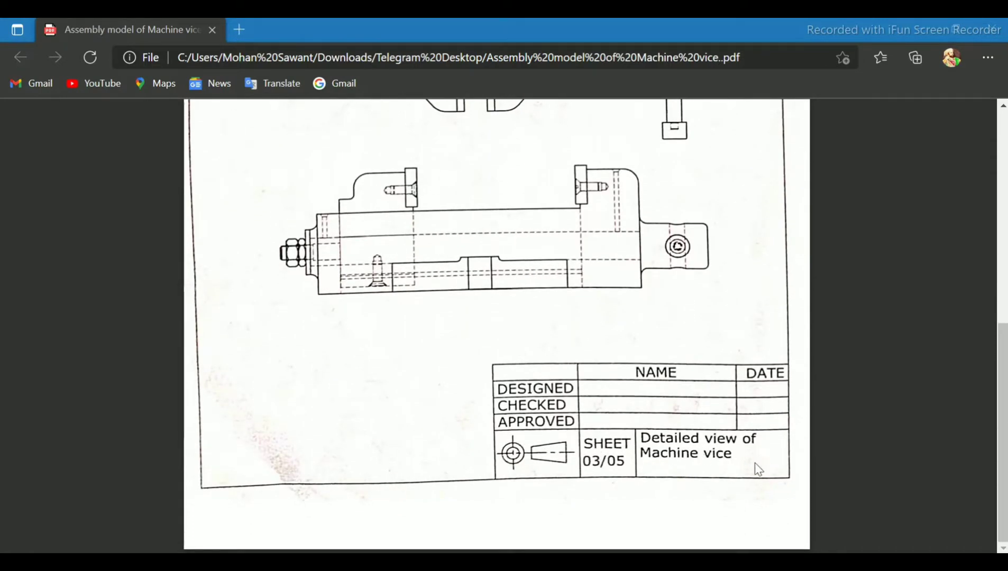
- Examine the machine vice assembly drawing in the PDF, including the top and front views and the title block
{"action": "scroll", "coordinate": [615, 373], "scroll_direction": "up", "scroll_amount": 4}
{"action": "scroll", "coordinate": [615, 374], "scroll_direction": "up", "scroll_amount": 2}
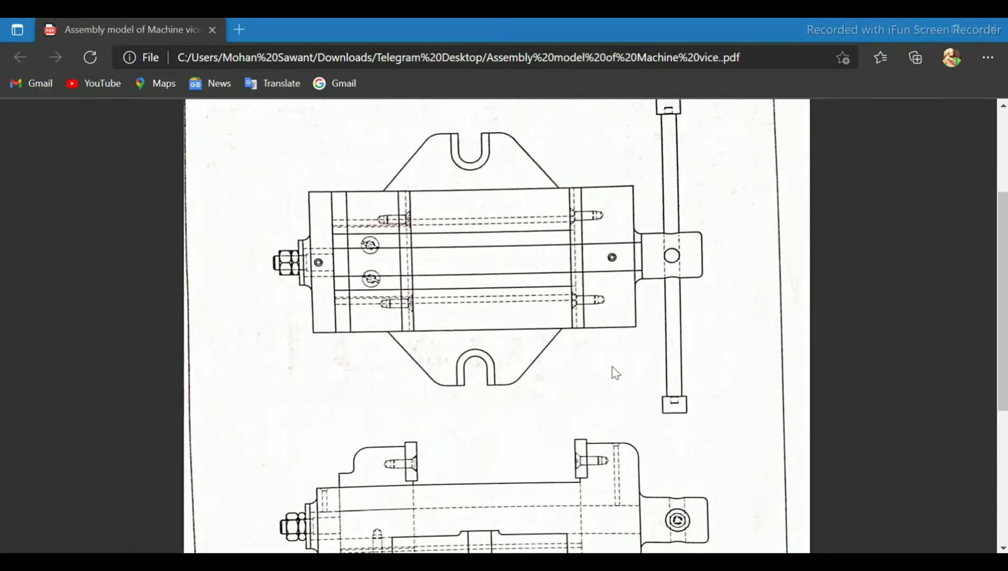
{"action": "scroll", "coordinate": [615, 373], "scroll_direction": "up", "scroll_amount": 2}
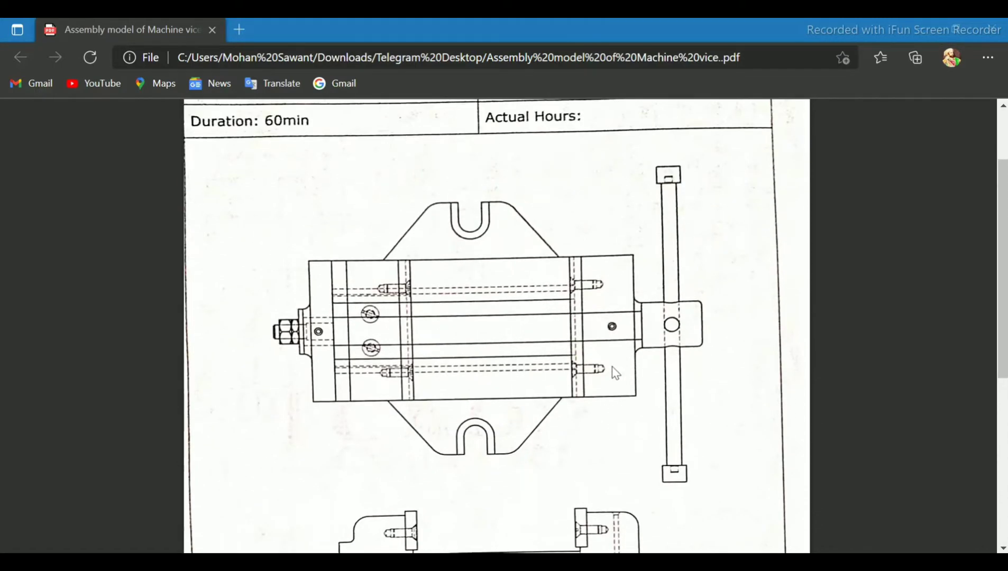
{"action": "scroll", "coordinate": [615, 373], "scroll_direction": "down", "scroll_amount": 6}
{"action": "scroll", "coordinate": [615, 374], "scroll_direction": "up", "scroll_amount": 5}
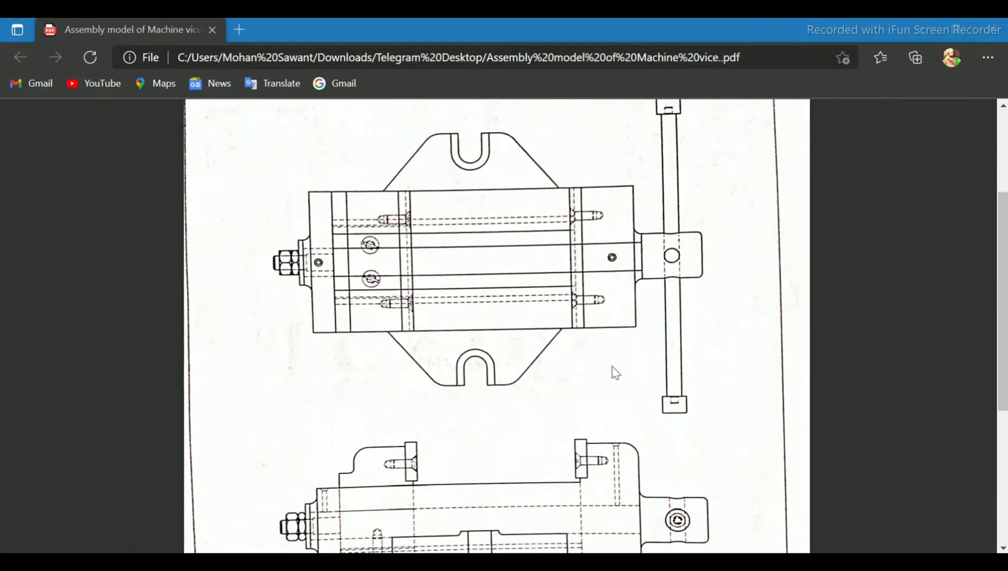
{"action": "scroll", "coordinate": [635, 255], "scroll_direction": "up", "scroll_amount": 2}
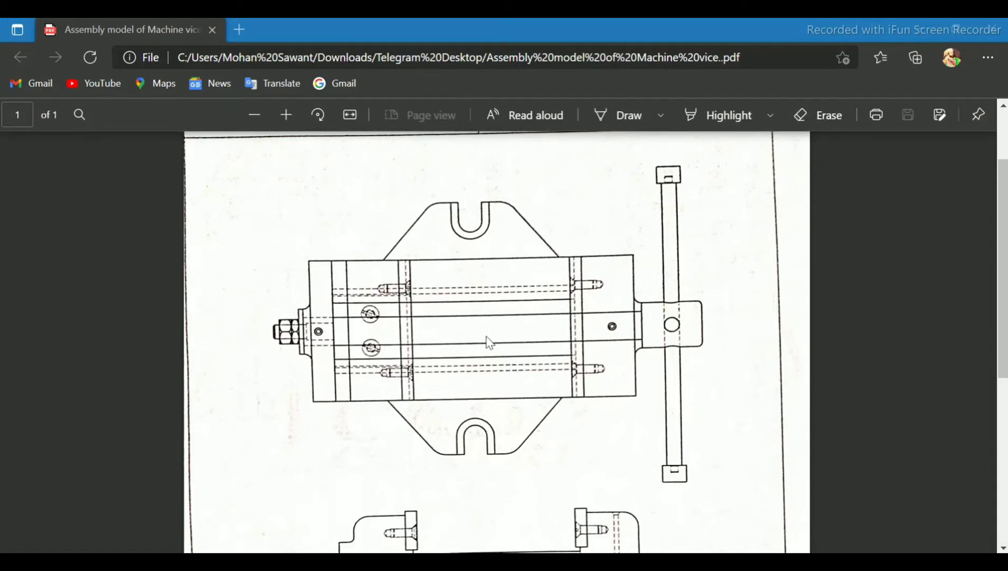
{"action": "scroll", "coordinate": [490, 343], "scroll_direction": "up", "scroll_amount": 2}
{"action": "scroll", "coordinate": [490, 343], "scroll_direction": "down", "scroll_amount": 2}
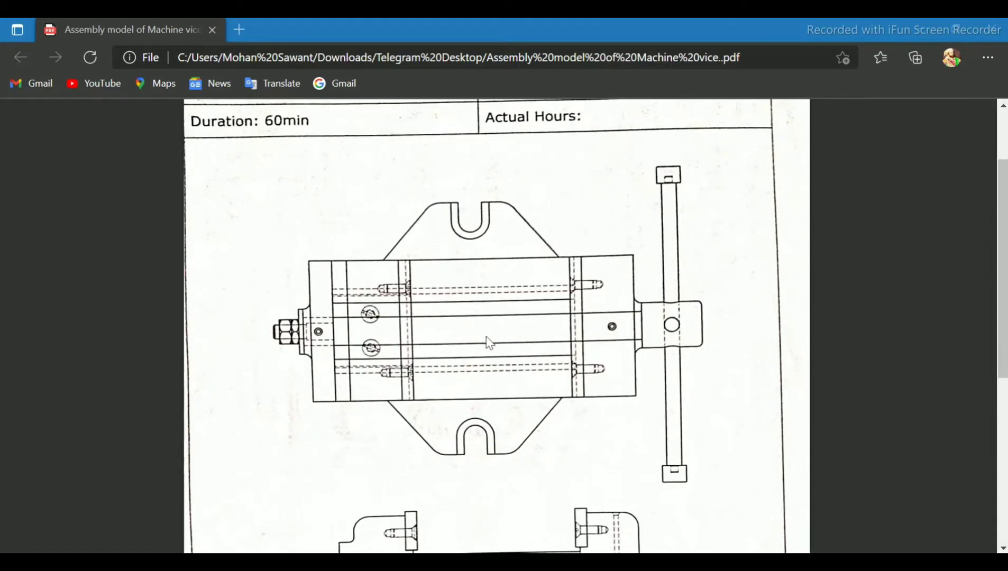
{"action": "scroll", "coordinate": [489, 343], "scroll_direction": "down", "scroll_amount": 3}
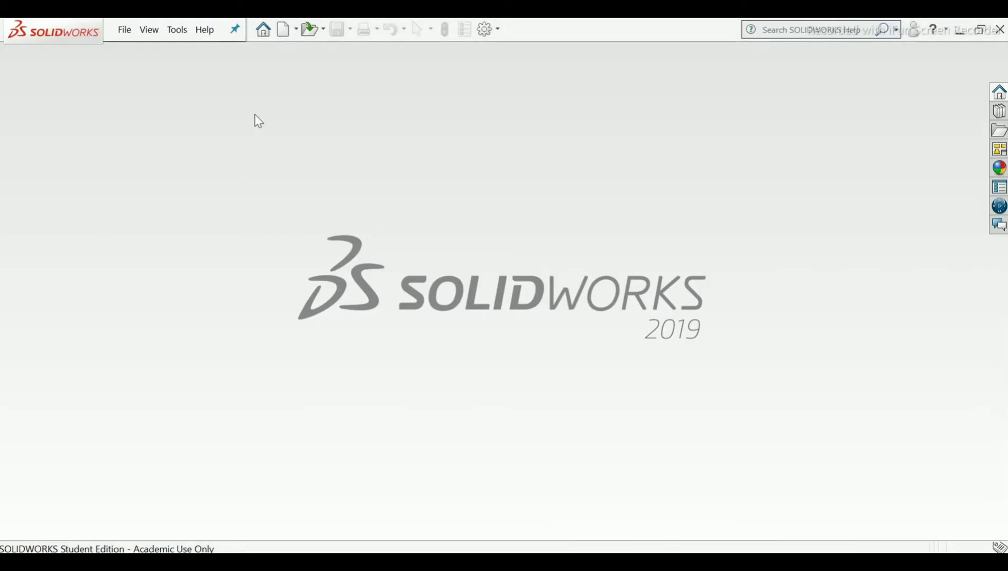
- Switch to SOLIDWORKS, create a new assembly, and place the Body part from the Machine vice folder as its first component
{"action": "left_click", "coordinate": [288, 30]}
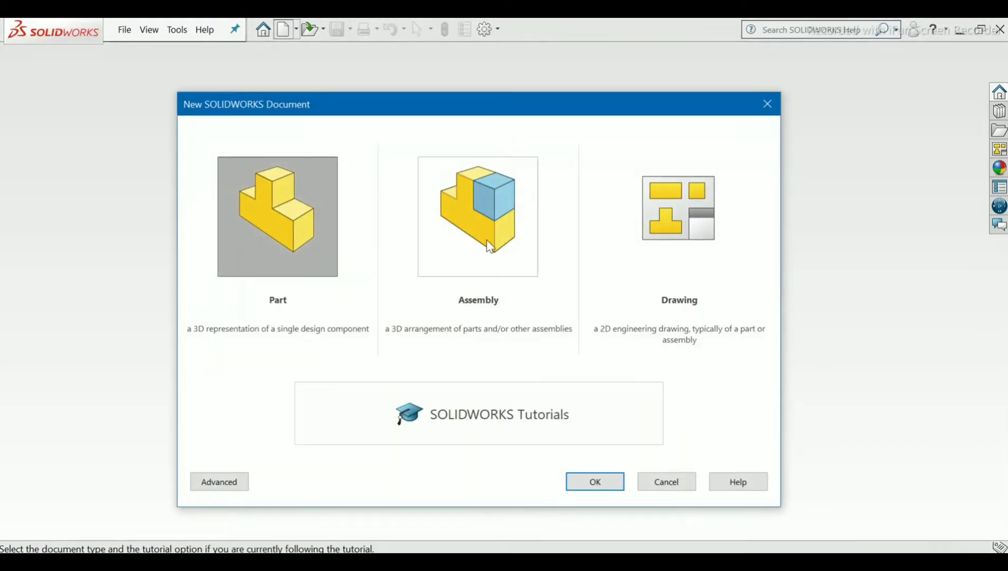
{"action": "left_click", "coordinate": [453, 230]}
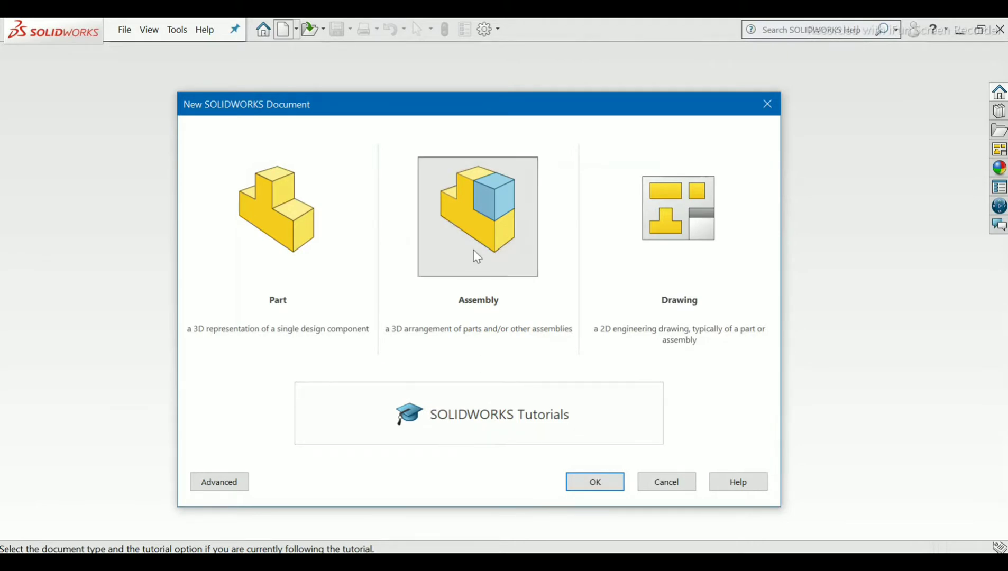
{"action": "left_click", "coordinate": [596, 483]}
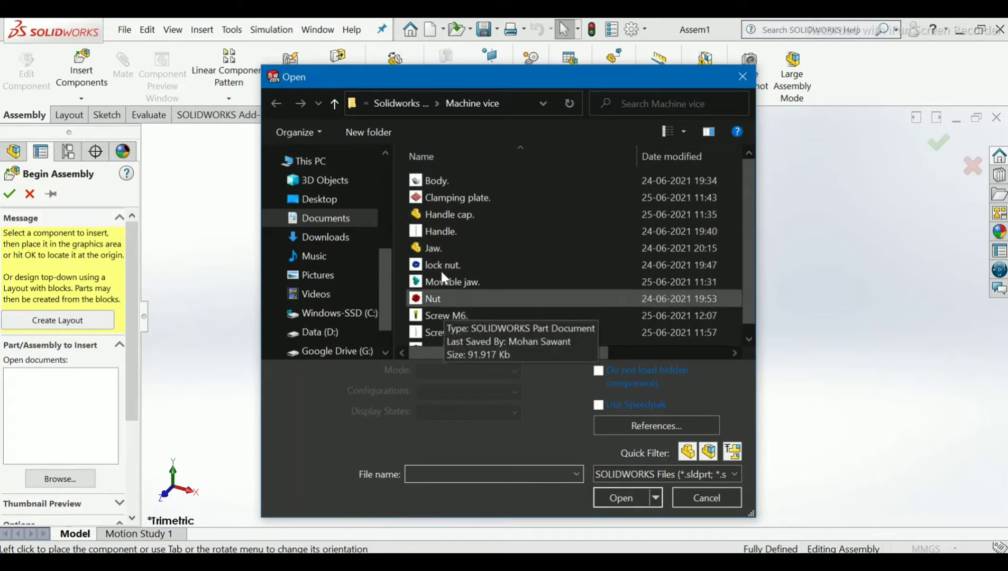
{"action": "left_click", "coordinate": [447, 181]}
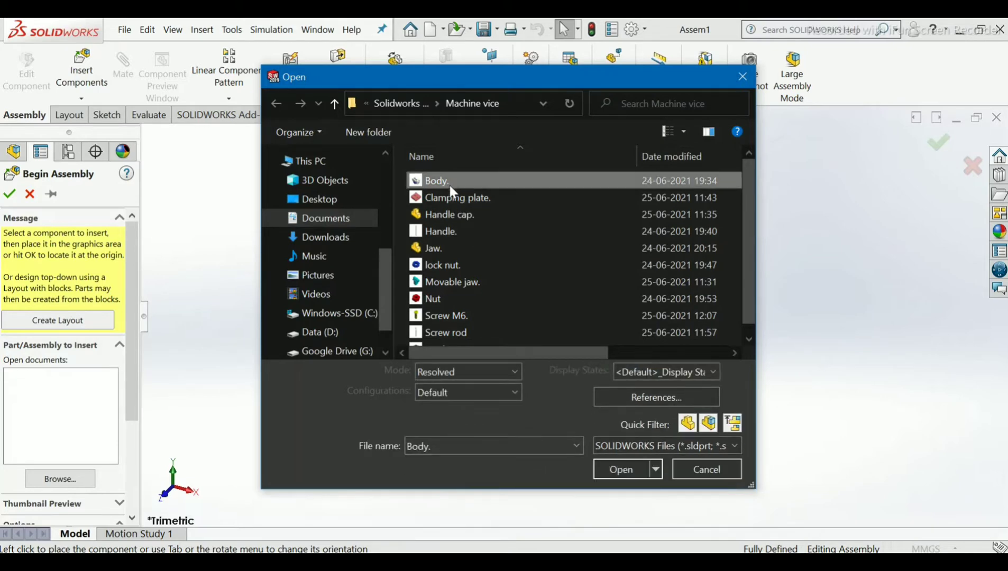
{"action": "left_click", "coordinate": [617, 472]}
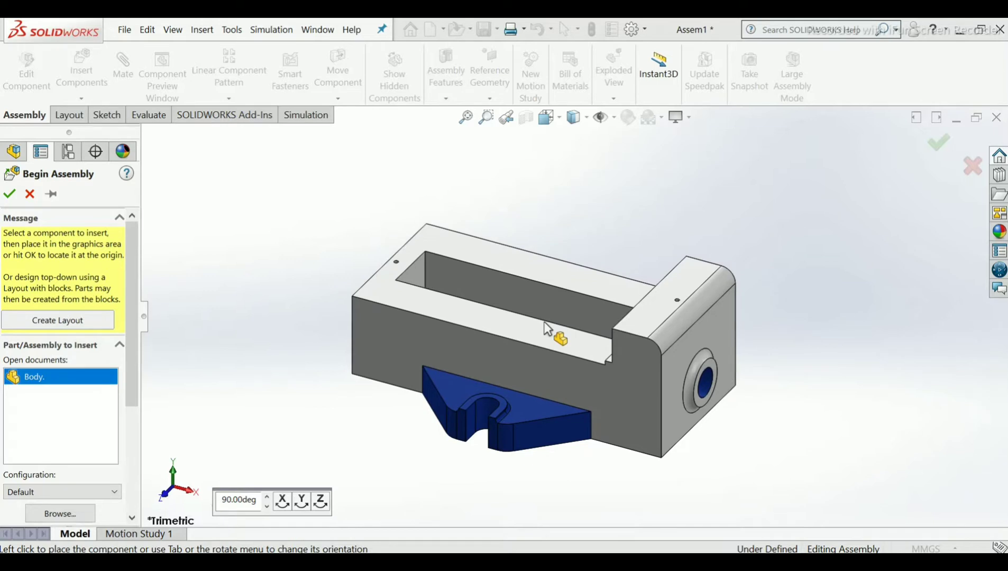
{"action": "left_click", "coordinate": [548, 329]}
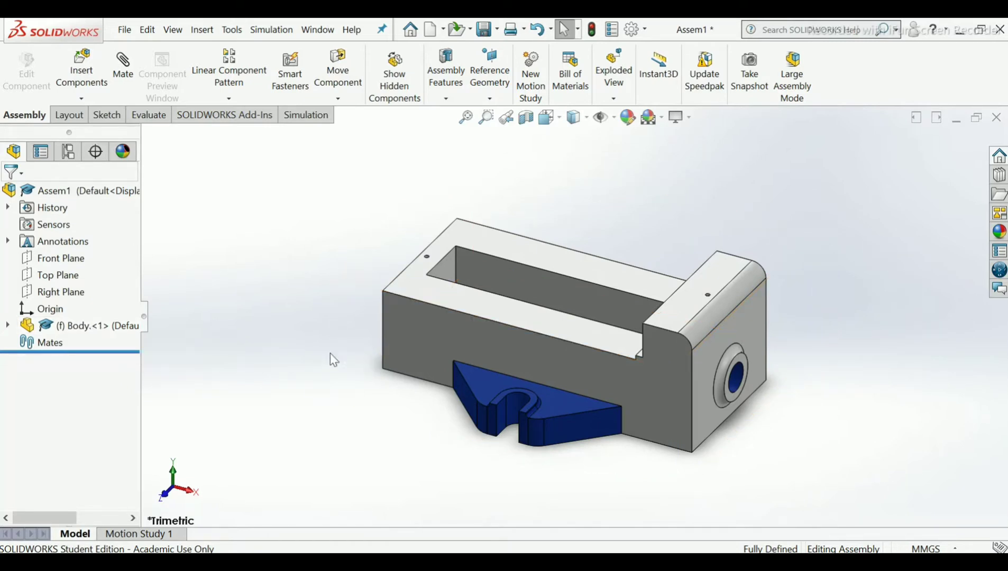
- Color one long inner side face of the body's rectangular slot light blue, RGB 128, 128, 255
{"action": "mouse_move", "coordinate": [354, 326]}
{"action": "middle_mouse_down"}
{"action": "mouse_move", "coordinate": [373, 333]}
{"action": "mouse_move", "coordinate": [294, 365]}
{"action": "mouse_move", "coordinate": [465, 277]}
{"action": "mouse_move", "coordinate": [402, 219]}
{"action": "mouse_move", "coordinate": [432, 249]}
{"action": "mouse_move", "coordinate": [512, 270]}
{"action": "mouse_move", "coordinate": [565, 339]}
{"action": "mouse_move", "coordinate": [506, 255]}
{"action": "mouse_move", "coordinate": [513, 367]}
{"action": "mouse_move", "coordinate": [531, 280]}
{"action": "mouse_move", "coordinate": [561, 309]}
{"action": "middle_mouse_up"}
{"action": "scroll", "coordinate": [562, 309], "scroll_direction": "down", "scroll_amount": 3}
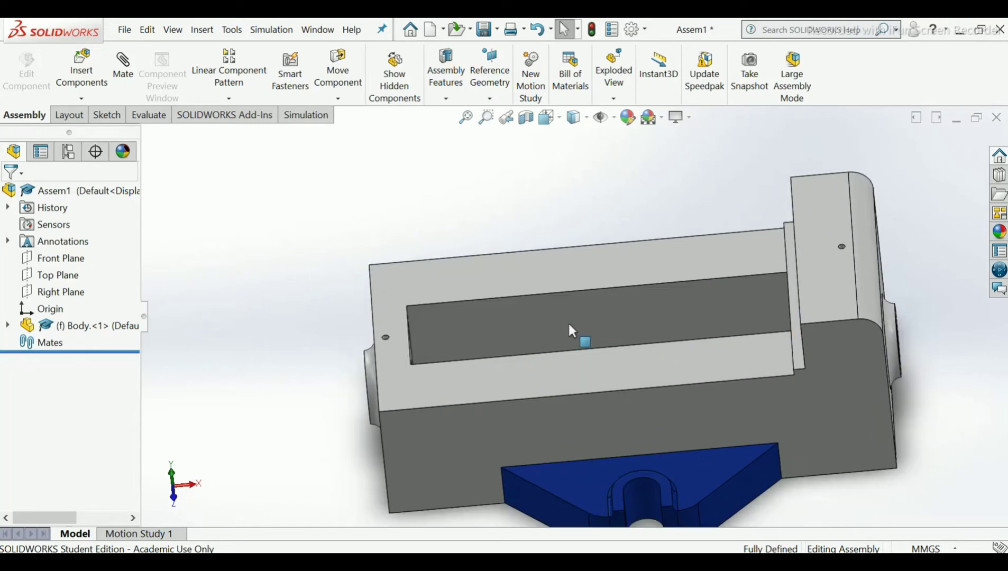
{"action": "left_click", "coordinate": [568, 322]}
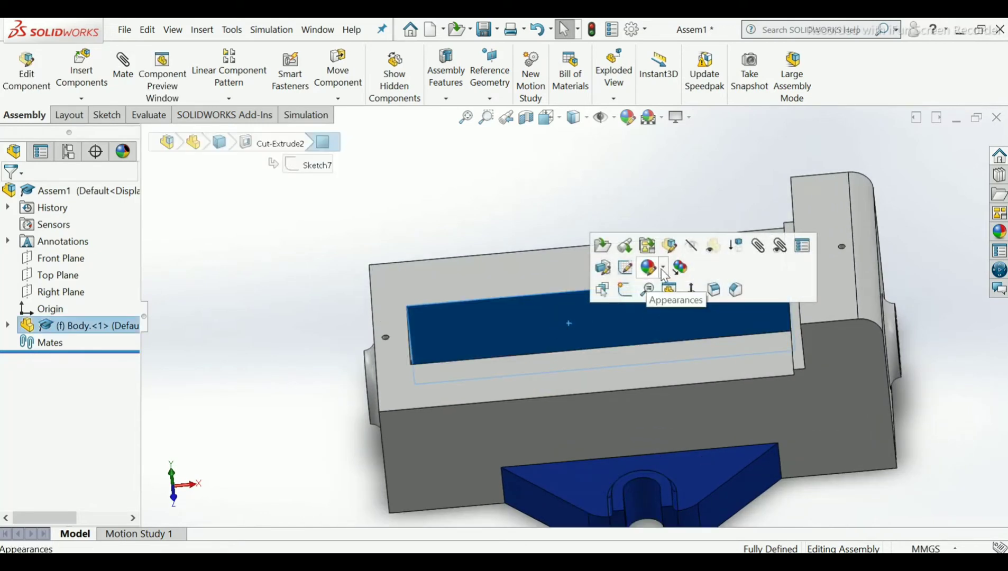
{"action": "left_click", "coordinate": [664, 270]}
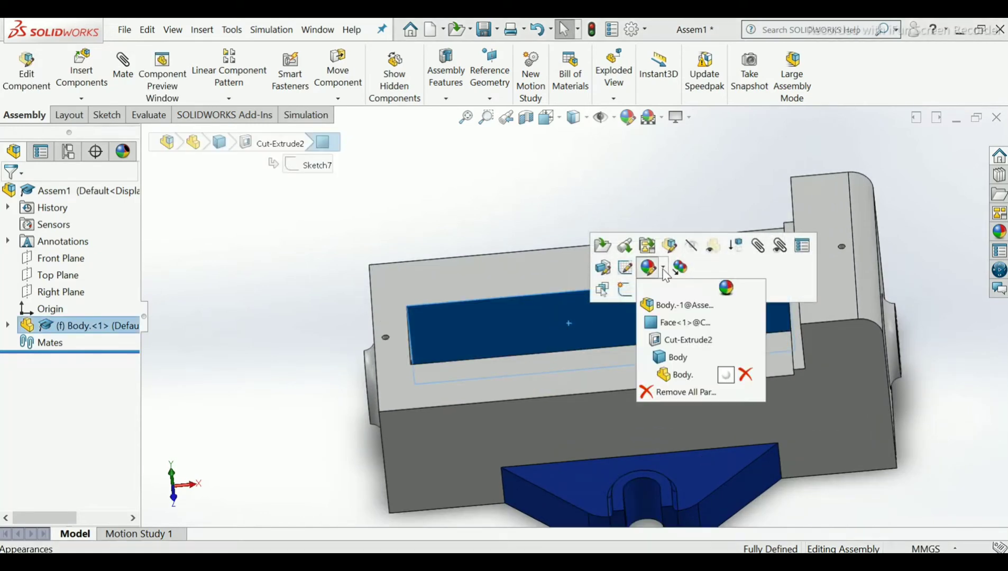
{"action": "left_click", "coordinate": [667, 333]}
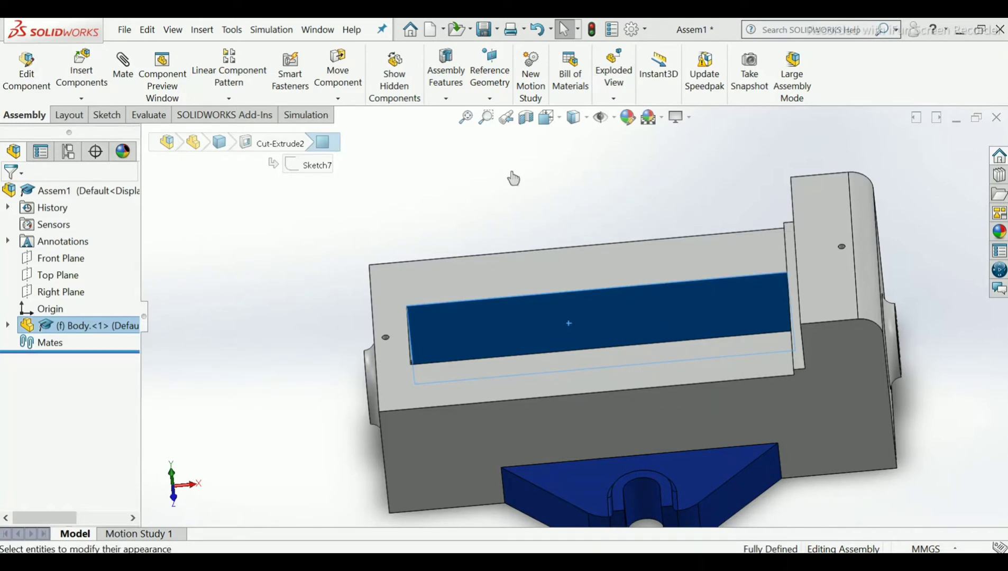
{"action": "left_click", "coordinate": [548, 352]}
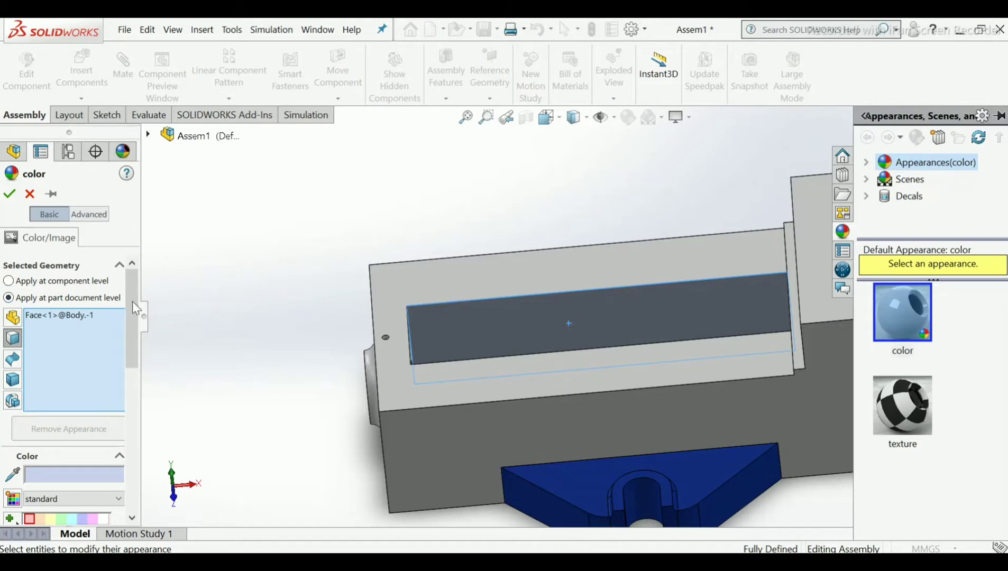
{"action": "left_click_drag", "start_coordinate": [133, 305], "coordinate": [98, 382]}
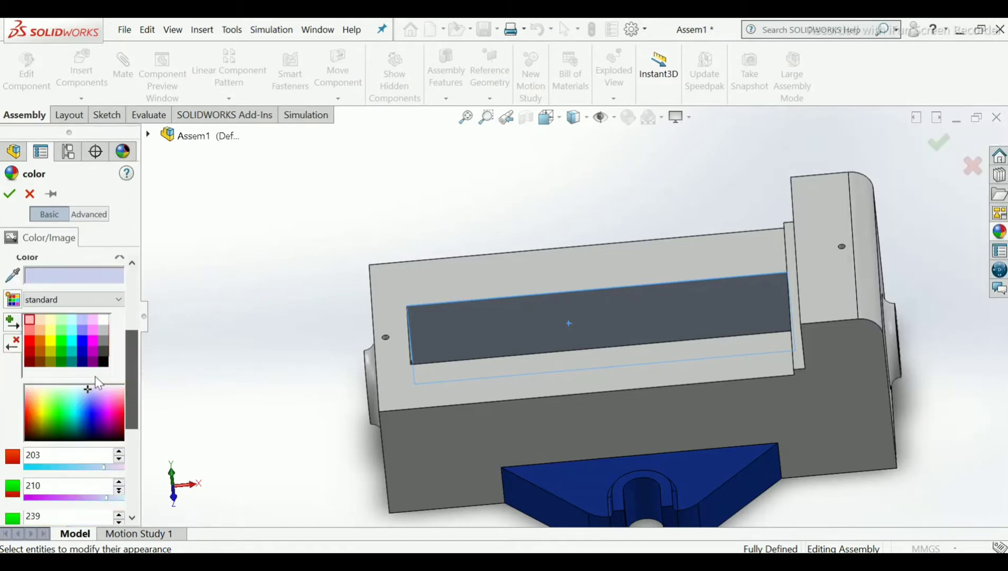
{"action": "left_click", "coordinate": [82, 330]}
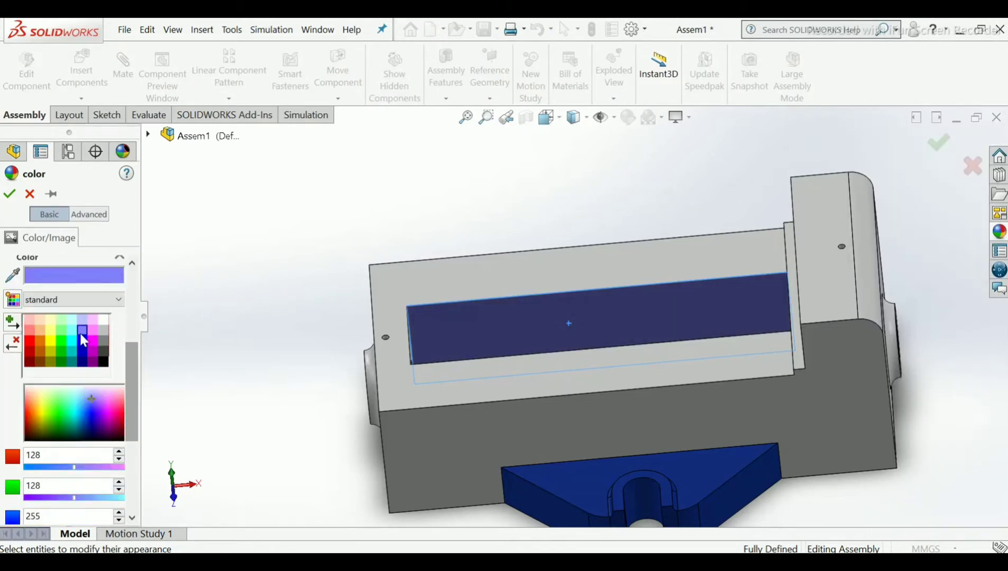
{"action": "left_click", "coordinate": [9, 194]}
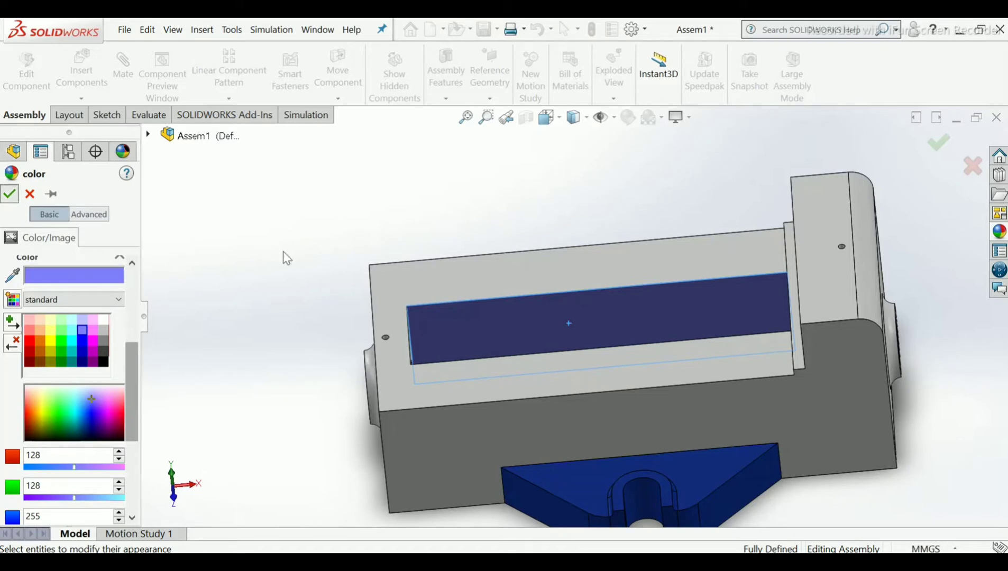
{"action": "middle_click_drag", "start_coordinate": [486, 179], "coordinate": [499, 164]}
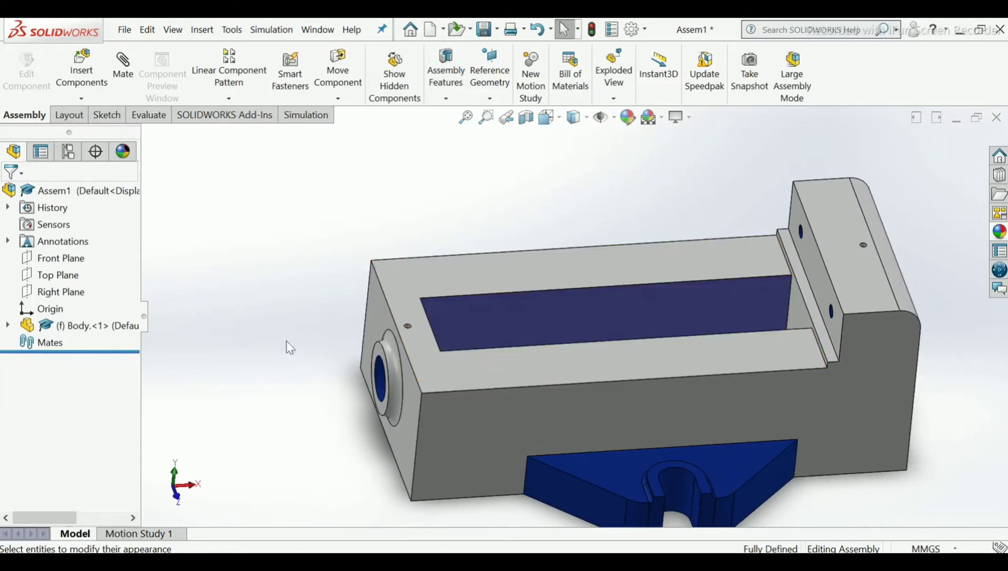
{"action": "right_click", "coordinate": [478, 309]}
{"action": "left_click", "coordinate": [258, 333]}
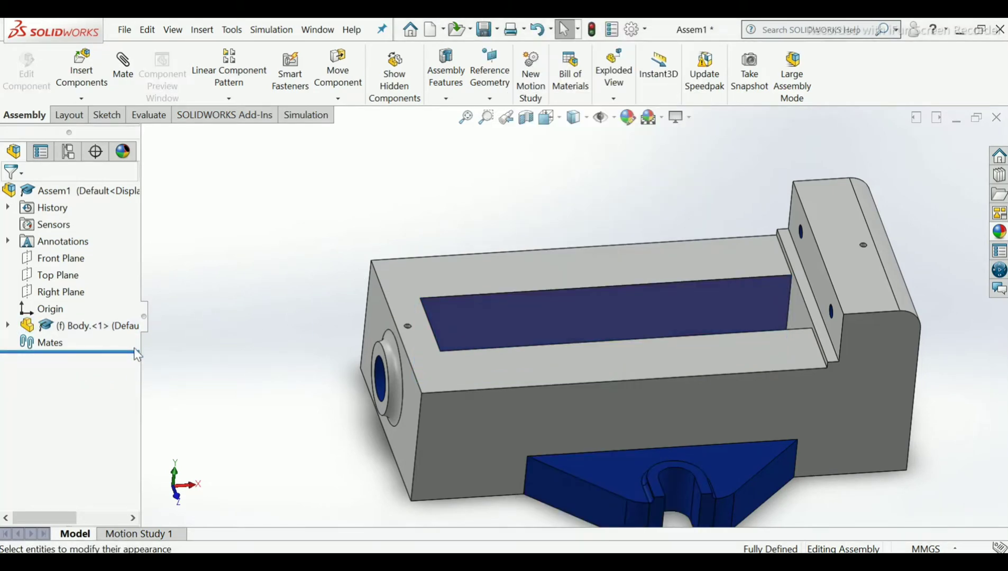
- Apply a standard deep blue color to the slot's two long inner side faces and the holed end face beside the fixed jaw
{"action": "right_click", "coordinate": [637, 311]}
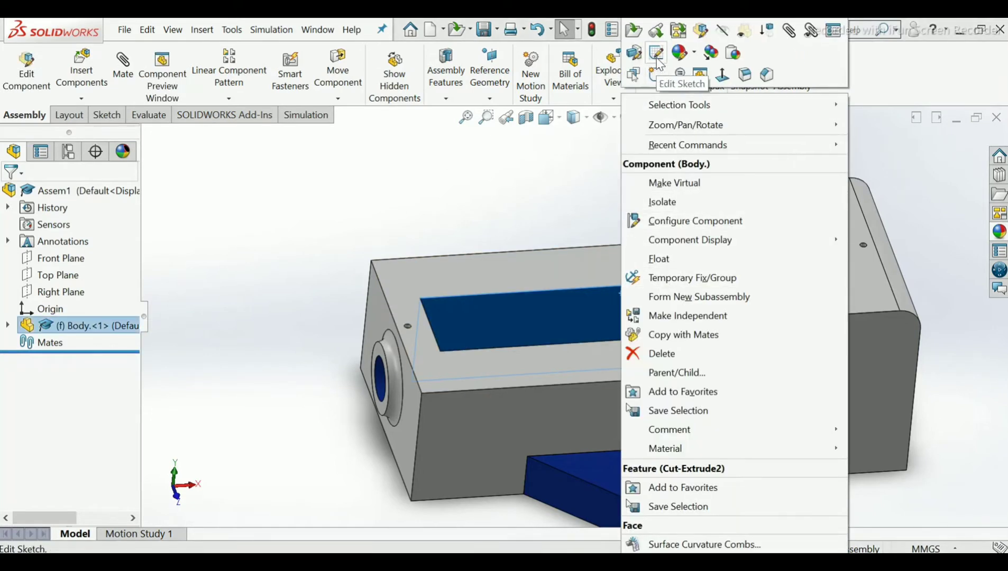
{"action": "left_click", "coordinate": [688, 56]}
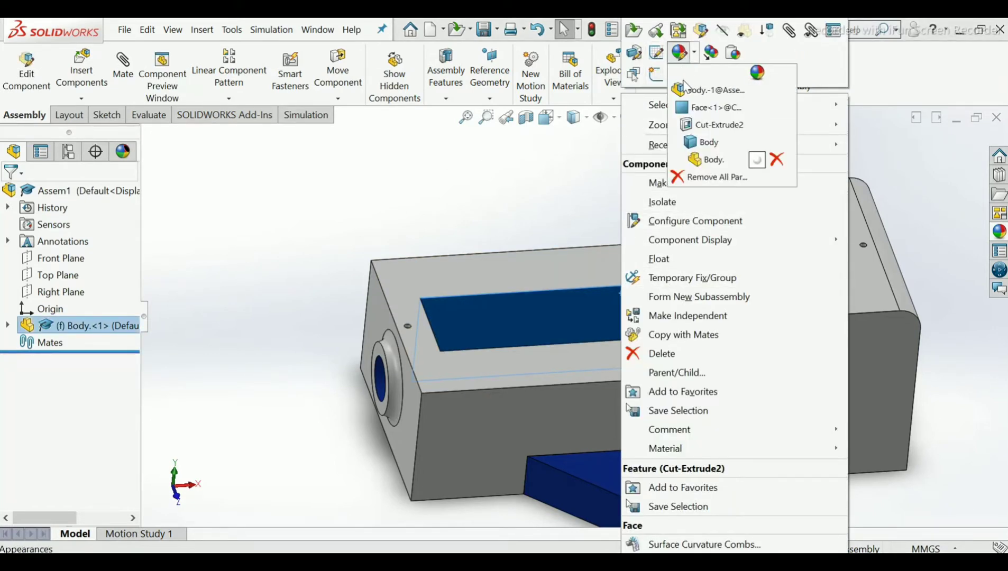
{"action": "left_click", "coordinate": [693, 107]}
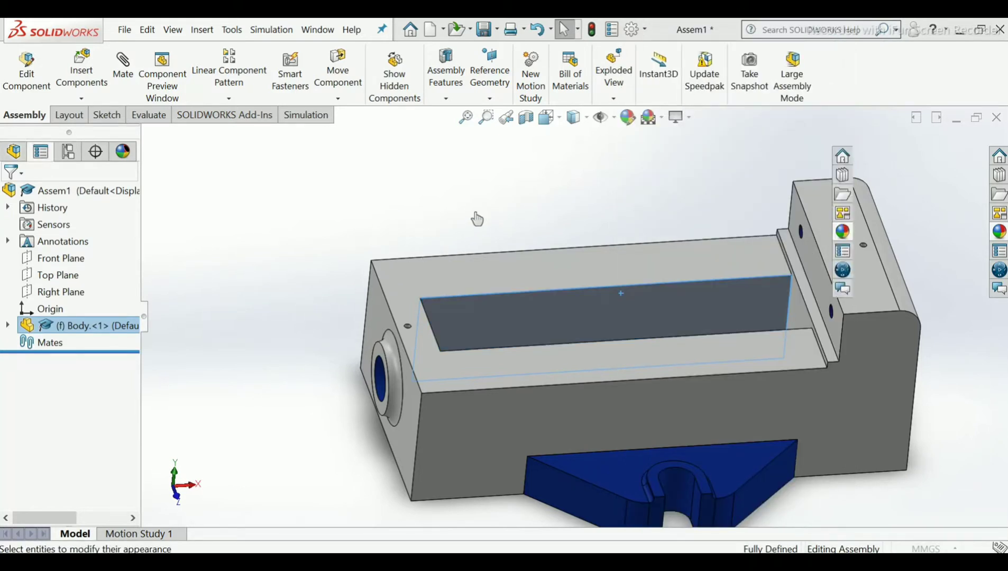
{"action": "middle_click_drag", "start_coordinate": [477, 219], "coordinate": [582, 282]}
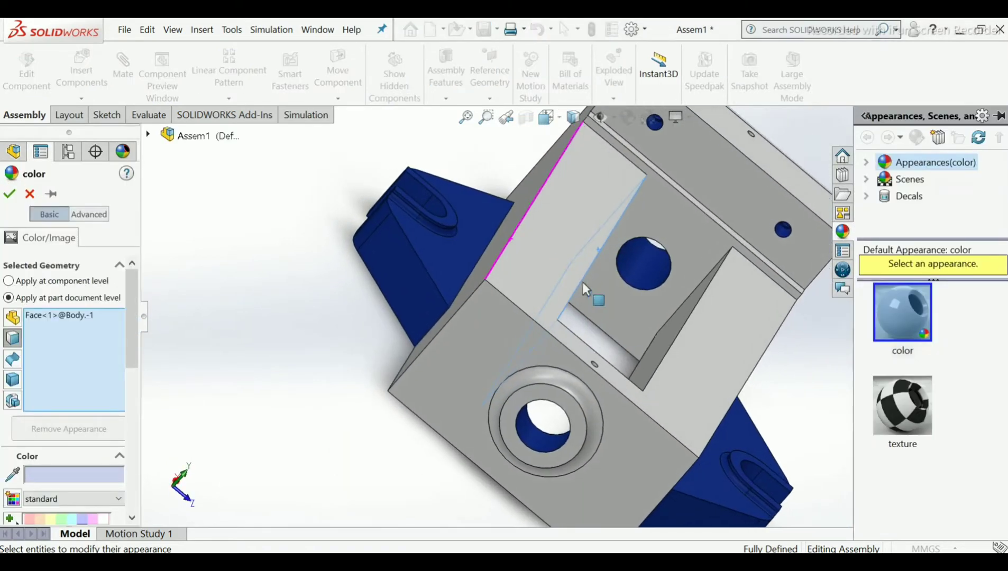
{"action": "left_click", "coordinate": [627, 301]}
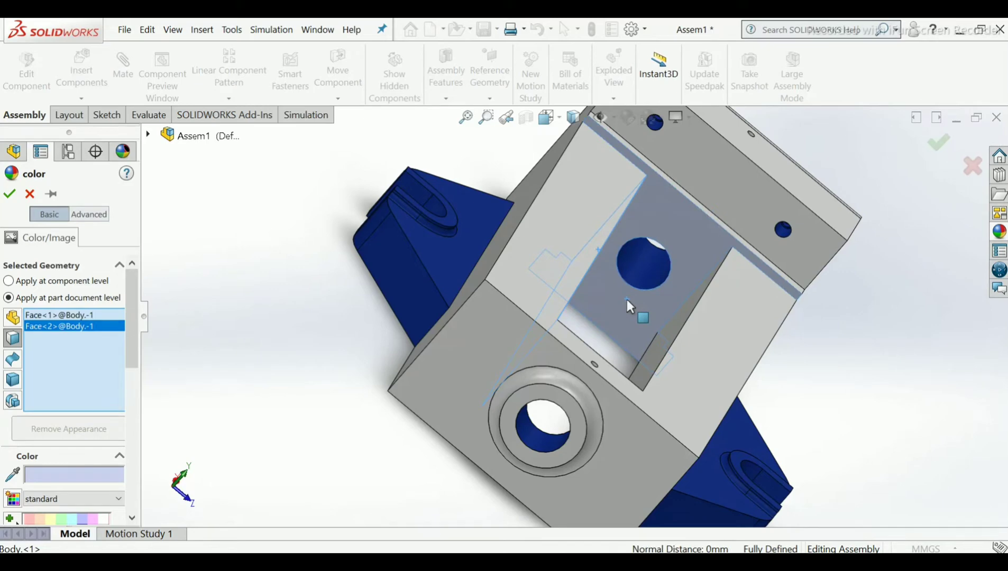
{"action": "middle_click_drag", "start_coordinate": [659, 349], "coordinate": [677, 407]}
{"action": "left_click", "coordinate": [687, 397]}
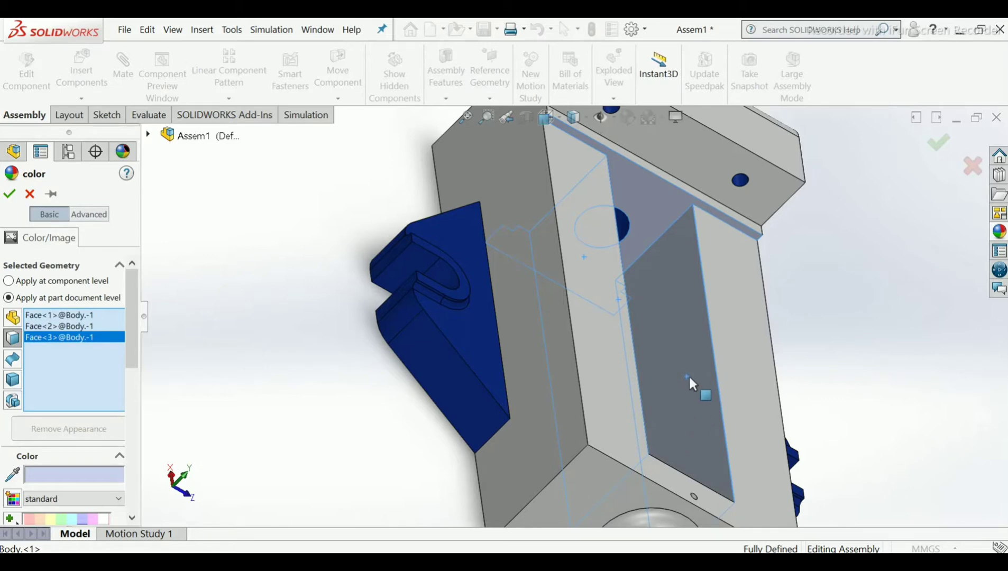
{"action": "middle_click_drag", "start_coordinate": [688, 377], "coordinate": [600, 378]}
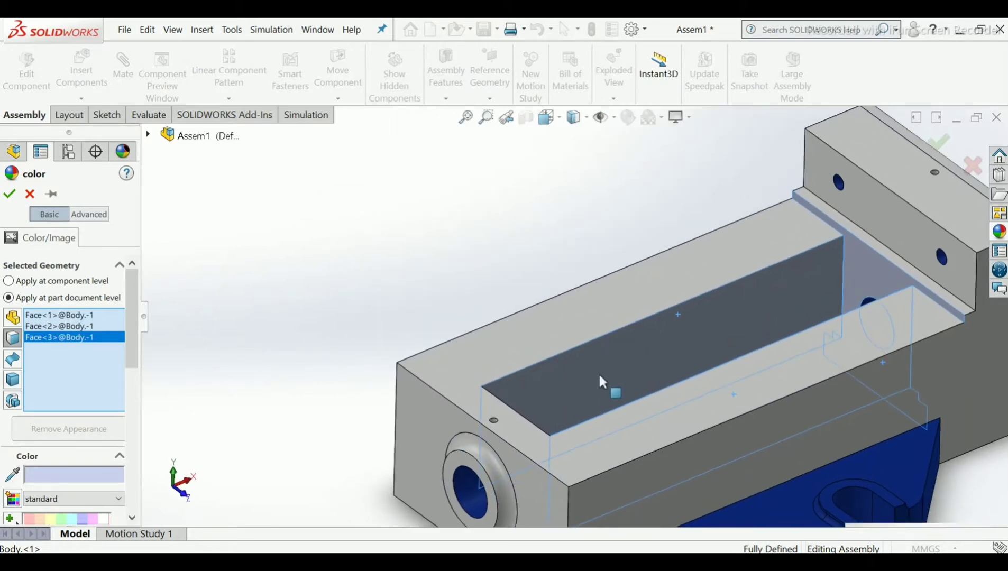
{"action": "scroll", "coordinate": [600, 378], "scroll_direction": "up", "scroll_amount": 3}
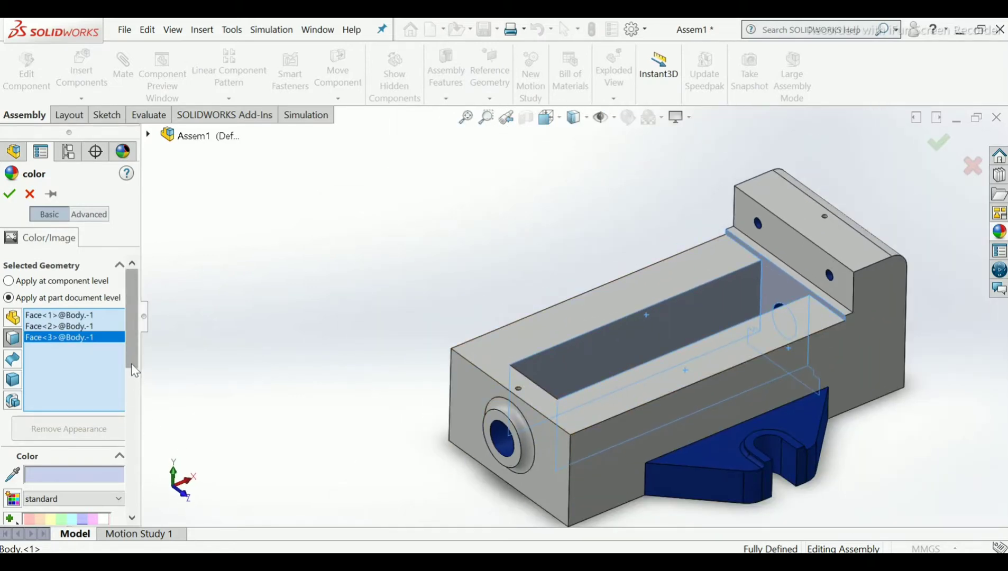
{"action": "left_click_drag", "start_coordinate": [132, 363], "coordinate": [132, 414]}
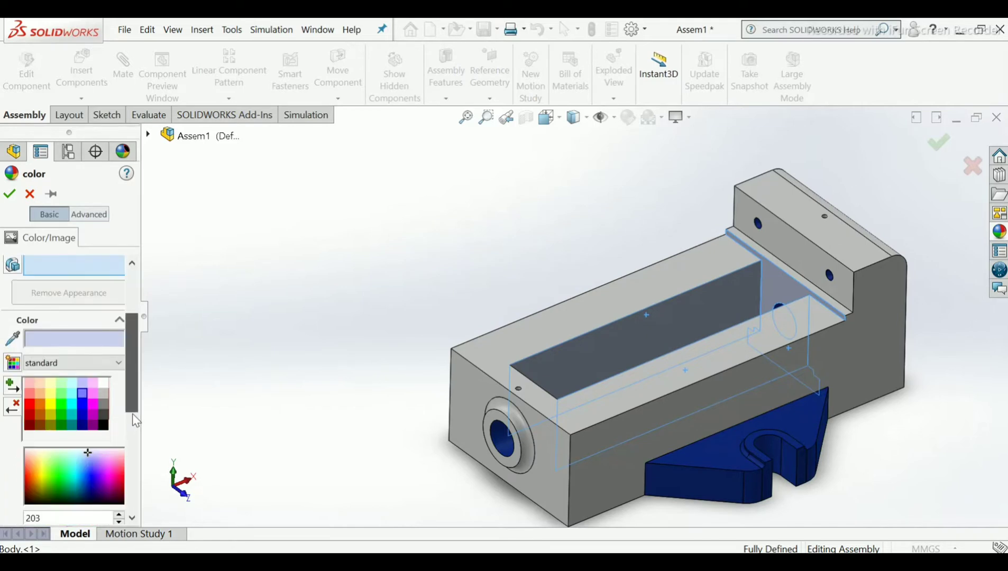
{"action": "left_click", "coordinate": [84, 410]}
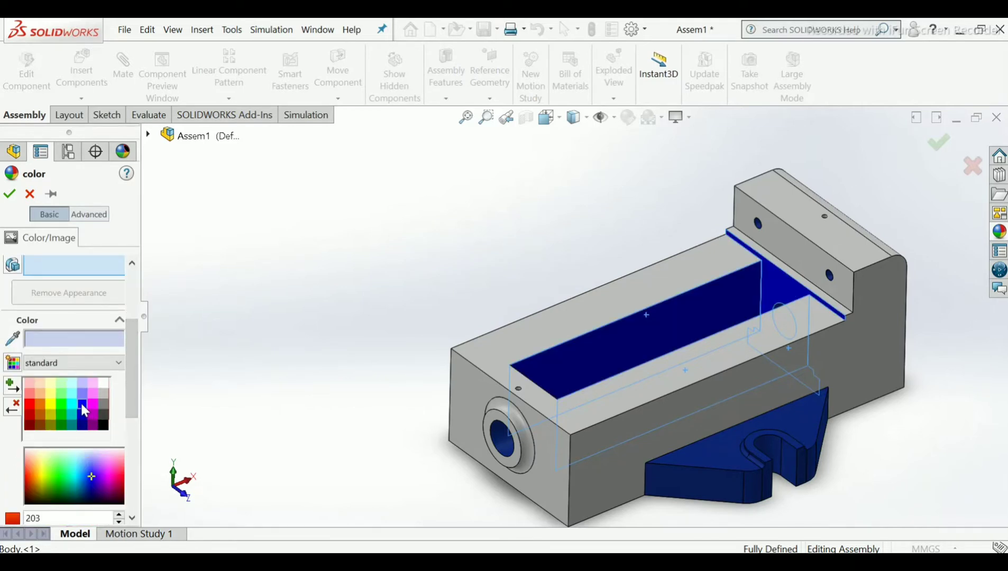
{"action": "left_click", "coordinate": [11, 194]}
{"action": "scroll", "coordinate": [813, 313], "scroll_direction": "down", "scroll_amount": 3}
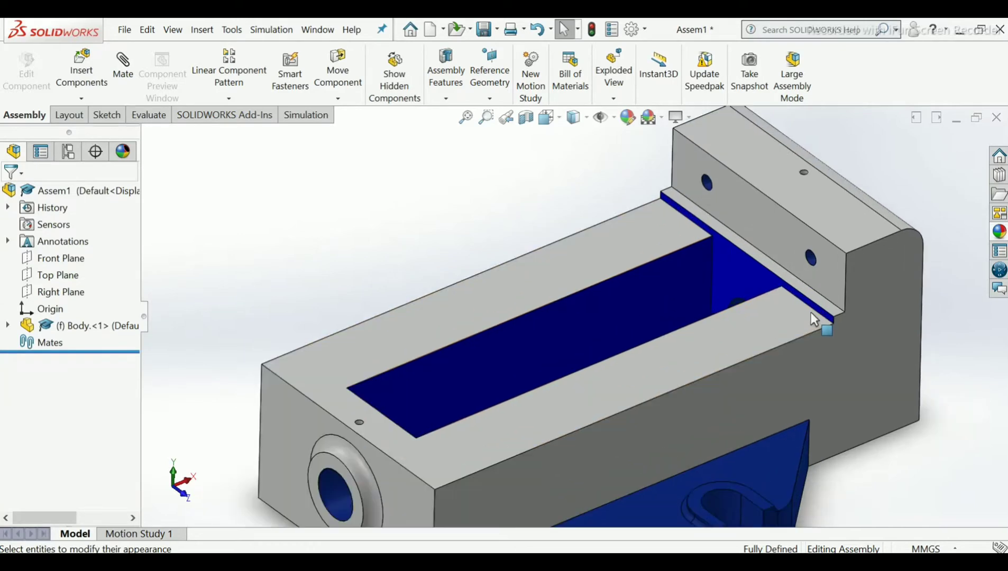
{"action": "scroll", "coordinate": [811, 314], "scroll_direction": "up", "scroll_amount": 2}
{"action": "middle_click_drag", "start_coordinate": [633, 336], "coordinate": [598, 382]}
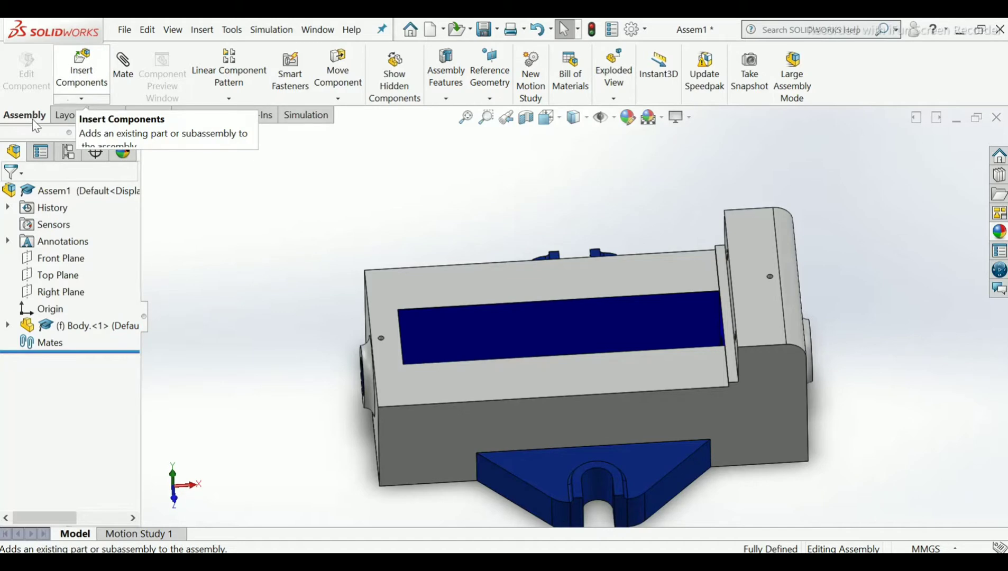
- Load all remaining Machine vice part files for insertion, from Clamping plate through Washer, leaving out Body
{"action": "left_click", "coordinate": [82, 69]}
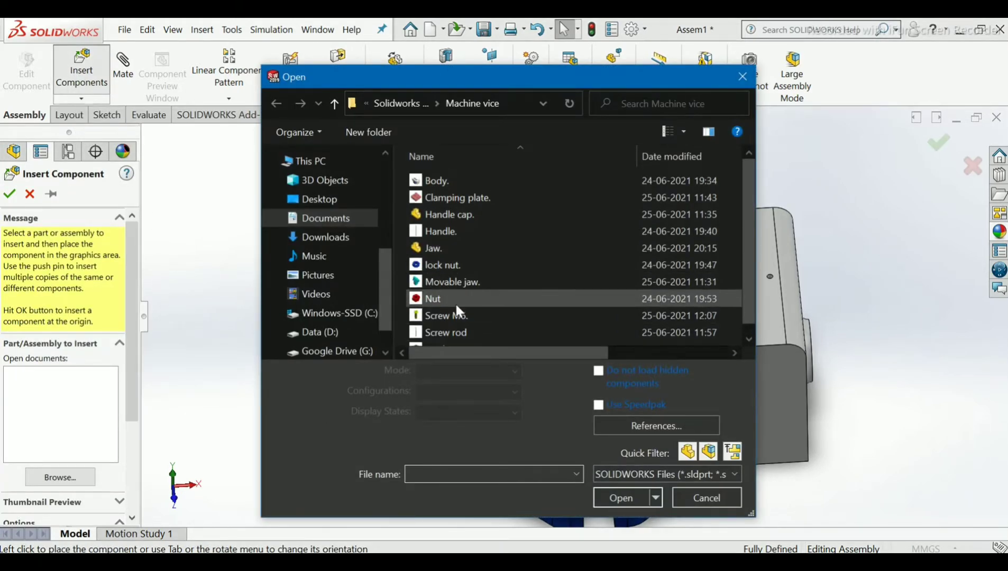
{"action": "scroll", "coordinate": [455, 302], "scroll_direction": "down", "scroll_amount": 1}
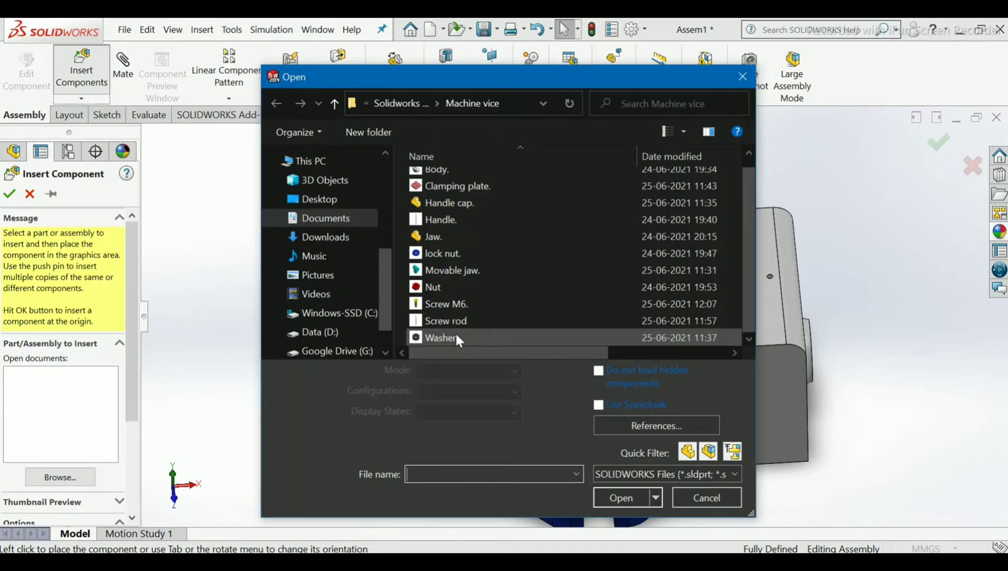
{"action": "left_click", "coordinate": [455, 331]}
{"action": "left_click", "coordinate": [452, 320], "text": "ctrl"}
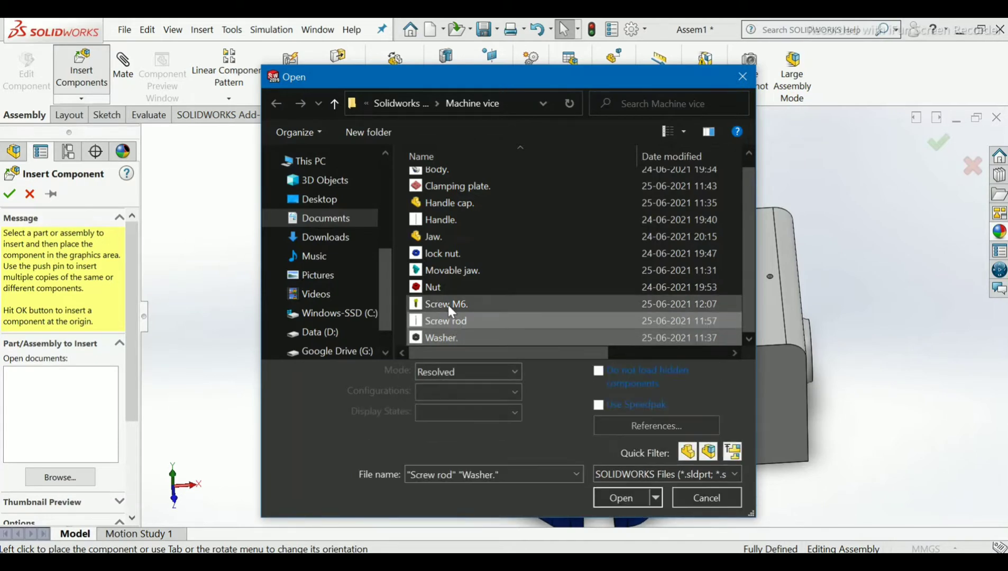
{"action": "left_click", "coordinate": [449, 304], "text": "ctrl"}
{"action": "left_click", "coordinate": [446, 287], "text": "ctrl"}
{"action": "left_click", "coordinate": [445, 270], "text": "ctrl"}
{"action": "left_click", "coordinate": [442, 253], "text": "ctrl"}
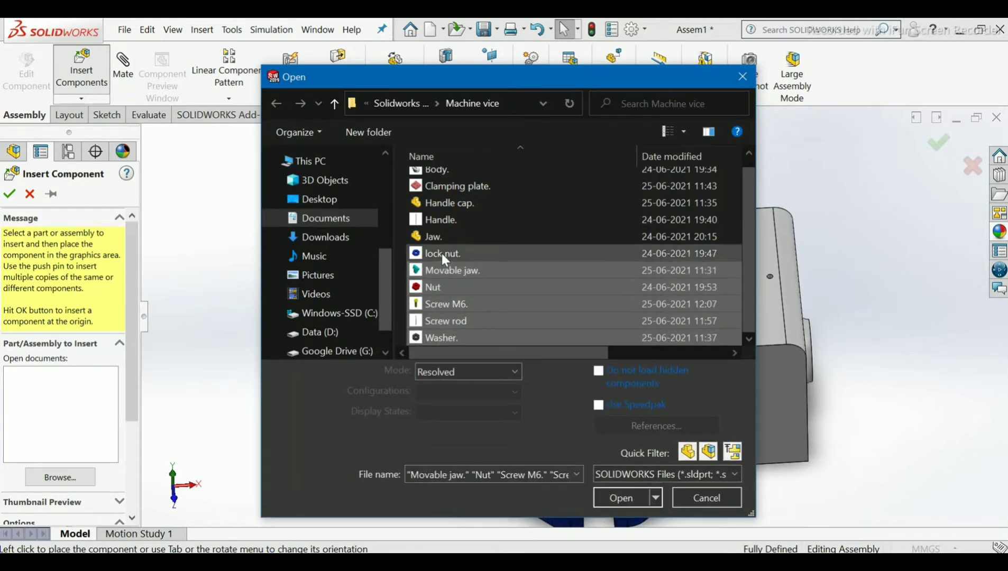
{"action": "left_click", "coordinate": [438, 237], "text": "ctrl"}
{"action": "left_click", "coordinate": [435, 218], "text": "ctrl"}
{"action": "left_click", "coordinate": [436, 203], "text": "ctrl"}
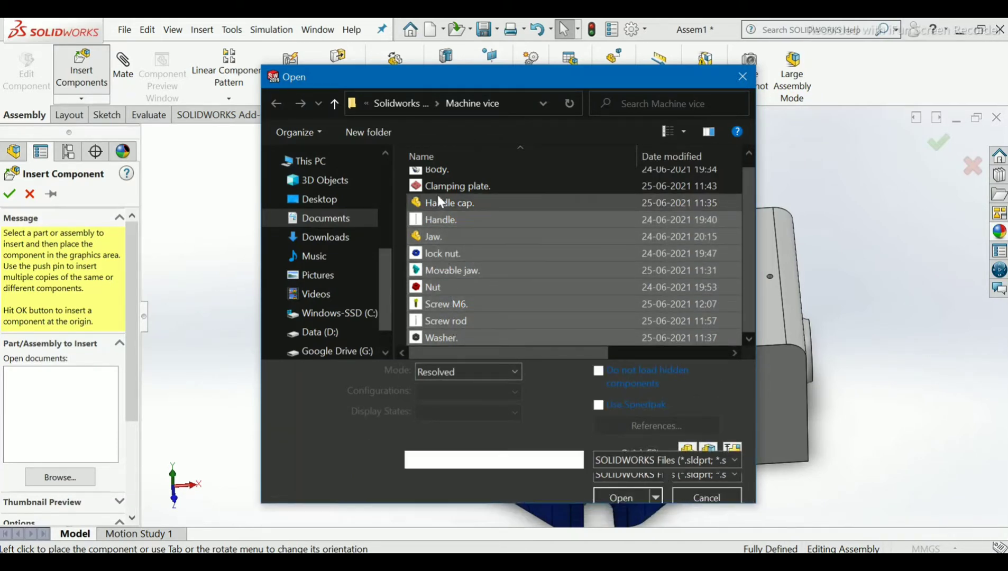
{"action": "left_click", "coordinate": [440, 186], "text": "ctrl"}
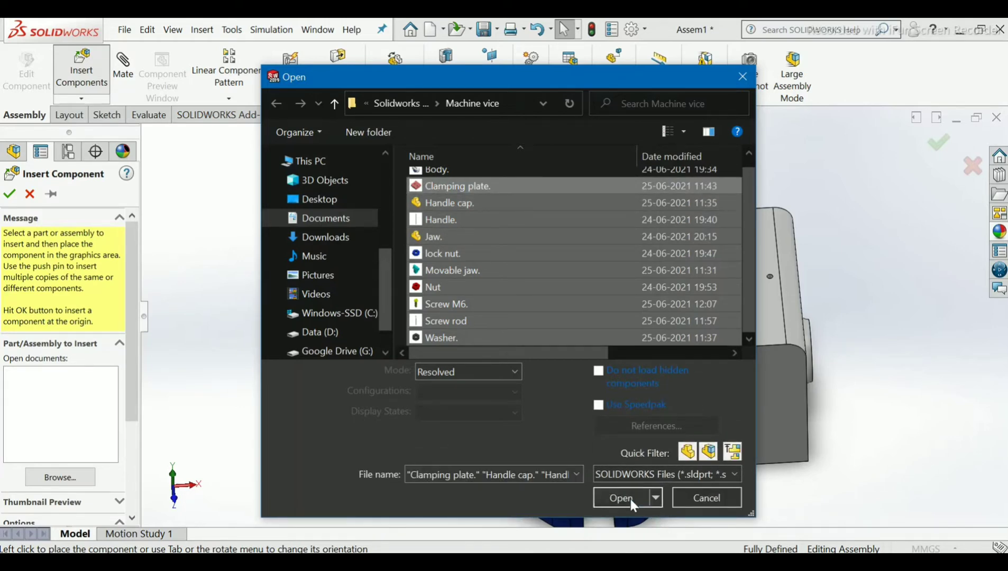
{"action": "left_click", "coordinate": [624, 498]}
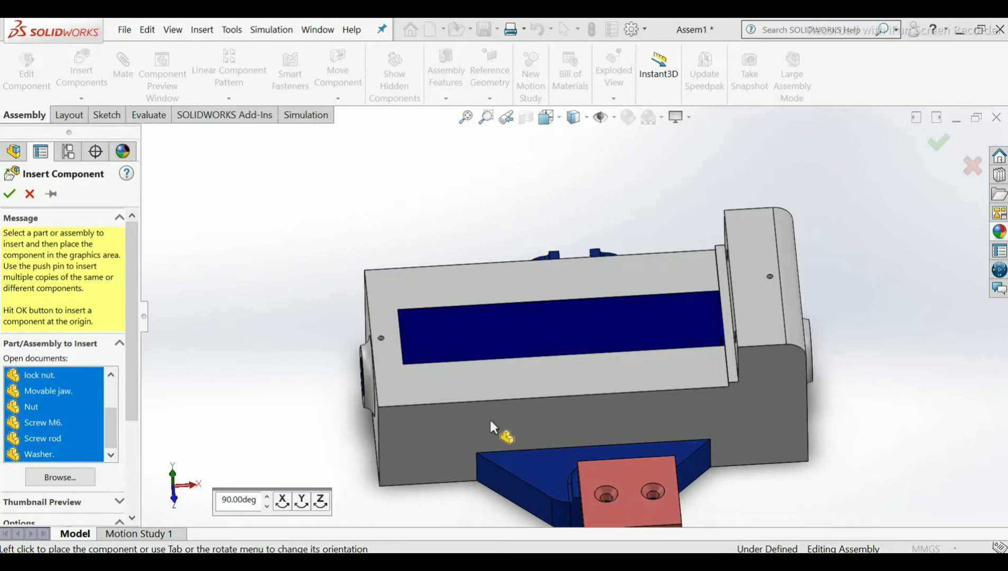
- Place the clamping plate, handle cap, handle and jaw as separate components in free space around the body
{"action": "left_click", "coordinate": [297, 203]}
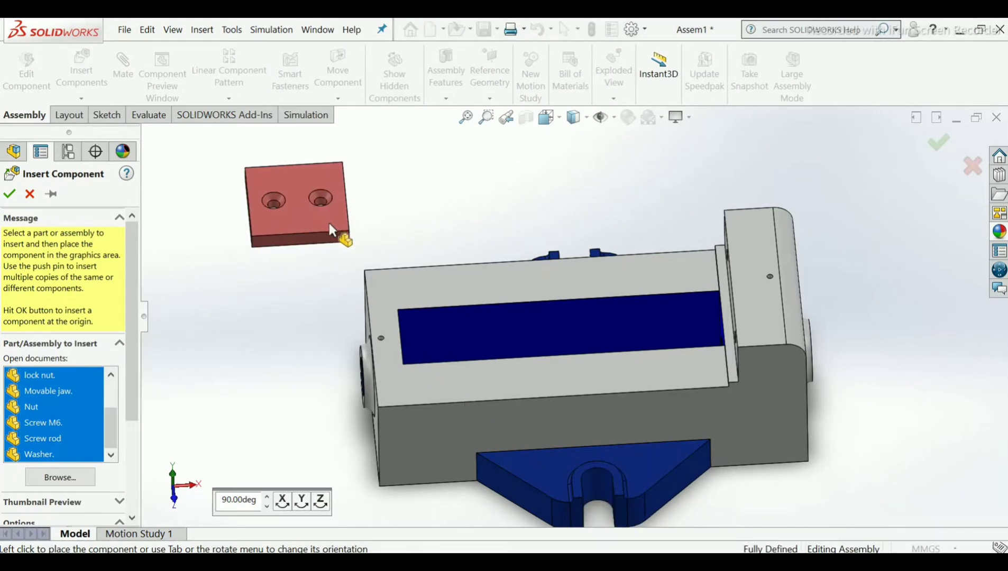
{"action": "scroll", "coordinate": [337, 338], "scroll_direction": "up", "scroll_amount": 3}
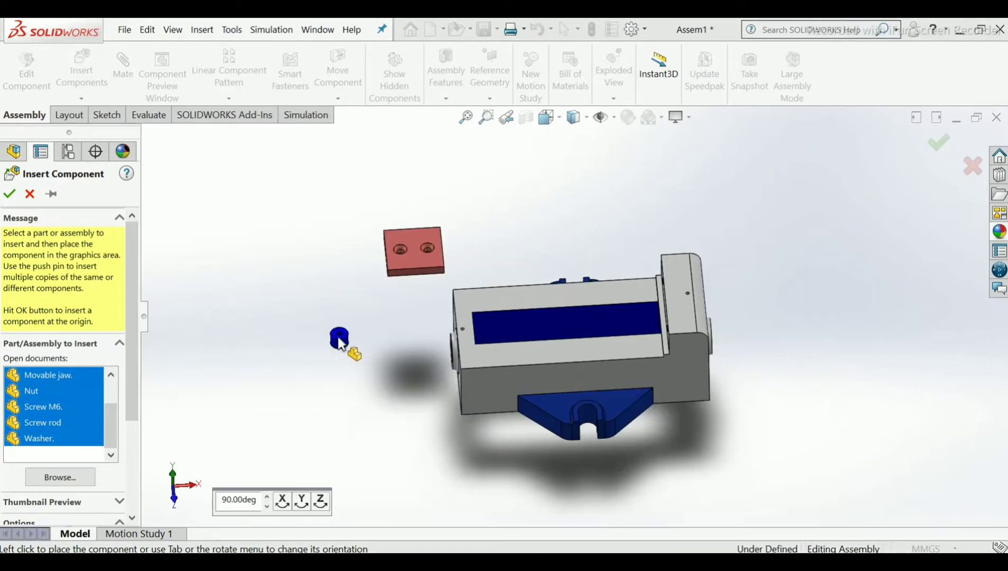
{"action": "left_click", "coordinate": [320, 344]}
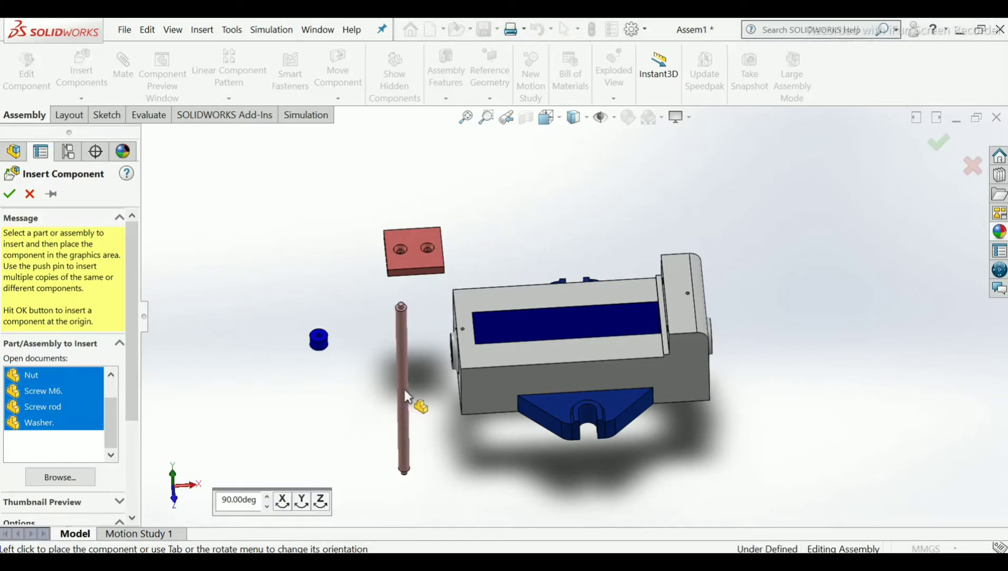
{"action": "left_click", "coordinate": [417, 405]}
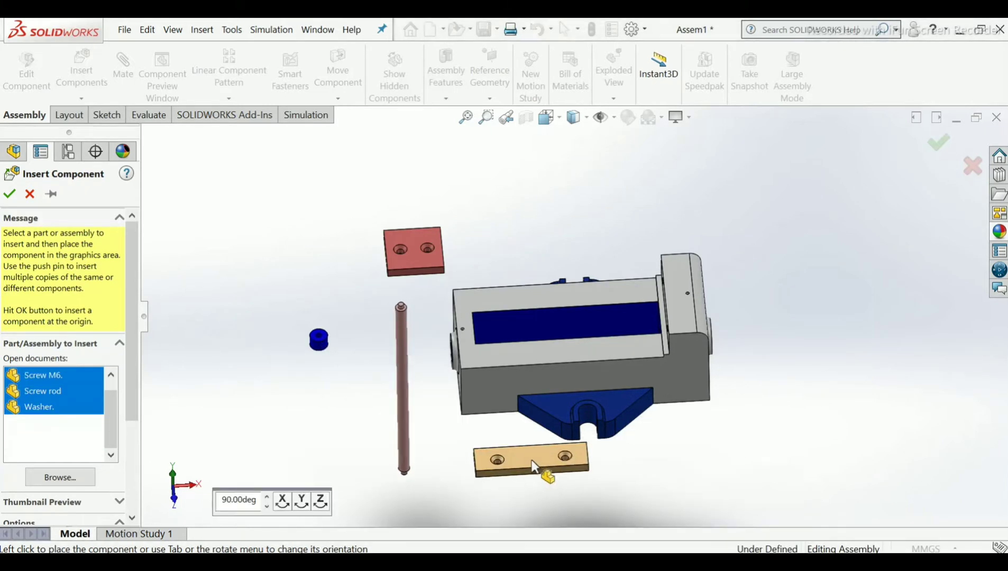
{"action": "left_click", "coordinate": [535, 466]}
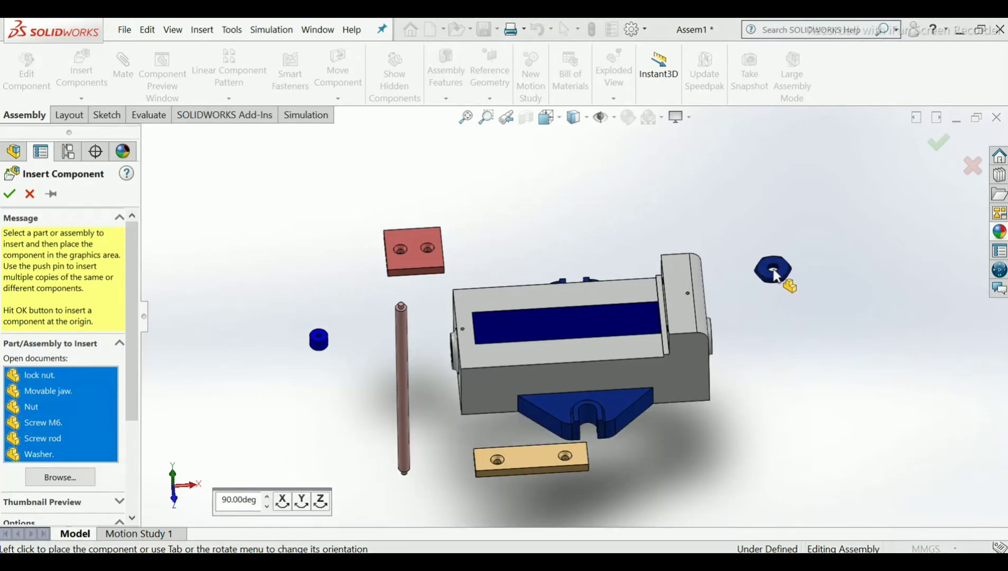
- Place the lock nut, movable jaw, nut, M6 screw, screw rod and washer around the body
{"action": "left_click", "coordinate": [777, 281]}
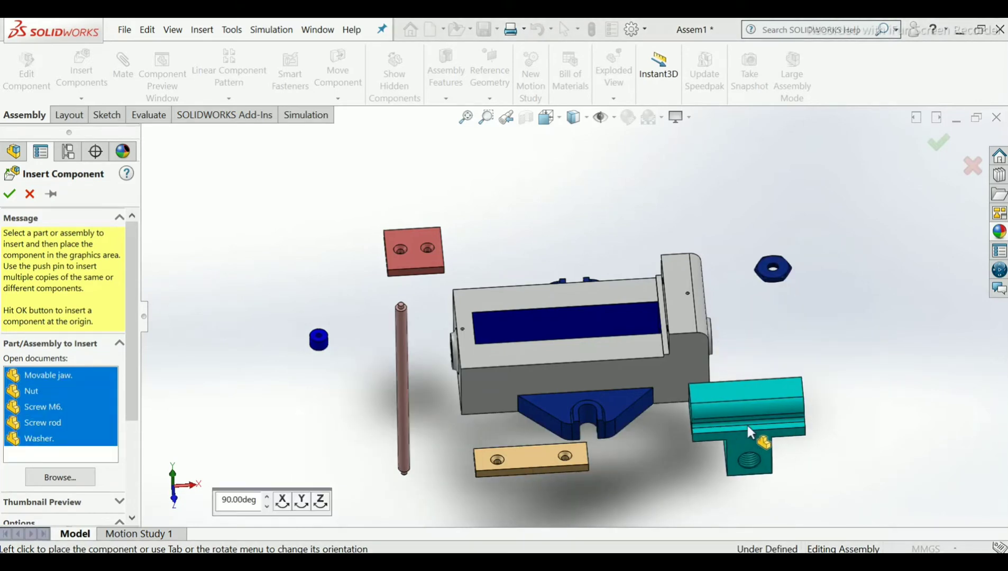
{"action": "left_click", "coordinate": [747, 423]}
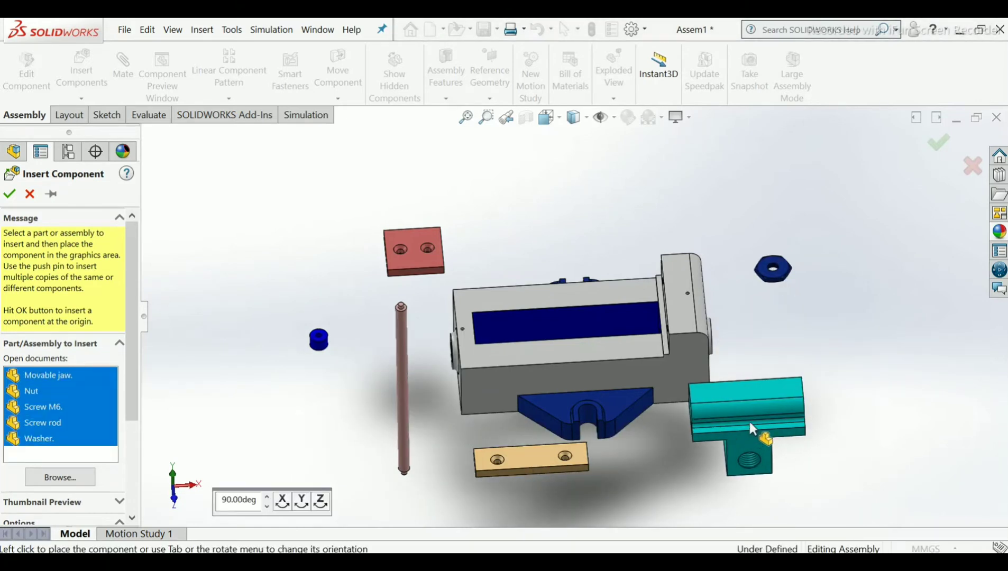
{"action": "left_click", "coordinate": [652, 181]}
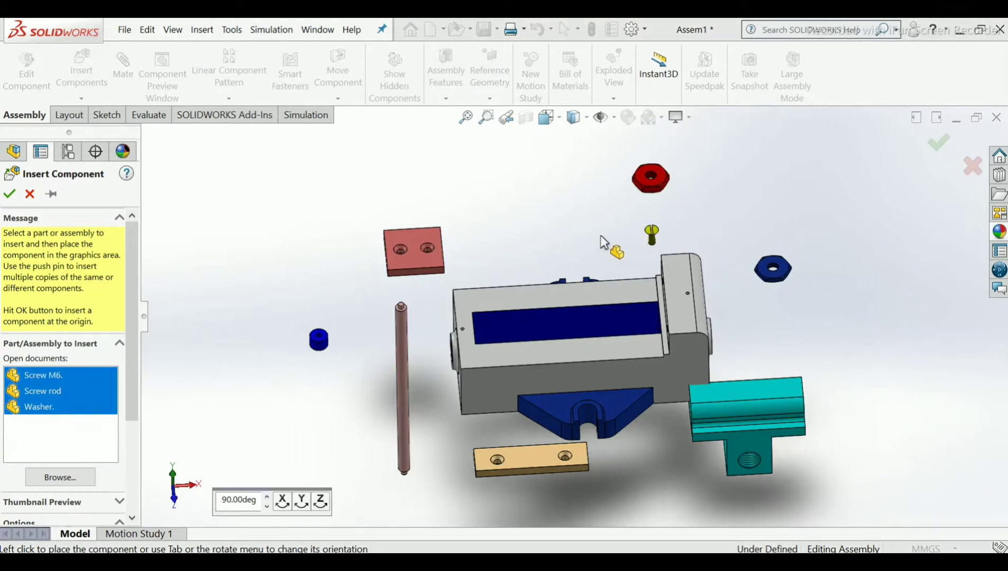
{"action": "left_click", "coordinate": [569, 221]}
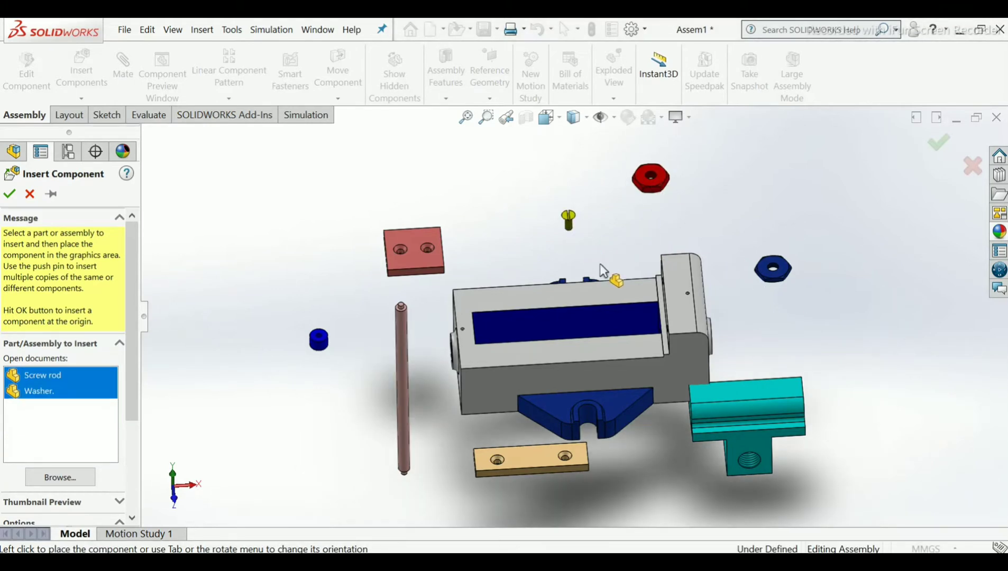
{"action": "left_click", "coordinate": [624, 267]}
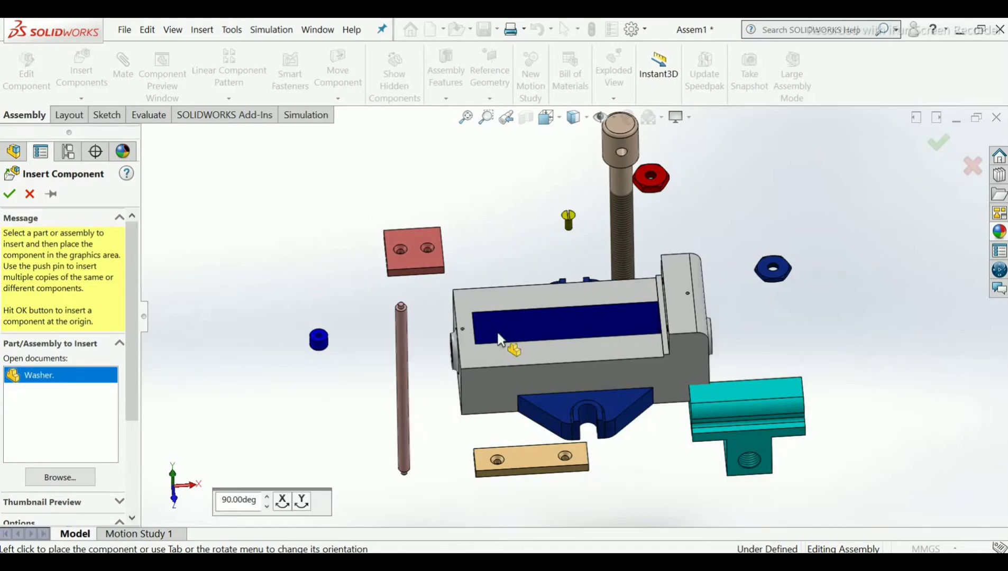
{"action": "left_click", "coordinate": [297, 424]}
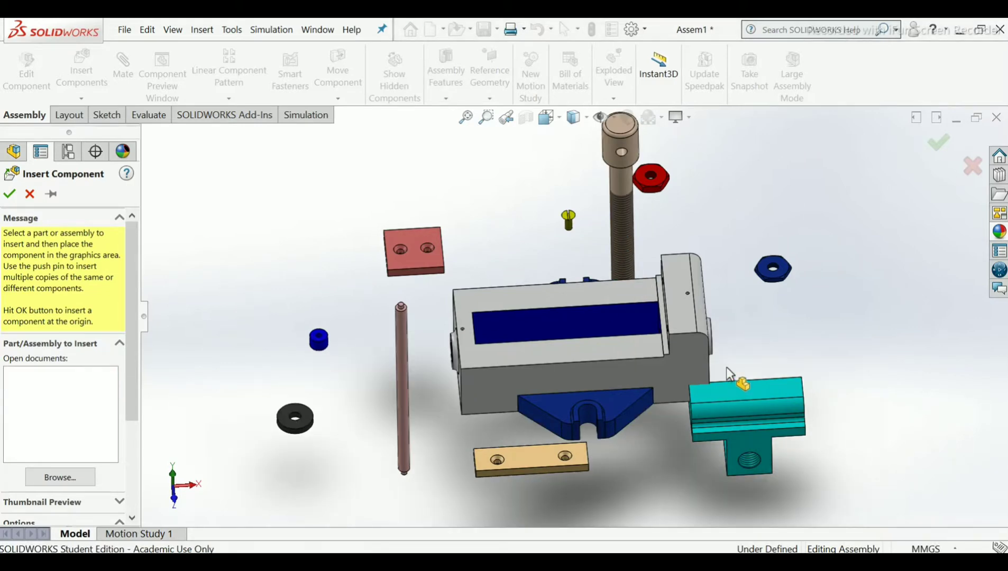
- Move the jaw plate farther away from the front of the body
{"action": "scroll", "coordinate": [717, 337], "scroll_direction": "down", "scroll_amount": 2}
{"action": "mouse_move", "coordinate": [716, 335]}
{"action": "middle_mouse_down"}
{"action": "mouse_move", "coordinate": [700, 343]}
{"action": "mouse_move", "coordinate": [715, 345]}
{"action": "middle_mouse_up"}
{"action": "scroll", "coordinate": [715, 344], "scroll_direction": "up", "scroll_amount": 2}
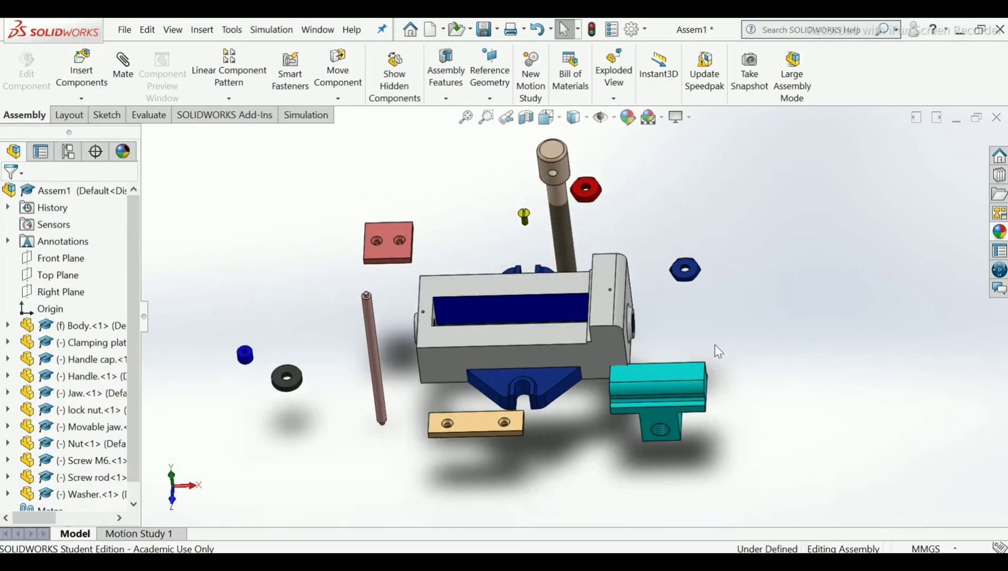
{"action": "scroll", "coordinate": [691, 308], "scroll_direction": "up", "scroll_amount": 1}
{"action": "scroll", "coordinate": [585, 362], "scroll_direction": "down", "scroll_amount": 2}
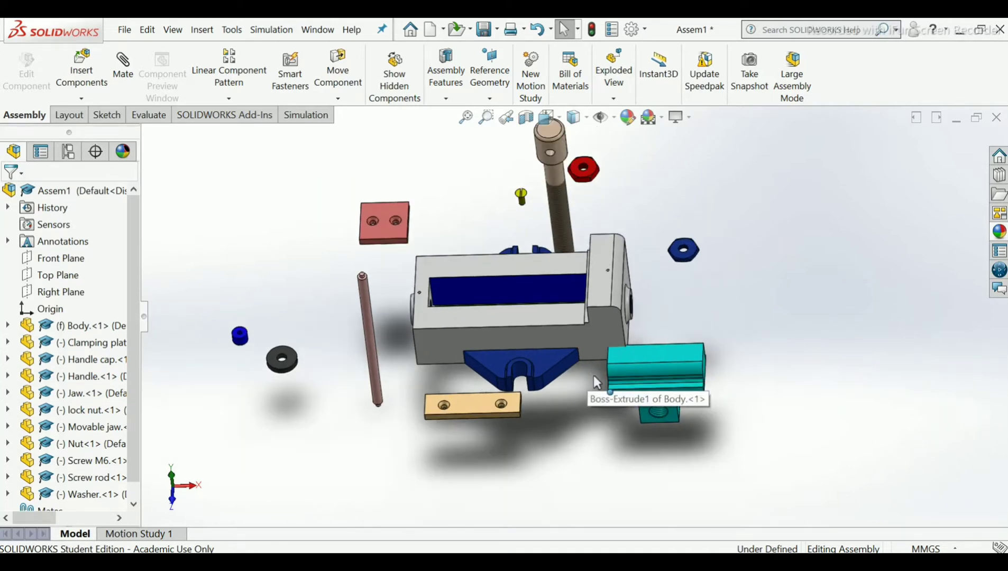
{"action": "left_click_drag", "start_coordinate": [478, 407], "coordinate": [468, 471]}
{"action": "key", "text": "Escape"}
{"action": "scroll", "coordinate": [262, 339], "scroll_direction": "down", "scroll_amount": 1}
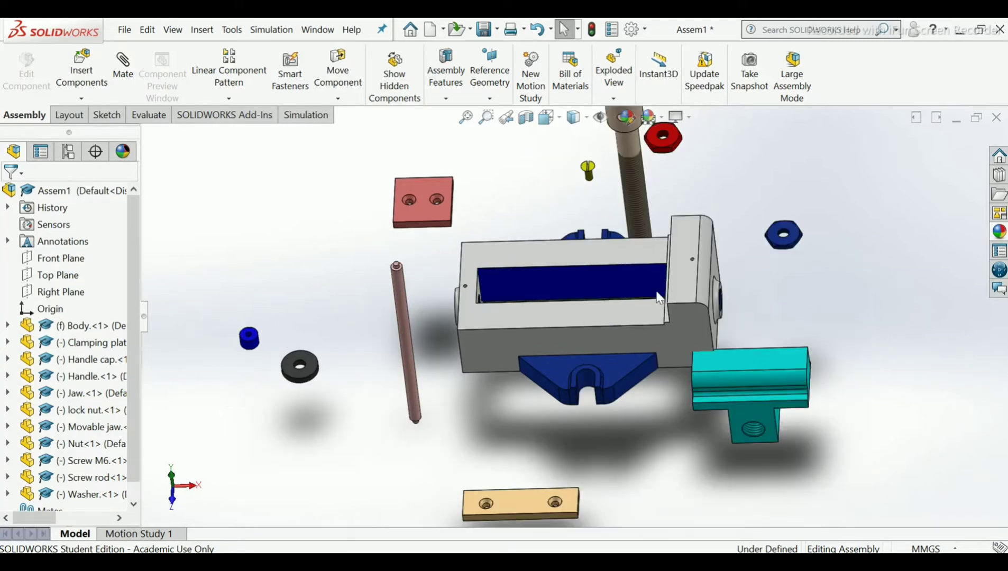
- Color the whole handle cap bright green at component level, using the standard color swatches
{"action": "scroll", "coordinate": [301, 332], "scroll_direction": "down", "scroll_amount": 6}
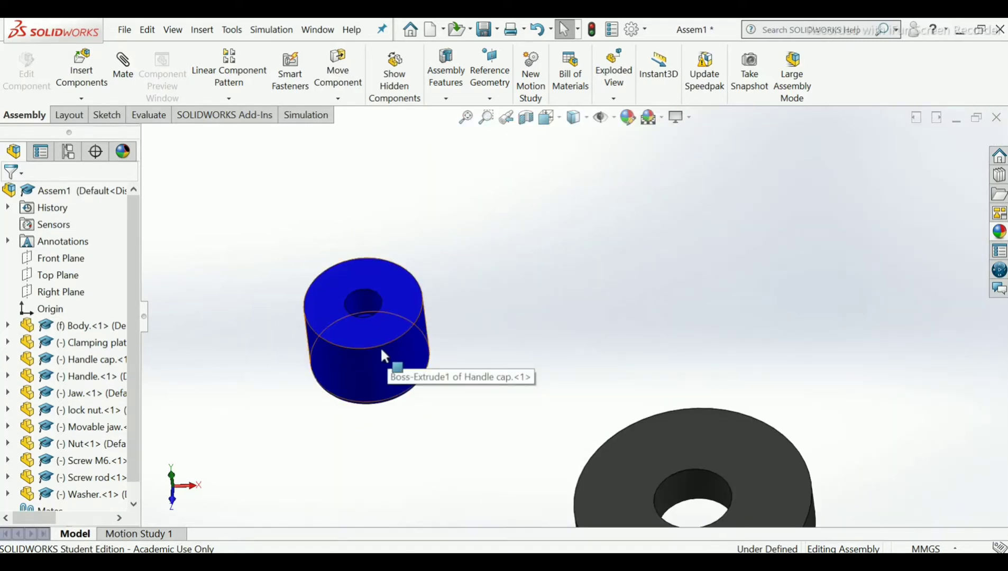
{"action": "right_click", "coordinate": [380, 347]}
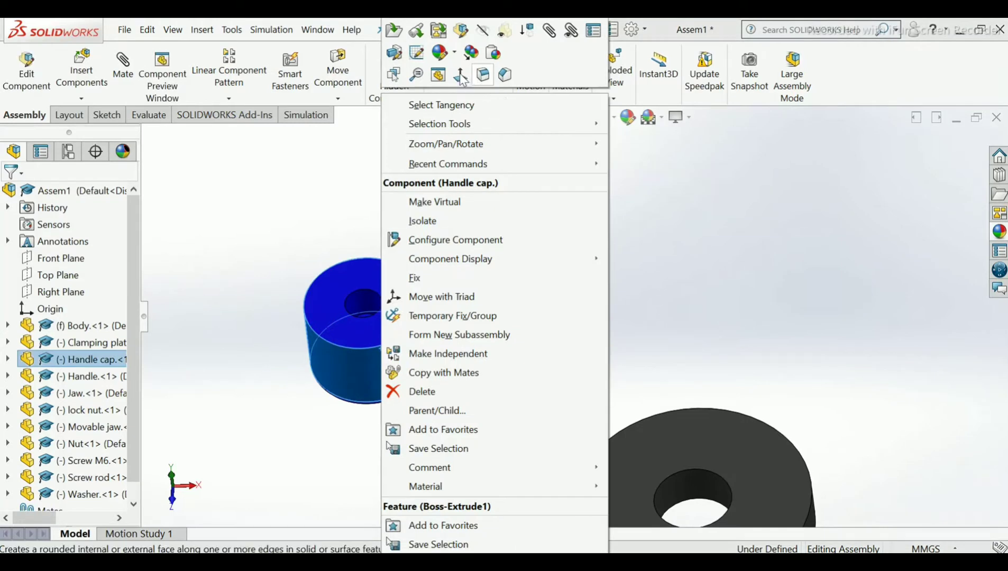
{"action": "left_click", "coordinate": [439, 53]}
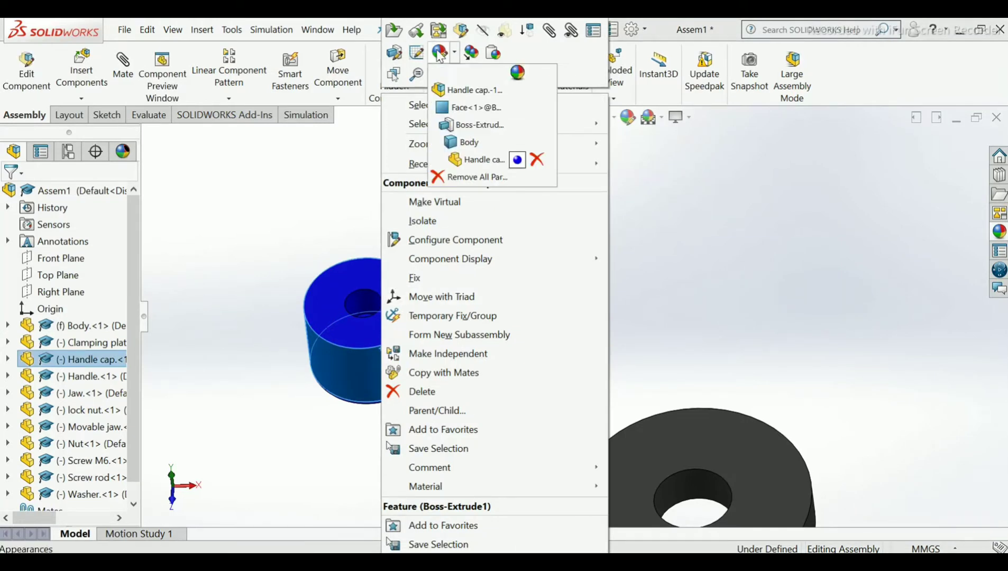
{"action": "left_click", "coordinate": [461, 96]}
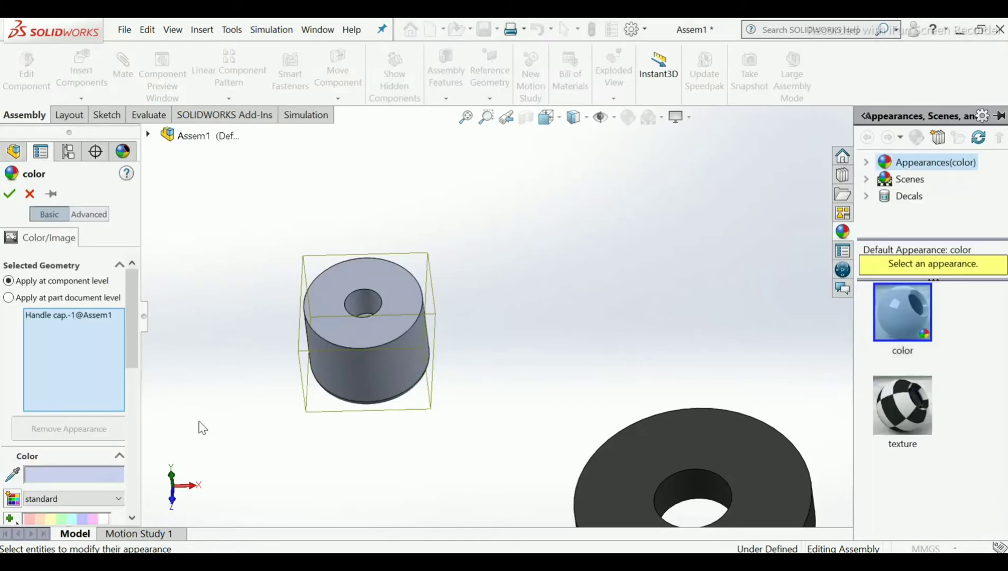
{"action": "left_click", "coordinate": [132, 518]}
{"action": "left_click", "coordinate": [132, 518]}
{"action": "left_click", "coordinate": [133, 518]}
{"action": "left_click", "coordinate": [132, 518]}
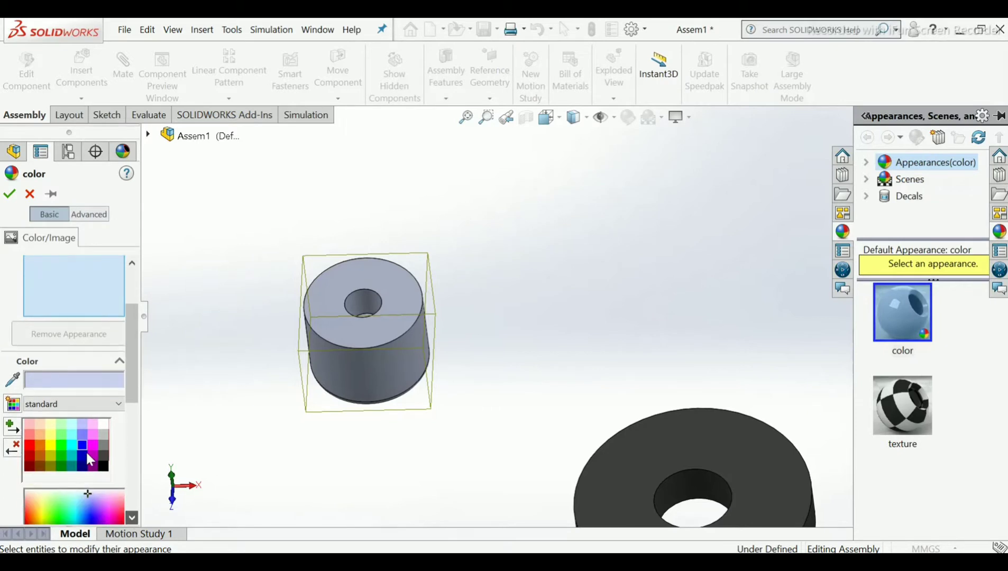
{"action": "left_click", "coordinate": [90, 441]}
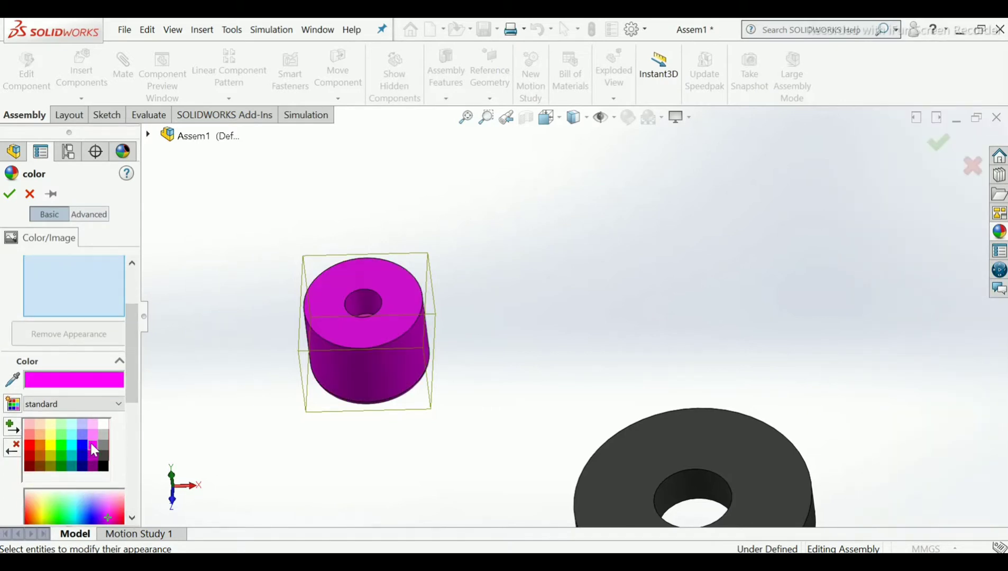
{"action": "left_click", "coordinate": [106, 436]}
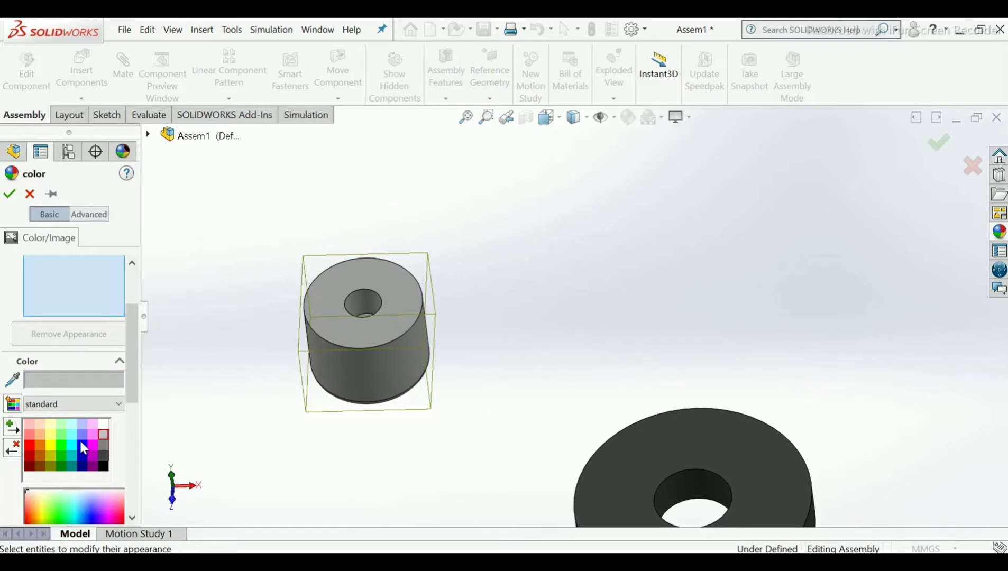
{"action": "left_click", "coordinate": [61, 434]}
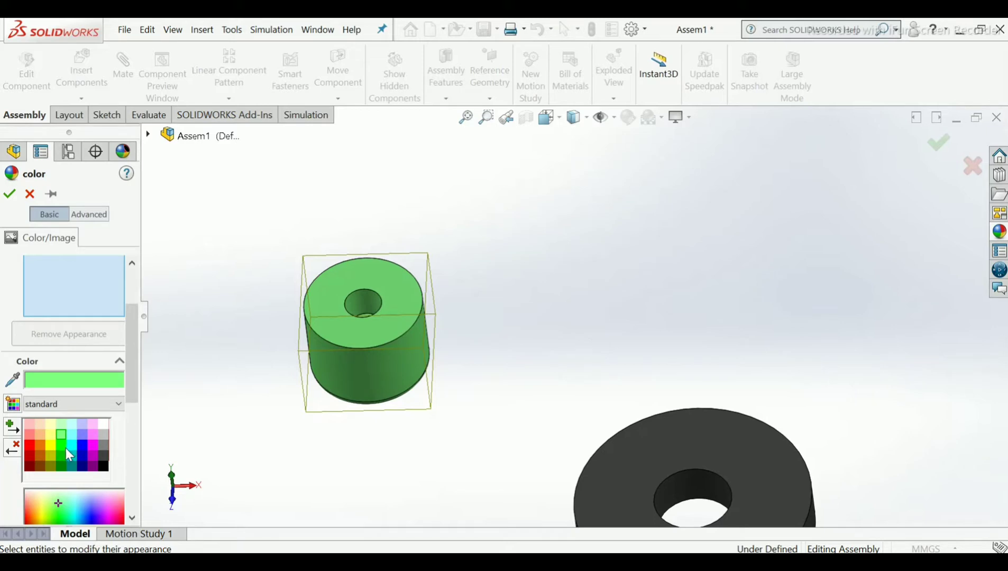
{"action": "left_click", "coordinate": [65, 448]}
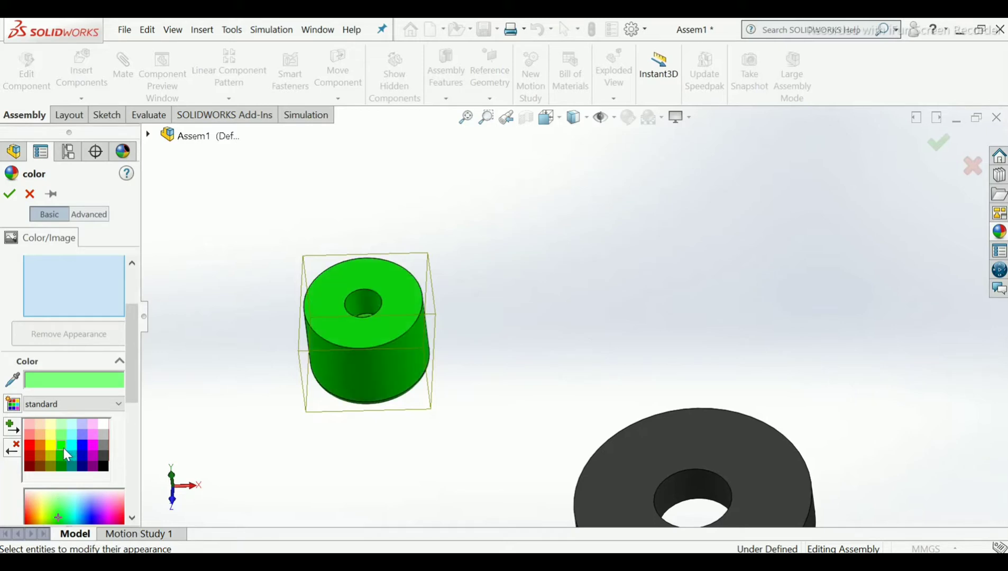
{"action": "left_click", "coordinate": [10, 194]}
- Move the screw rod out from behind the body and shift the lock nut clear of the rod's end
{"action": "scroll", "coordinate": [585, 366], "scroll_direction": "up", "scroll_amount": 6}
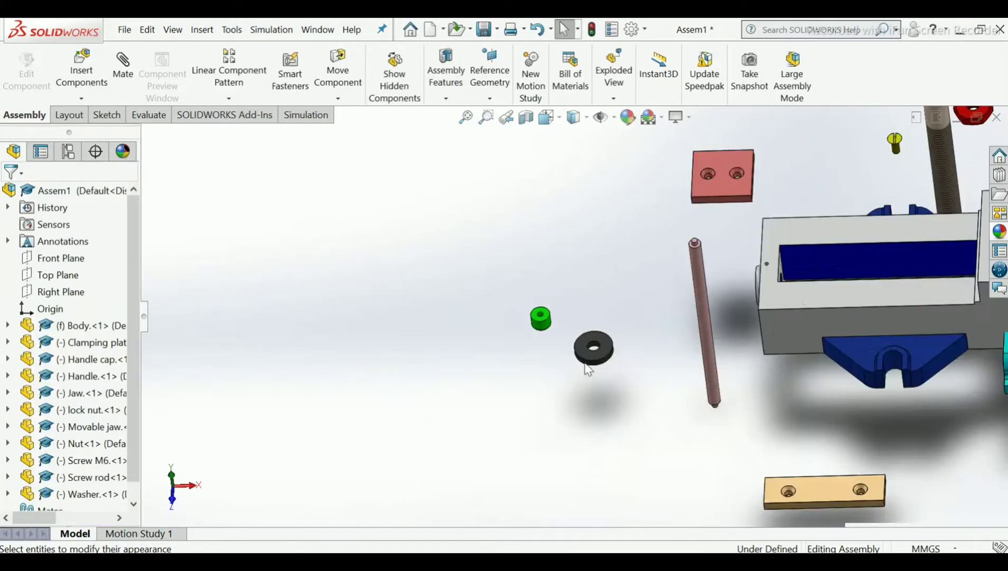
{"action": "scroll", "coordinate": [811, 283], "scroll_direction": "down", "scroll_amount": 5}
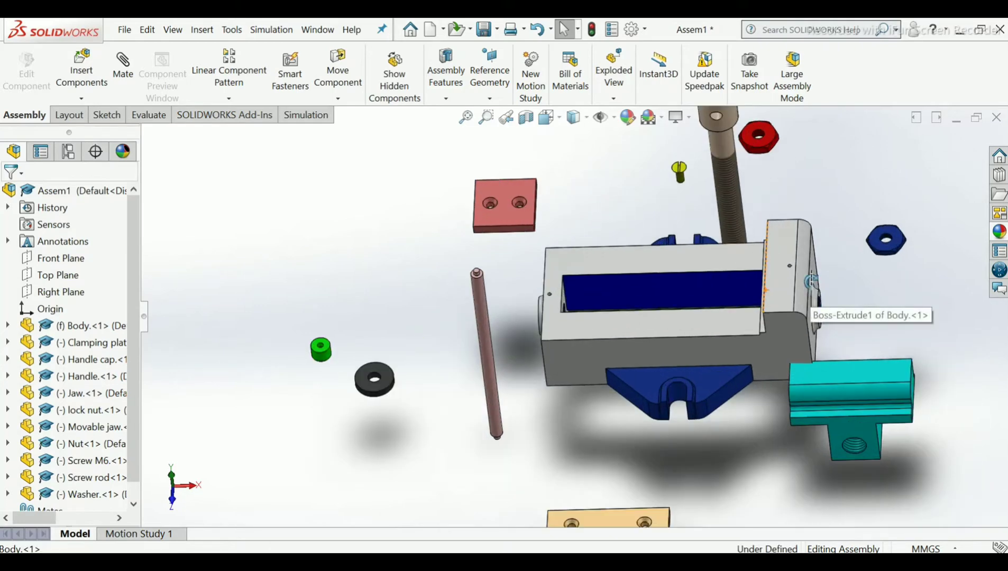
{"action": "middle_click_drag", "start_coordinate": [814, 274], "coordinate": [800, 160]}
{"action": "scroll", "coordinate": [776, 177], "scroll_direction": "down", "scroll_amount": 2}
{"action": "scroll", "coordinate": [753, 270], "scroll_direction": "up", "scroll_amount": 2}
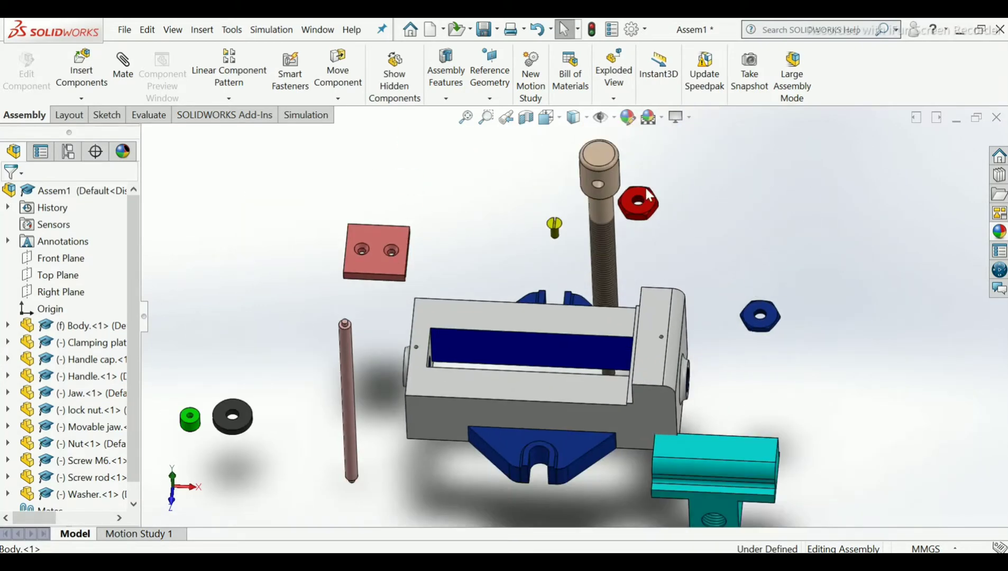
{"action": "left_click_drag", "start_coordinate": [602, 239], "coordinate": [745, 200]}
{"action": "left_click", "coordinate": [782, 326]}
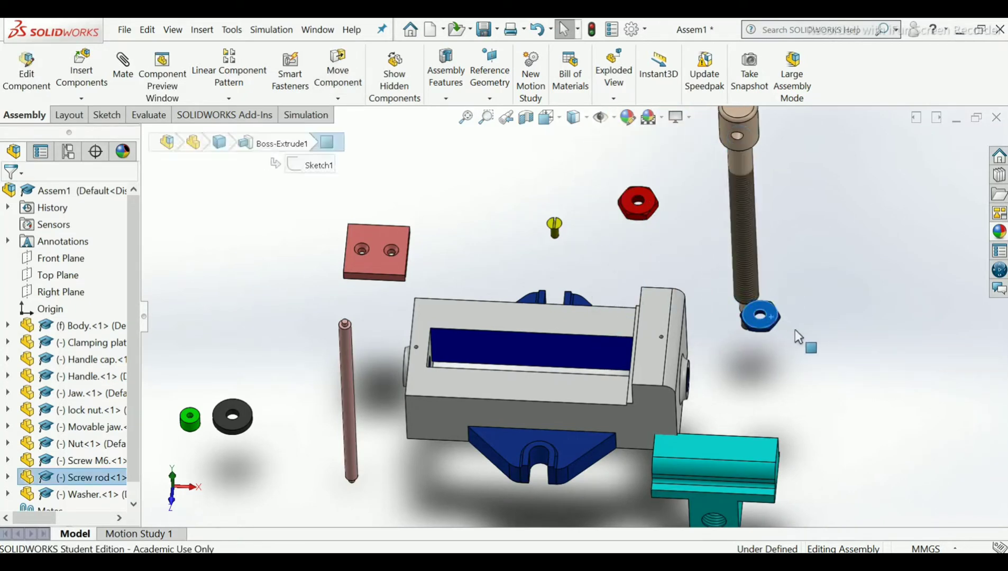
{"action": "left_click_drag", "start_coordinate": [783, 329], "coordinate": [832, 354]}
{"action": "scroll", "coordinate": [770, 369], "scroll_direction": "down", "scroll_amount": 2}
{"action": "scroll", "coordinate": [771, 369], "scroll_direction": "up", "scroll_amount": 4}
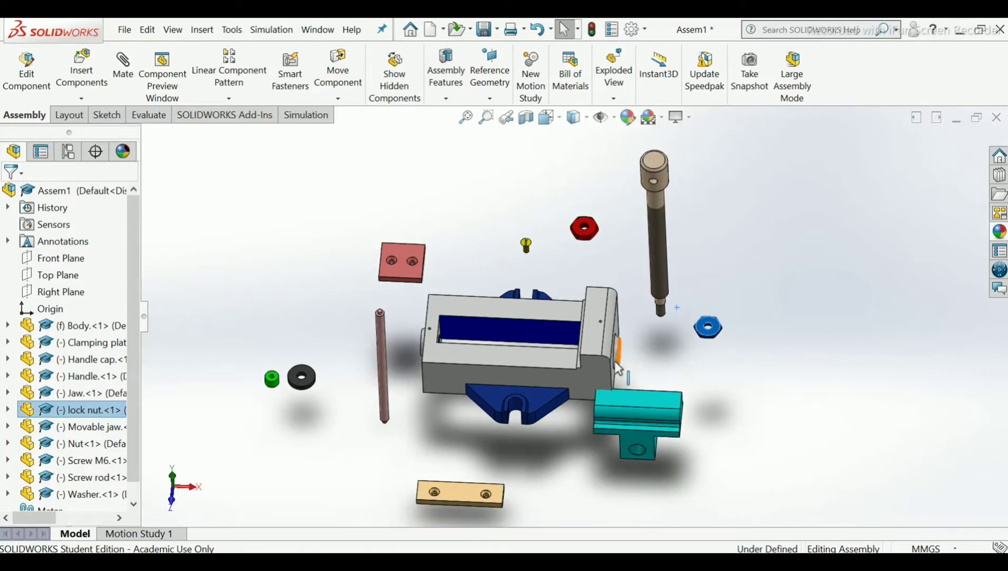
- Add a concentric mate between the screw rod's cylindrical shank and the screw hole in the body's jaw end
{"action": "mouse_move", "coordinate": [622, 363]}
{"action": "middle_mouse_down"}
{"action": "mouse_move", "coordinate": [608, 359]}
{"action": "mouse_move", "coordinate": [629, 356]}
{"action": "middle_mouse_up"}
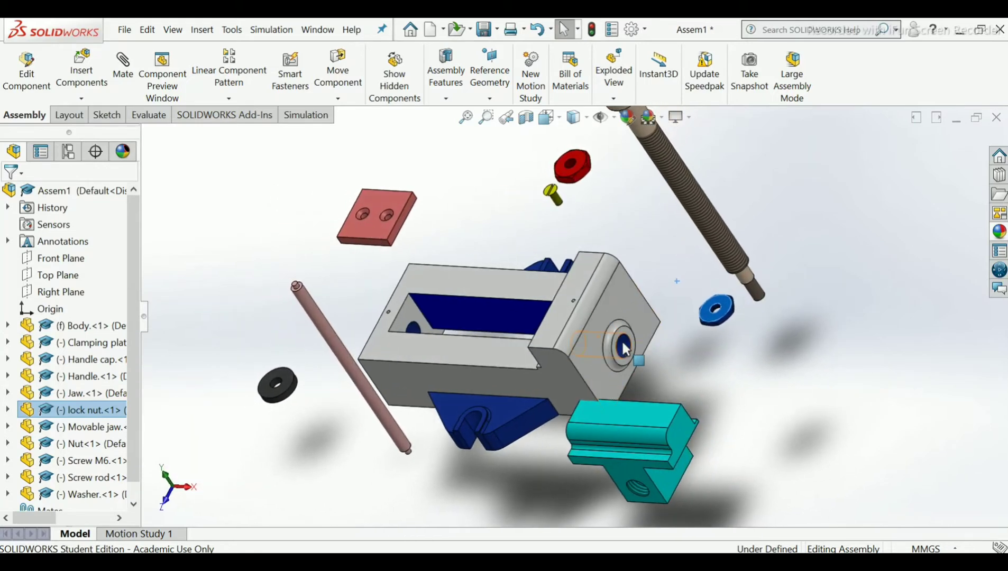
{"action": "scroll", "coordinate": [628, 348], "scroll_direction": "up", "scroll_amount": 2}
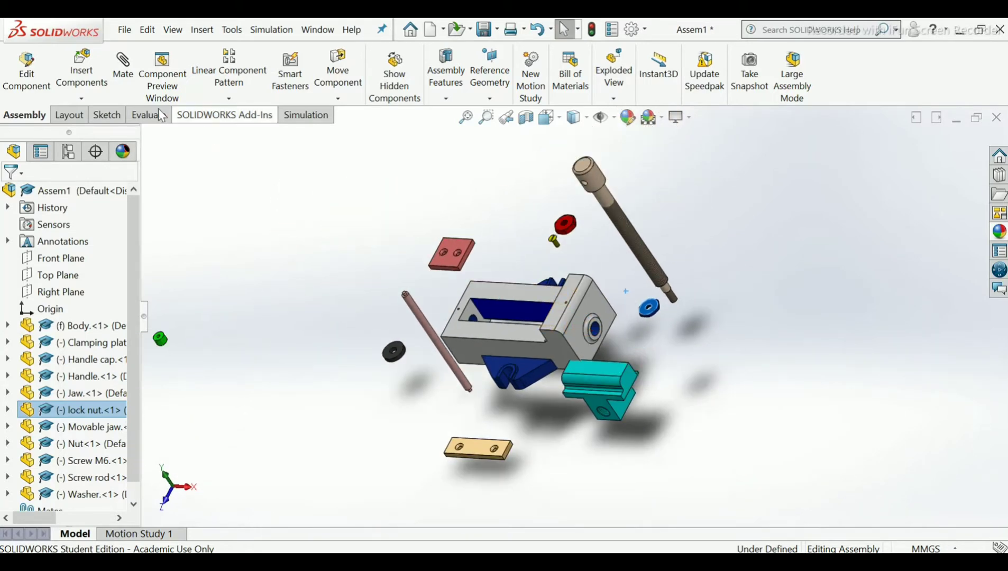
{"action": "left_click", "coordinate": [129, 85]}
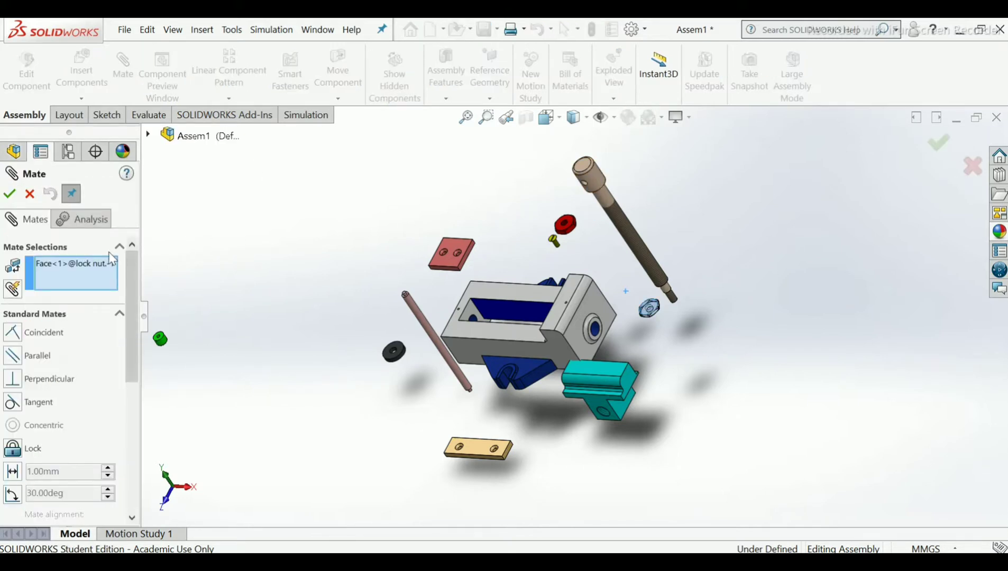
{"action": "right_click", "coordinate": [79, 270]}
{"action": "left_click", "coordinate": [111, 293]}
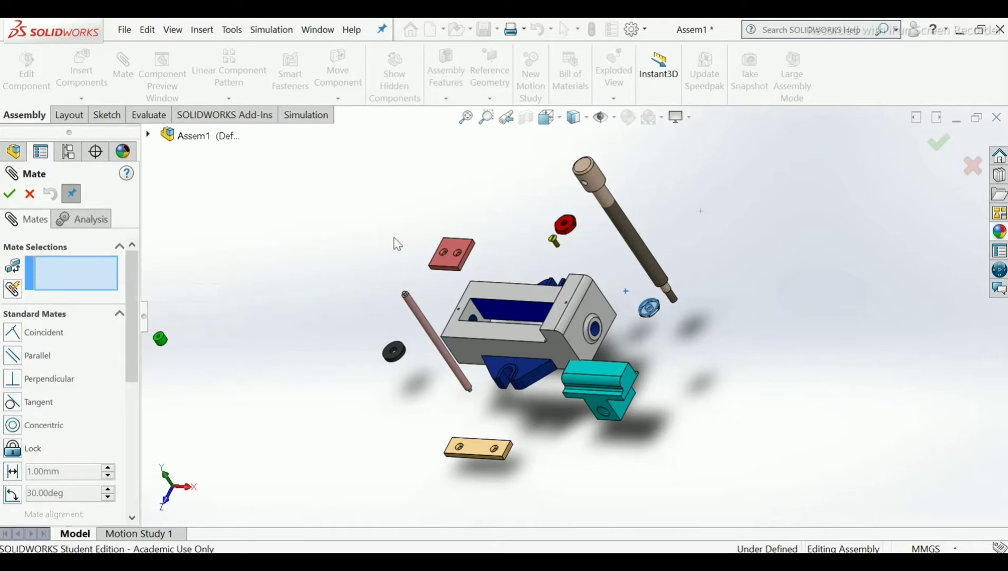
{"action": "scroll", "coordinate": [626, 226], "scroll_direction": "down", "scroll_amount": 5}
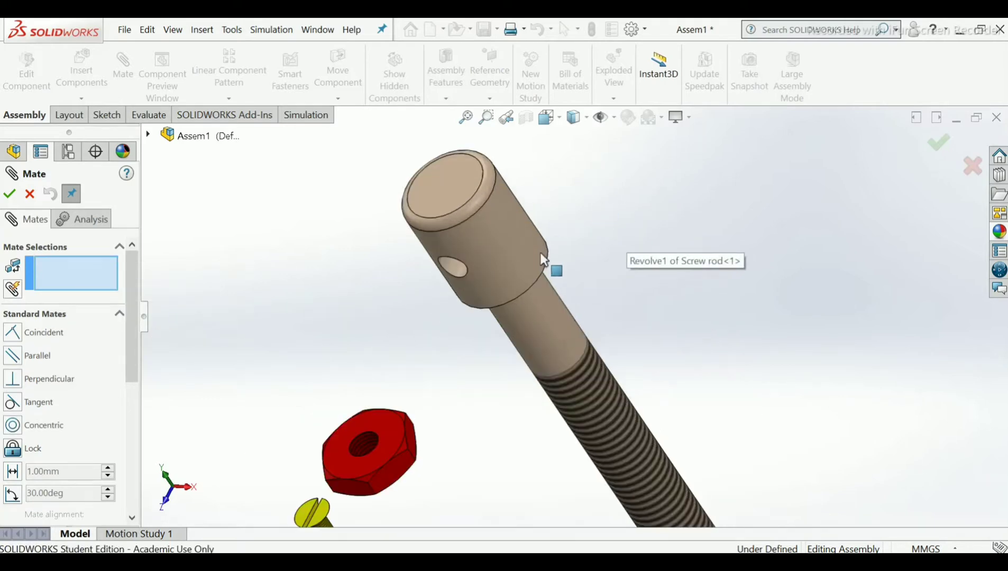
{"action": "left_click", "coordinate": [545, 326]}
{"action": "scroll", "coordinate": [581, 359], "scroll_direction": "up", "scroll_amount": 8}
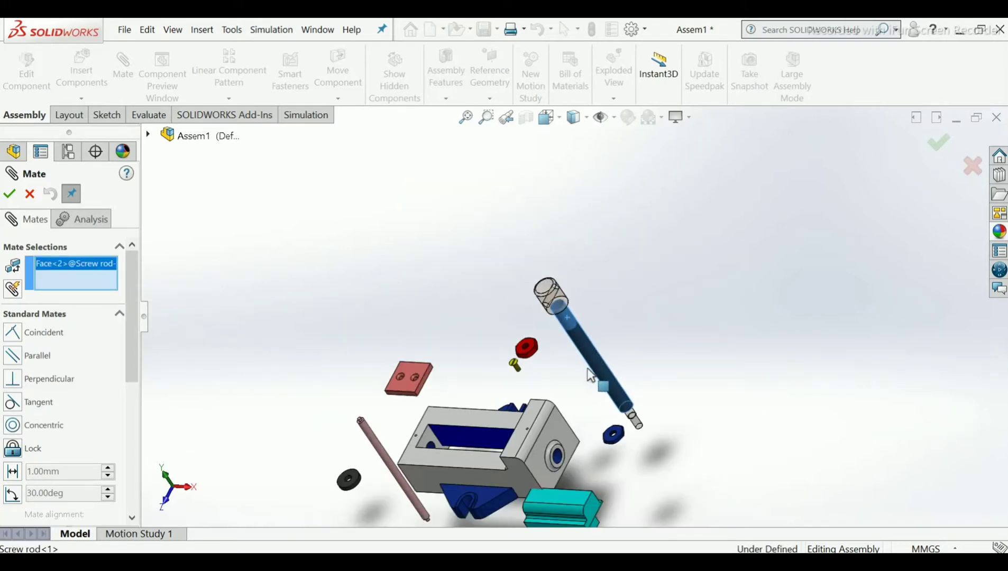
{"action": "scroll", "coordinate": [555, 377], "scroll_direction": "down", "scroll_amount": 5}
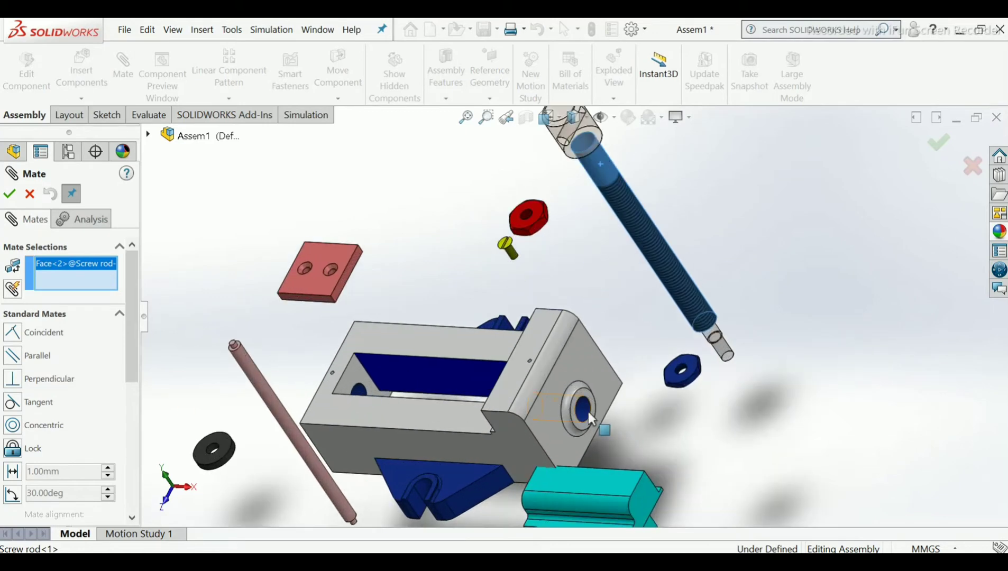
{"action": "left_click", "coordinate": [585, 409]}
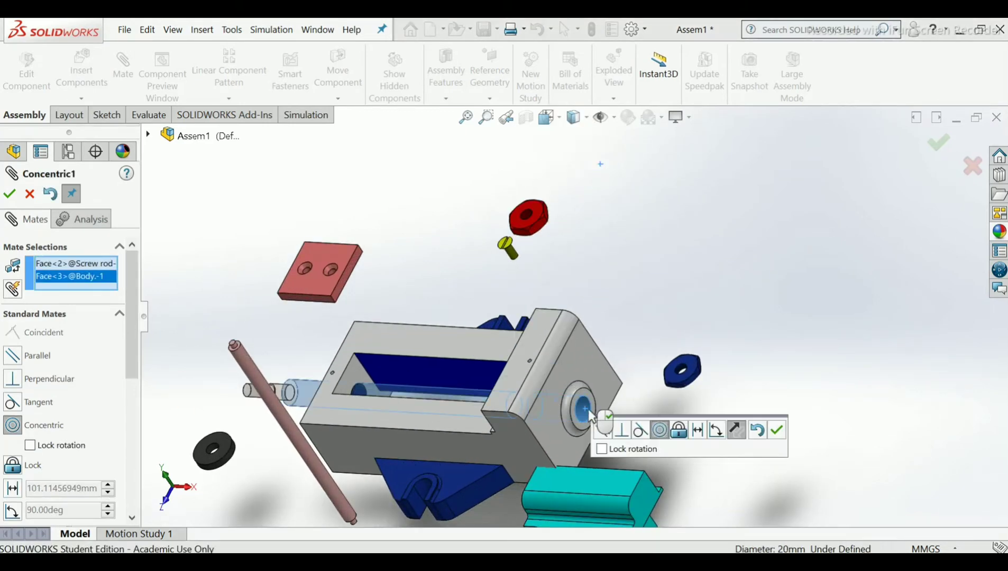
{"action": "left_click", "coordinate": [778, 433]}
- Slide the screw rod along its axis until its cross-drilled head sticks out of the body's jaw end
{"action": "scroll", "coordinate": [620, 386], "scroll_direction": "down", "scroll_amount": 3}
{"action": "scroll", "coordinate": [620, 386], "scroll_direction": "up", "scroll_amount": 5}
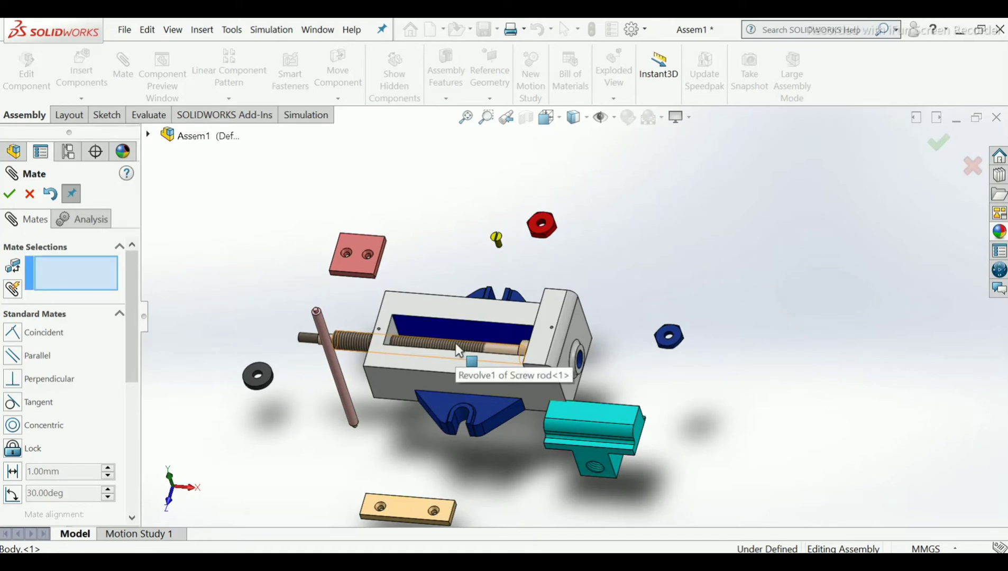
{"action": "left_click_drag", "start_coordinate": [459, 350], "coordinate": [591, 382]}
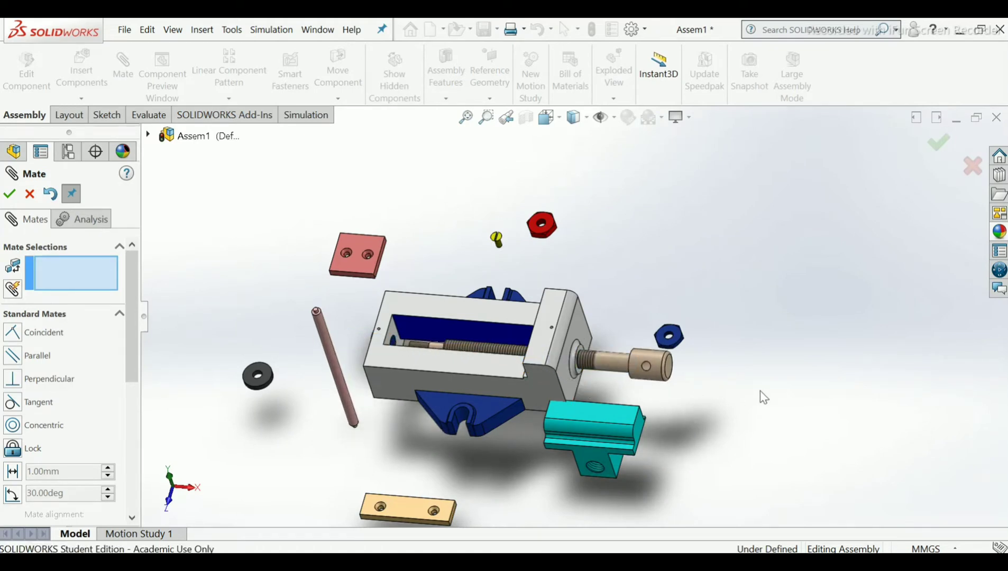
- Add a coincident mate between the shoulder face of the screw rod's head and the flat ring face of the body's boss
{"action": "middle_click_drag", "start_coordinate": [763, 397], "coordinate": [646, 312]}
{"action": "scroll", "coordinate": [625, 344], "scroll_direction": "down", "scroll_amount": 10}
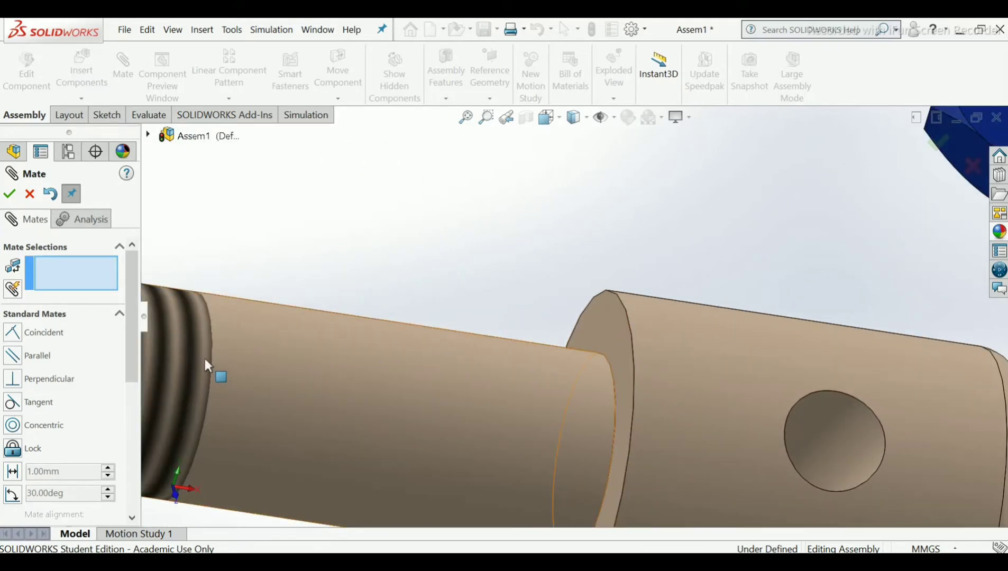
{"action": "left_click", "coordinate": [610, 332]}
{"action": "scroll", "coordinate": [619, 350], "scroll_direction": "up", "scroll_amount": 10}
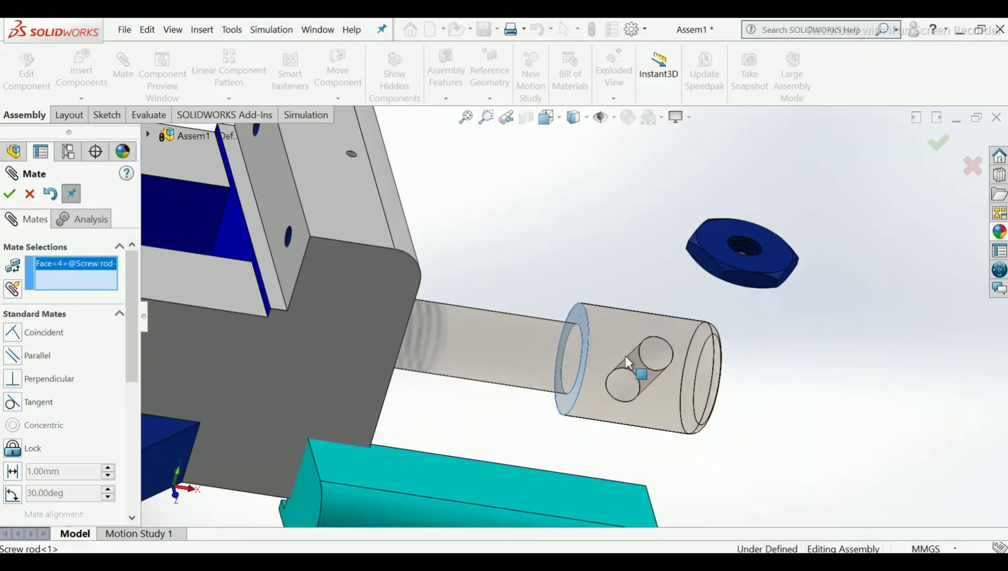
{"action": "middle_click_drag", "start_coordinate": [573, 319], "coordinate": [524, 293]}
{"action": "scroll", "coordinate": [483, 295], "scroll_direction": "down", "scroll_amount": 4}
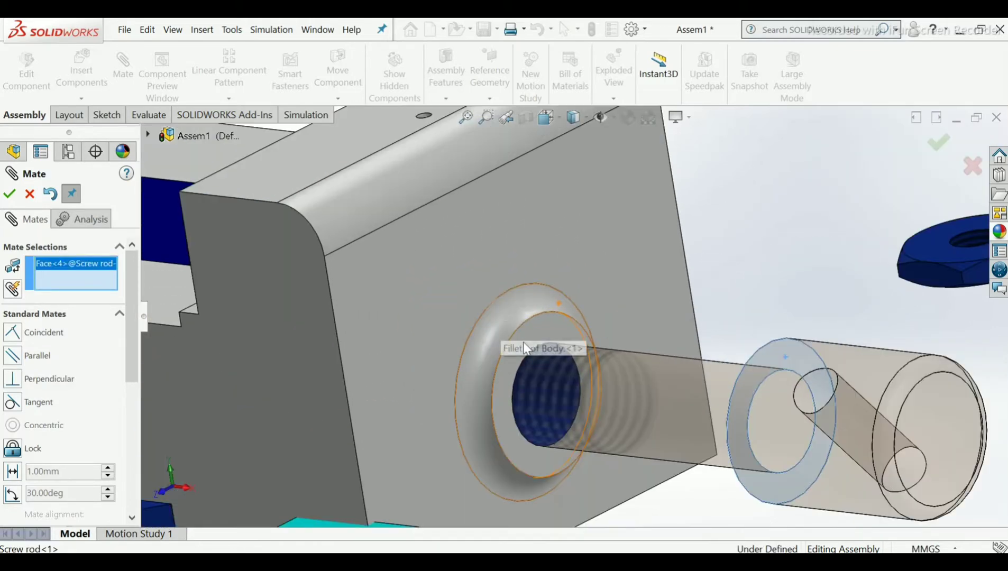
{"action": "left_click", "coordinate": [529, 335]}
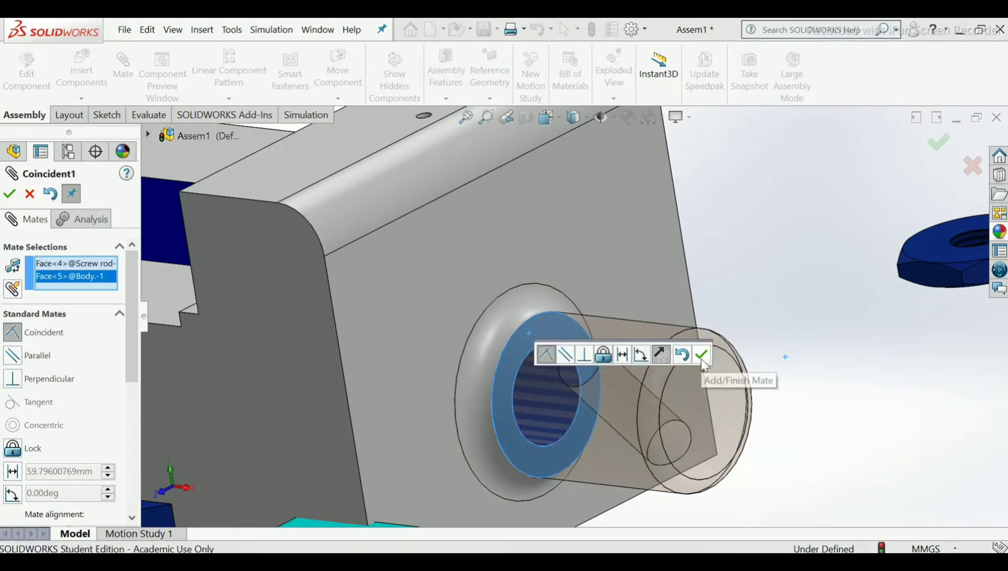
{"action": "left_click", "coordinate": [702, 356]}
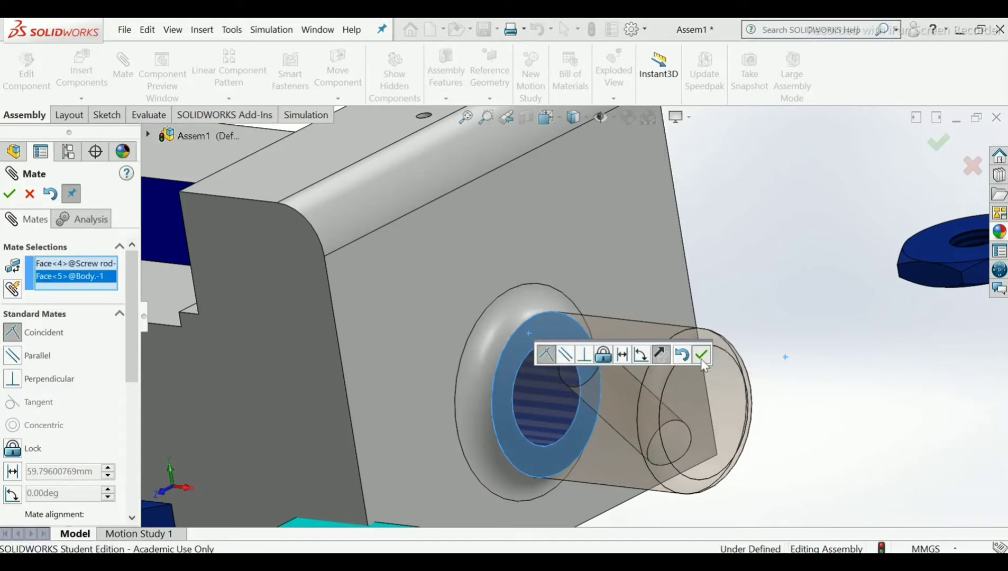
- Move the handle, the tan jaw plate and the washer farther away from the body
{"action": "scroll", "coordinate": [720, 402], "scroll_direction": "up", "scroll_amount": 2}
{"action": "scroll", "coordinate": [724, 409], "scroll_direction": "up", "scroll_amount": 3}
{"action": "mouse_move", "coordinate": [682, 360]}
{"action": "middle_mouse_down"}
{"action": "mouse_move", "coordinate": [637, 339]}
{"action": "mouse_move", "coordinate": [688, 409]}
{"action": "mouse_move", "coordinate": [685, 352]}
{"action": "middle_mouse_up"}
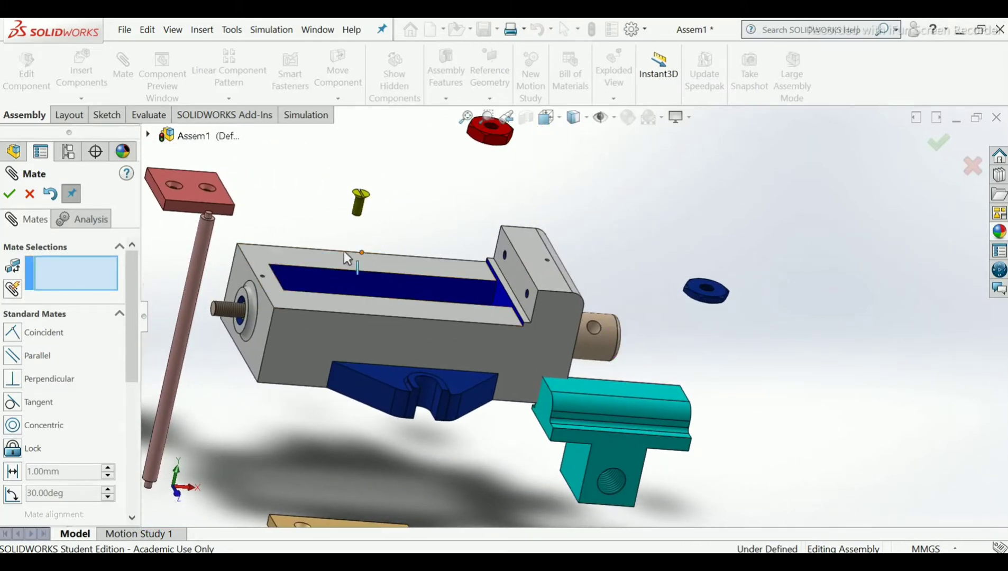
{"action": "mouse_move", "coordinate": [592, 320]}
{"action": "middle_mouse_down"}
{"action": "mouse_move", "coordinate": [572, 316]}
{"action": "mouse_move", "coordinate": [606, 326]}
{"action": "middle_mouse_up"}
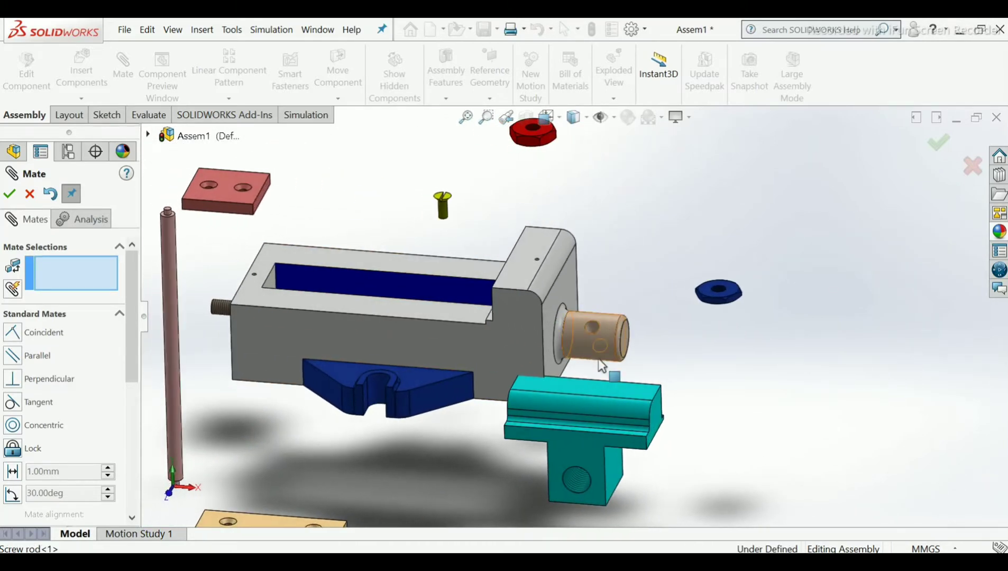
{"action": "scroll", "coordinate": [602, 365], "scroll_direction": "up", "scroll_amount": 3}
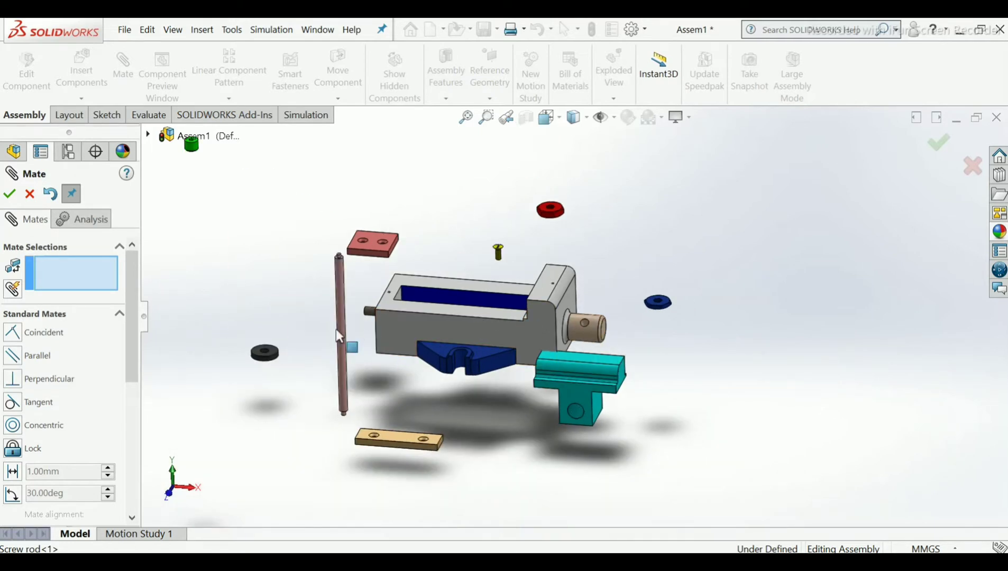
{"action": "left_click_drag", "start_coordinate": [342, 347], "coordinate": [201, 410]}
{"action": "left_click_drag", "start_coordinate": [405, 452], "coordinate": [415, 512]}
{"action": "scroll", "coordinate": [276, 365], "scroll_direction": "down", "scroll_amount": 5}
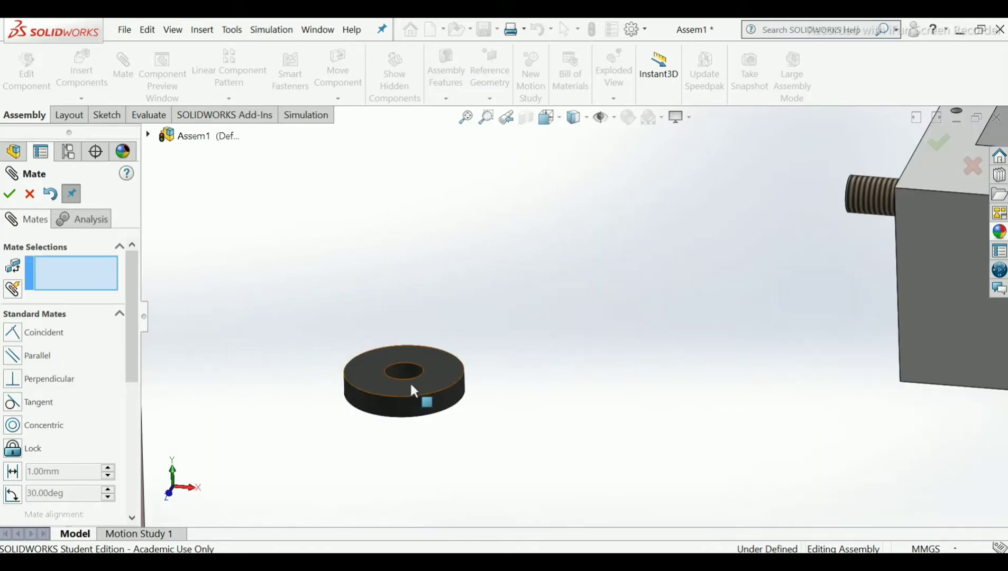
{"action": "left_click_drag", "start_coordinate": [413, 391], "coordinate": [228, 359]}
{"action": "scroll", "coordinate": [512, 375], "scroll_direction": "up", "scroll_amount": 5}
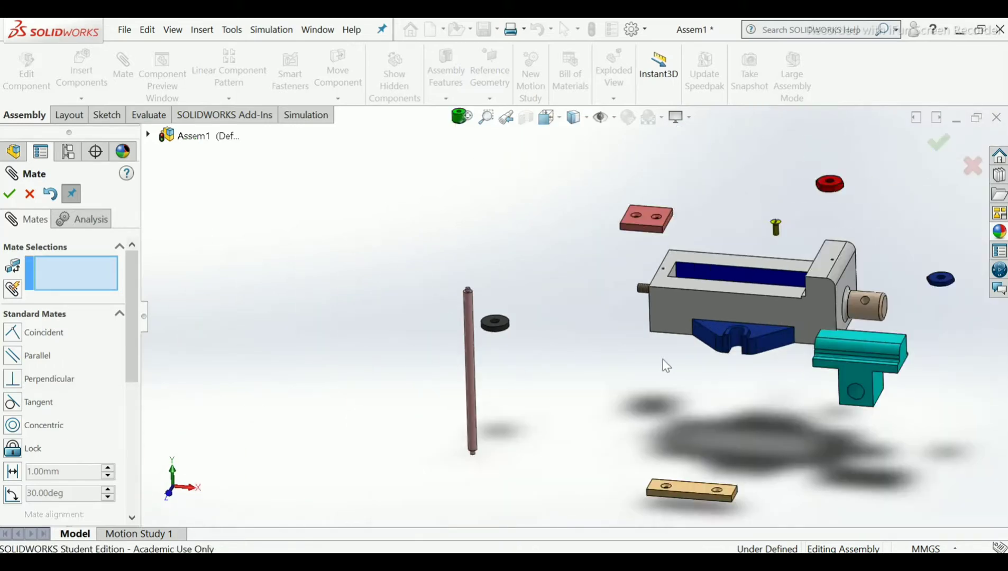
- Move the movable jaw and the blue lock nut farther out from the screw rod's head end
{"action": "scroll", "coordinate": [665, 365], "scroll_direction": "up", "scroll_amount": 3}
{"action": "left_click_drag", "start_coordinate": [773, 365], "coordinate": [894, 423]}
{"action": "scroll", "coordinate": [762, 270], "scroll_direction": "down", "scroll_amount": 3}
{"action": "scroll", "coordinate": [843, 390], "scroll_direction": "down", "scroll_amount": 4}
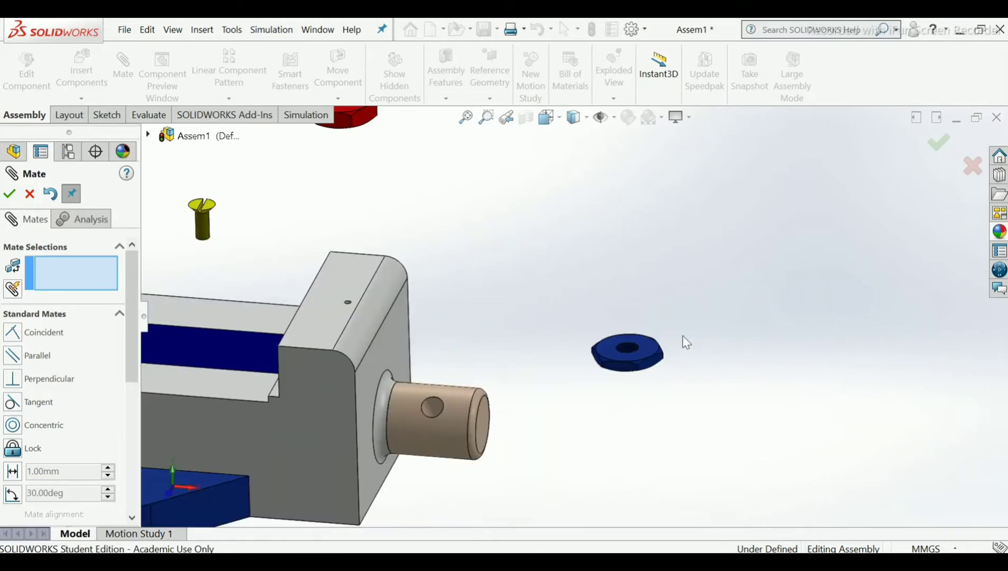
{"action": "scroll", "coordinate": [573, 290], "scroll_direction": "down", "scroll_amount": 2}
{"action": "middle_click_drag", "start_coordinate": [573, 290], "coordinate": [598, 347]}
{"action": "left_click_drag", "start_coordinate": [682, 371], "coordinate": [868, 333]}
{"action": "scroll", "coordinate": [611, 394], "scroll_direction": "up", "scroll_amount": 5}
{"action": "scroll", "coordinate": [612, 385], "scroll_direction": "up", "scroll_amount": 2}
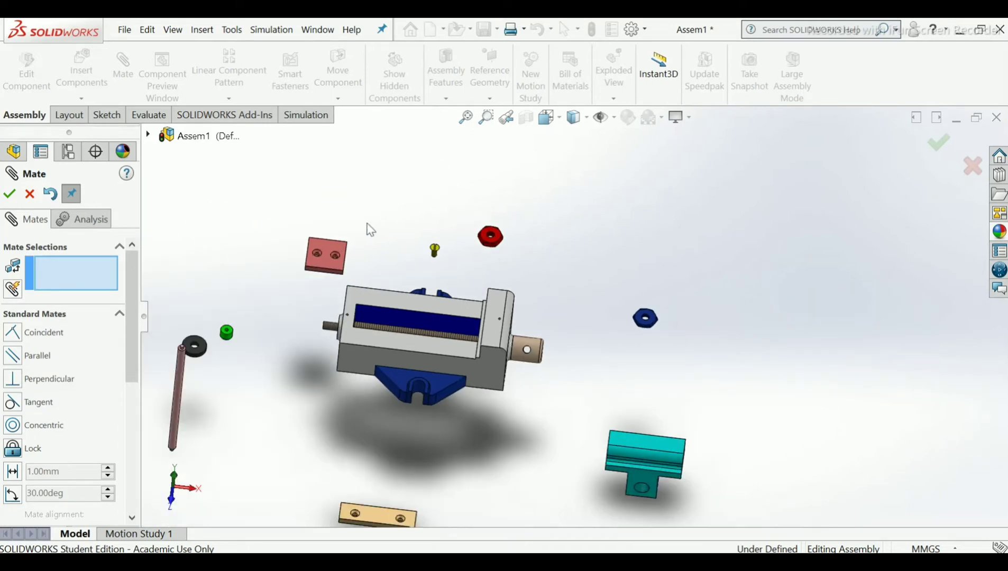
- Move the red two-hole plate, the M6 screw and the red nut farther behind the body
{"action": "left_click_drag", "start_coordinate": [325, 256], "coordinate": [316, 141]}
{"action": "scroll", "coordinate": [436, 260], "scroll_direction": "down", "scroll_amount": 5}
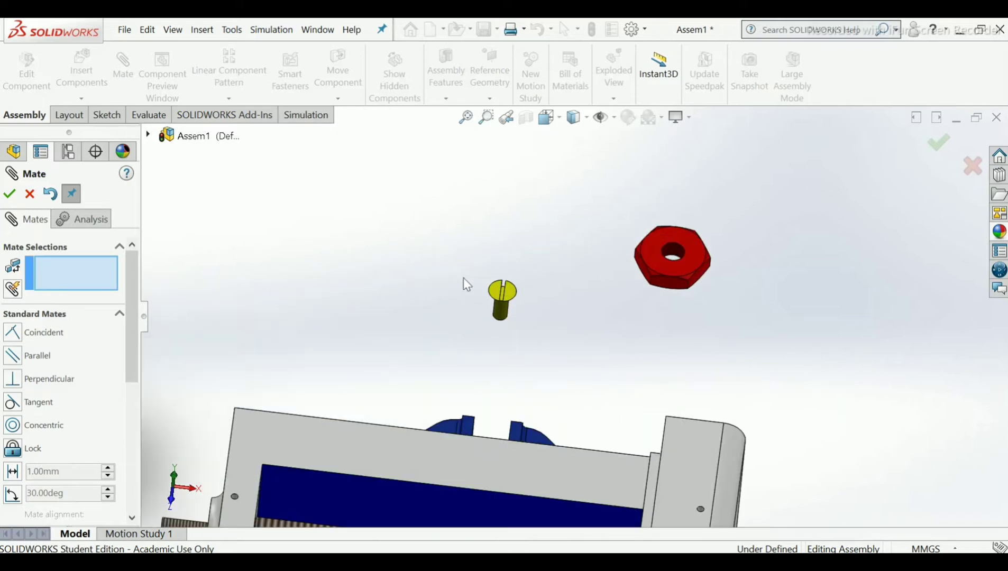
{"action": "left_click_drag", "start_coordinate": [509, 302], "coordinate": [486, 149]}
{"action": "left_click_drag", "start_coordinate": [656, 252], "coordinate": [798, 158]}
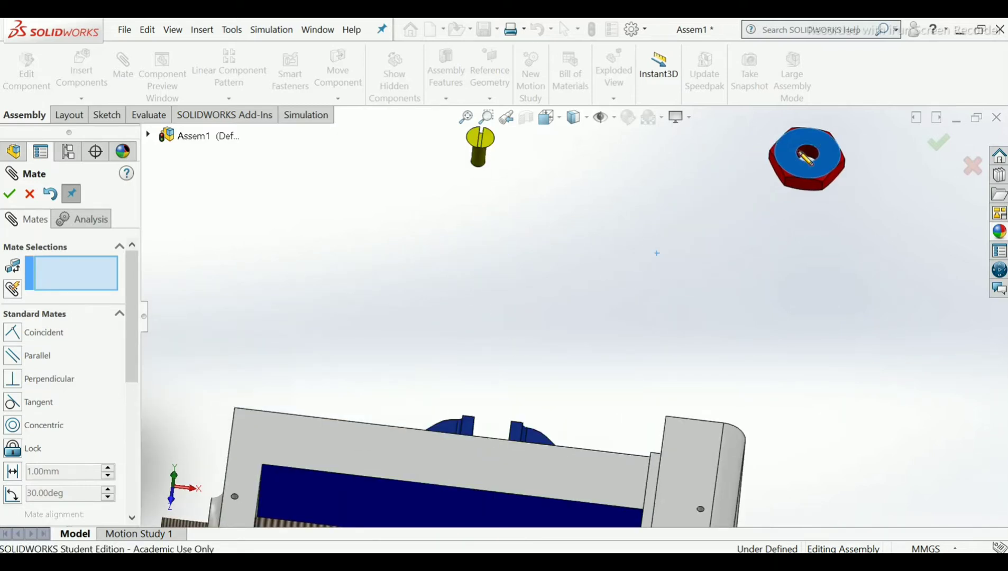
{"action": "scroll", "coordinate": [675, 302], "scroll_direction": "up", "scroll_amount": 6}
{"action": "scroll", "coordinate": [676, 297], "scroll_direction": "up", "scroll_amount": 2}
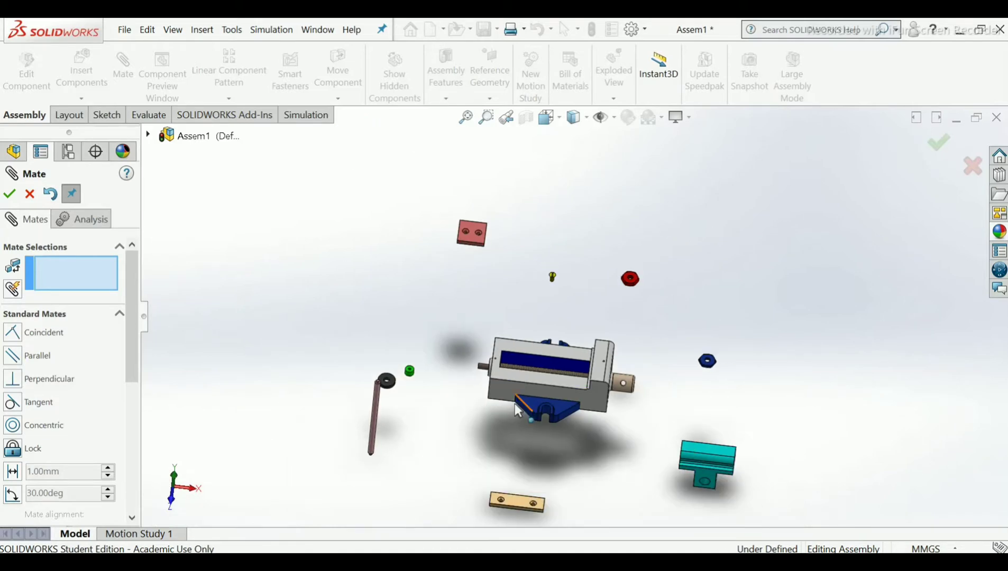
- Add a concentric mate between the washer's hole and the threaded end of the screw rod
{"action": "scroll", "coordinate": [460, 337], "scroll_direction": "down", "scroll_amount": 4}
{"action": "scroll", "coordinate": [445, 348], "scroll_direction": "down", "scroll_amount": 10}
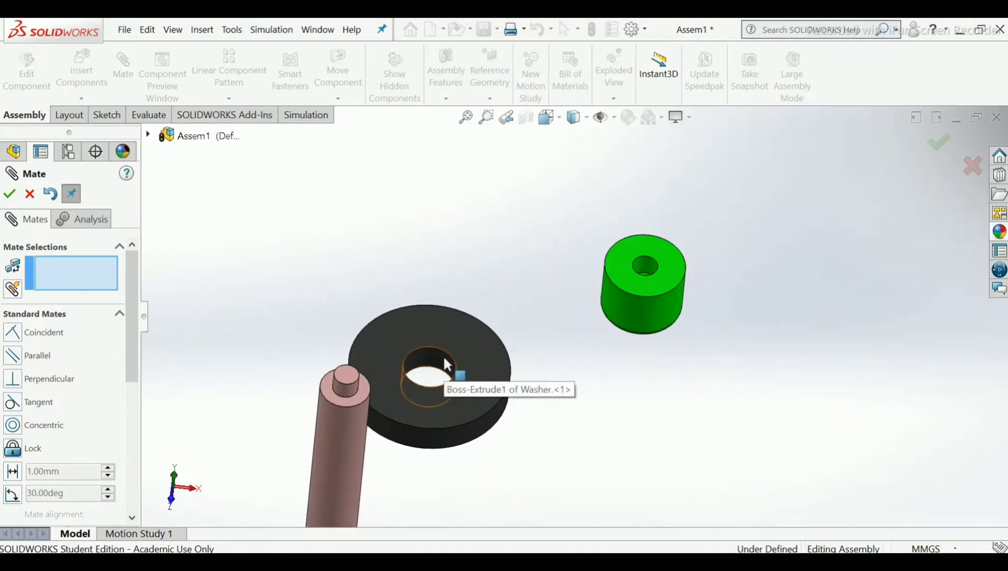
{"action": "left_click", "coordinate": [444, 359]}
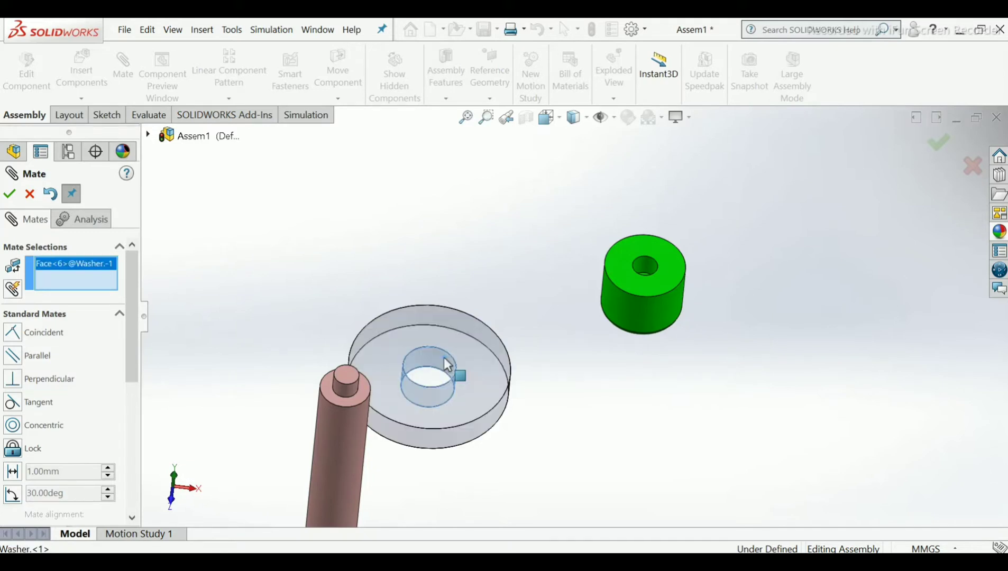
{"action": "scroll", "coordinate": [639, 353], "scroll_direction": "up", "scroll_amount": 2}
{"action": "scroll", "coordinate": [707, 342], "scroll_direction": "up", "scroll_amount": 2}
{"action": "scroll", "coordinate": [711, 338], "scroll_direction": "up", "scroll_amount": 2}
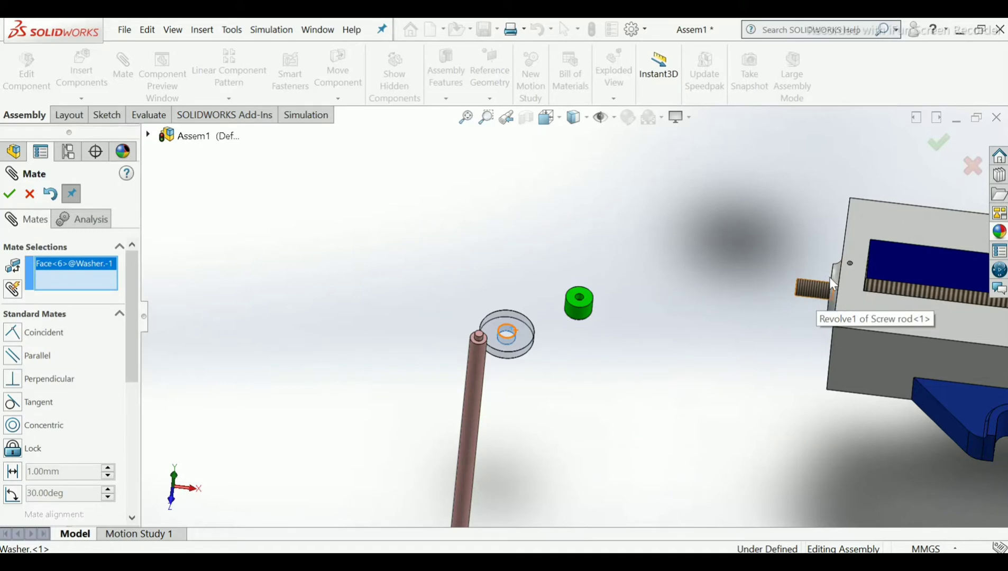
{"action": "scroll", "coordinate": [810, 286], "scroll_direction": "down", "scroll_amount": 5}
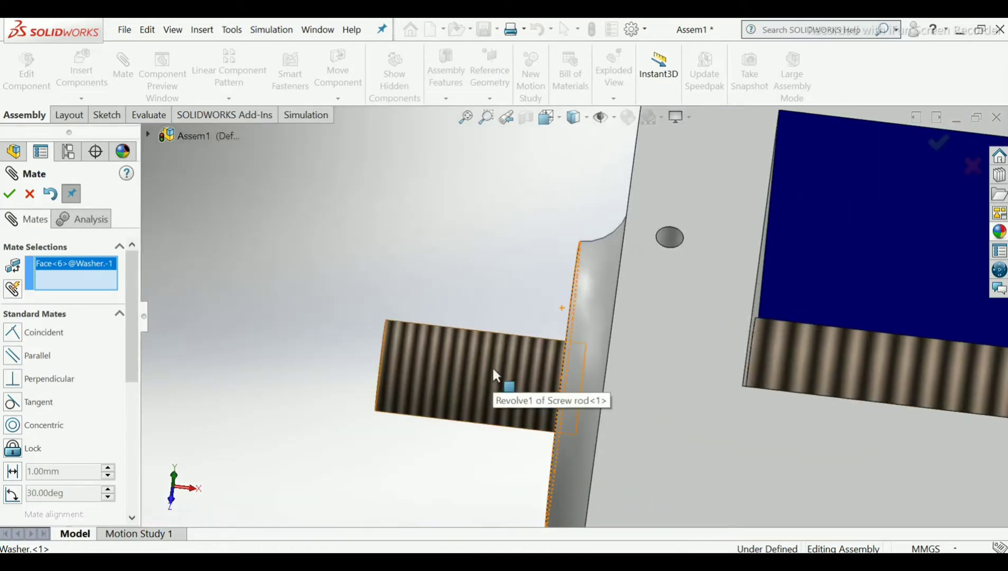
{"action": "left_click", "coordinate": [493, 372]}
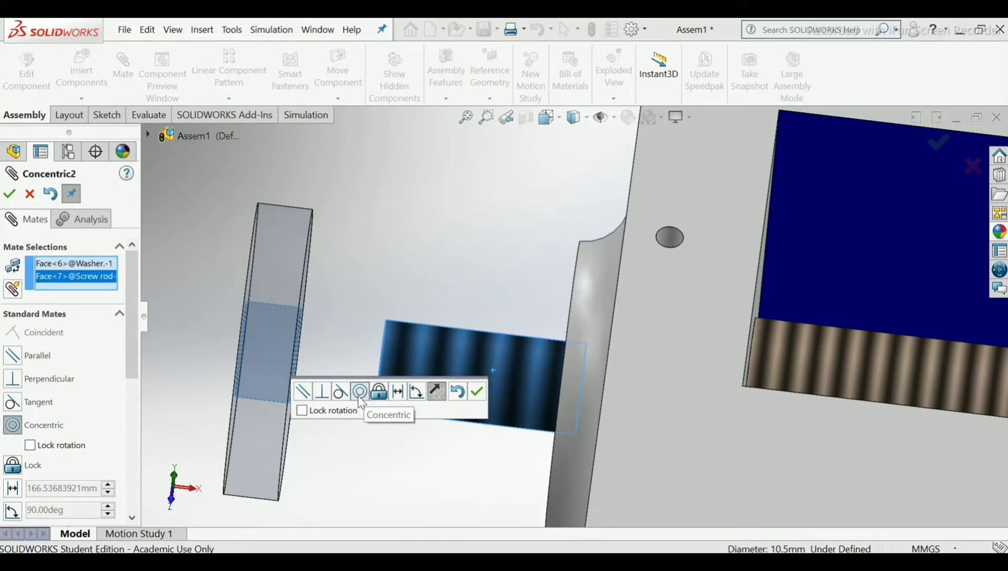
{"action": "left_click", "coordinate": [476, 396]}
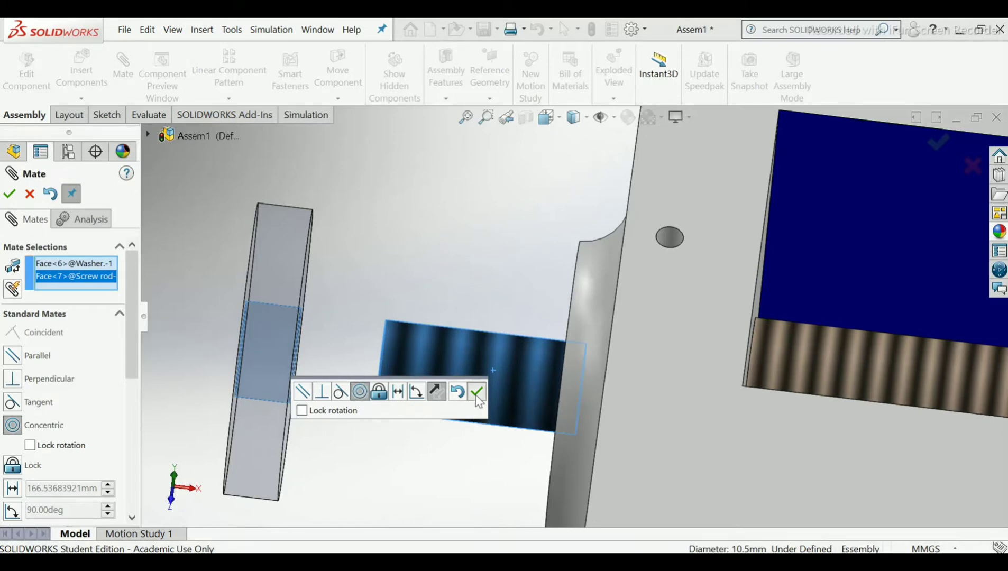
- Add a coincident mate between the washer's flat face and the body's boss face at the threaded end of the rod
{"action": "middle_click_drag", "start_coordinate": [481, 408], "coordinate": [461, 383]}
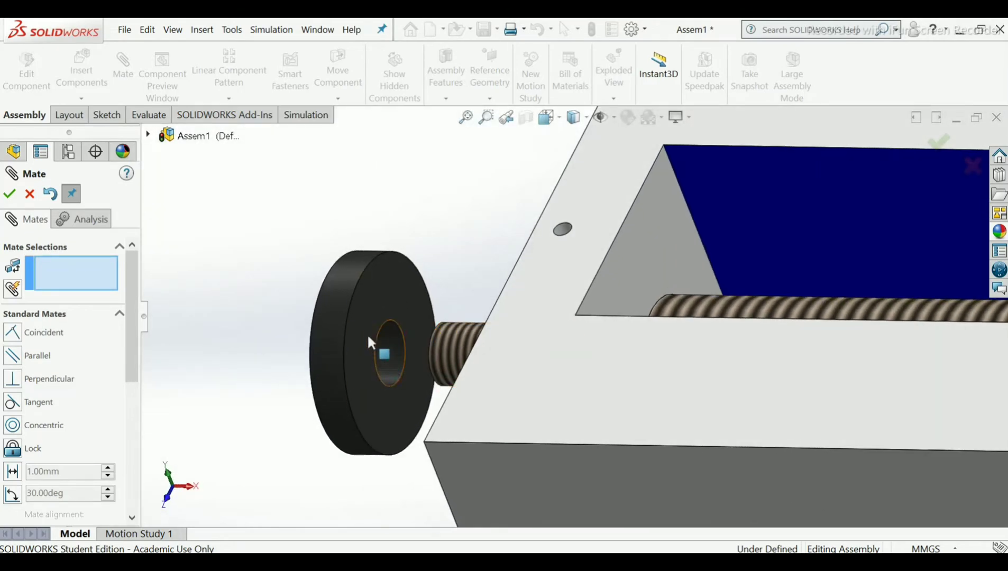
{"action": "scroll", "coordinate": [396, 350], "scroll_direction": "down", "scroll_amount": 3}
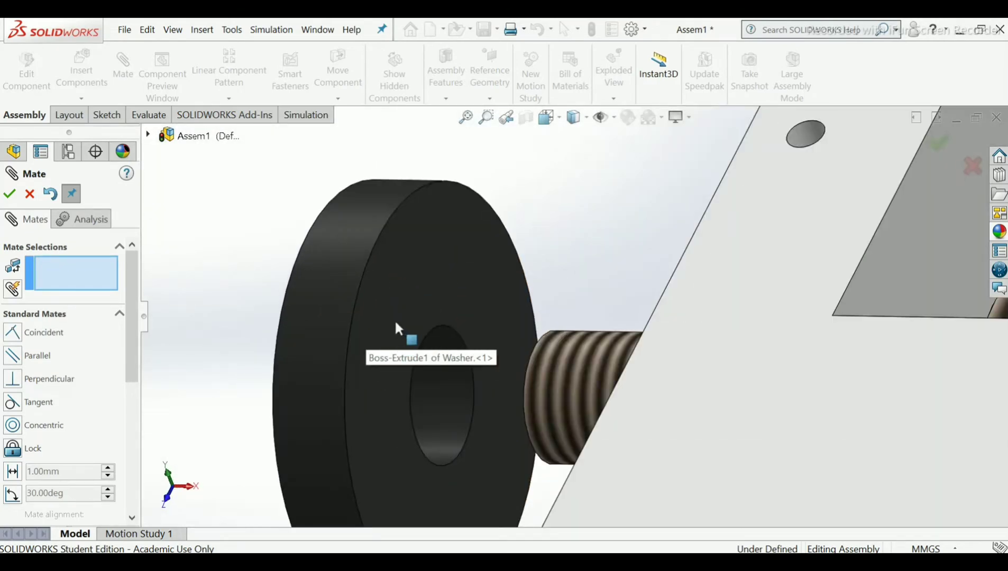
{"action": "left_click", "coordinate": [397, 324]}
{"action": "scroll", "coordinate": [450, 361], "scroll_direction": "up", "scroll_amount": 3}
{"action": "middle_click_drag", "start_coordinate": [456, 361], "coordinate": [547, 331]}
{"action": "left_click", "coordinate": [572, 325]}
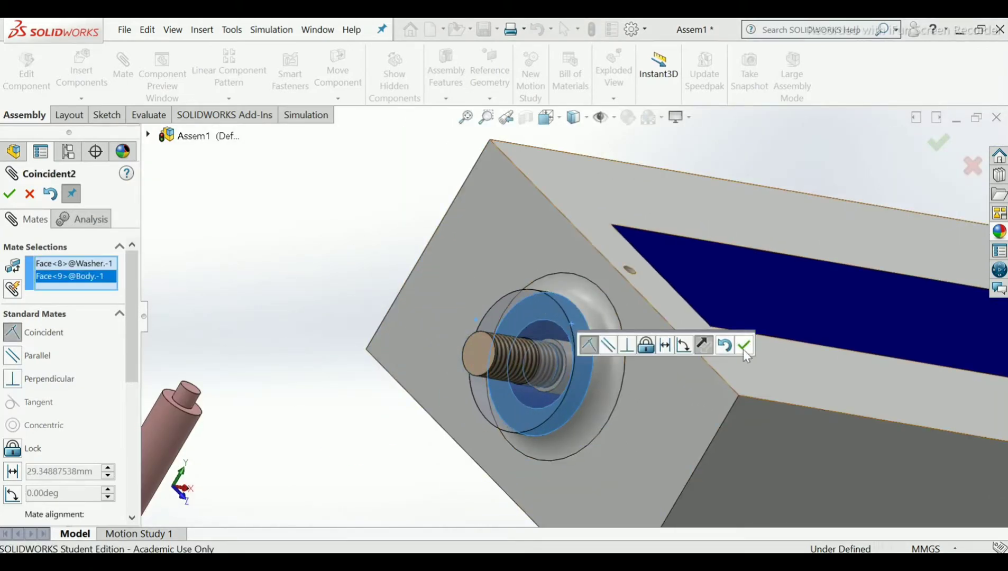
{"action": "left_click", "coordinate": [745, 352]}
{"action": "scroll", "coordinate": [678, 356], "scroll_direction": "up", "scroll_amount": 3}
{"action": "scroll", "coordinate": [634, 325], "scroll_direction": "up", "scroll_amount": 1}
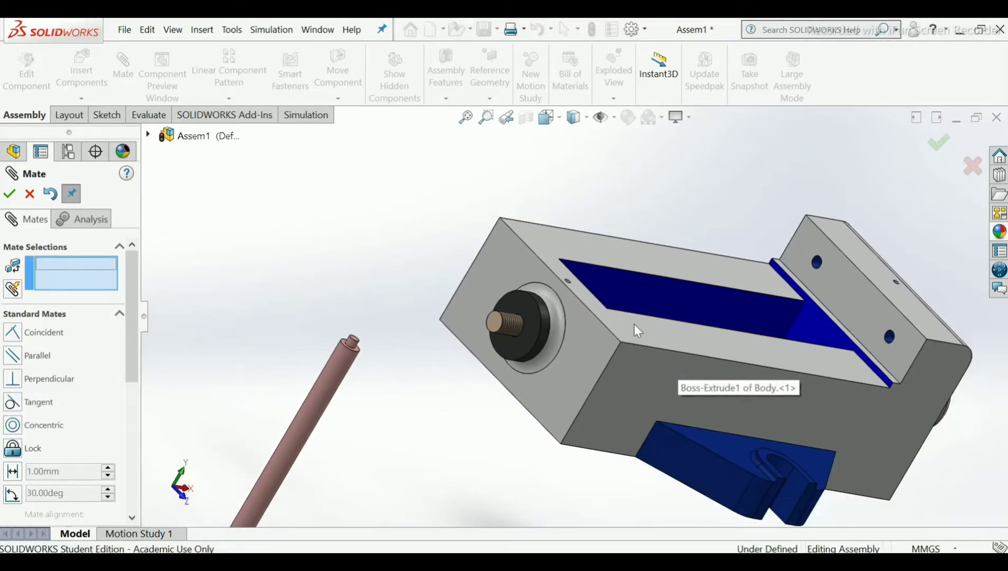
- Examine how the washer seats against the body's boss and how much rod thread projects beyond it
{"action": "scroll", "coordinate": [634, 325], "scroll_direction": "down", "scroll_amount": 1}
{"action": "middle_click_drag", "start_coordinate": [635, 325], "coordinate": [594, 300]}
{"action": "scroll", "coordinate": [580, 315], "scroll_direction": "up", "scroll_amount": 2}
{"action": "scroll", "coordinate": [570, 320], "scroll_direction": "down", "scroll_amount": 5}
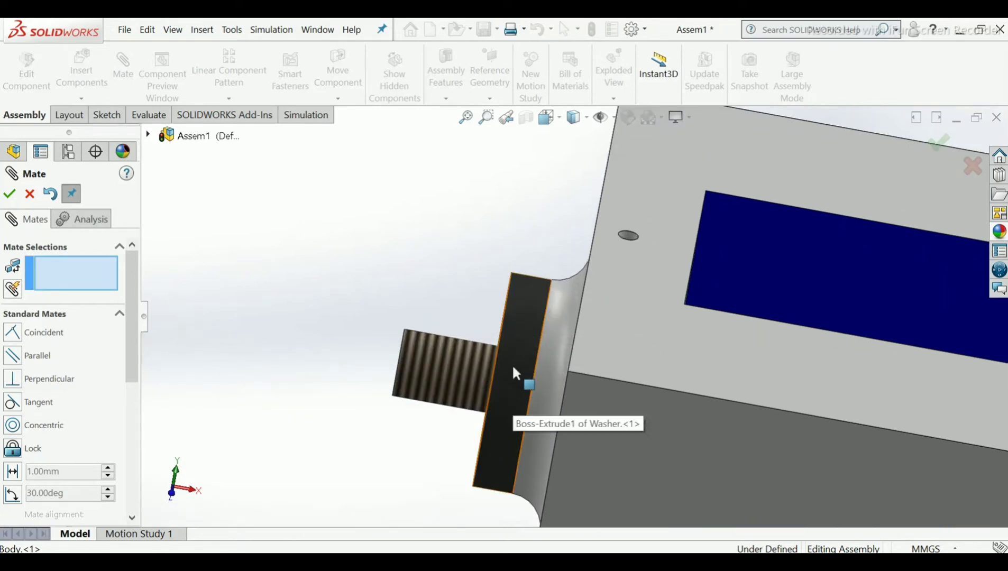
{"action": "scroll", "coordinate": [523, 353], "scroll_direction": "up", "scroll_amount": 3}
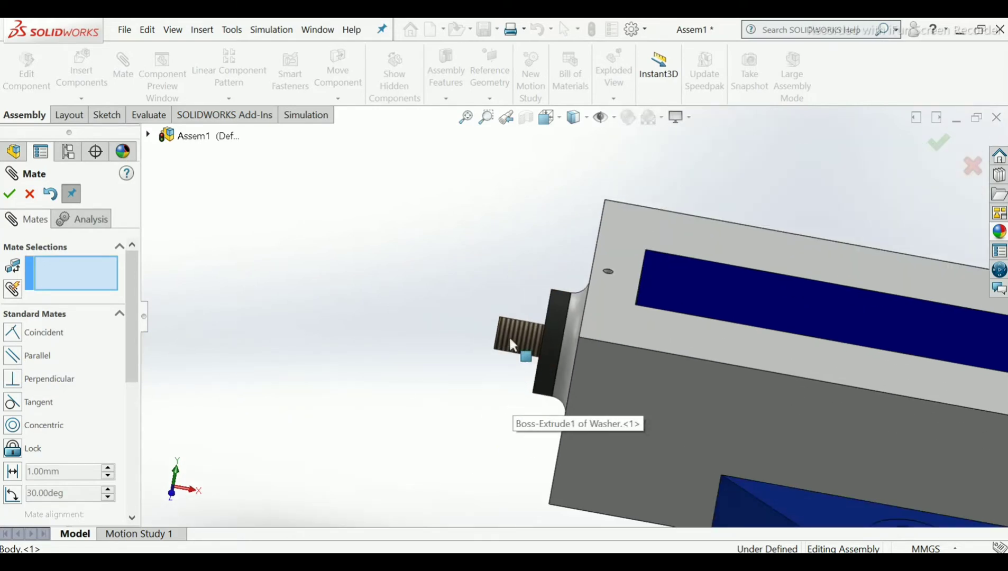
{"action": "scroll", "coordinate": [512, 352], "scroll_direction": "down", "scroll_amount": 3}
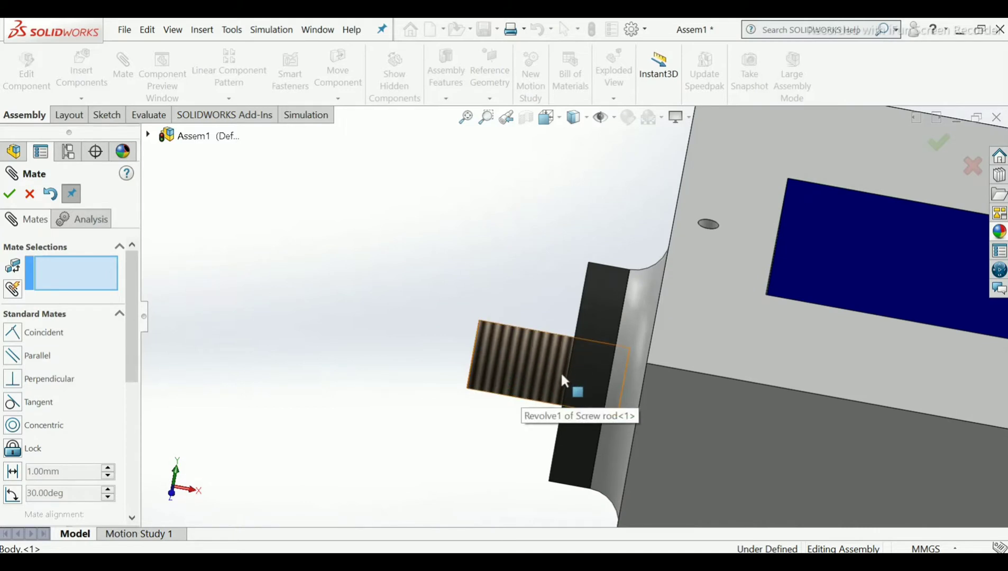
{"action": "scroll", "coordinate": [544, 380], "scroll_direction": "up", "scroll_amount": 3}
{"action": "scroll", "coordinate": [545, 380], "scroll_direction": "up", "scroll_amount": 5}
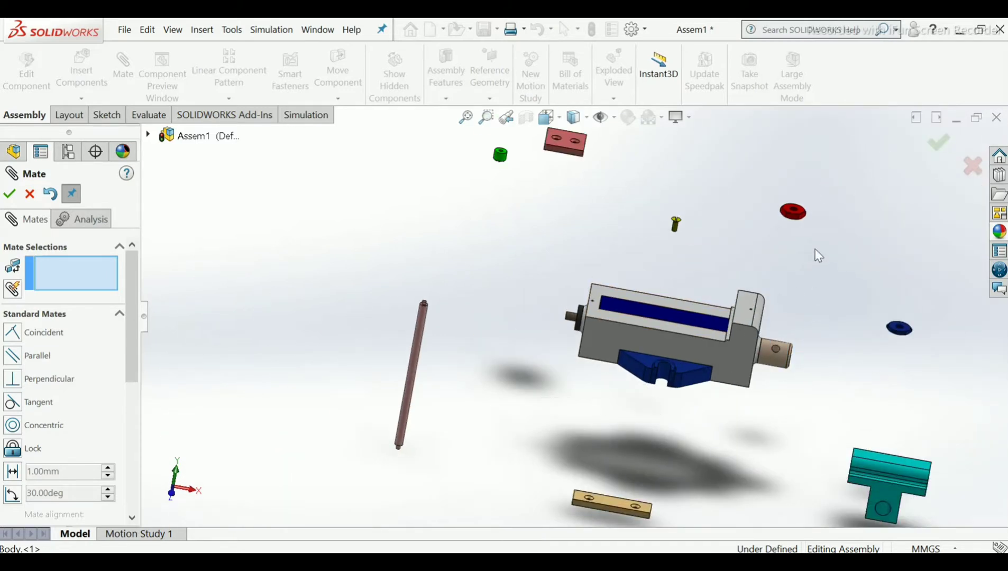
- Add a concentric mate between the red nut's threaded hole and the threaded end of the screw rod
{"action": "scroll", "coordinate": [794, 212], "scroll_direction": "down", "scroll_amount": 10}
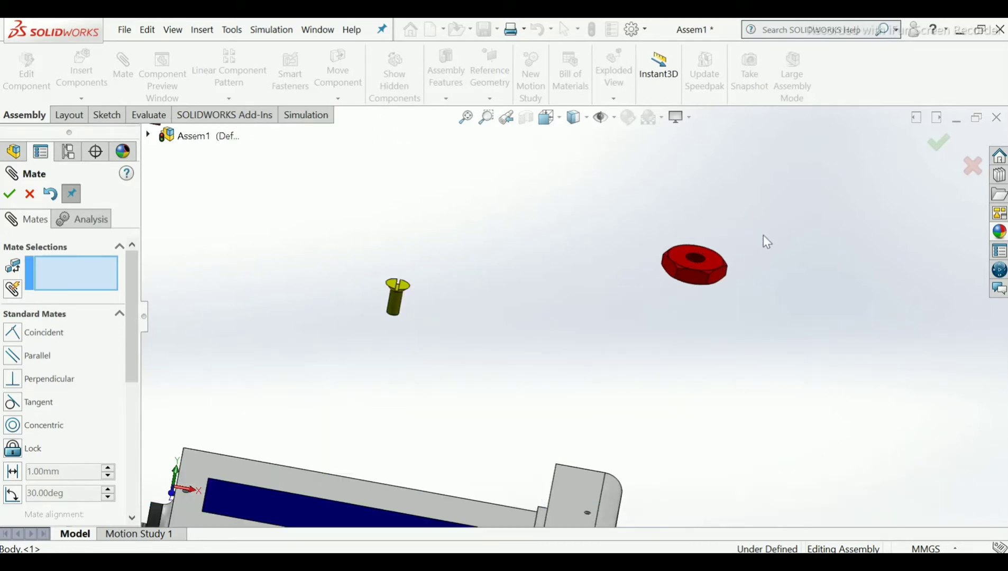
{"action": "scroll", "coordinate": [707, 418], "scroll_direction": "up", "scroll_amount": 5}
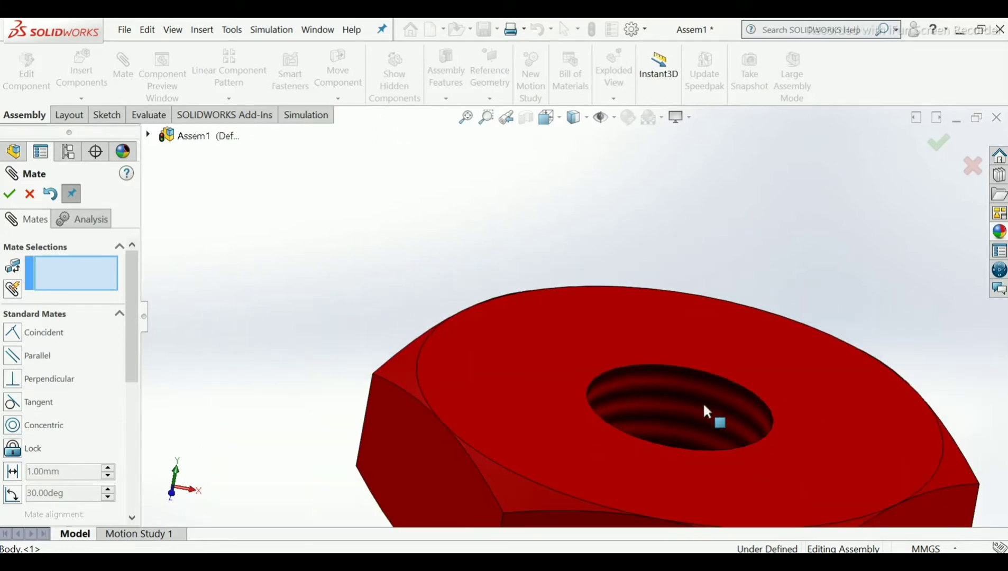
{"action": "left_click", "coordinate": [670, 371]}
{"action": "scroll", "coordinate": [667, 423], "scroll_direction": "up", "scroll_amount": 8}
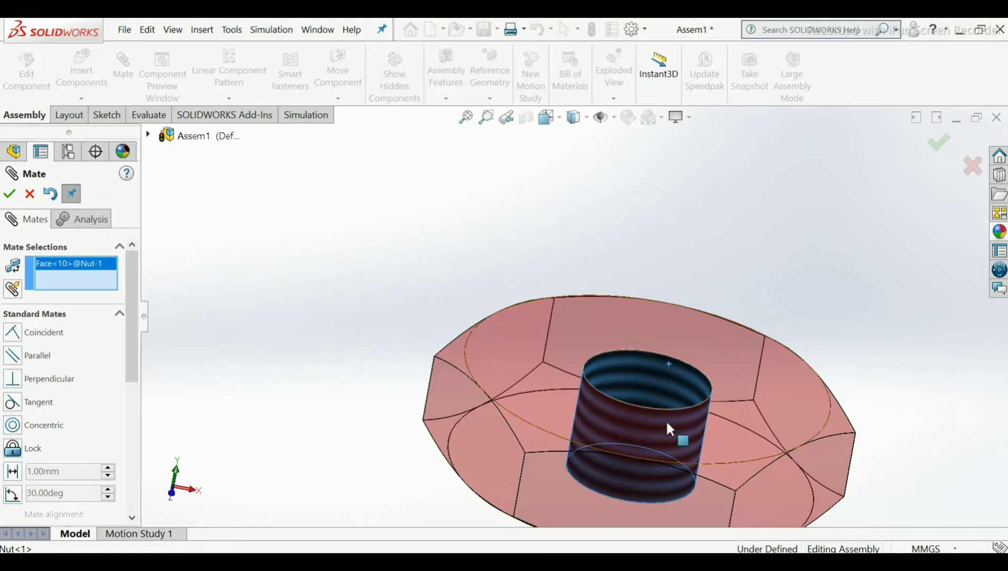
{"action": "scroll", "coordinate": [676, 428], "scroll_direction": "up", "scroll_amount": 3}
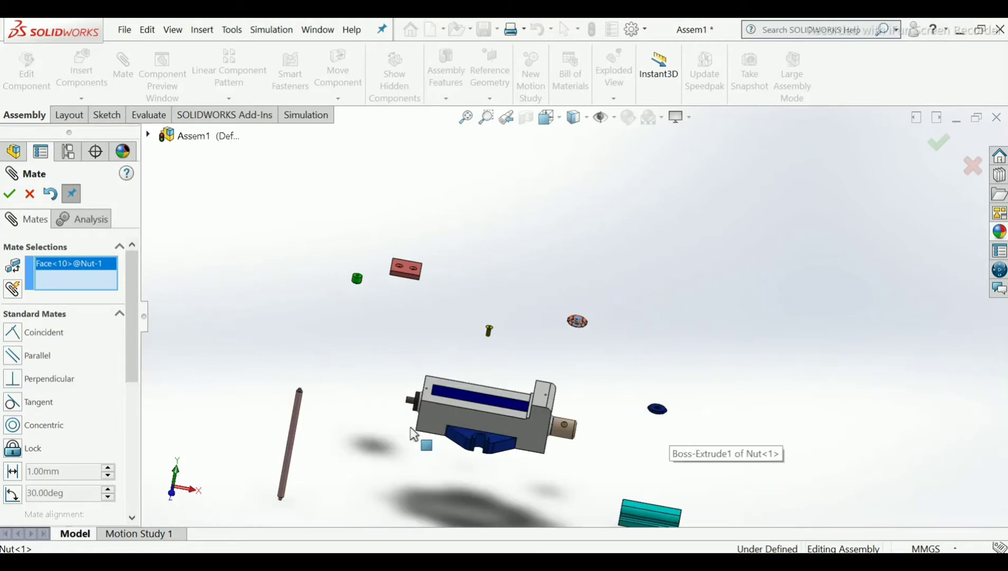
{"action": "scroll", "coordinate": [456, 377], "scroll_direction": "down", "scroll_amount": 8}
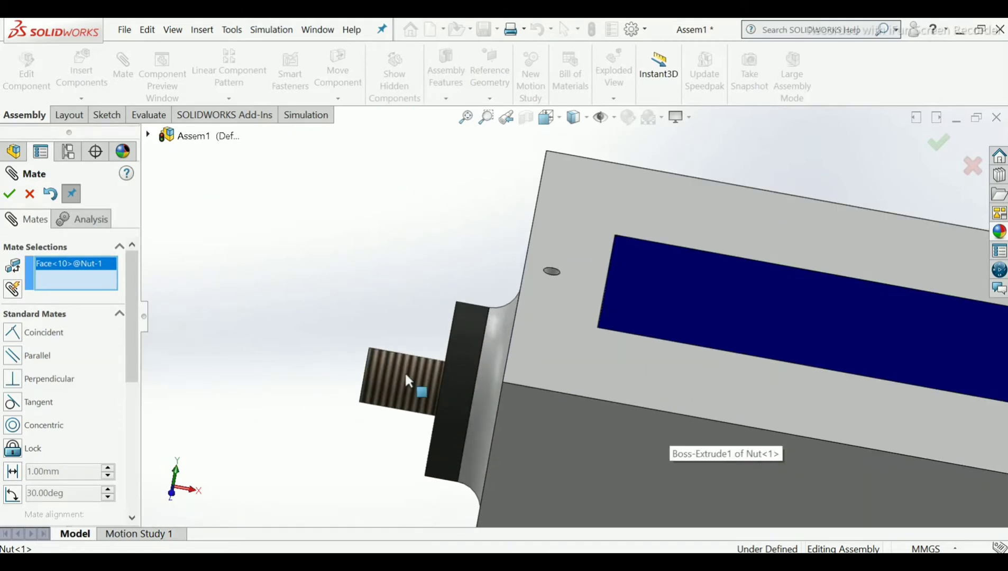
{"action": "left_click", "coordinate": [406, 377]}
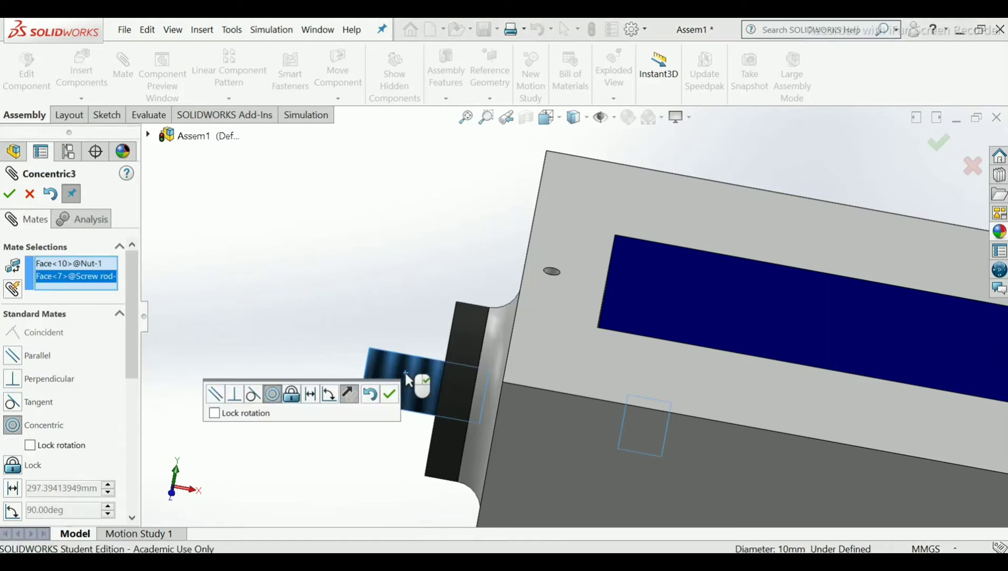
{"action": "scroll", "coordinate": [528, 435], "scroll_direction": "down", "scroll_amount": 1}
{"action": "middle_click_drag", "start_coordinate": [524, 443], "coordinate": [507, 484]}
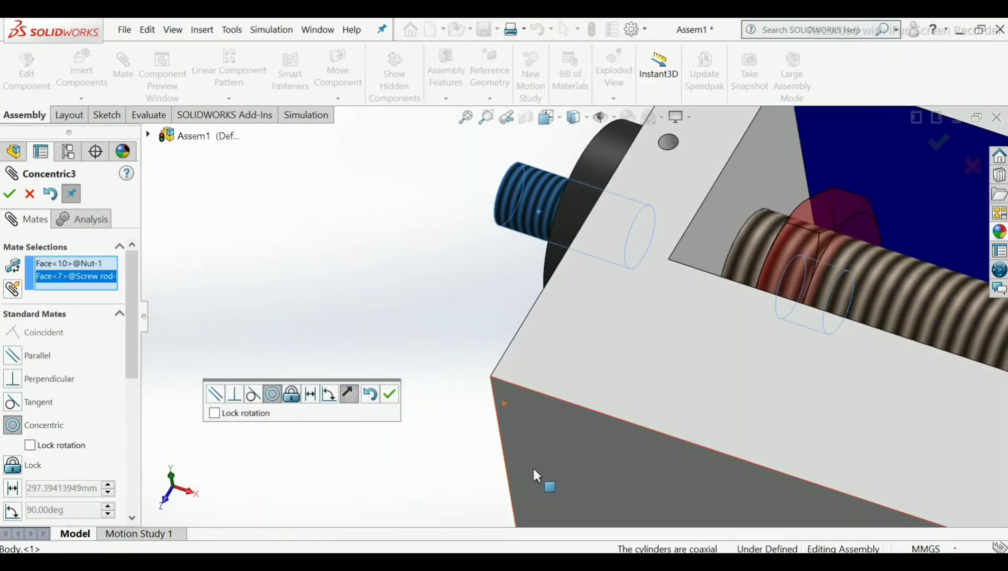
{"action": "left_click", "coordinate": [391, 395]}
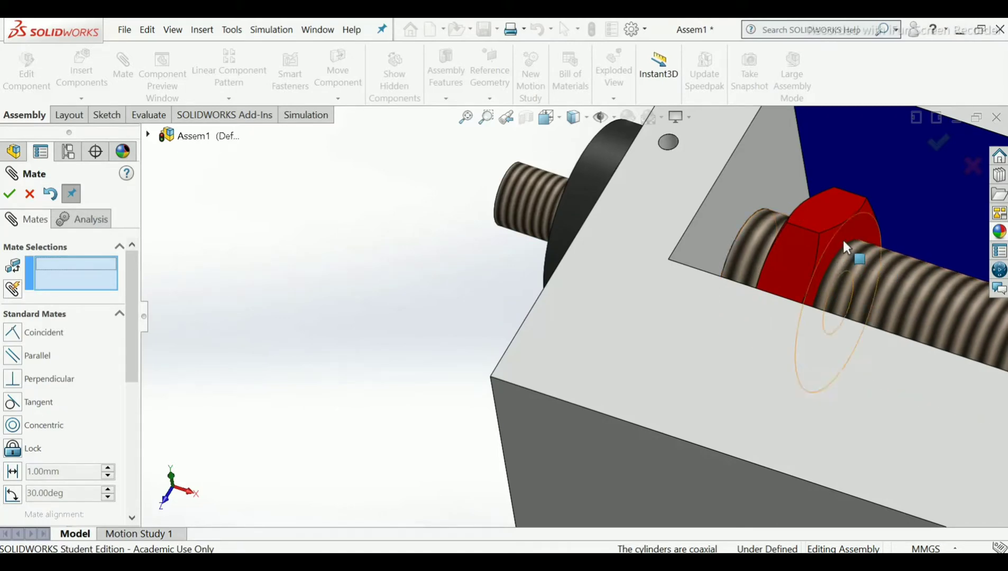
- Add a coincident mate between the red nut's flat face and the washer's outer face
{"action": "middle_click_drag", "start_coordinate": [878, 238], "coordinate": [820, 243]}
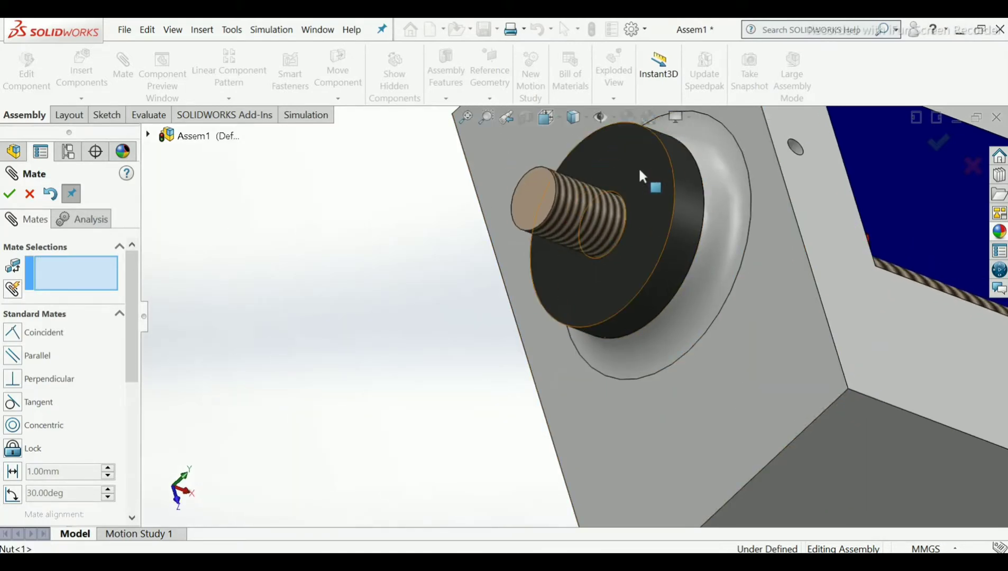
{"action": "middle_click_drag", "start_coordinate": [921, 204], "coordinate": [789, 202]}
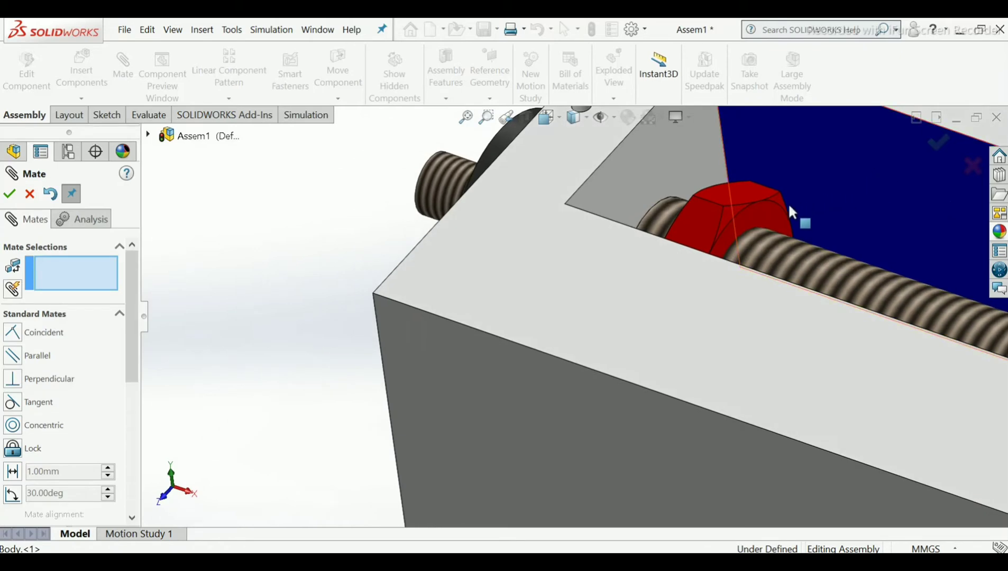
{"action": "left_click", "coordinate": [751, 218]}
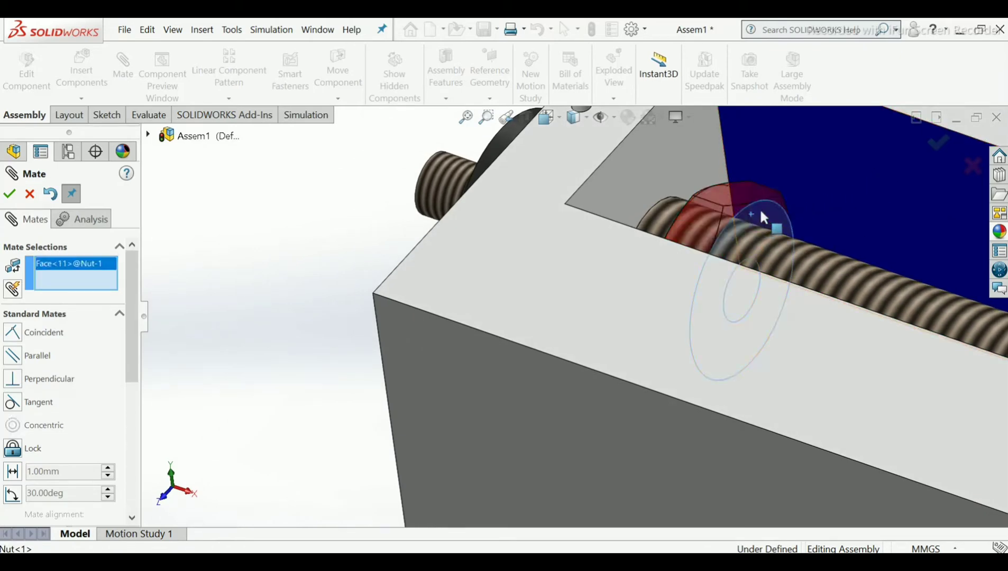
{"action": "scroll", "coordinate": [691, 246], "scroll_direction": "down", "scroll_amount": 3}
{"action": "scroll", "coordinate": [683, 264], "scroll_direction": "up", "scroll_amount": 5}
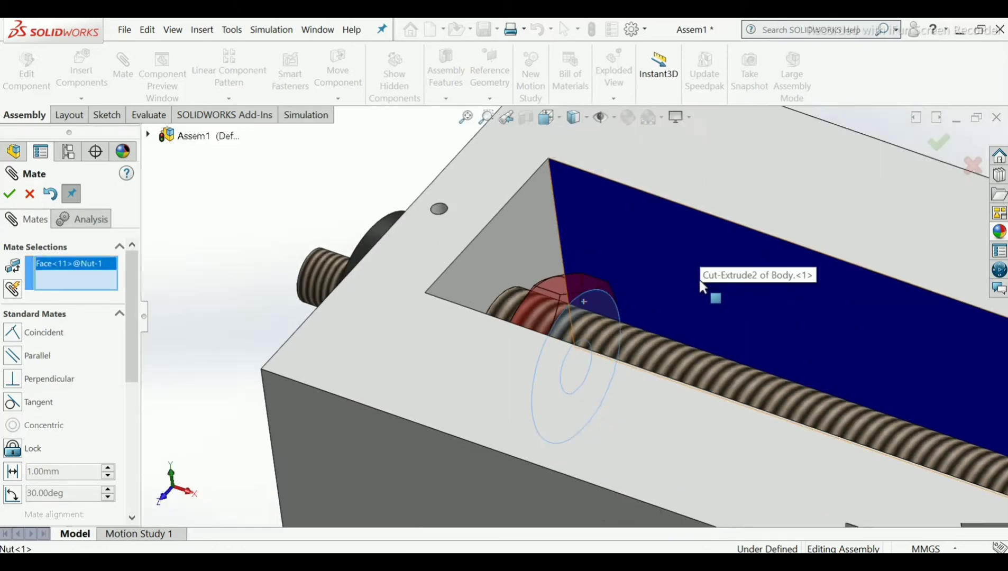
{"action": "middle_click_drag", "start_coordinate": [539, 263], "coordinate": [554, 320]}
{"action": "scroll", "coordinate": [497, 298], "scroll_direction": "down", "scroll_amount": 3}
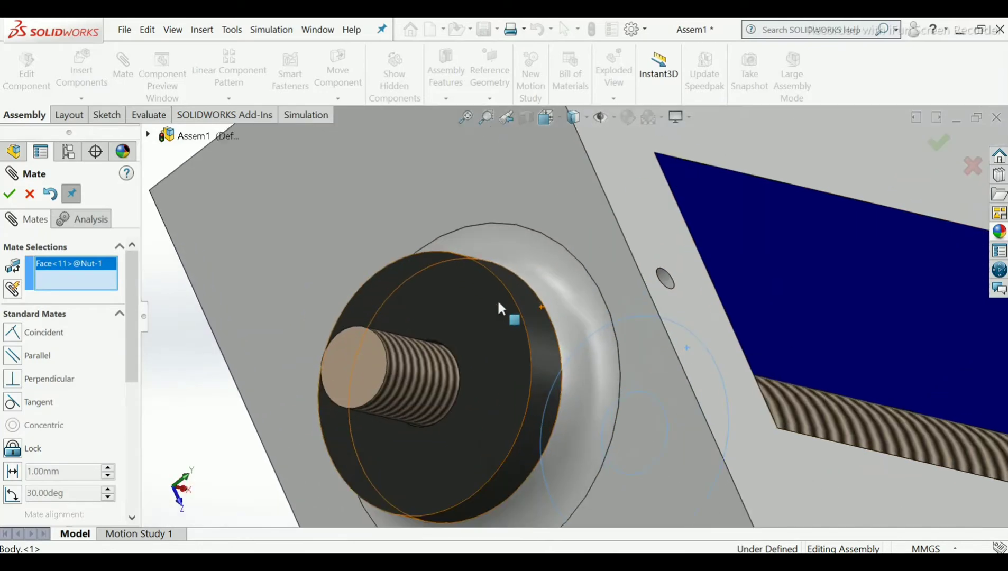
{"action": "left_click", "coordinate": [480, 305]}
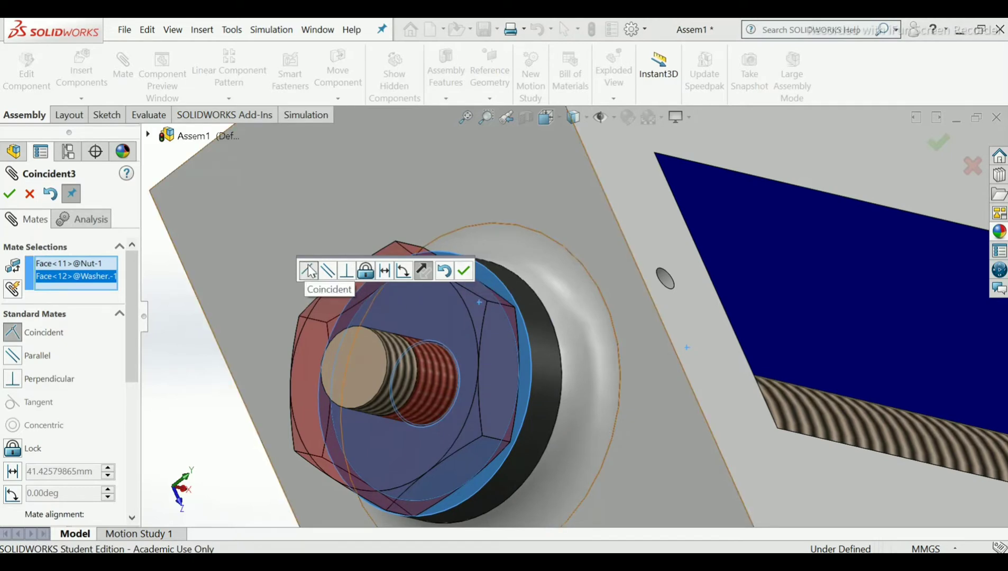
{"action": "left_click", "coordinate": [464, 273]}
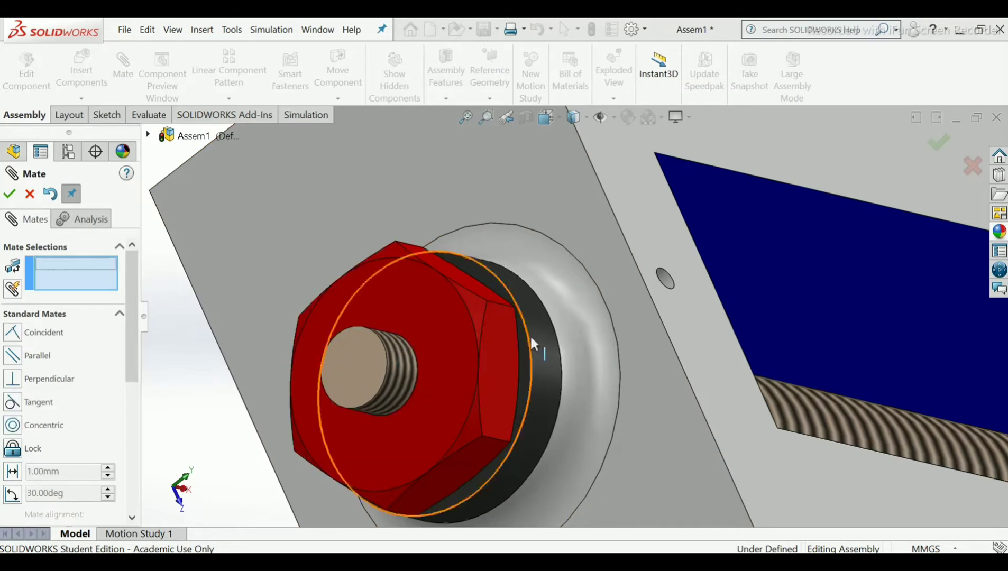
- Add a concentric mate between the blue lock nut's threaded hole and the threaded end of the screw rod
{"action": "scroll", "coordinate": [535, 339], "scroll_direction": "up", "scroll_amount": 5}
{"action": "middle_click_drag", "start_coordinate": [588, 365], "coordinate": [601, 343]}
{"action": "scroll", "coordinate": [601, 343], "scroll_direction": "up", "scroll_amount": 3}
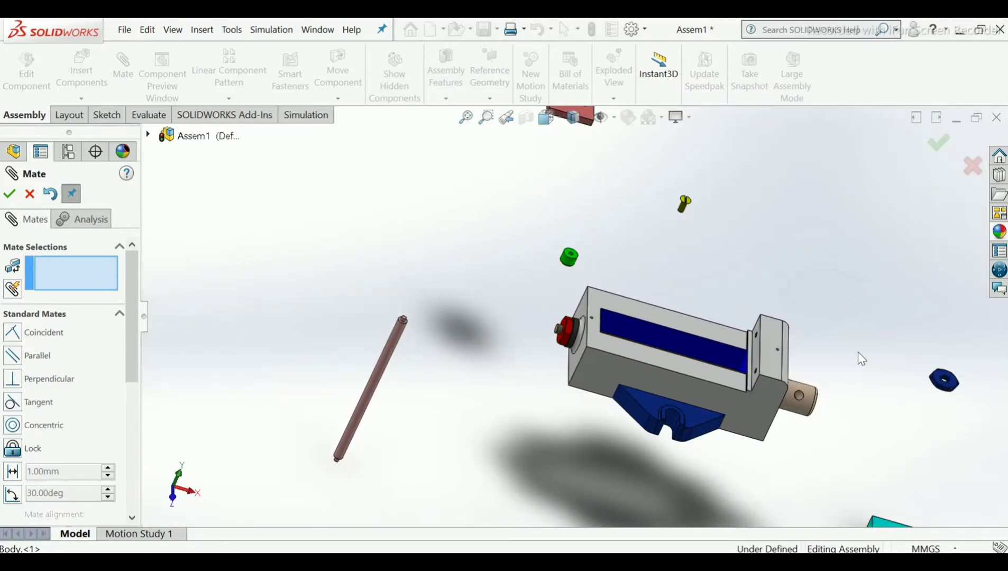
{"action": "scroll", "coordinate": [858, 353], "scroll_direction": "up", "scroll_amount": 2}
{"action": "scroll", "coordinate": [912, 369], "scroll_direction": "down", "scroll_amount": 2}
{"action": "scroll", "coordinate": [806, 365], "scroll_direction": "down", "scroll_amount": 2}
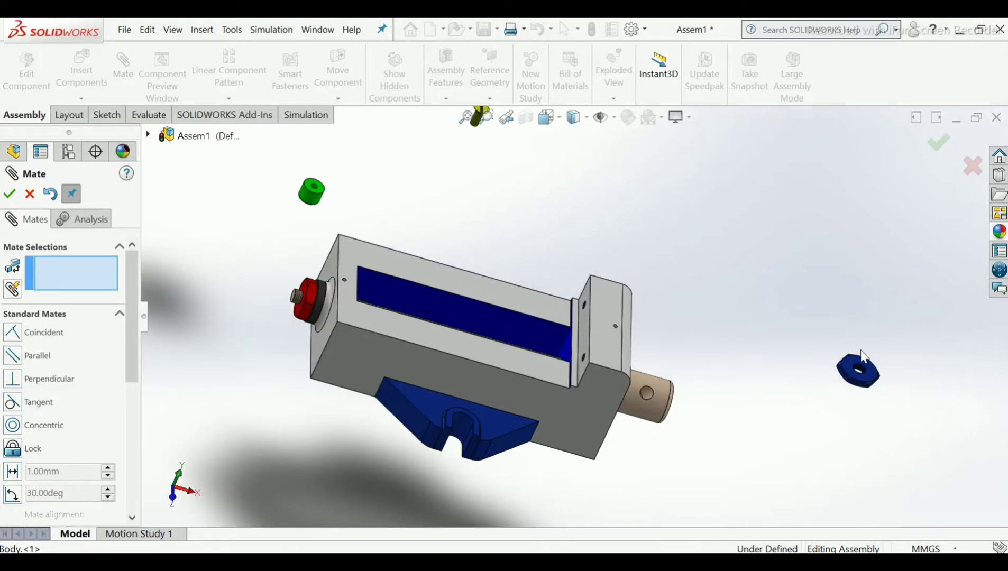
{"action": "scroll", "coordinate": [863, 358], "scroll_direction": "down", "scroll_amount": 4}
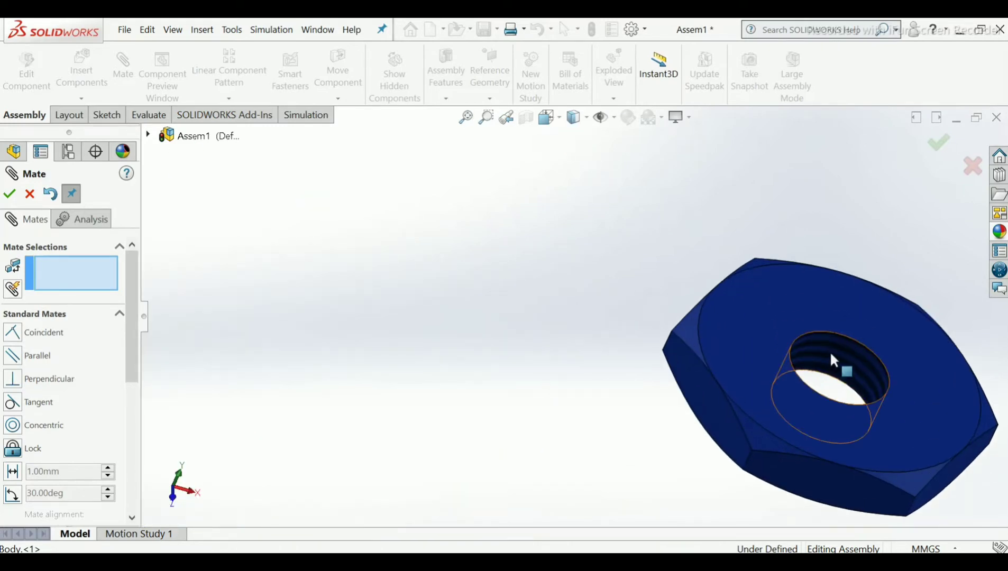
{"action": "left_click", "coordinate": [834, 355]}
{"action": "scroll", "coordinate": [807, 374], "scroll_direction": "up", "scroll_amount": 5}
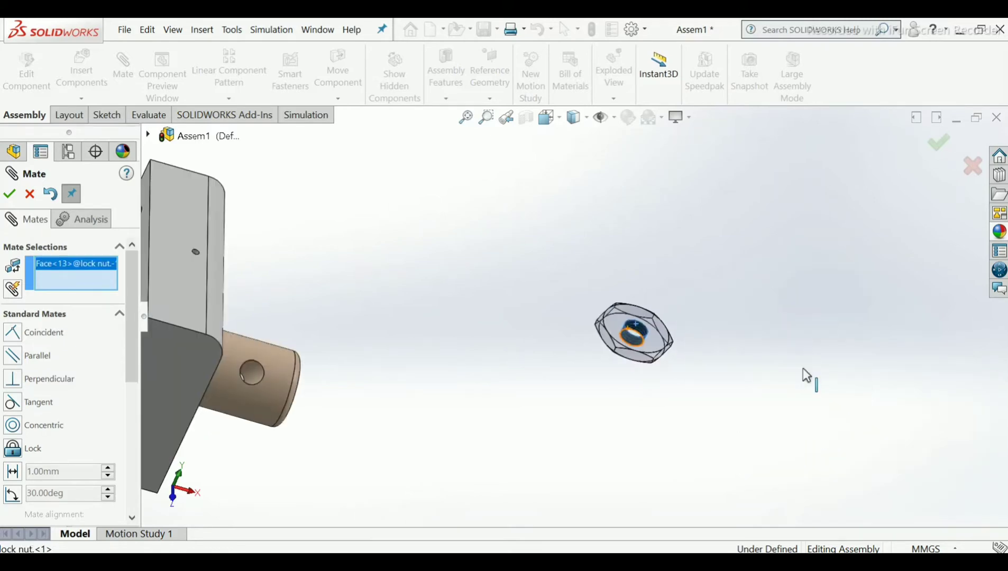
{"action": "scroll", "coordinate": [747, 378], "scroll_direction": "up", "scroll_amount": 4}
{"action": "scroll", "coordinate": [489, 329], "scroll_direction": "down", "scroll_amount": 6}
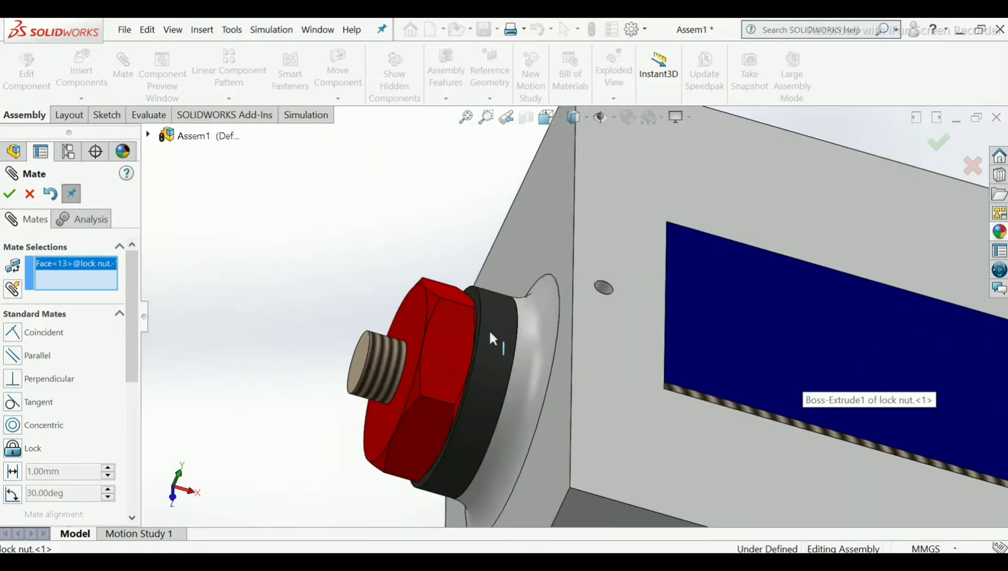
{"action": "left_click", "coordinate": [386, 351]}
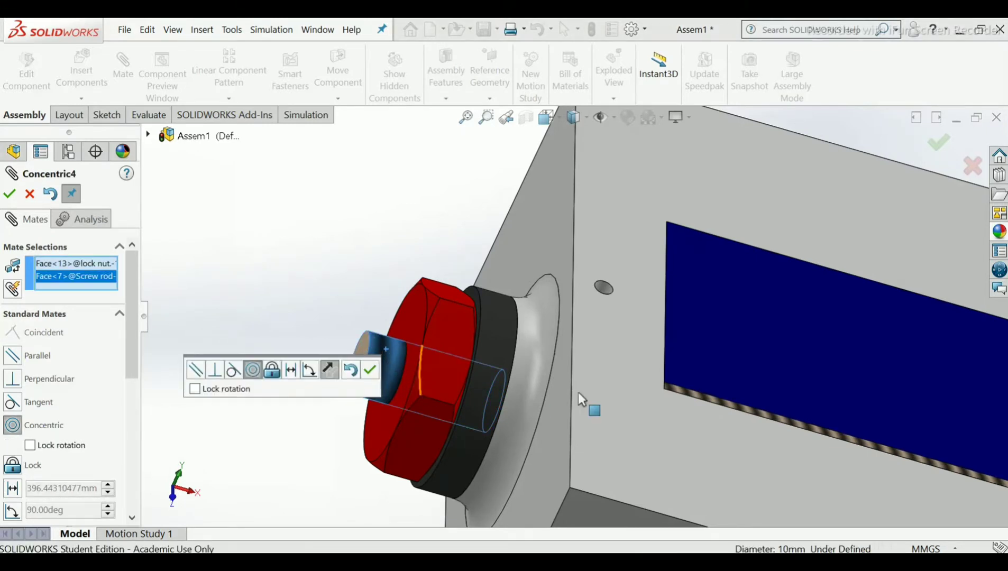
{"action": "scroll", "coordinate": [582, 392], "scroll_direction": "up", "scroll_amount": 6}
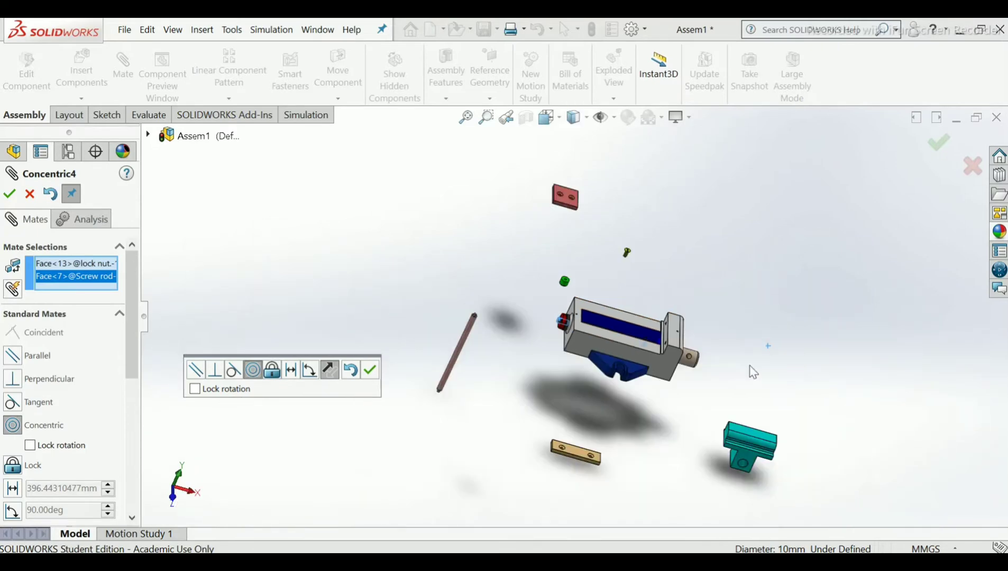
{"action": "scroll", "coordinate": [624, 311], "scroll_direction": "down", "scroll_amount": 4}
{"action": "scroll", "coordinate": [591, 324], "scroll_direction": "down", "scroll_amount": 3}
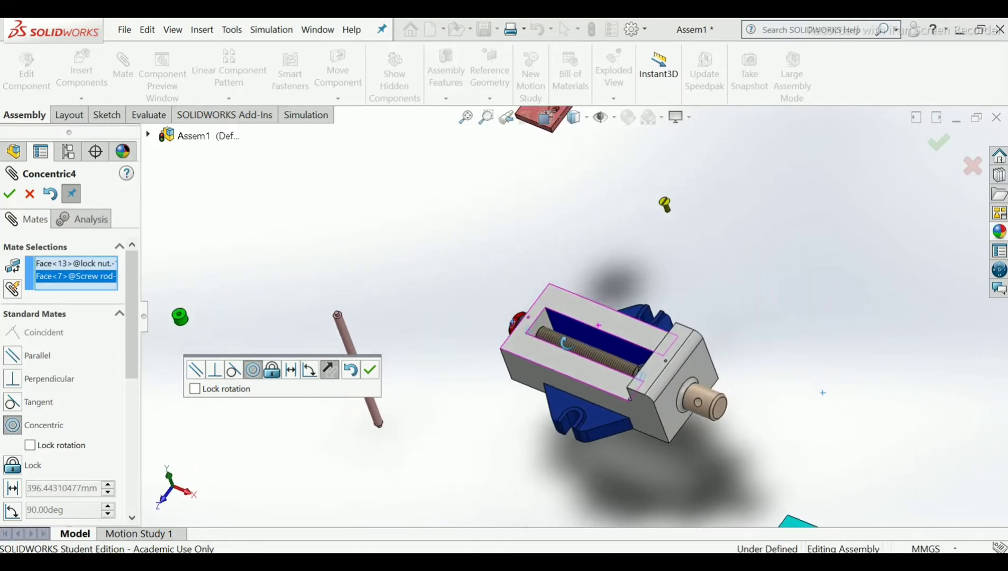
{"action": "middle_click_drag", "start_coordinate": [565, 343], "coordinate": [456, 367]}
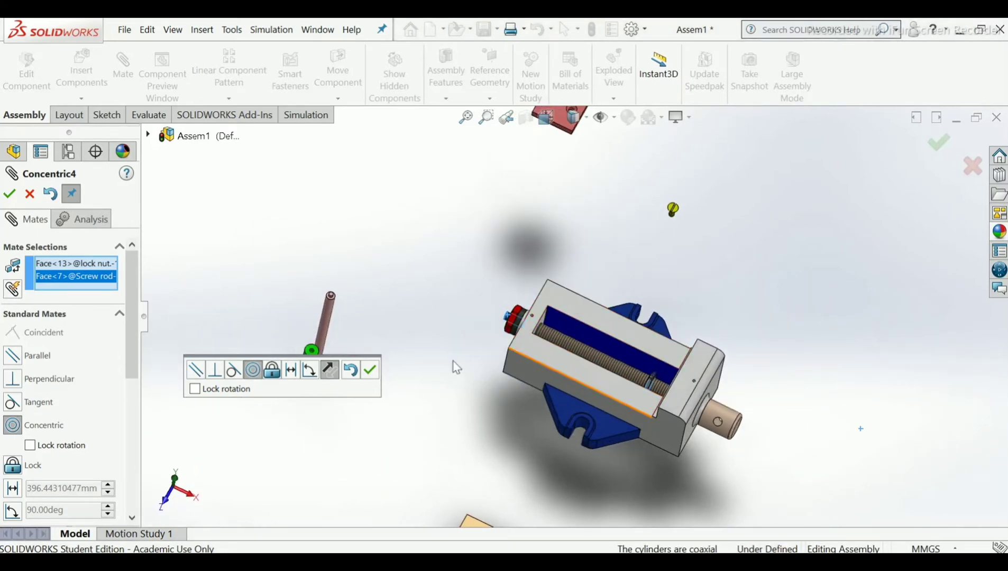
{"action": "scroll", "coordinate": [790, 354], "scroll_direction": "down", "scroll_amount": 5}
{"action": "scroll", "coordinate": [418, 399], "scroll_direction": "up", "scroll_amount": 5}
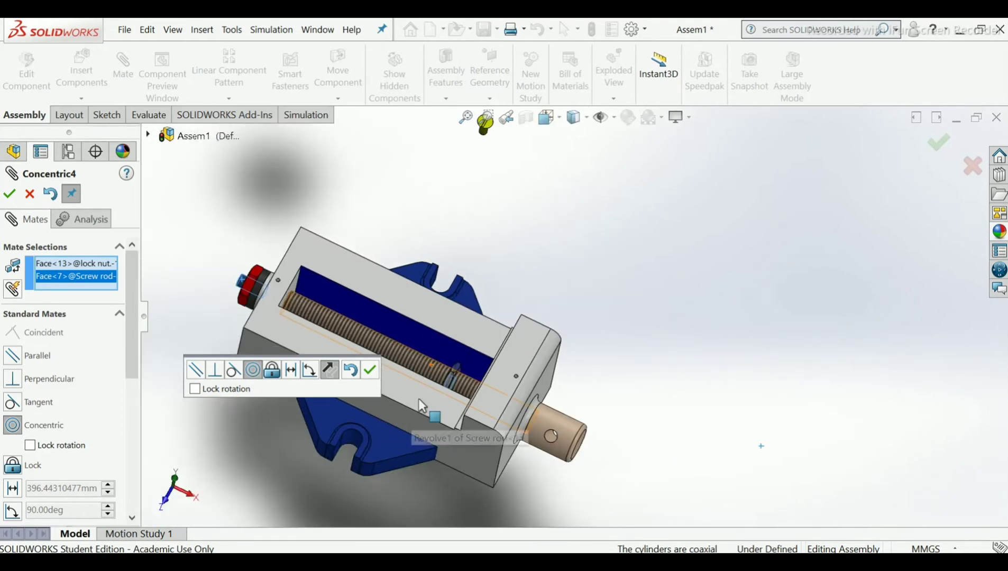
{"action": "scroll", "coordinate": [420, 418], "scroll_direction": "down", "scroll_amount": 1}
{"action": "left_click", "coordinate": [372, 372]}
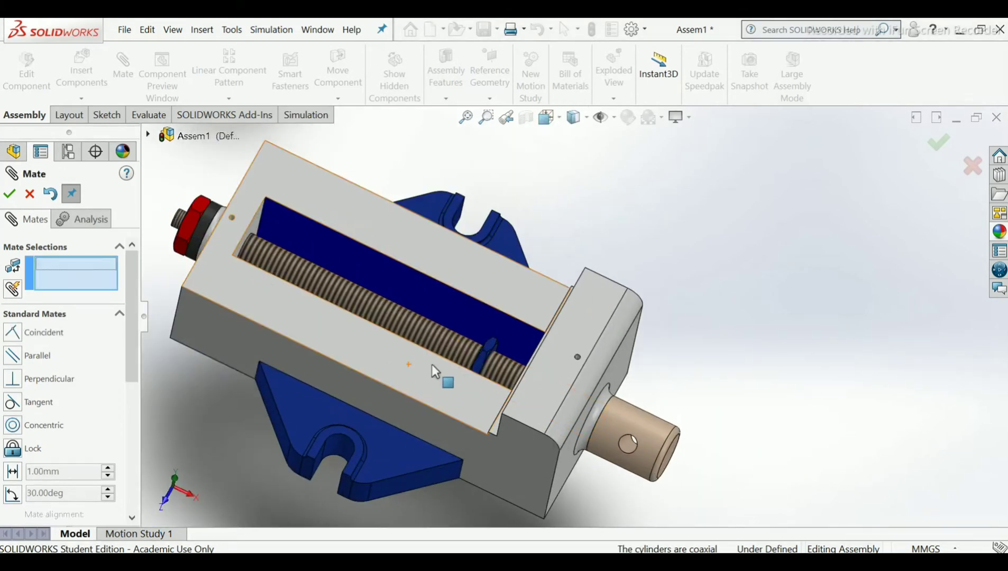
- Add a coincident mate between the blue lock nut's flat face and the red nut's outer face, then finish mating
{"action": "scroll", "coordinate": [485, 352], "scroll_direction": "down", "scroll_amount": 2}
{"action": "scroll", "coordinate": [550, 324], "scroll_direction": "down", "scroll_amount": 2}
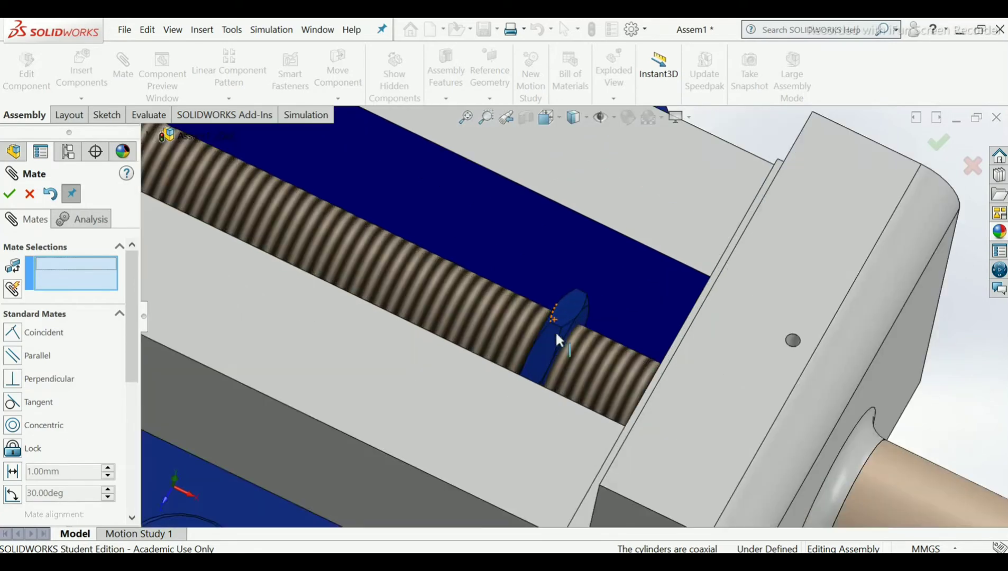
{"action": "scroll", "coordinate": [564, 325], "scroll_direction": "down", "scroll_amount": 2}
{"action": "scroll", "coordinate": [565, 322], "scroll_direction": "down", "scroll_amount": 1}
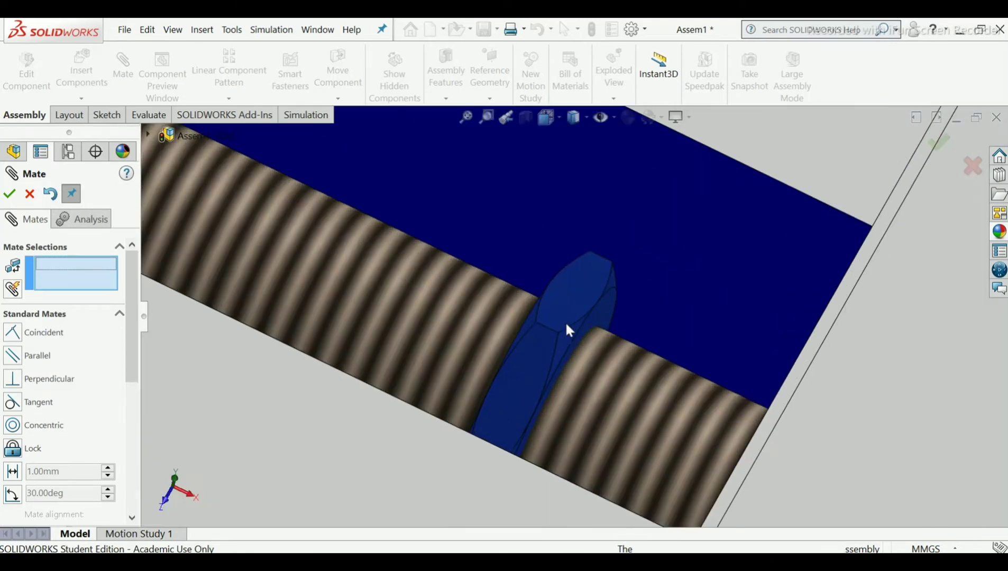
{"action": "middle_click_drag", "start_coordinate": [565, 322], "coordinate": [560, 288]}
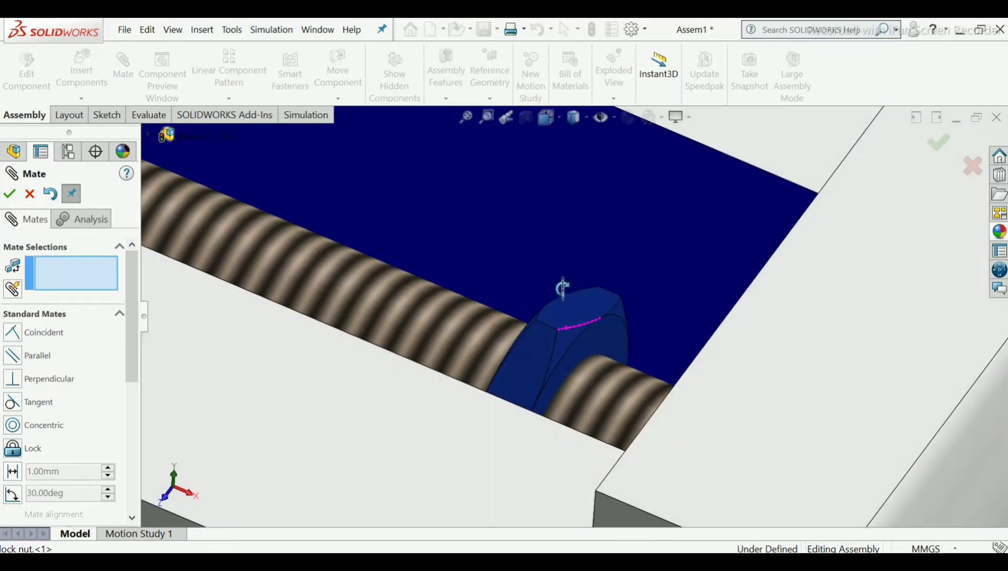
{"action": "left_click", "coordinate": [589, 341]}
{"action": "scroll", "coordinate": [589, 342], "scroll_direction": "up", "scroll_amount": 5}
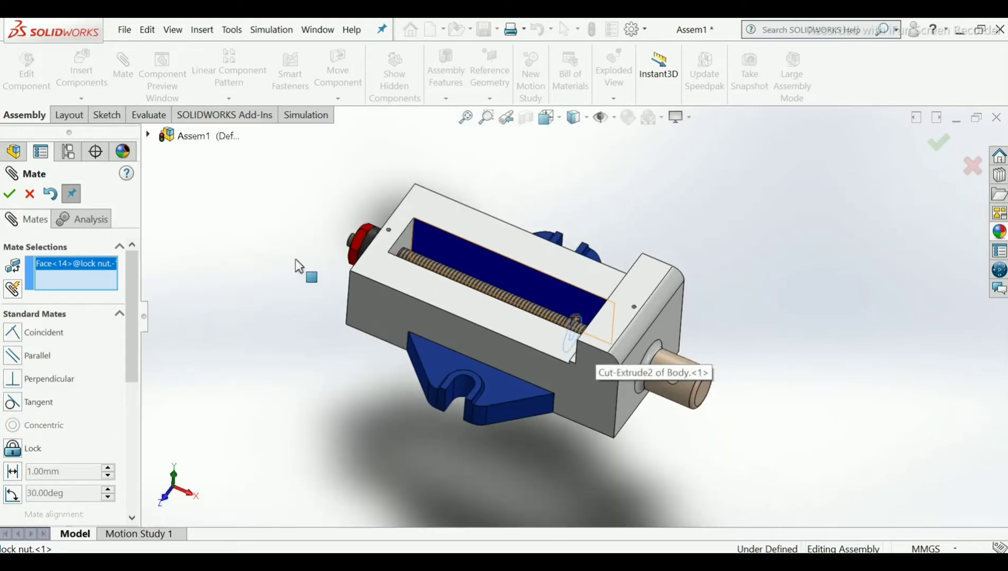
{"action": "scroll", "coordinate": [298, 262], "scroll_direction": "up", "scroll_amount": 3}
{"action": "middle_click_drag", "start_coordinate": [312, 256], "coordinate": [344, 299]}
{"action": "scroll", "coordinate": [352, 264], "scroll_direction": "down", "scroll_amount": 6}
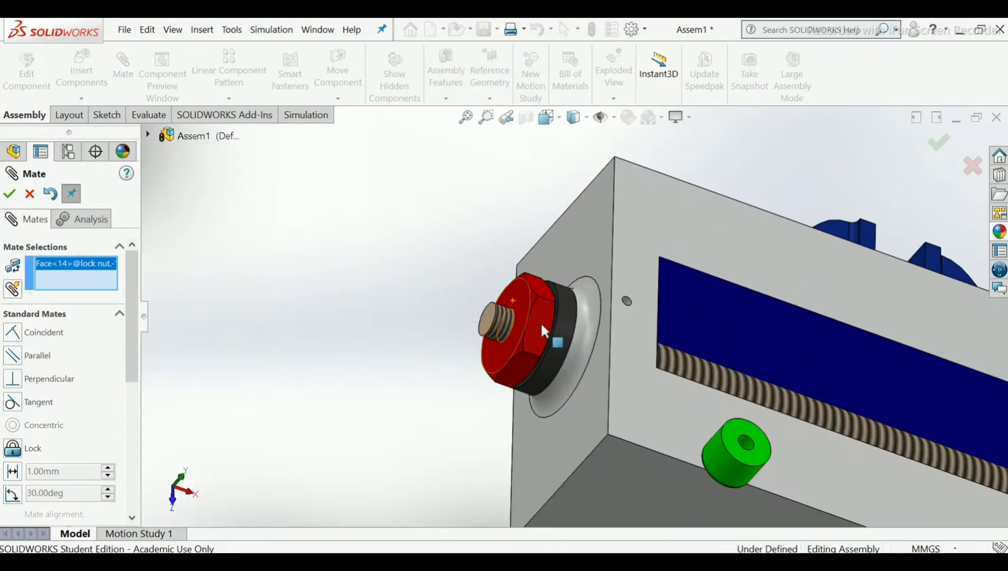
{"action": "scroll", "coordinate": [541, 324], "scroll_direction": "down", "scroll_amount": 2}
{"action": "left_click", "coordinate": [526, 291]}
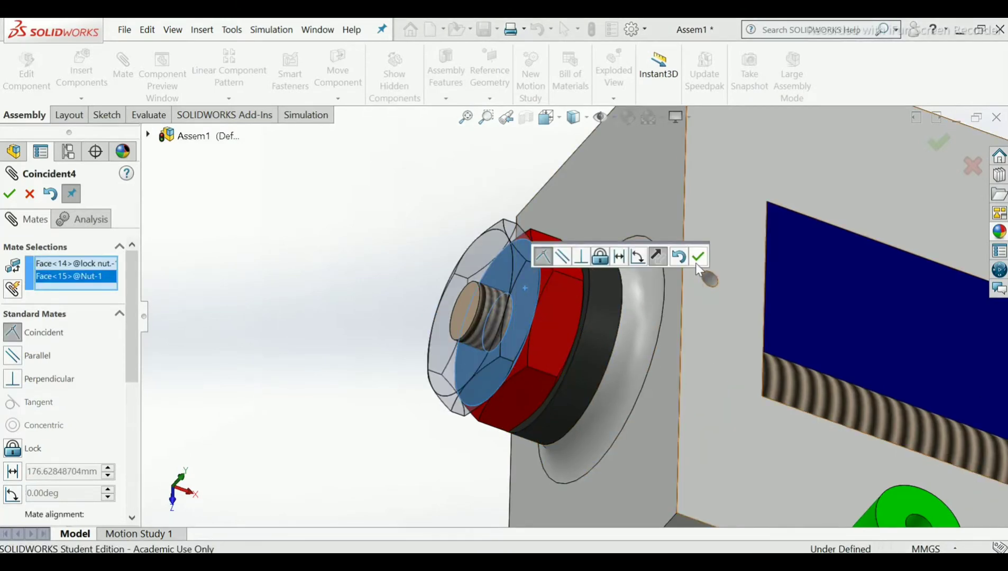
{"action": "left_click", "coordinate": [698, 257]}
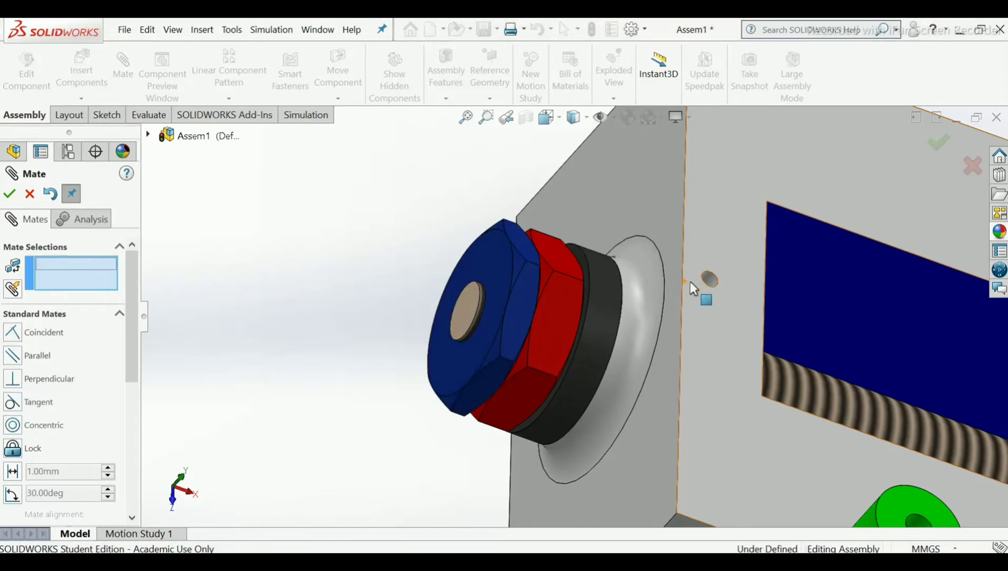
{"action": "middle_click_drag", "start_coordinate": [620, 321], "coordinate": [557, 303]}
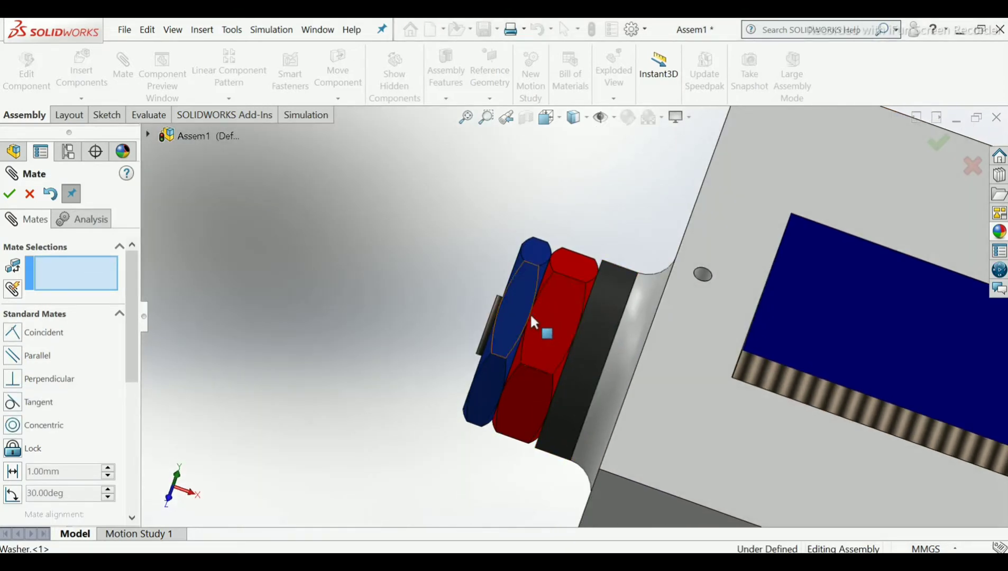
{"action": "left_click", "coordinate": [9, 194]}
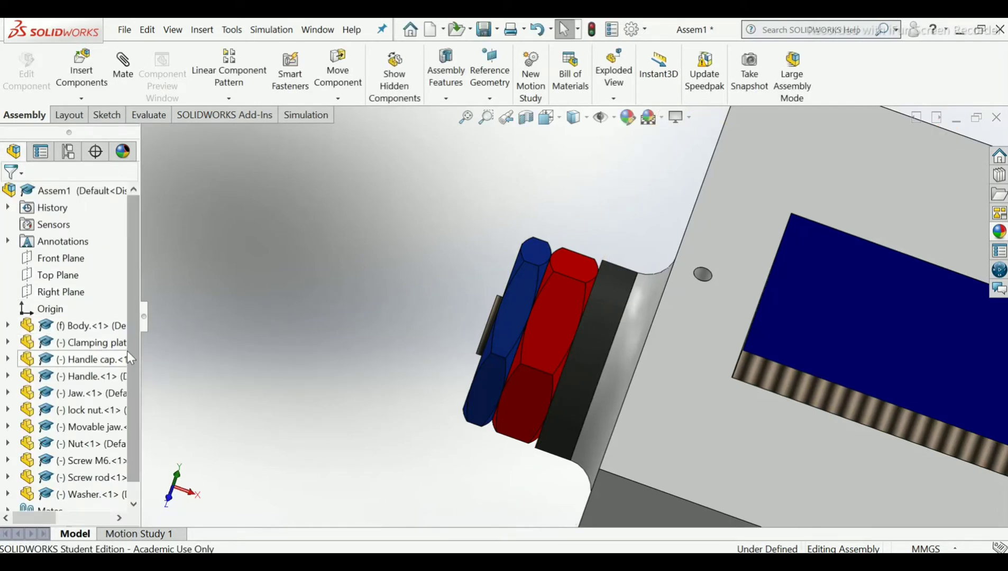
{"action": "scroll", "coordinate": [127, 361], "scroll_direction": "down", "scroll_amount": 1}
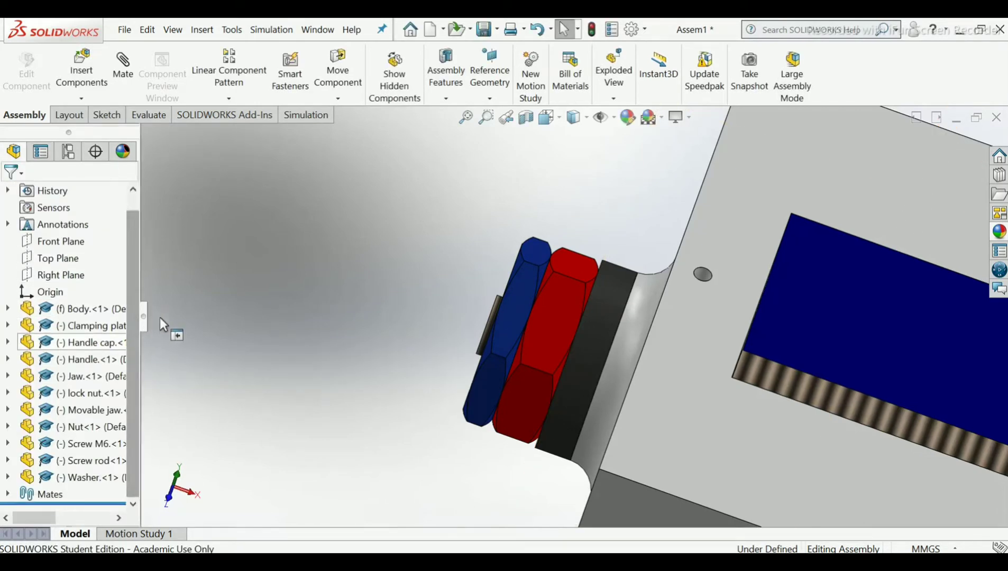
{"action": "left_click_drag", "start_coordinate": [160, 319], "coordinate": [239, 329]}
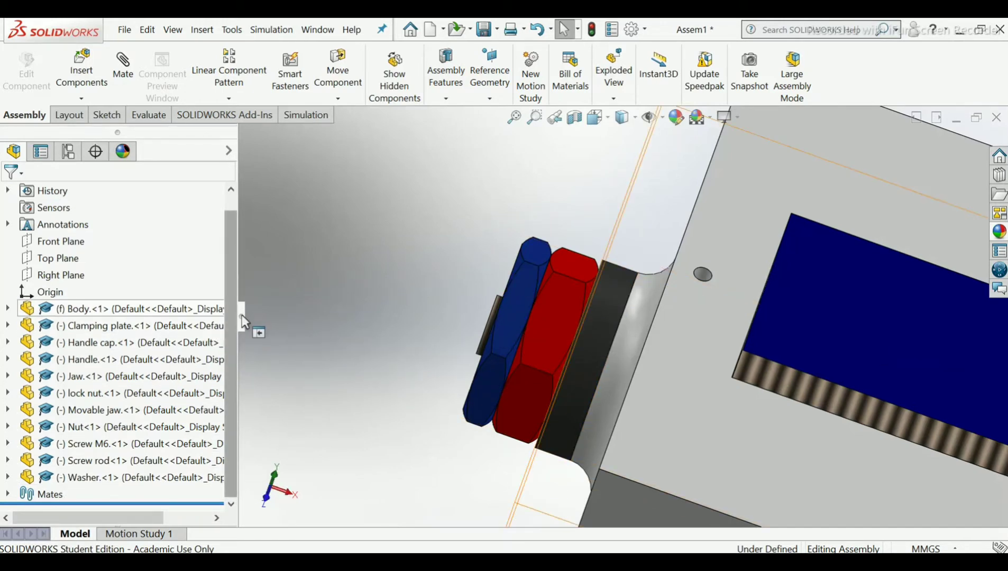
{"action": "left_click_drag", "start_coordinate": [241, 316], "coordinate": [133, 341]}
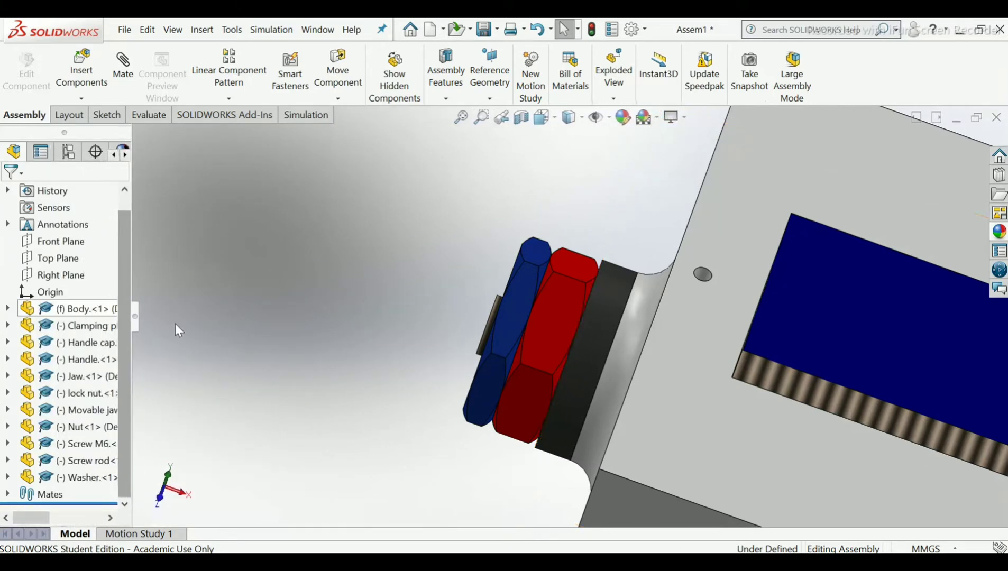
- Add a parallel mate between one of the red nut's side flats and the body's top face
{"action": "left_click", "coordinate": [126, 77]}
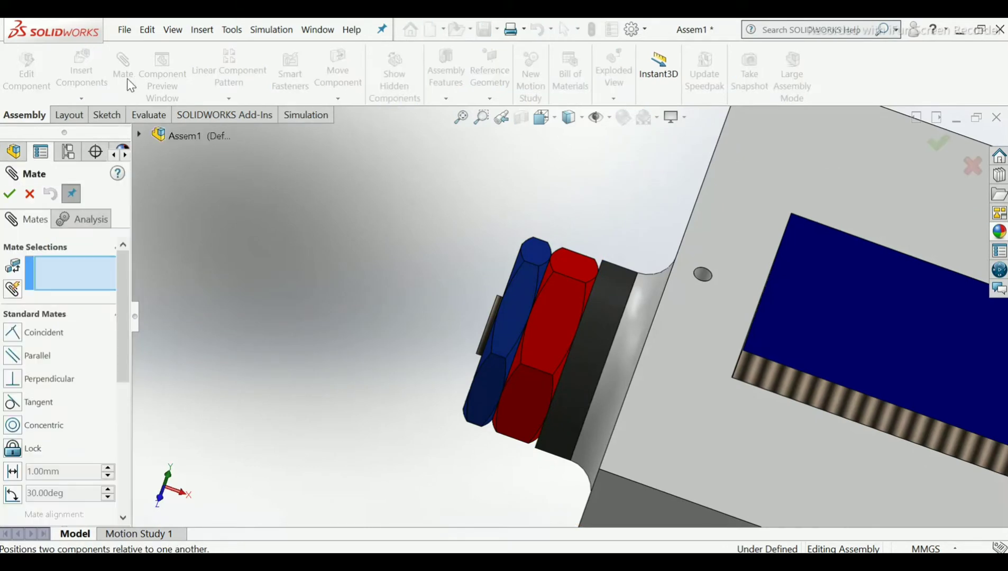
{"action": "left_click", "coordinate": [549, 324]}
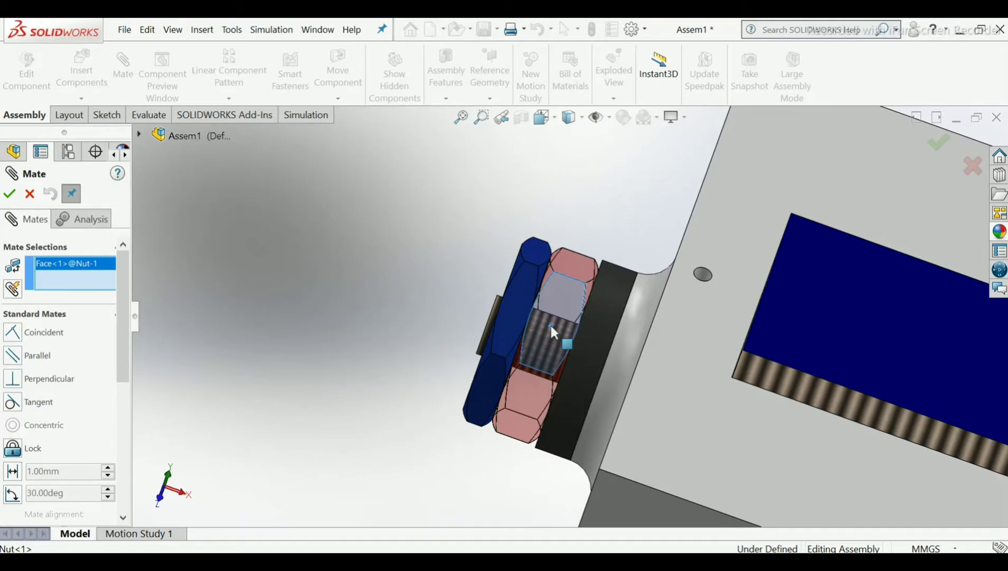
{"action": "left_click", "coordinate": [703, 352]}
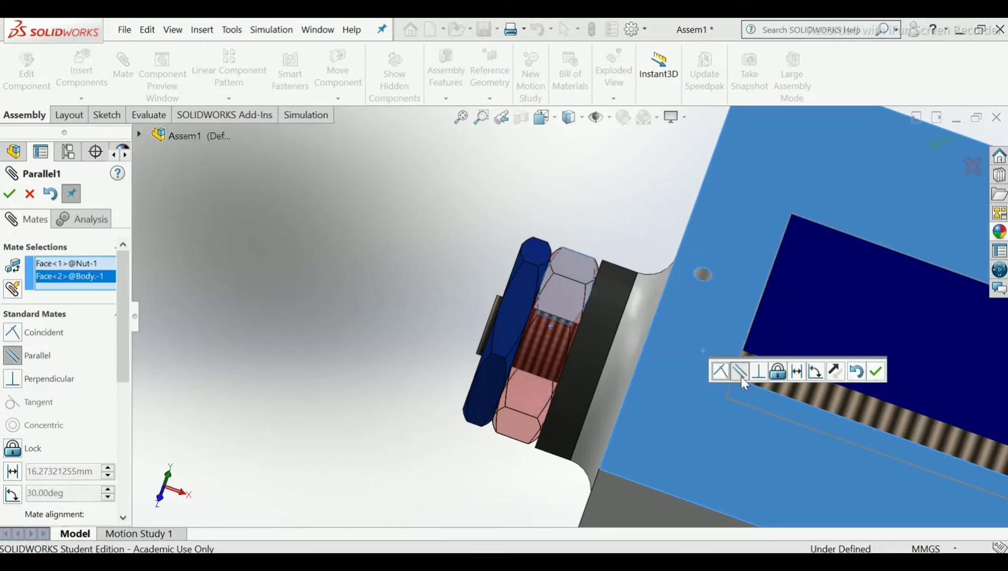
{"action": "left_click", "coordinate": [876, 373]}
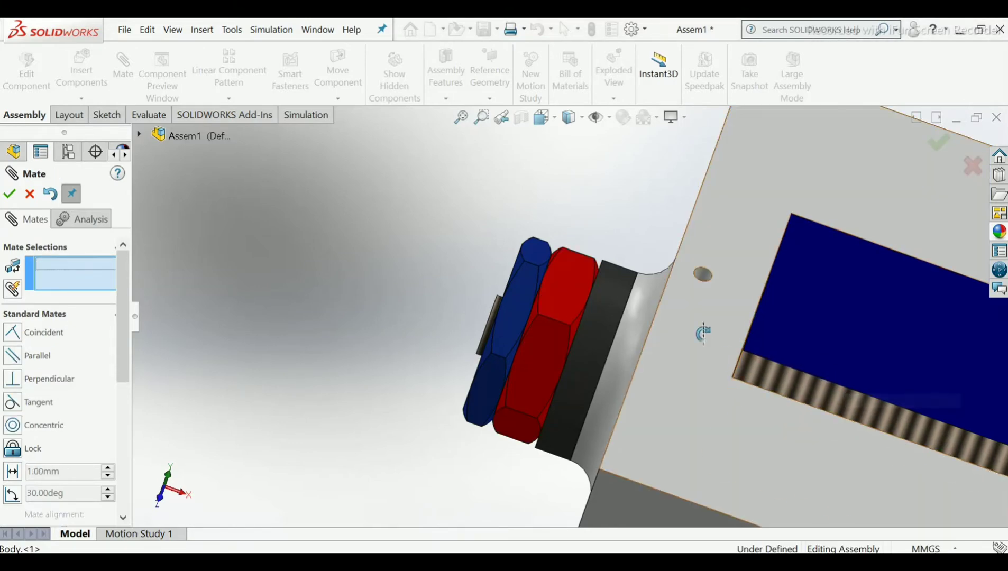
- Add a parallel mate between one of the blue lock nut's side flats and the body's top face
{"action": "middle_click_drag", "start_coordinate": [703, 333], "coordinate": [699, 313]}
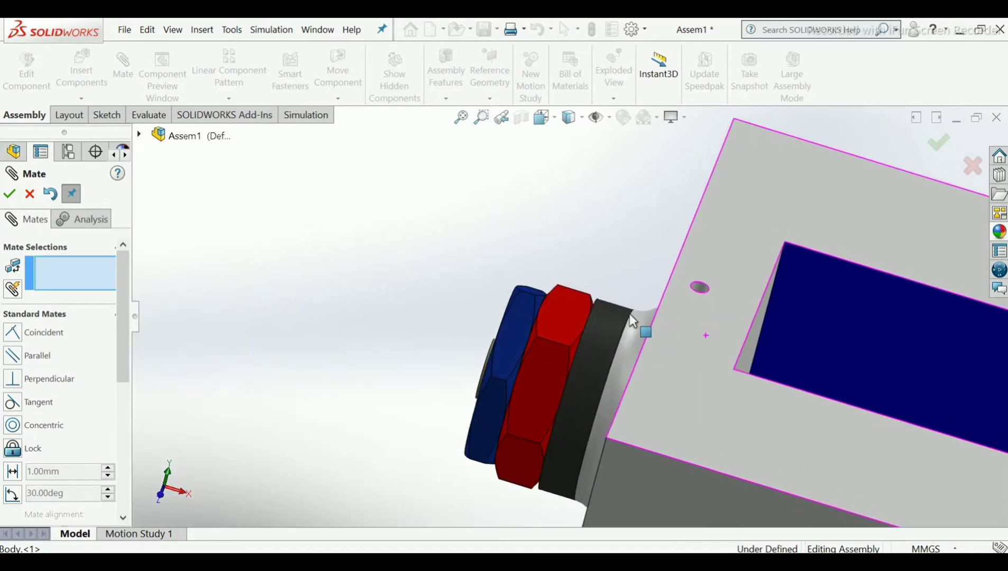
{"action": "left_click", "coordinate": [520, 326]}
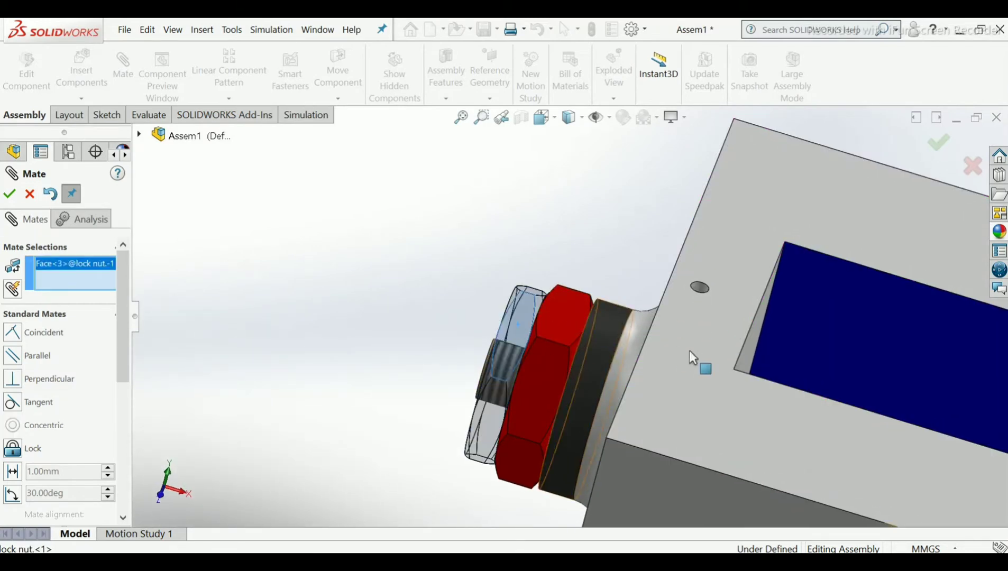
{"action": "left_click", "coordinate": [707, 361]}
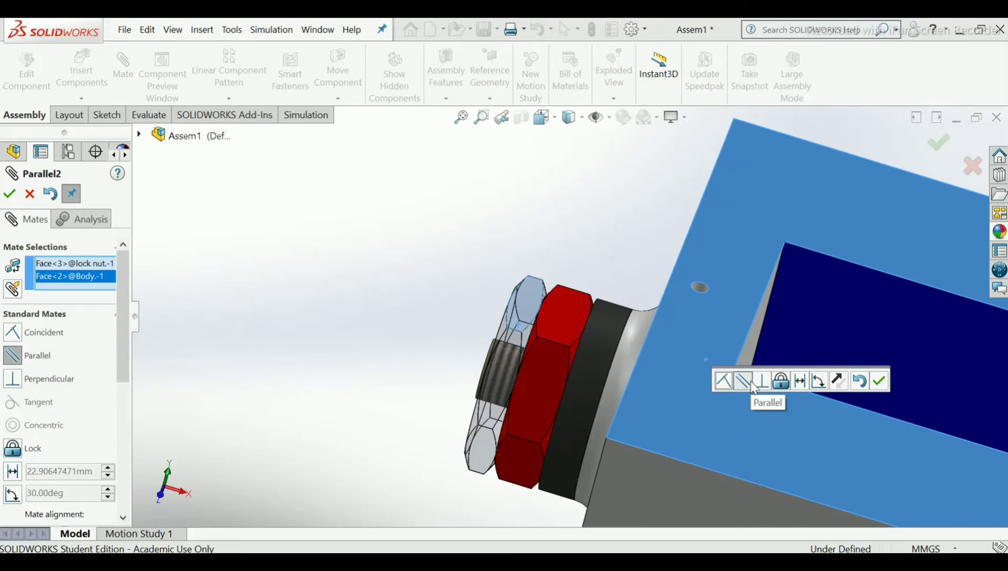
{"action": "left_click", "coordinate": [879, 381]}
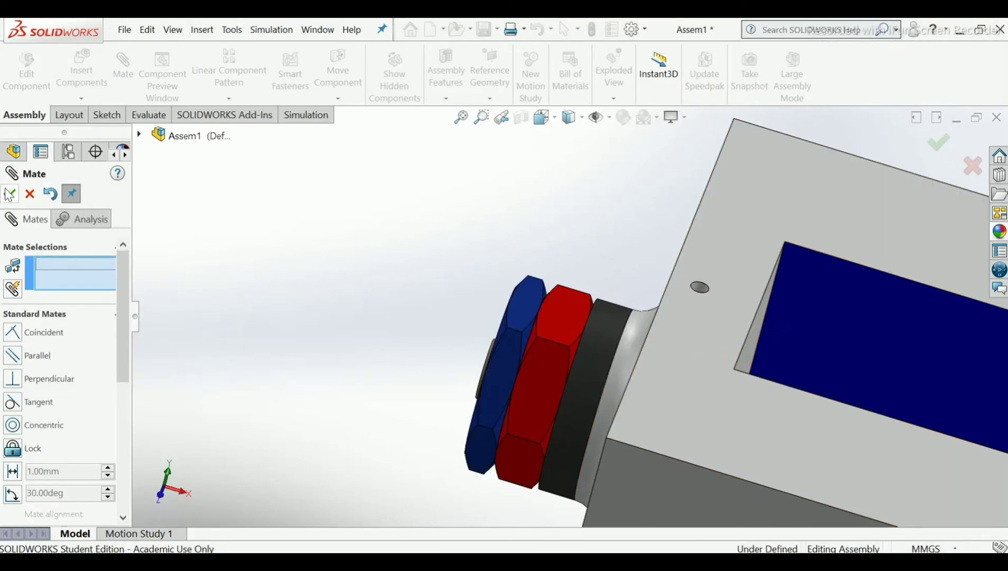
{"action": "left_click", "coordinate": [10, 194]}
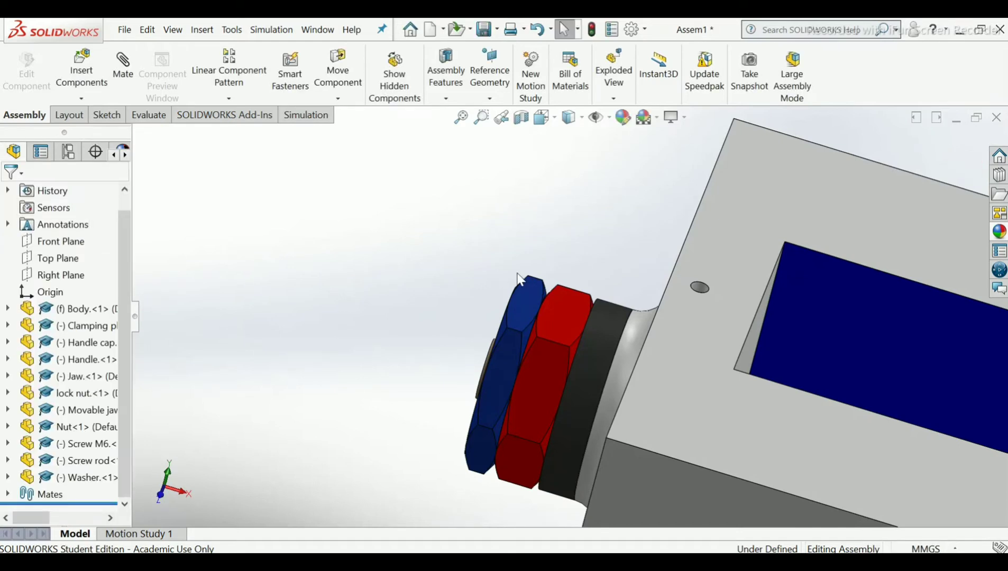
{"action": "scroll", "coordinate": [575, 318], "scroll_direction": "up", "scroll_amount": 4}
{"action": "scroll", "coordinate": [584, 331], "scroll_direction": "up", "scroll_amount": 1}
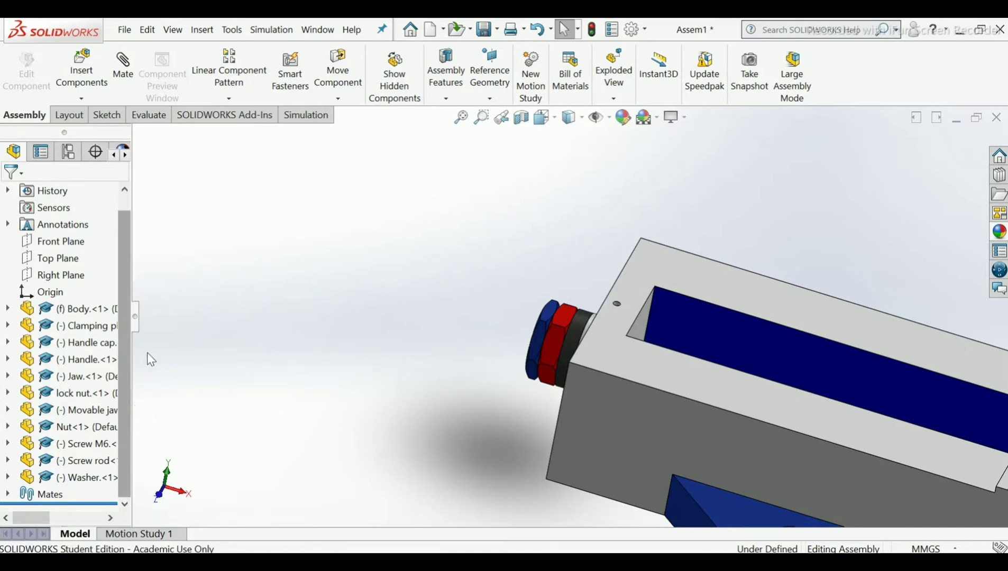
{"action": "left_click_drag", "start_coordinate": [137, 324], "coordinate": [212, 347]}
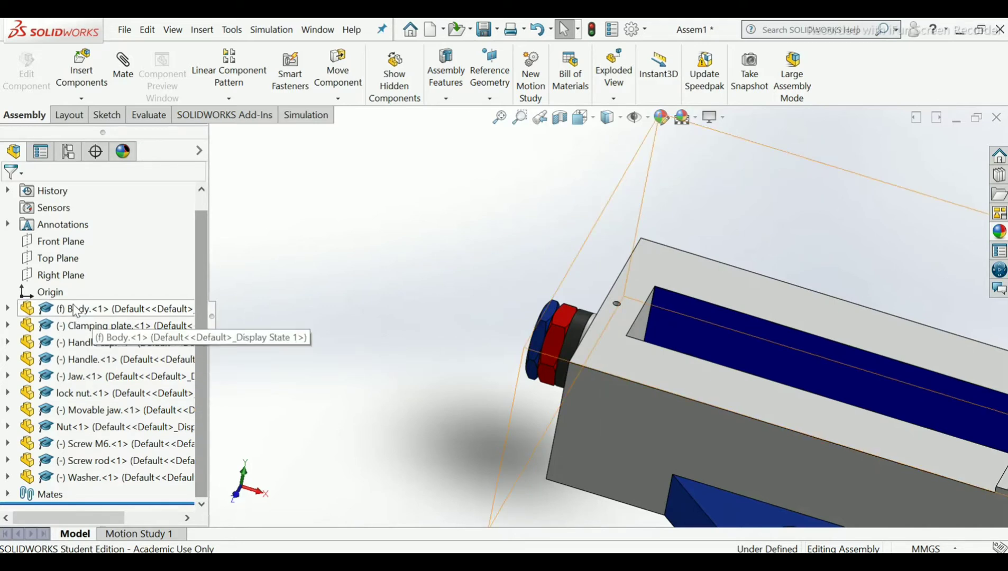
{"action": "left_click_drag", "start_coordinate": [217, 324], "coordinate": [159, 326]}
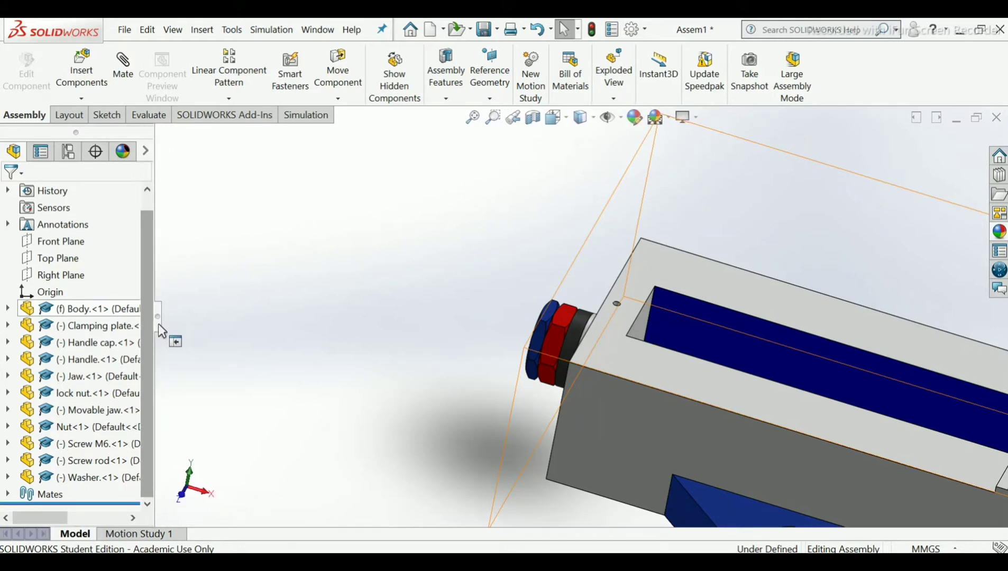
- Add a concentric mate between the handle's cylindrical face and the cross hole in the screw rod's head
{"action": "scroll", "coordinate": [554, 367], "scroll_direction": "up", "scroll_amount": 6}
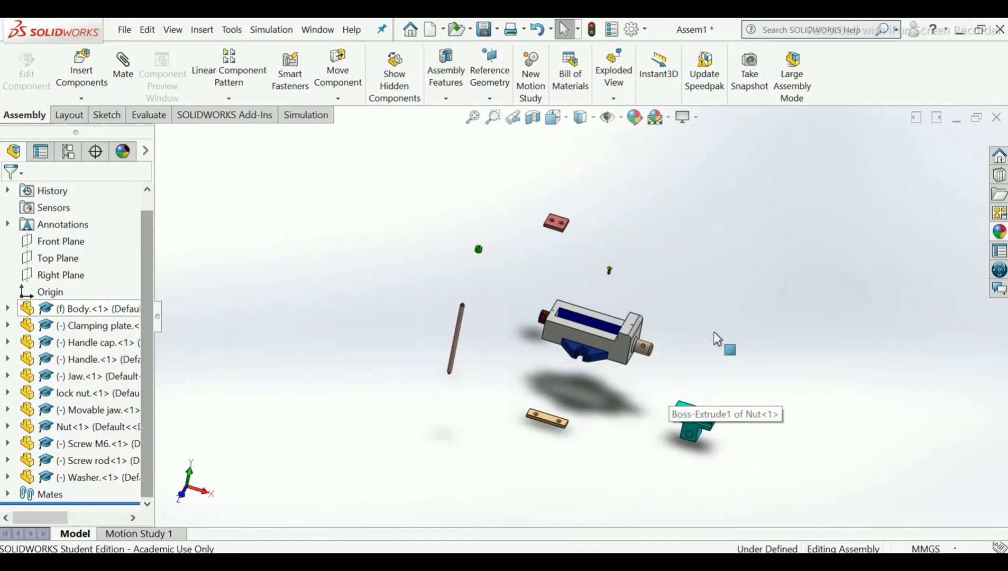
{"action": "scroll", "coordinate": [635, 324], "scroll_direction": "down", "scroll_amount": 1}
{"action": "scroll", "coordinate": [597, 317], "scroll_direction": "down", "scroll_amount": 3}
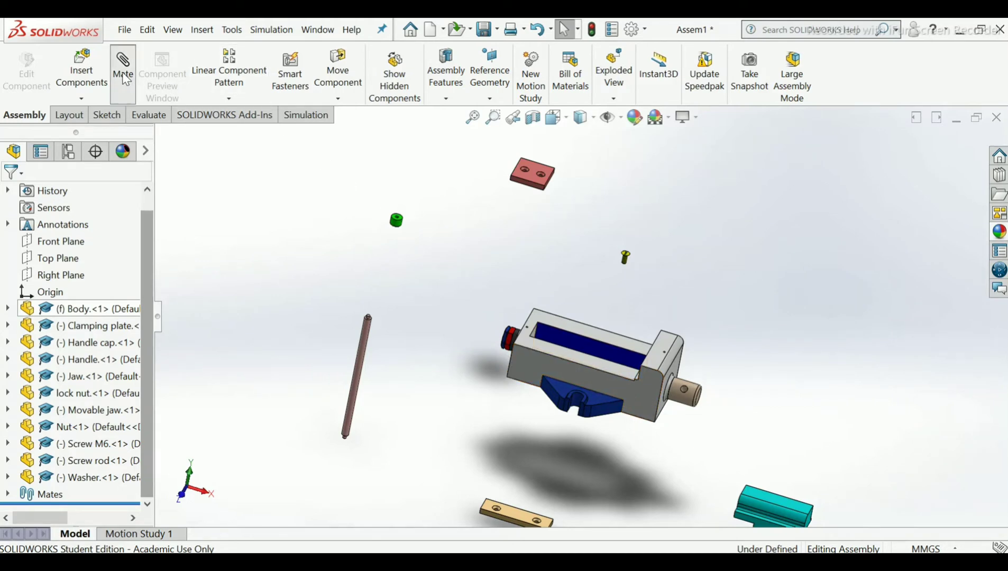
{"action": "left_click", "coordinate": [133, 87]}
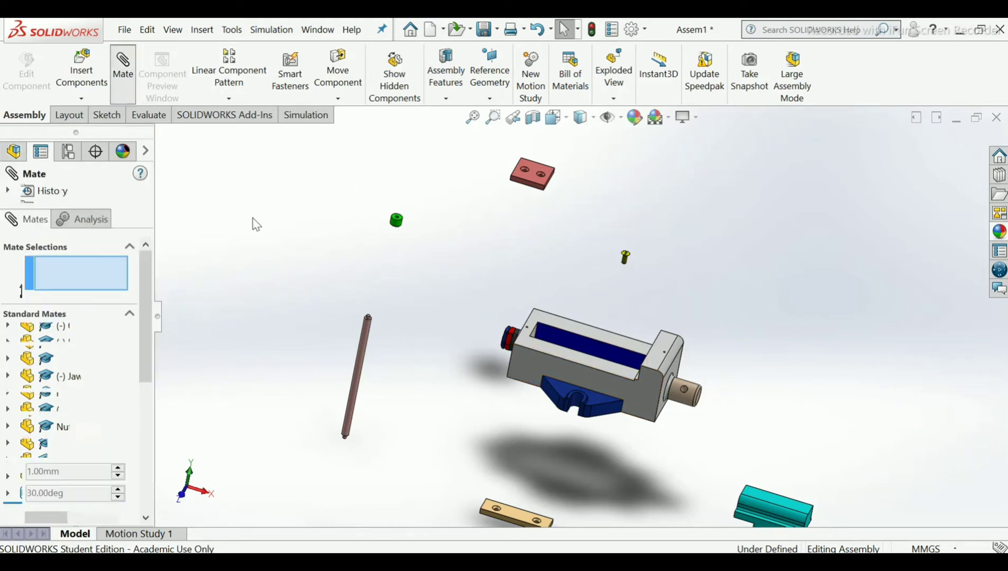
{"action": "scroll", "coordinate": [370, 354], "scroll_direction": "down", "scroll_amount": 2}
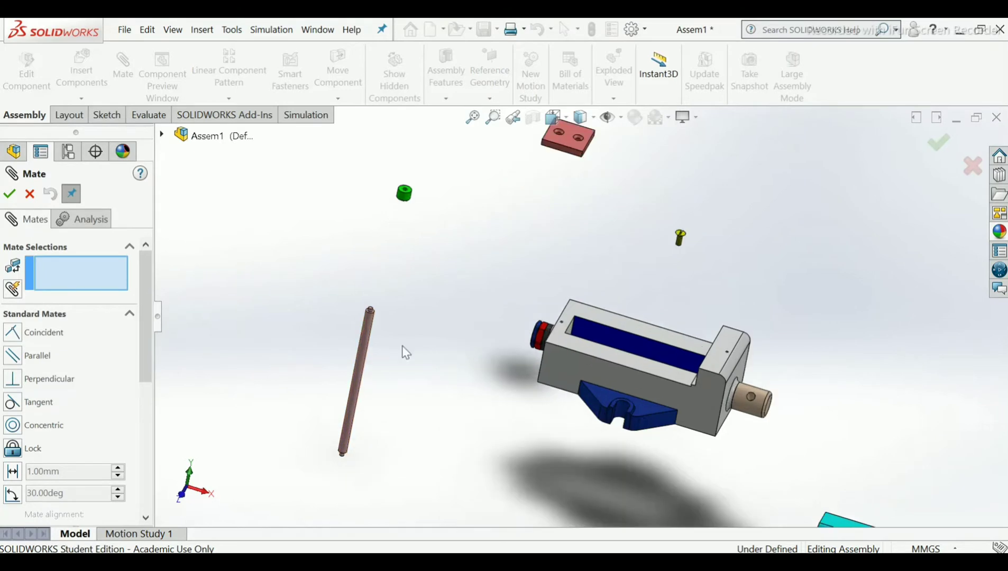
{"action": "scroll", "coordinate": [397, 353], "scroll_direction": "down", "scroll_amount": 5}
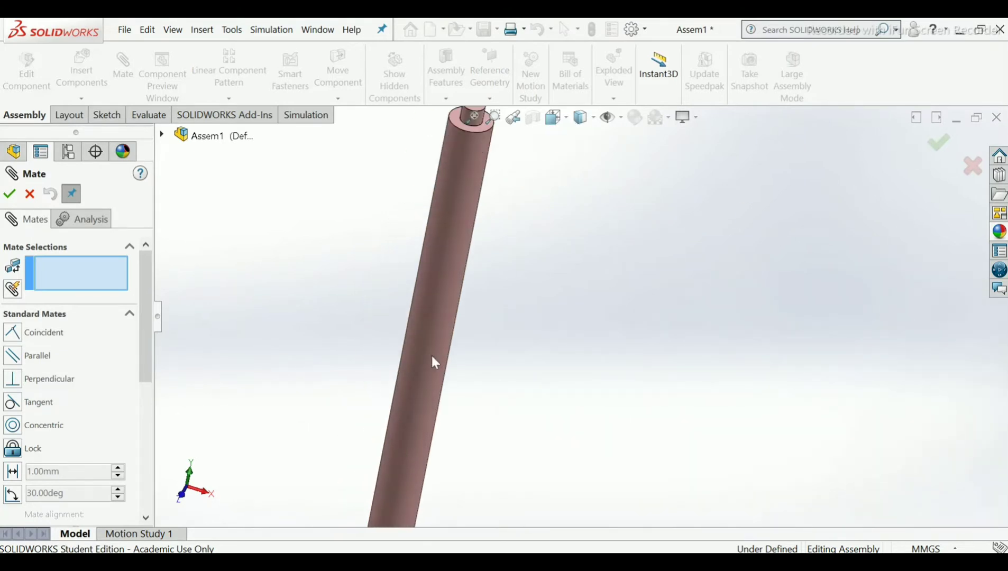
{"action": "scroll", "coordinate": [486, 359], "scroll_direction": "up", "scroll_amount": 5}
{"action": "left_click", "coordinate": [492, 364]}
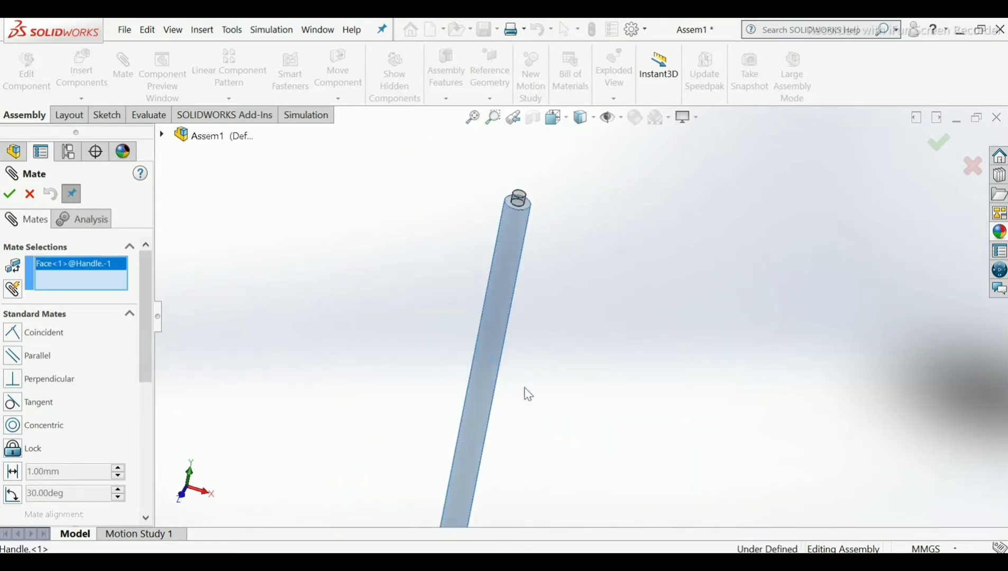
{"action": "scroll", "coordinate": [608, 389], "scroll_direction": "up", "scroll_amount": 3}
{"action": "scroll", "coordinate": [893, 357], "scroll_direction": "down", "scroll_amount": 6}
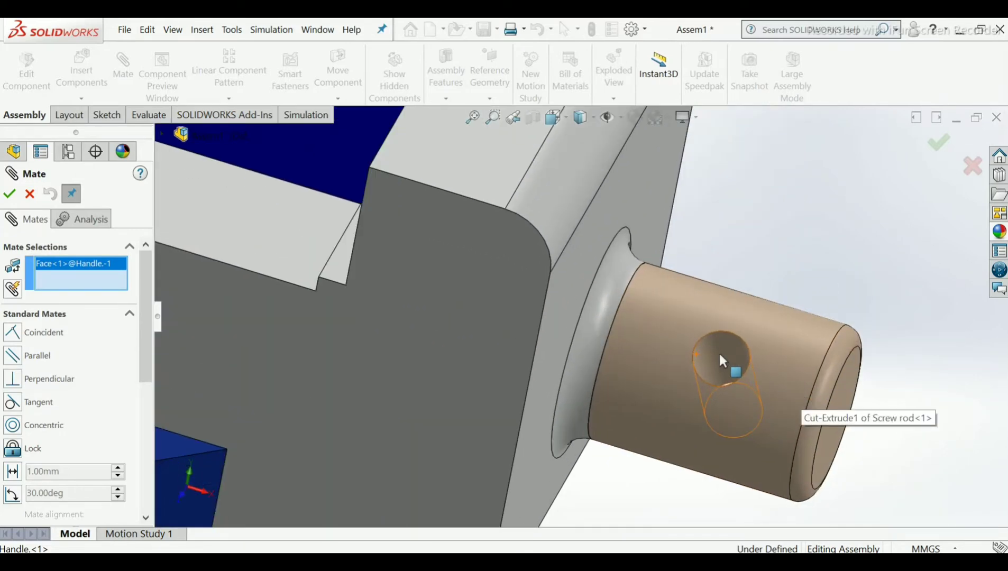
{"action": "left_click", "coordinate": [720, 356]}
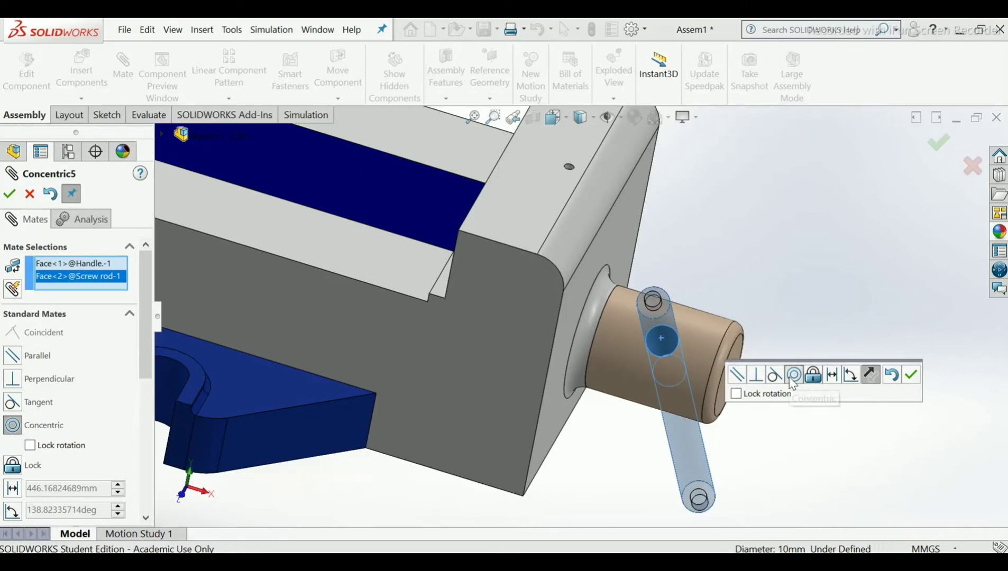
{"action": "left_click", "coordinate": [911, 374]}
- Slide the handle through the screw rod's hole and turn it to a steeper angle, with both ends projecting about equally
{"action": "middle_click_drag", "start_coordinate": [810, 396], "coordinate": [770, 374]}
{"action": "scroll", "coordinate": [782, 375], "scroll_direction": "up", "scroll_amount": 2}
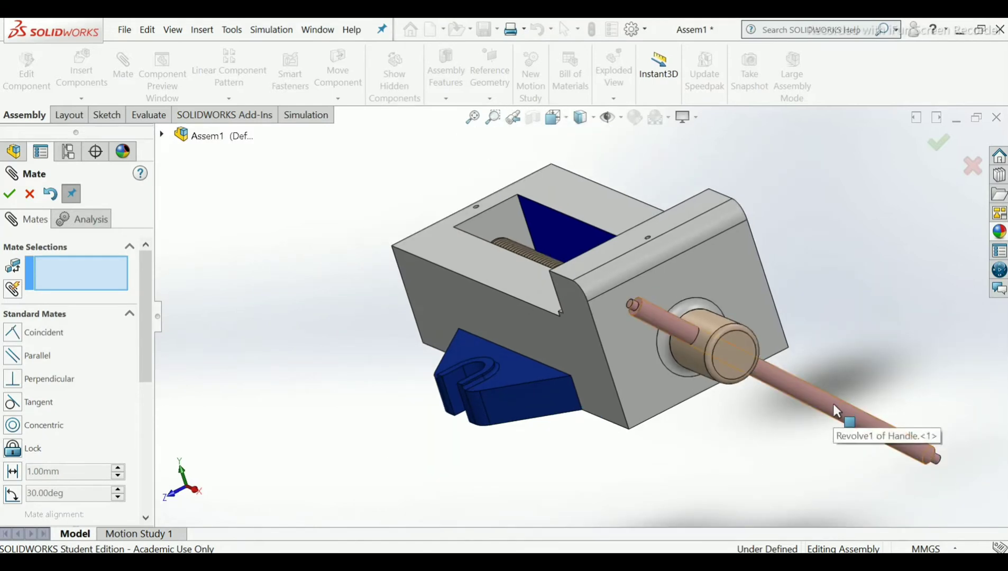
{"action": "mouse_move", "coordinate": [834, 404]}
{"action": "left_mouse_down"}
{"action": "mouse_move", "coordinate": [842, 426]}
{"action": "mouse_move", "coordinate": [832, 405]}
{"action": "left_mouse_up"}
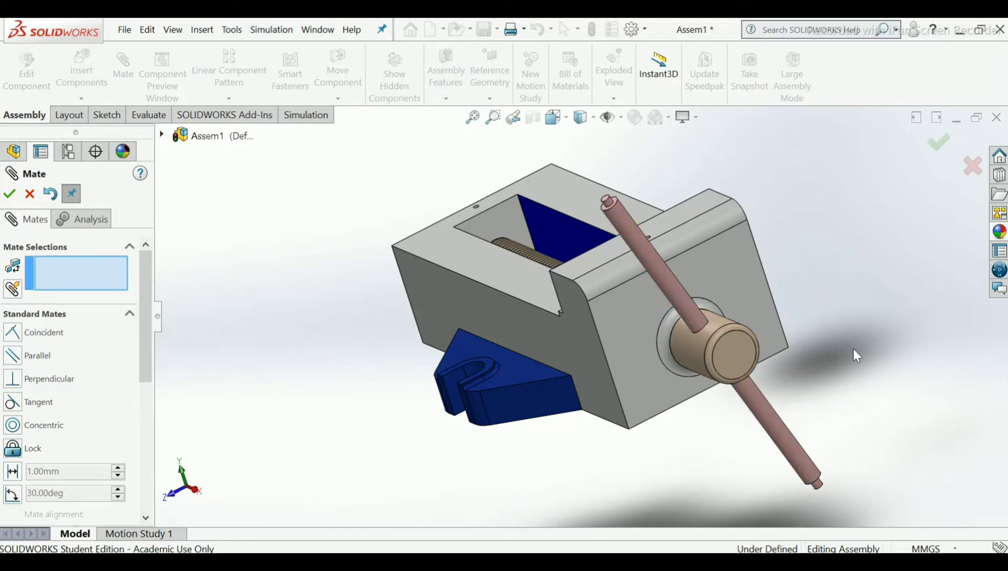
{"action": "middle_click_drag", "start_coordinate": [853, 349], "coordinate": [879, 358]}
{"action": "scroll", "coordinate": [827, 341], "scroll_direction": "up", "scroll_amount": 3}
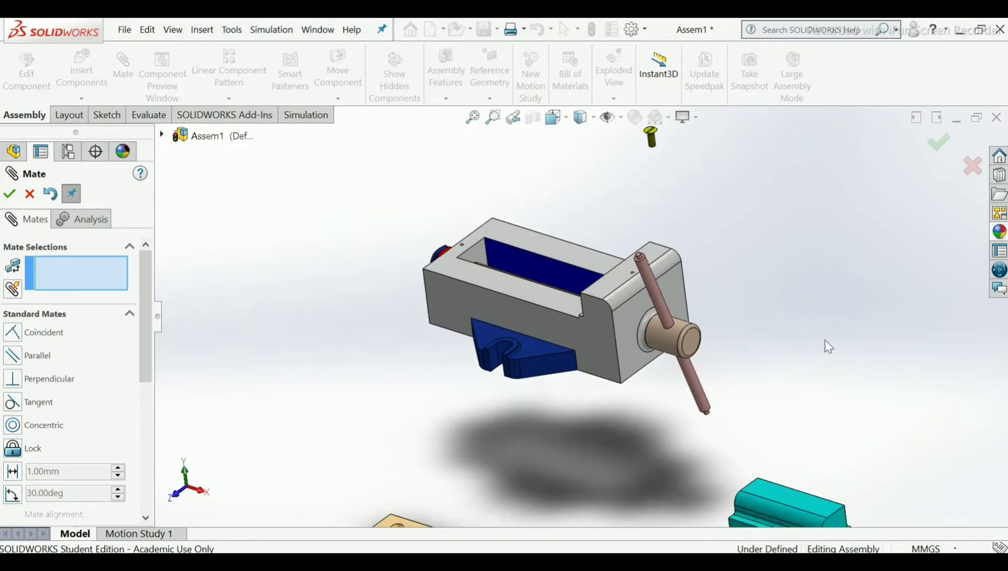
{"action": "scroll", "coordinate": [828, 347], "scroll_direction": "up", "scroll_amount": 2}
{"action": "middle_click_drag", "start_coordinate": [635, 345], "coordinate": [629, 305]}
{"action": "scroll", "coordinate": [625, 302], "scroll_direction": "down", "scroll_amount": 5}
{"action": "scroll", "coordinate": [591, 305], "scroll_direction": "down", "scroll_amount": 2}
{"action": "scroll", "coordinate": [579, 307], "scroll_direction": "down", "scroll_amount": 3}
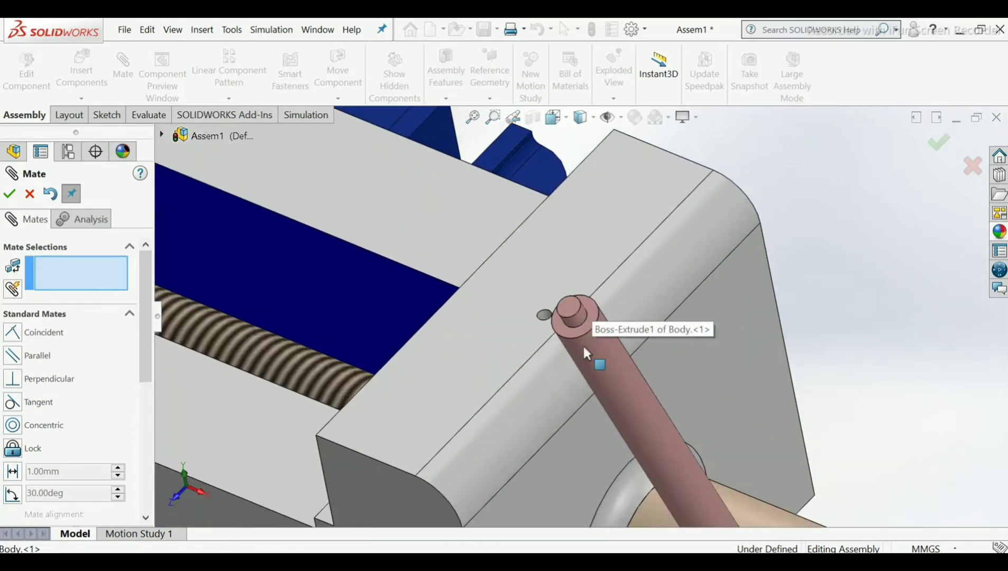
{"action": "scroll", "coordinate": [588, 336], "scroll_direction": "up", "scroll_amount": 9}
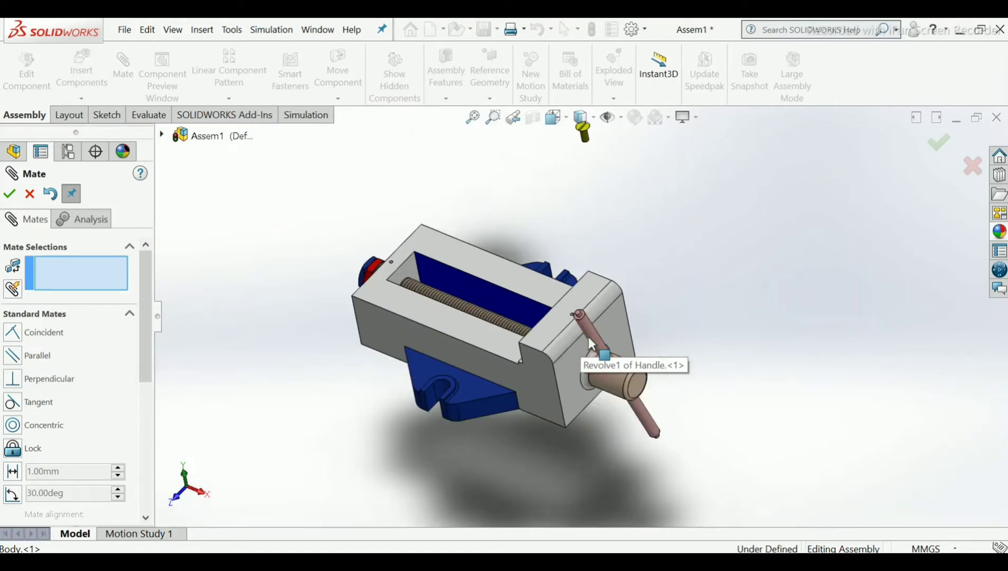
{"action": "scroll", "coordinate": [294, 240], "scroll_direction": "down", "scroll_amount": 2}
{"action": "scroll", "coordinate": [294, 241], "scroll_direction": "down", "scroll_amount": 2}
{"action": "scroll", "coordinate": [497, 312], "scroll_direction": "down", "scroll_amount": 2}
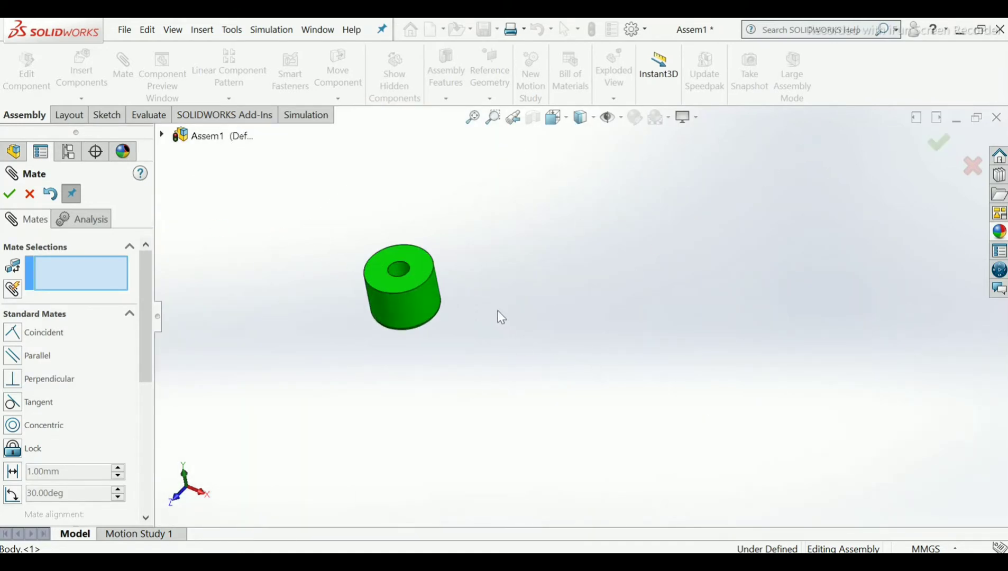
{"action": "scroll", "coordinate": [441, 289], "scroll_direction": "down", "scroll_amount": 2}
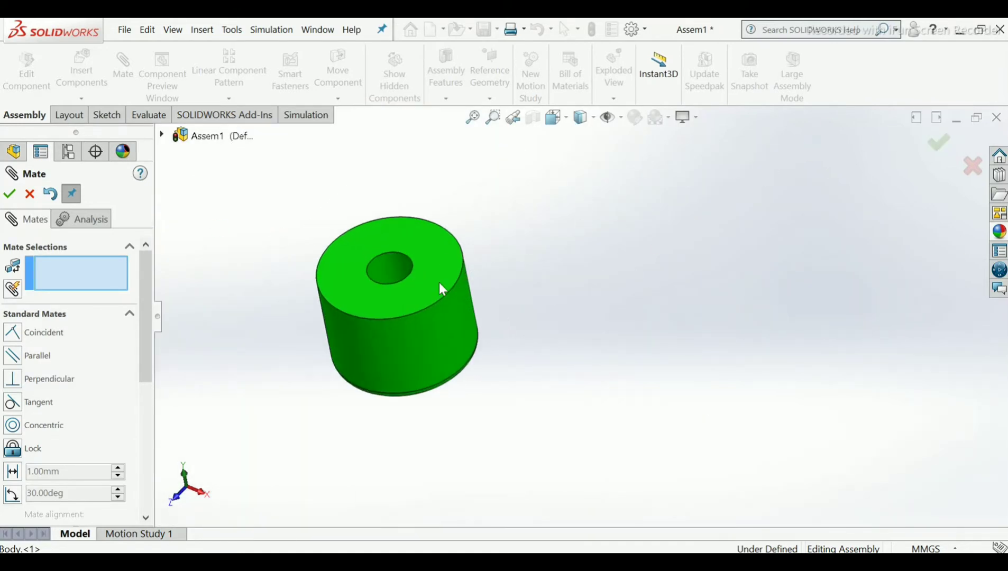
{"action": "left_click", "coordinate": [390, 260]}
{"action": "scroll", "coordinate": [814, 336], "scroll_direction": "up", "scroll_amount": 8}
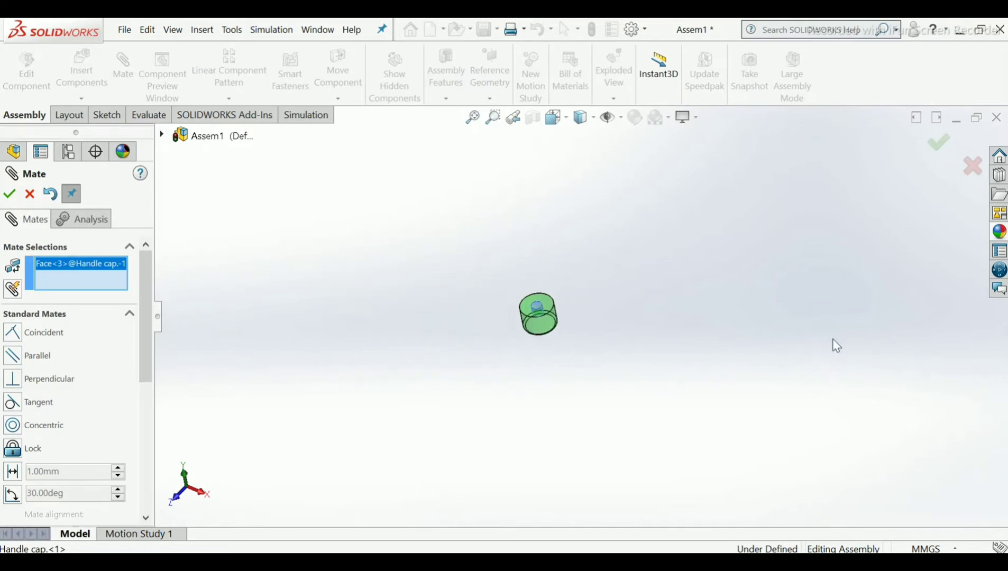
{"action": "scroll", "coordinate": [701, 360], "scroll_direction": "down", "scroll_amount": 5}
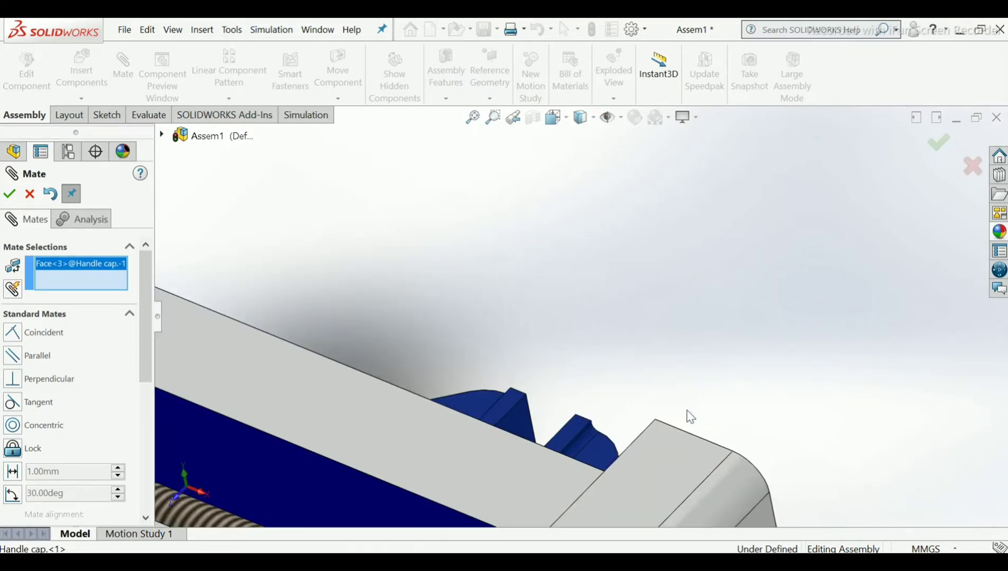
{"action": "scroll", "coordinate": [687, 418], "scroll_direction": "up", "scroll_amount": 3}
{"action": "scroll", "coordinate": [635, 434], "scroll_direction": "down", "scroll_amount": 3}
{"action": "scroll", "coordinate": [582, 407], "scroll_direction": "down", "scroll_amount": 2}
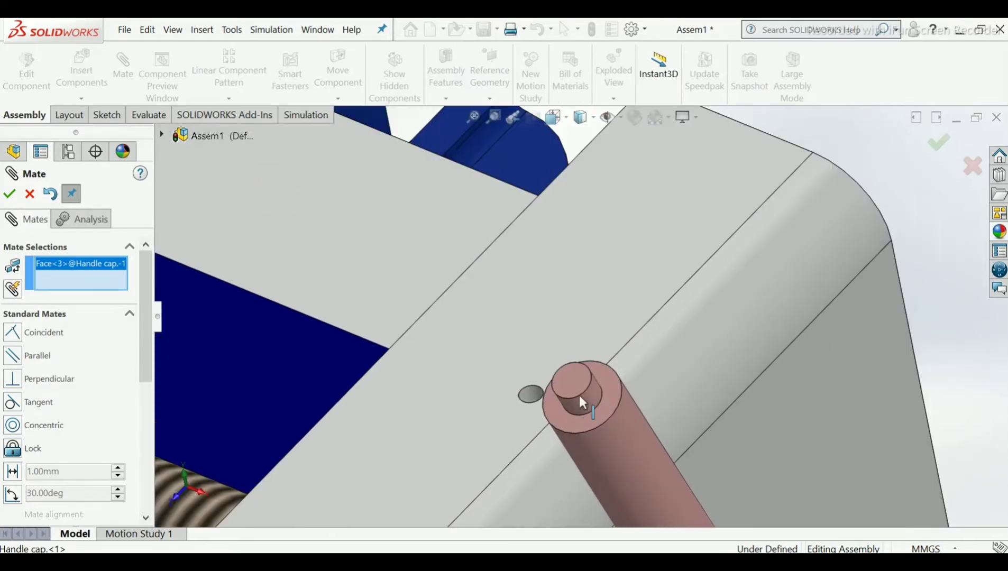
{"action": "left_click", "coordinate": [581, 399]}
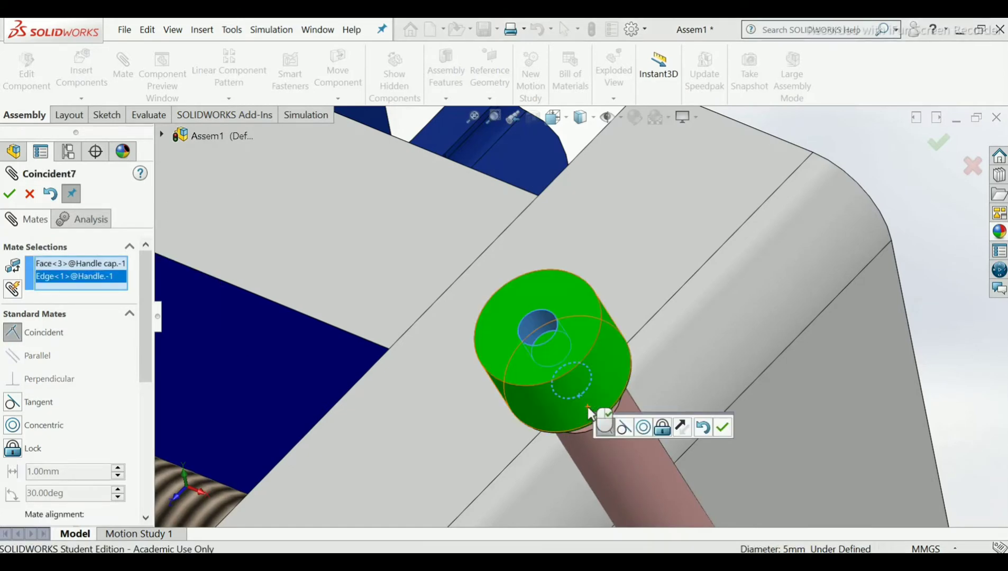
{"action": "right_click", "coordinate": [60, 279]}
{"action": "left_click", "coordinate": [89, 302]}
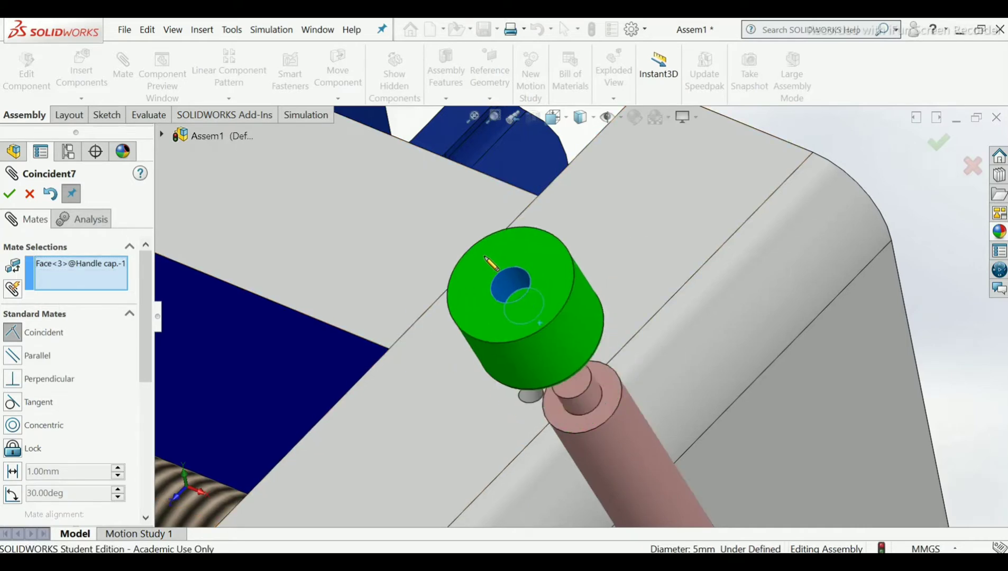
{"action": "left_click", "coordinate": [590, 391]}
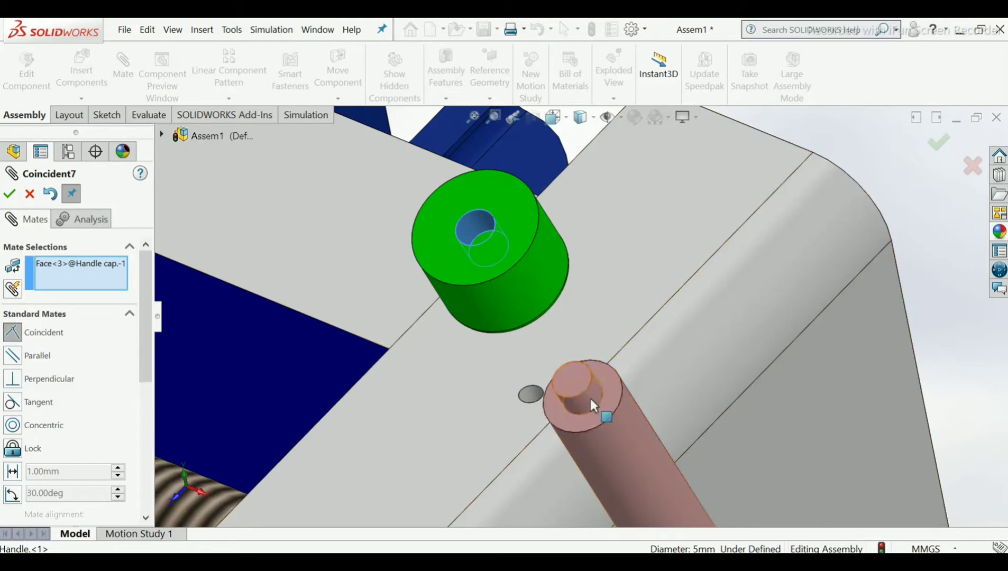
{"action": "left_click", "coordinate": [591, 400]}
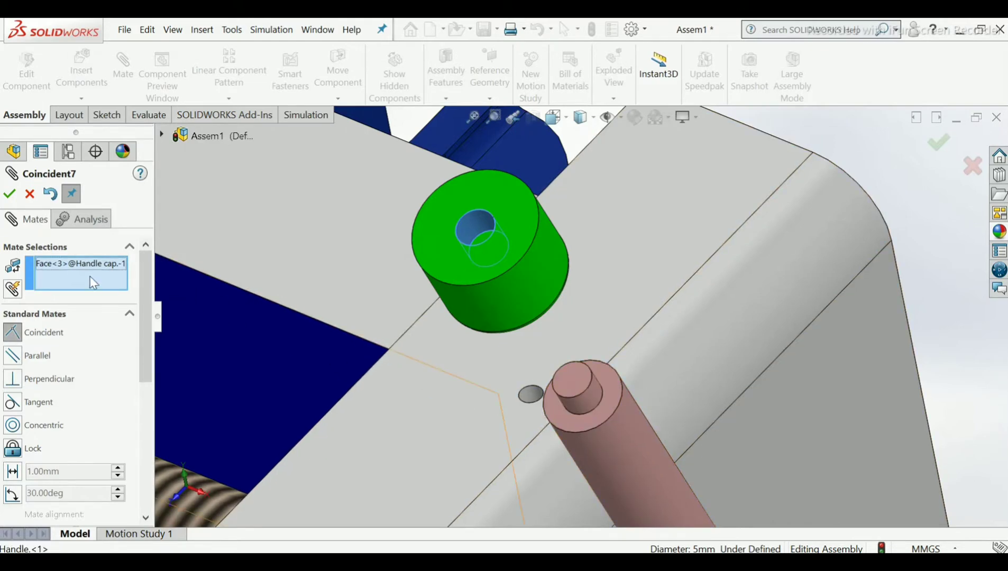
{"action": "left_click", "coordinate": [586, 402]}
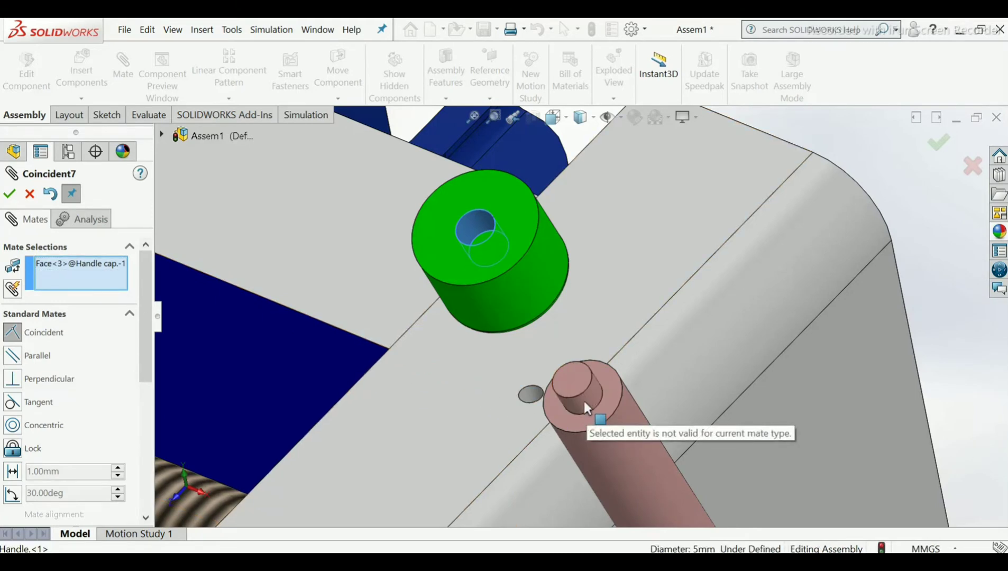
{"action": "right_click", "coordinate": [88, 275]}
{"action": "left_click", "coordinate": [123, 283]}
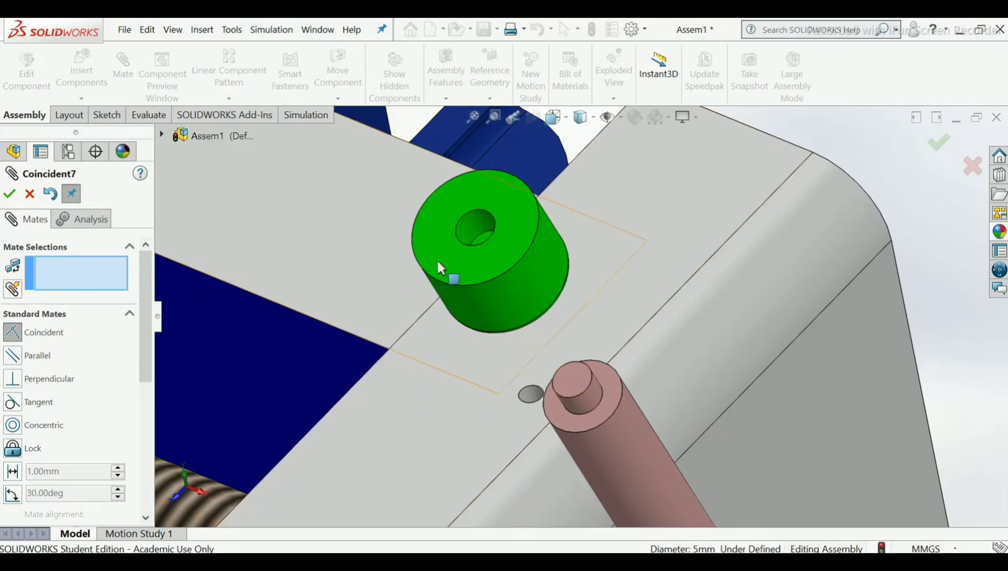
{"action": "left_click", "coordinate": [589, 396]}
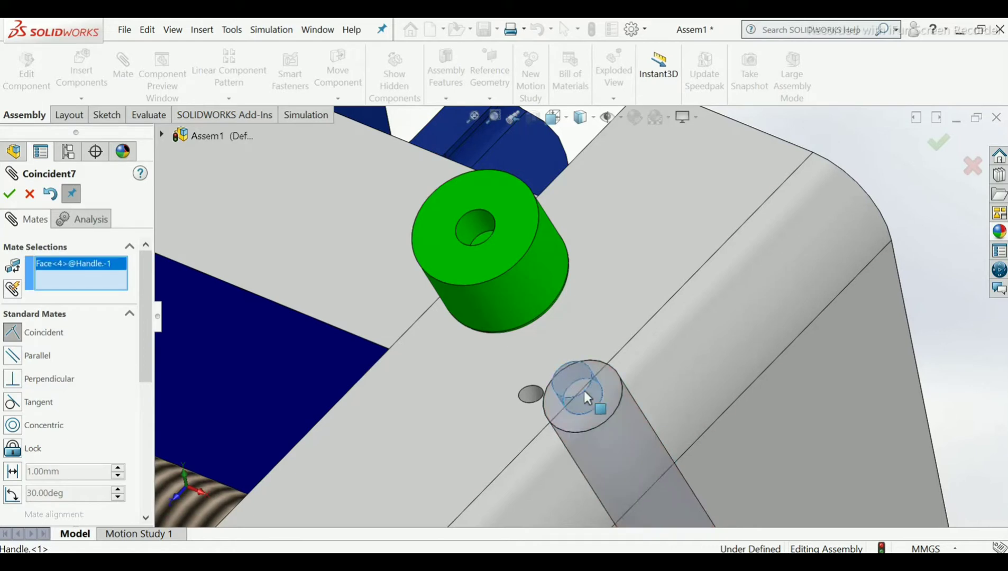
{"action": "left_click", "coordinate": [477, 228]}
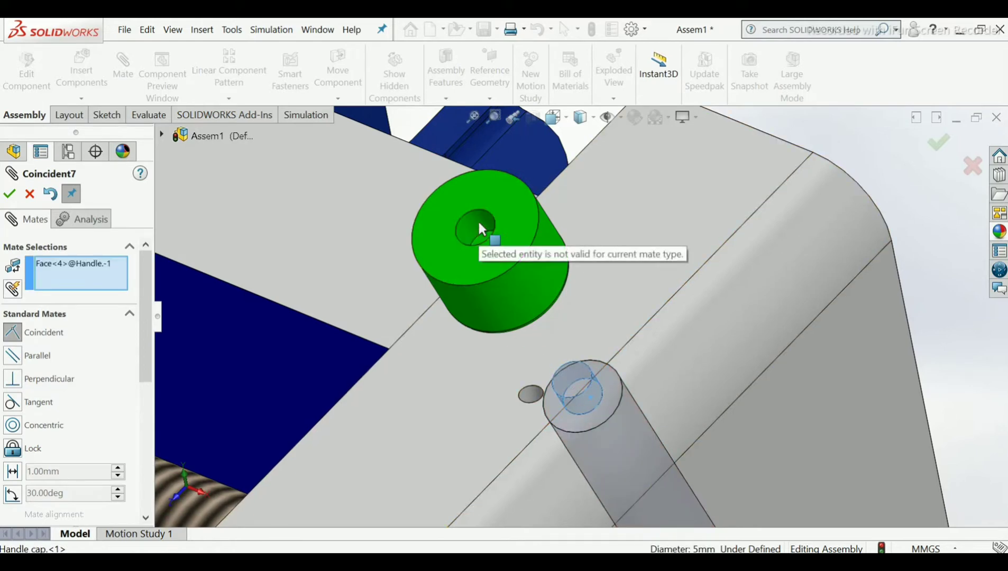
{"action": "left_click", "coordinate": [477, 228]}
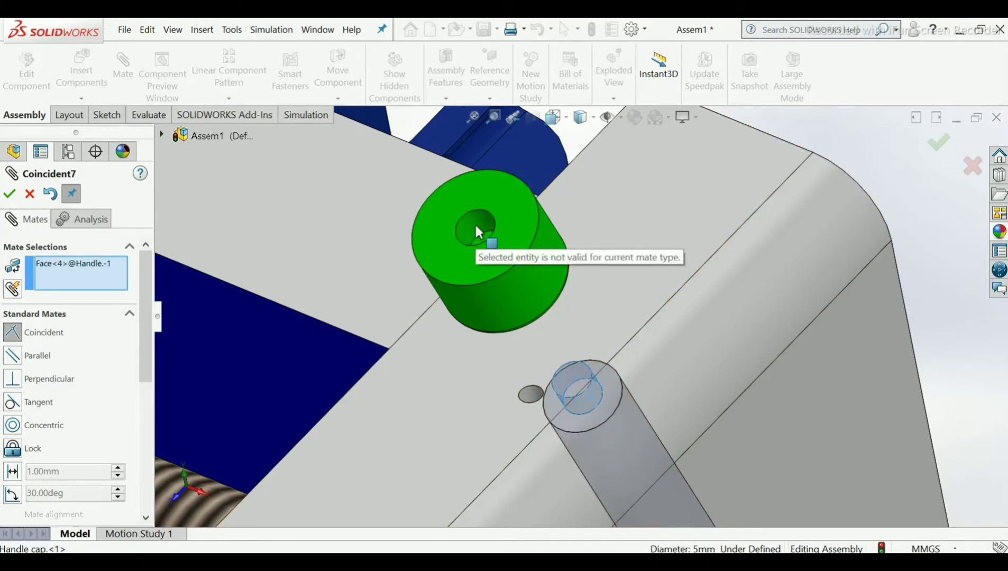
{"action": "right_click", "coordinate": [81, 265]}
{"action": "left_click", "coordinate": [117, 293]}
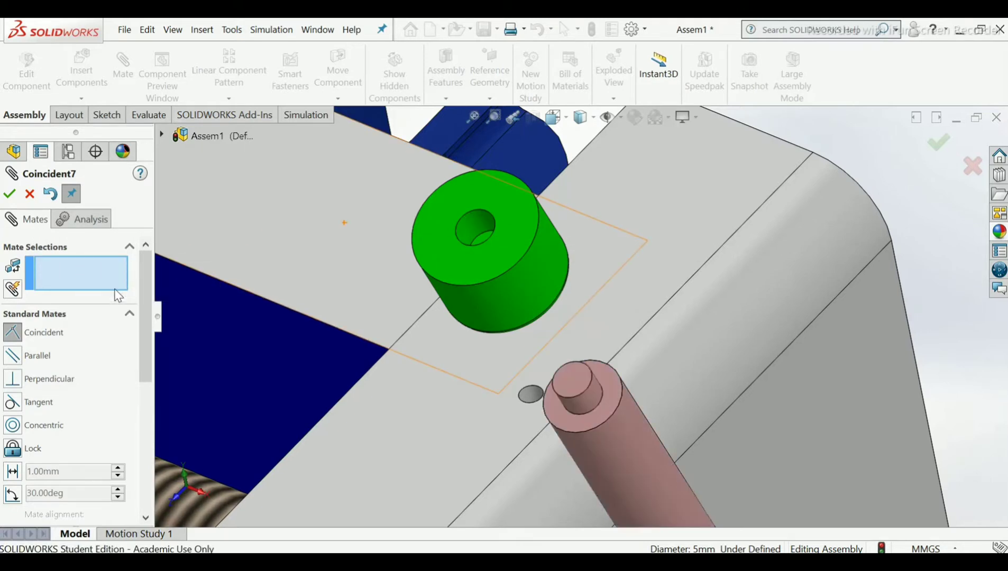
{"action": "left_click", "coordinate": [32, 196]}
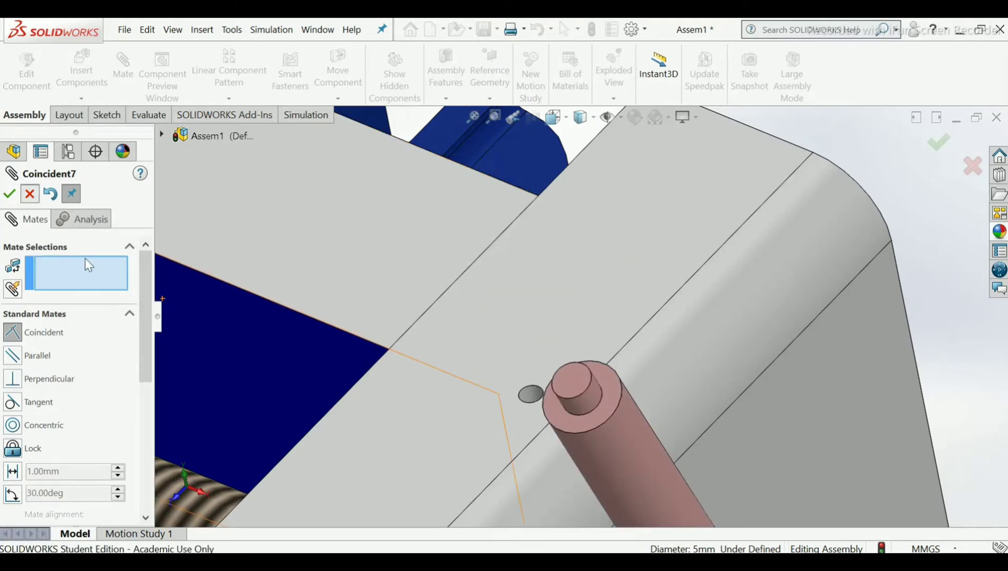
- Add a concentric mate between the handle cap's hole and the handle's upper end pin, with the alignment flipped to anti-aligned
{"action": "scroll", "coordinate": [596, 285], "scroll_direction": "up", "scroll_amount": 10}
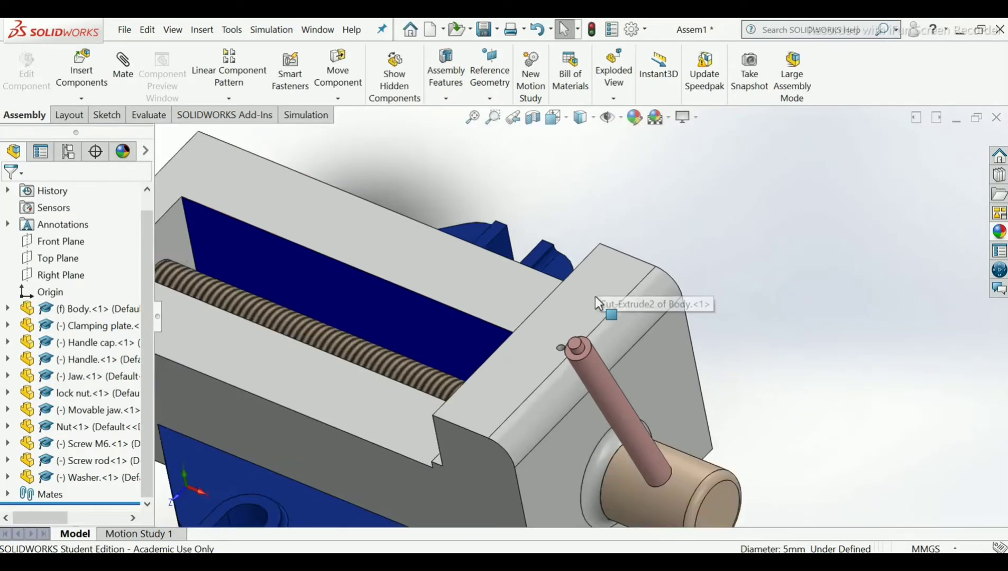
{"action": "left_click", "coordinate": [124, 79]}
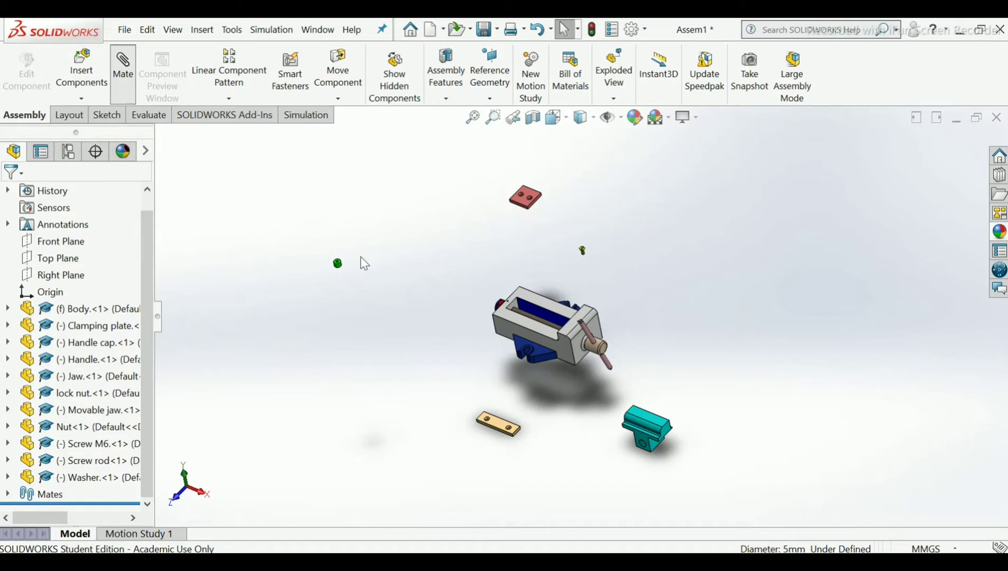
{"action": "scroll", "coordinate": [442, 328], "scroll_direction": "down", "scroll_amount": 15}
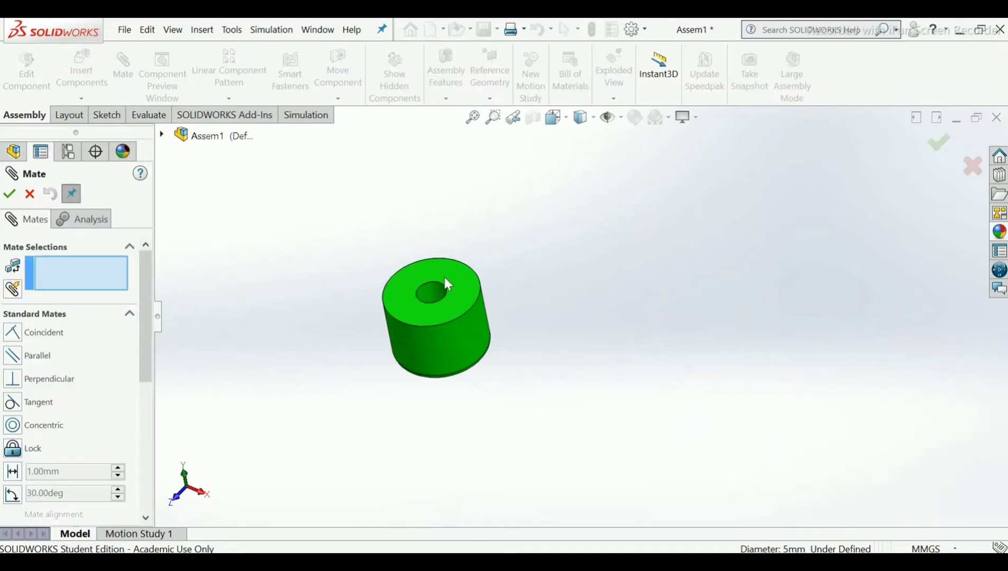
{"action": "left_click", "coordinate": [442, 313]}
{"action": "scroll", "coordinate": [608, 318], "scroll_direction": "up", "scroll_amount": 15}
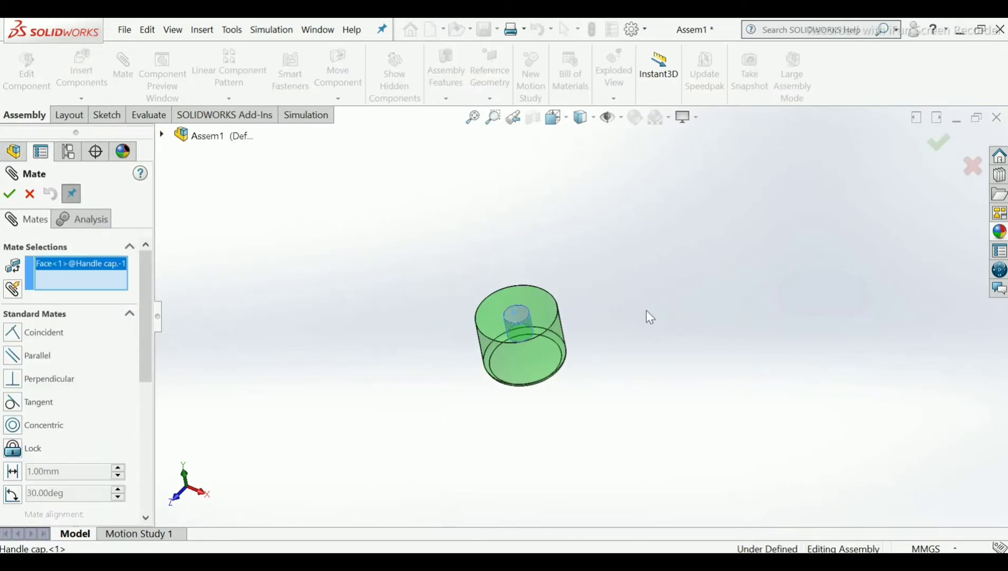
{"action": "scroll", "coordinate": [845, 333], "scroll_direction": "down", "scroll_amount": 10}
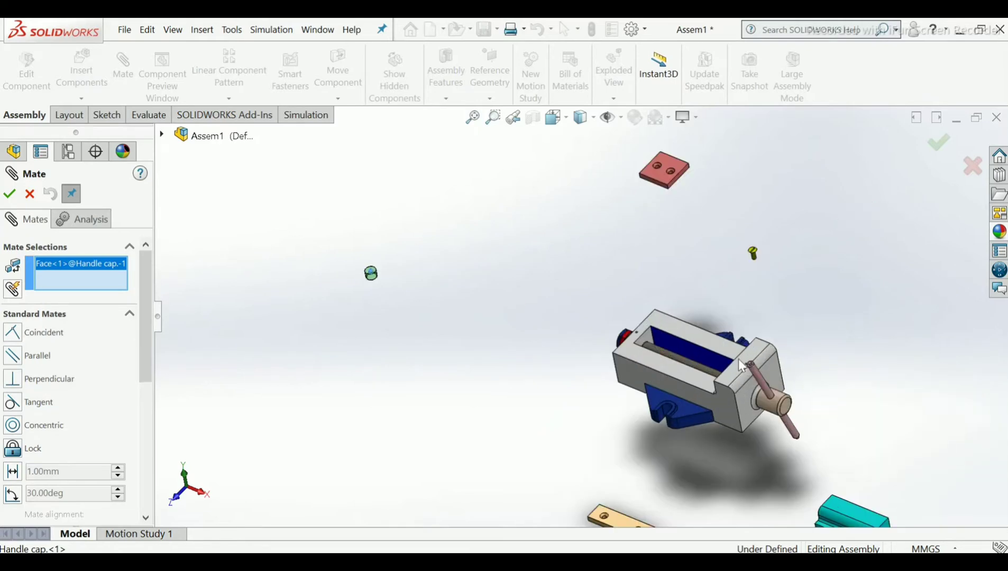
{"action": "scroll", "coordinate": [661, 365], "scroll_direction": "down", "scroll_amount": 2}
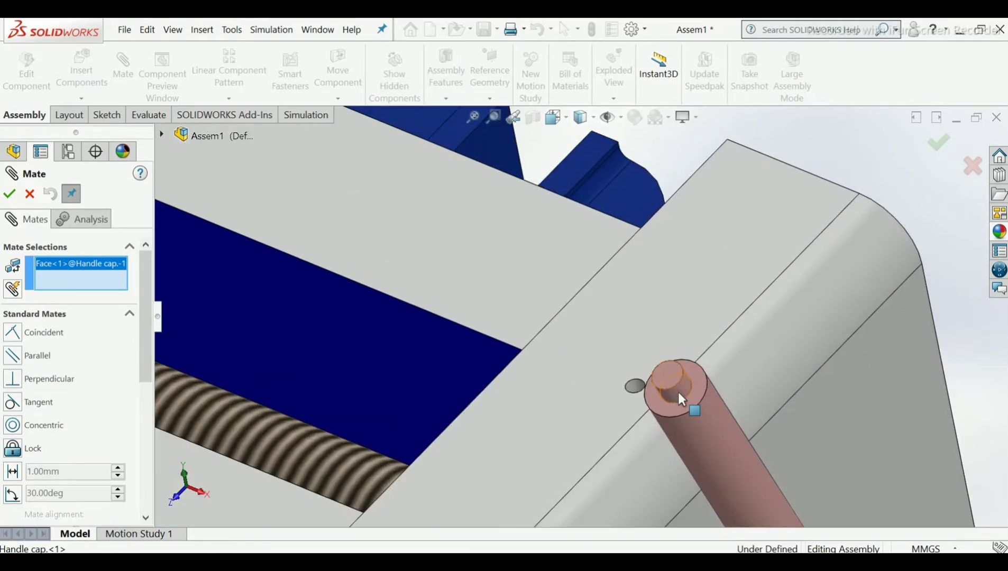
{"action": "left_click", "coordinate": [679, 394]}
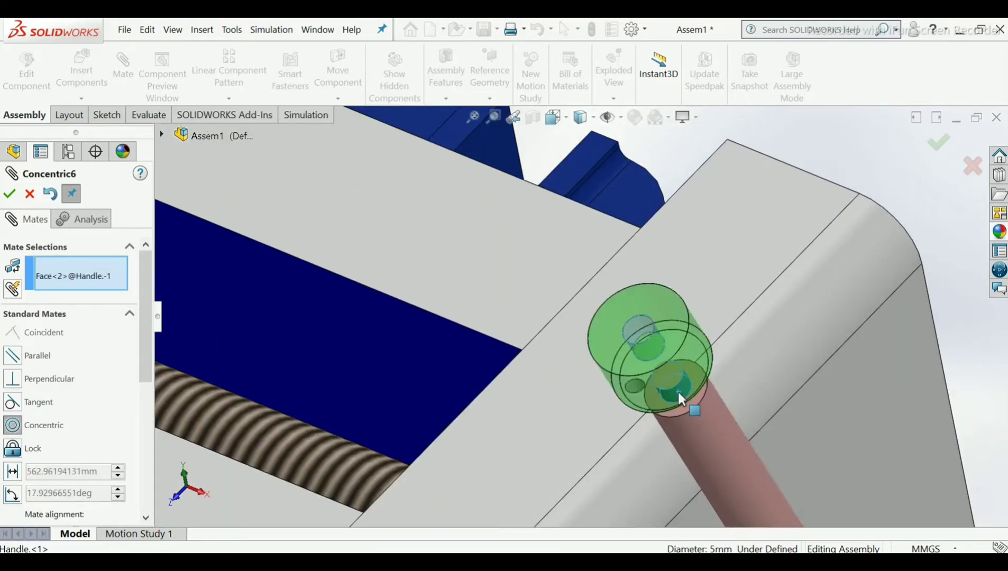
{"action": "left_click", "coordinate": [680, 397]}
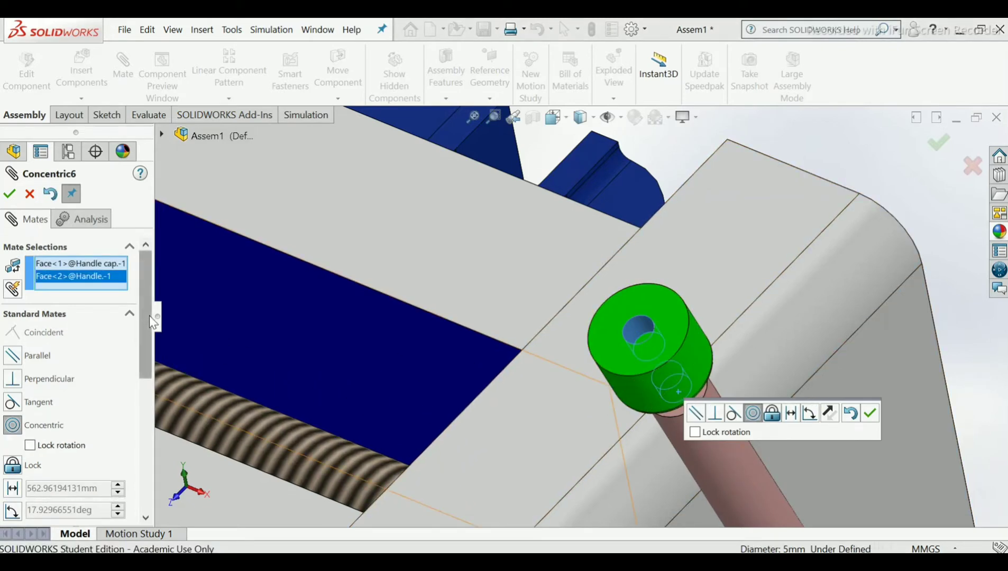
{"action": "left_click_drag", "start_coordinate": [149, 322], "coordinate": [148, 391]}
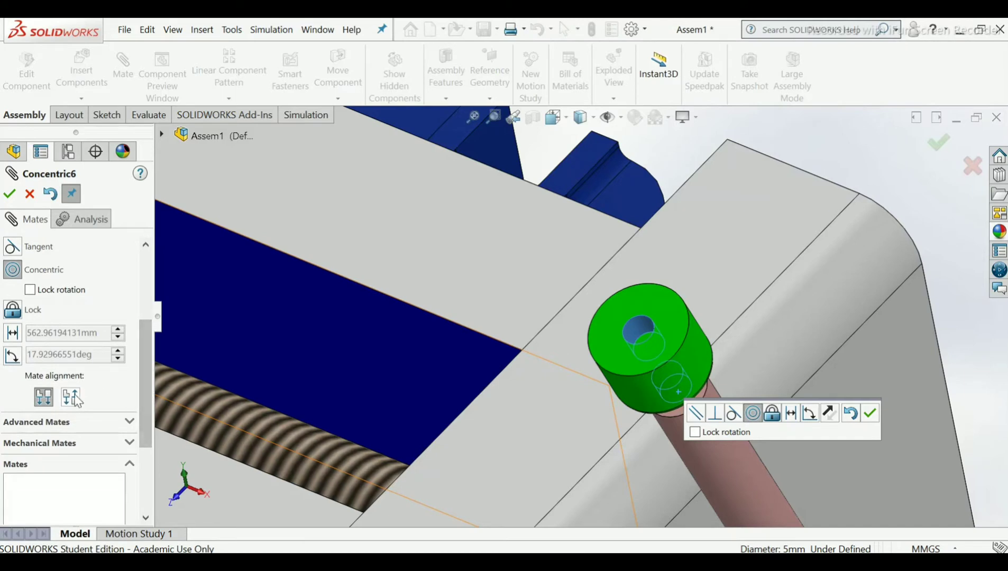
{"action": "left_click", "coordinate": [71, 398]}
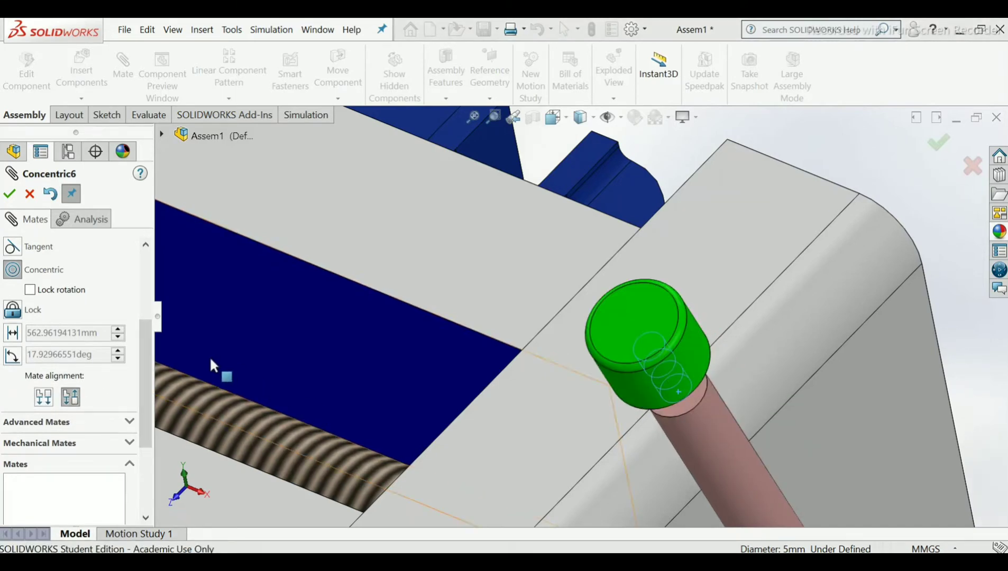
{"action": "left_click", "coordinate": [9, 196]}
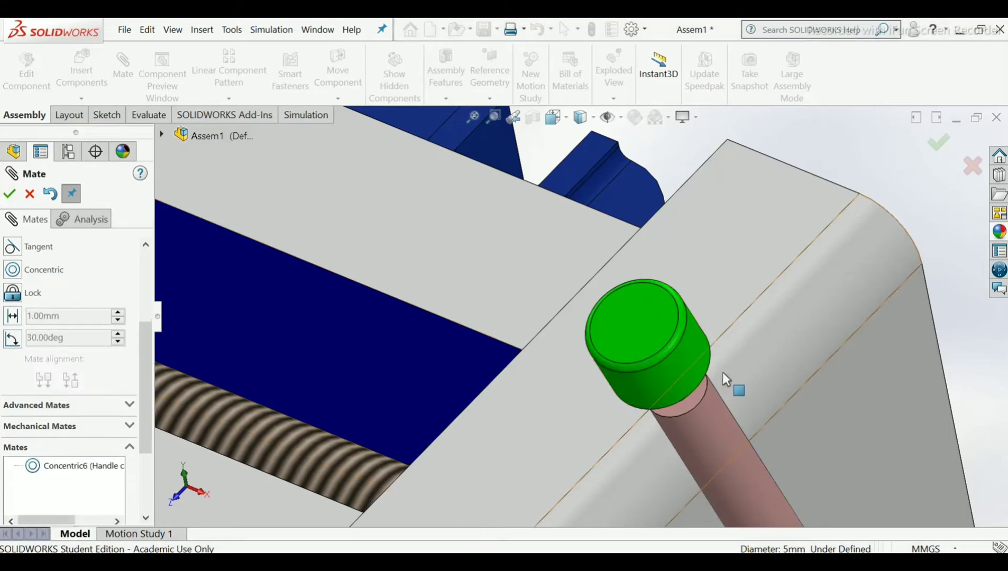
- Add a coincident mate between the handle cap's flat face around the hole and the shoulder face at the handle's upper end
{"action": "middle_click_drag", "start_coordinate": [732, 387], "coordinate": [635, 310]}
{"action": "scroll", "coordinate": [511, 307], "scroll_direction": "up", "scroll_amount": 3}
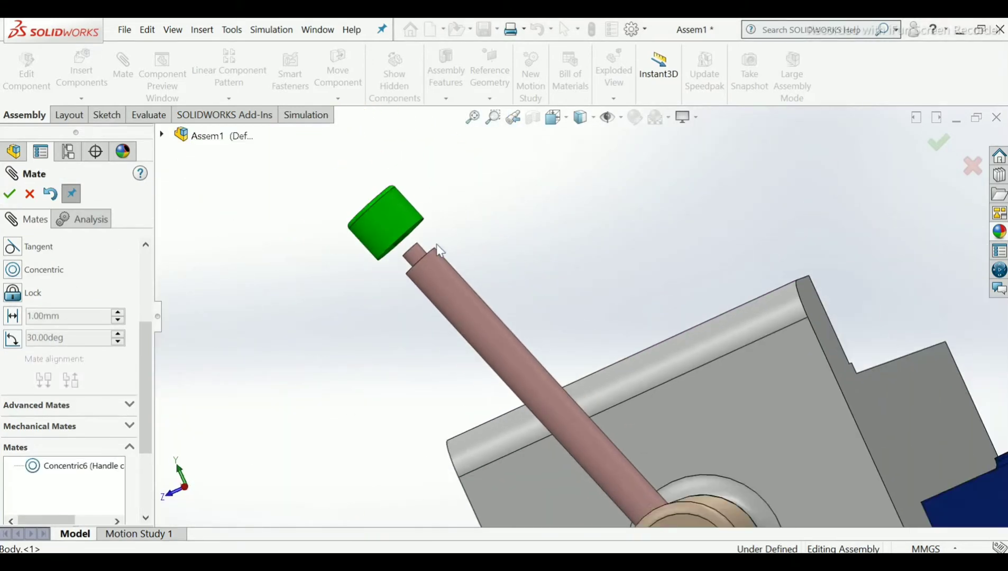
{"action": "middle_click_drag", "start_coordinate": [435, 255], "coordinate": [415, 218]}
{"action": "scroll", "coordinate": [418, 223], "scroll_direction": "down", "scroll_amount": 3}
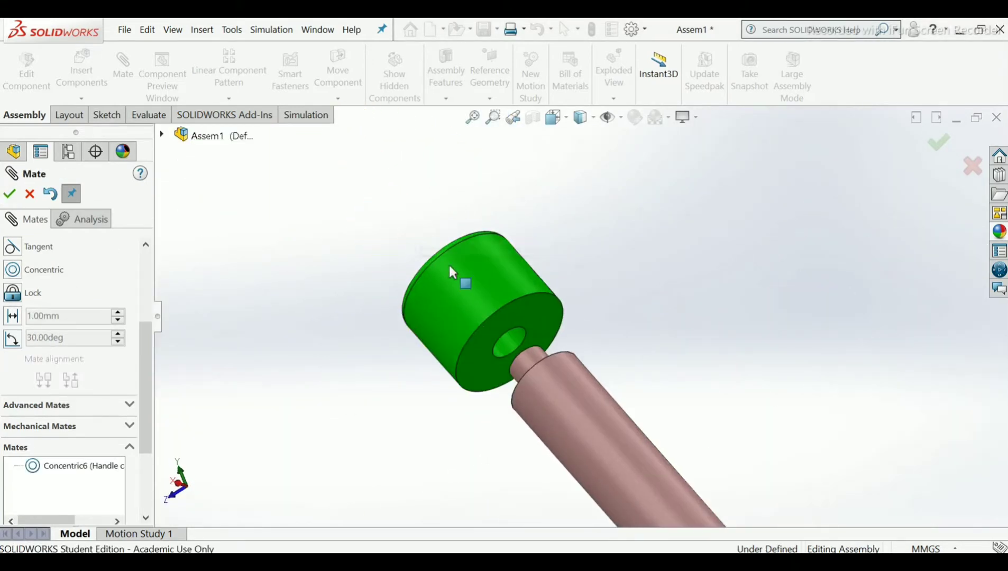
{"action": "left_click", "coordinate": [532, 317]}
{"action": "middle_click_drag", "start_coordinate": [542, 325], "coordinate": [615, 402]}
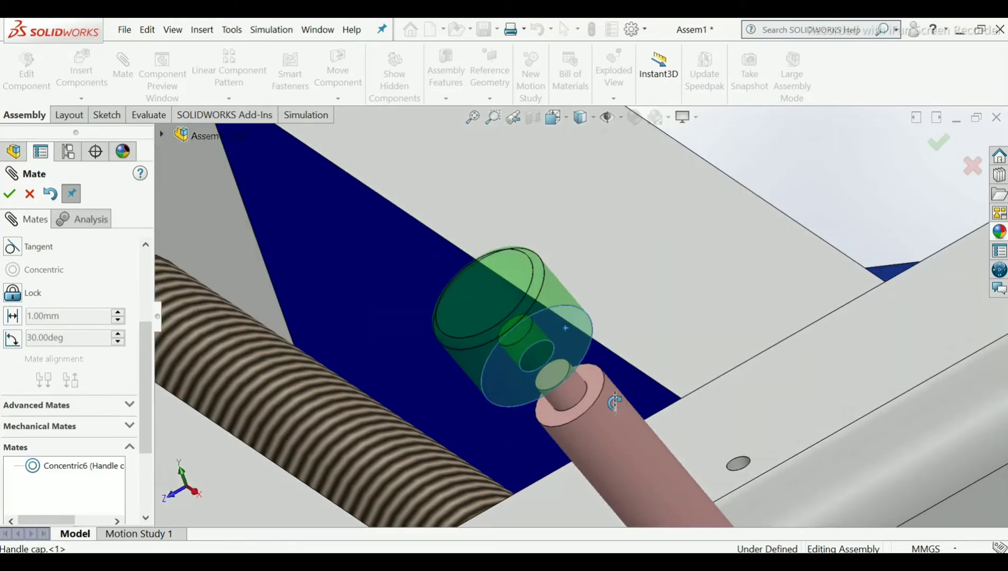
{"action": "left_click", "coordinate": [605, 406]}
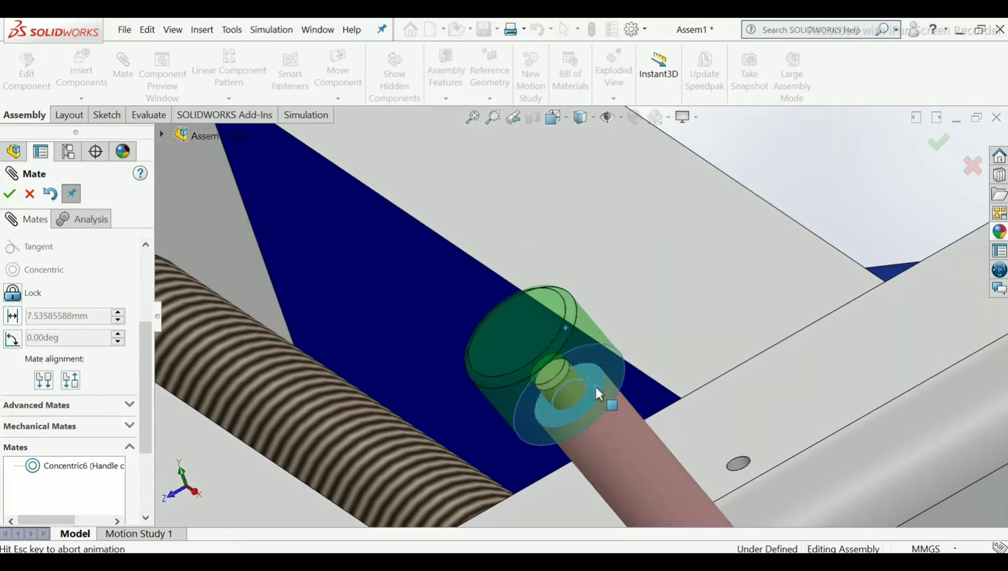
{"action": "left_click", "coordinate": [598, 394]}
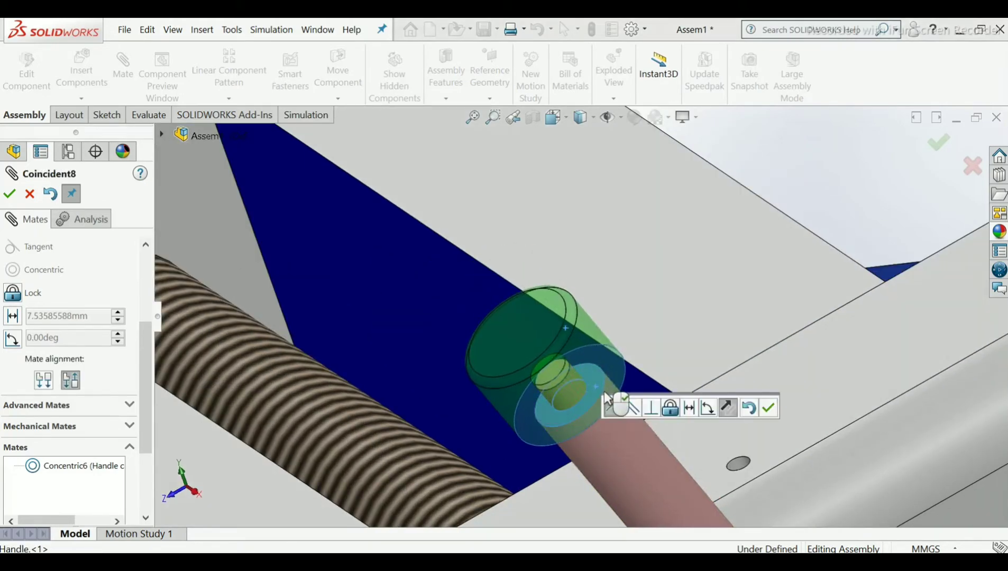
{"action": "left_click", "coordinate": [768, 406]}
{"action": "scroll", "coordinate": [770, 394], "scroll_direction": "down", "scroll_amount": 8}
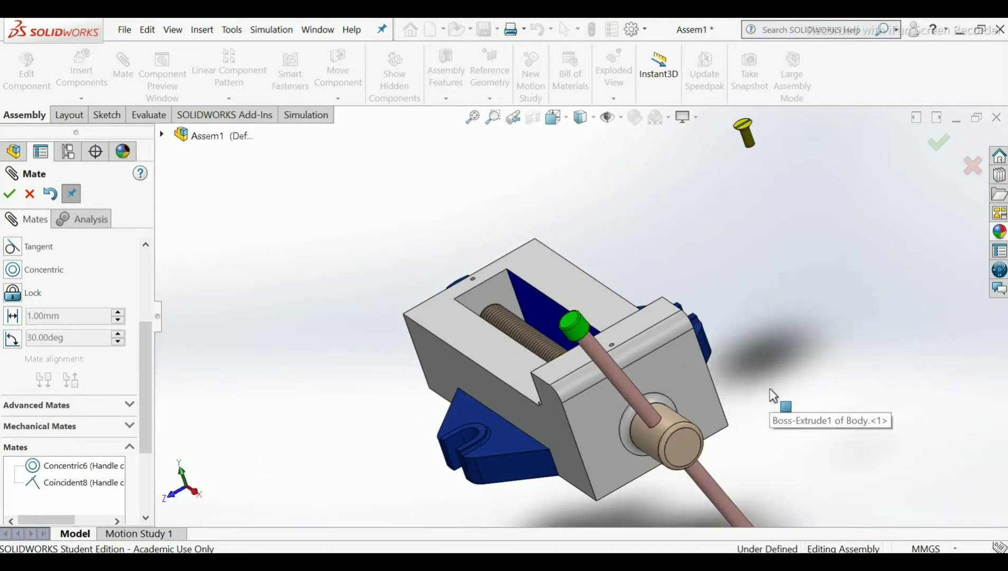
- Slide the handle slightly further out of the screw rod's hole at its capped end and finish the current mating session
{"action": "scroll", "coordinate": [770, 410], "scroll_direction": "down", "scroll_amount": 4}
{"action": "scroll", "coordinate": [623, 361], "scroll_direction": "up", "scroll_amount": 6}
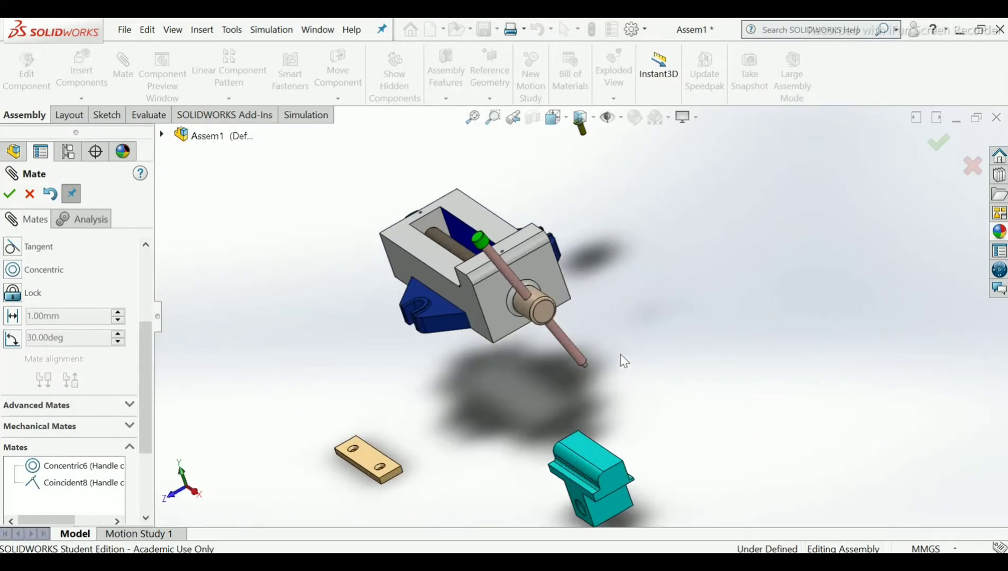
{"action": "scroll", "coordinate": [494, 230], "scroll_direction": "up", "scroll_amount": 8}
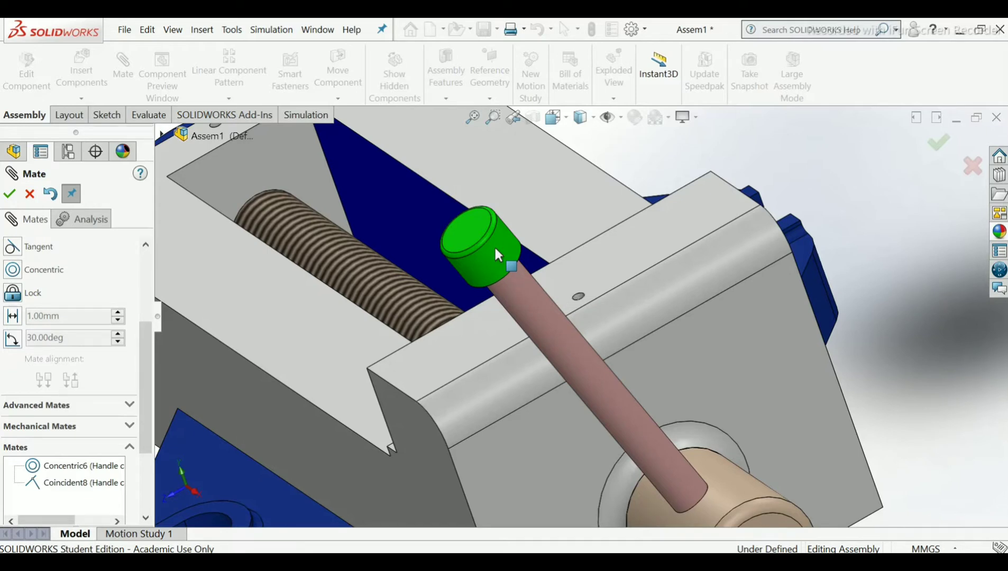
{"action": "scroll", "coordinate": [790, 374], "scroll_direction": "down", "scroll_amount": 6}
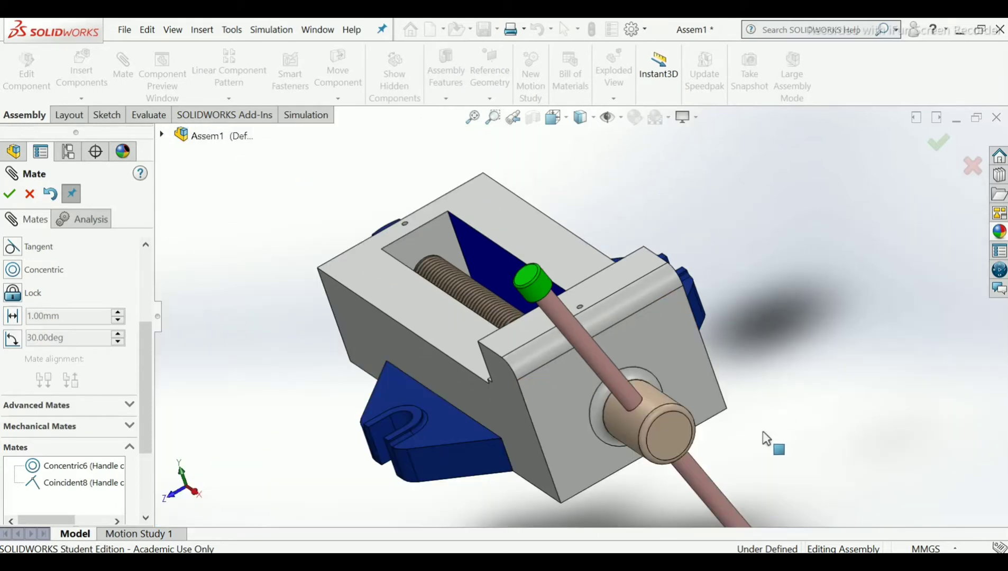
{"action": "scroll", "coordinate": [680, 440], "scroll_direction": "up", "scroll_amount": 5}
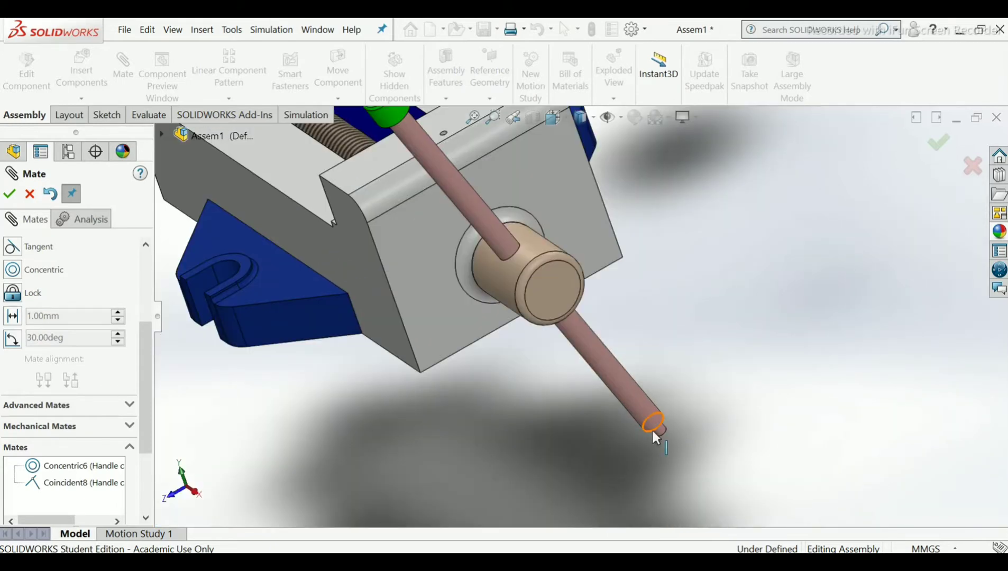
{"action": "scroll", "coordinate": [667, 429], "scroll_direction": "down", "scroll_amount": 5}
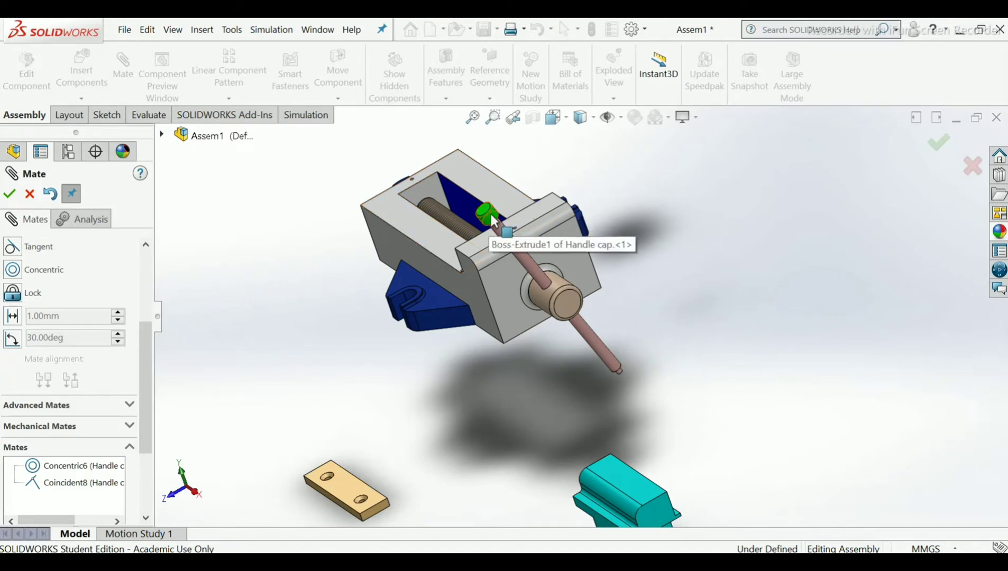
{"action": "left_click_drag", "start_coordinate": [491, 212], "coordinate": [511, 221]}
{"action": "scroll", "coordinate": [511, 219], "scroll_direction": "up", "scroll_amount": 4}
{"action": "left_click", "coordinate": [490, 238]}
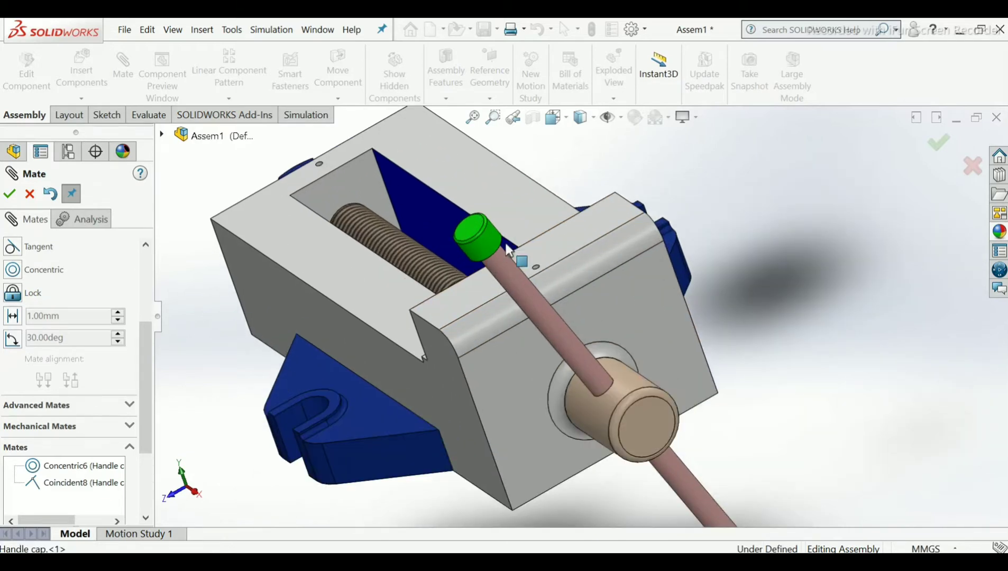
{"action": "left_click_drag", "start_coordinate": [771, 312], "coordinate": [504, 221]}
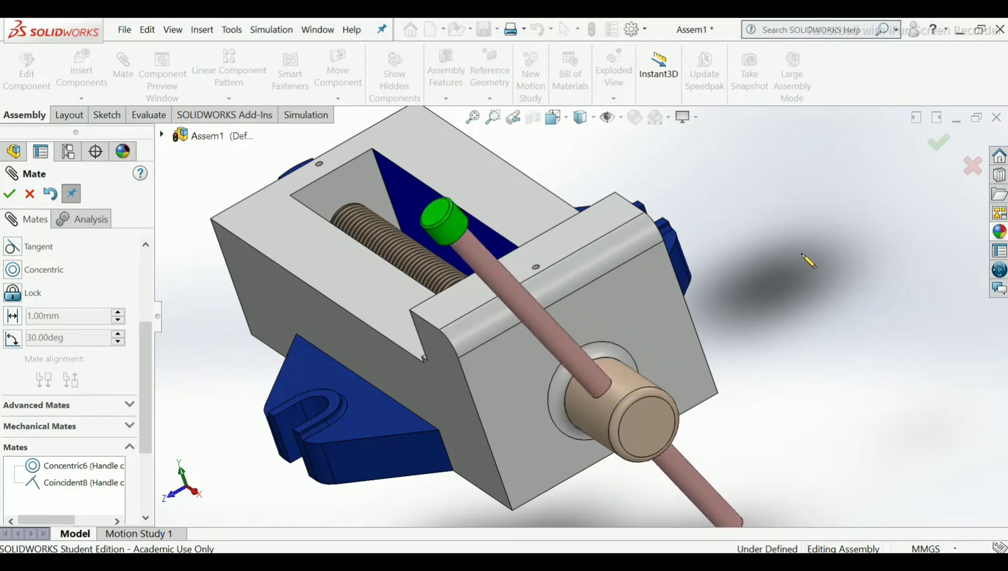
{"action": "left_click", "coordinate": [10, 194]}
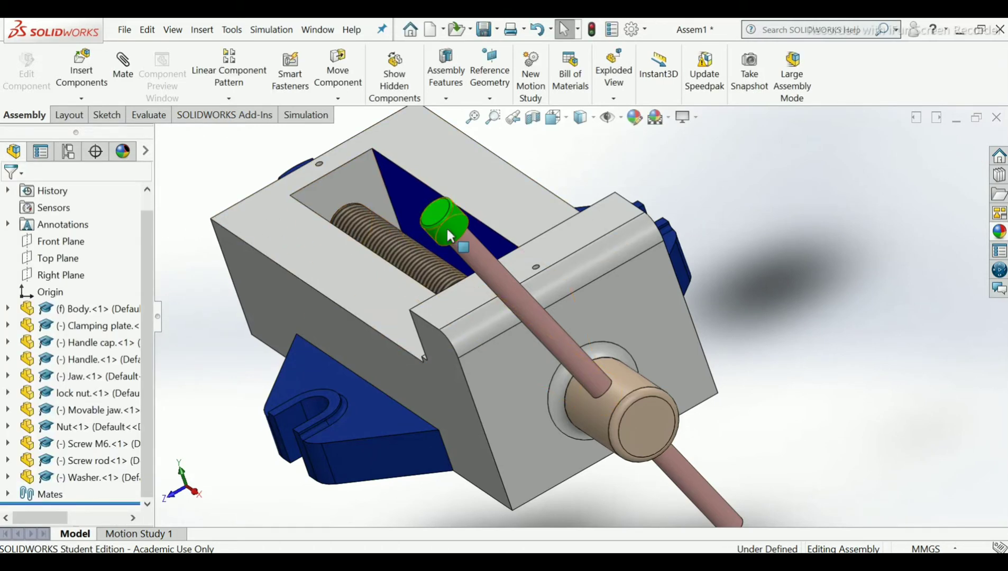
- Create a second copy of the handle cap in the empty space beside the vice body
{"action": "left_click_drag", "start_coordinate": [447, 226], "coordinate": [773, 256]}
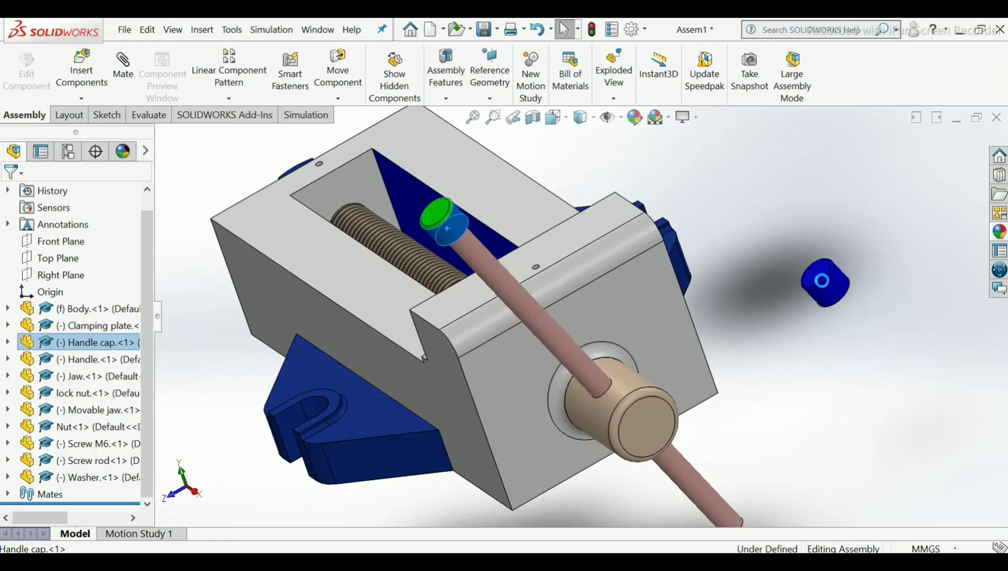
{"action": "left_click", "coordinate": [846, 333]}
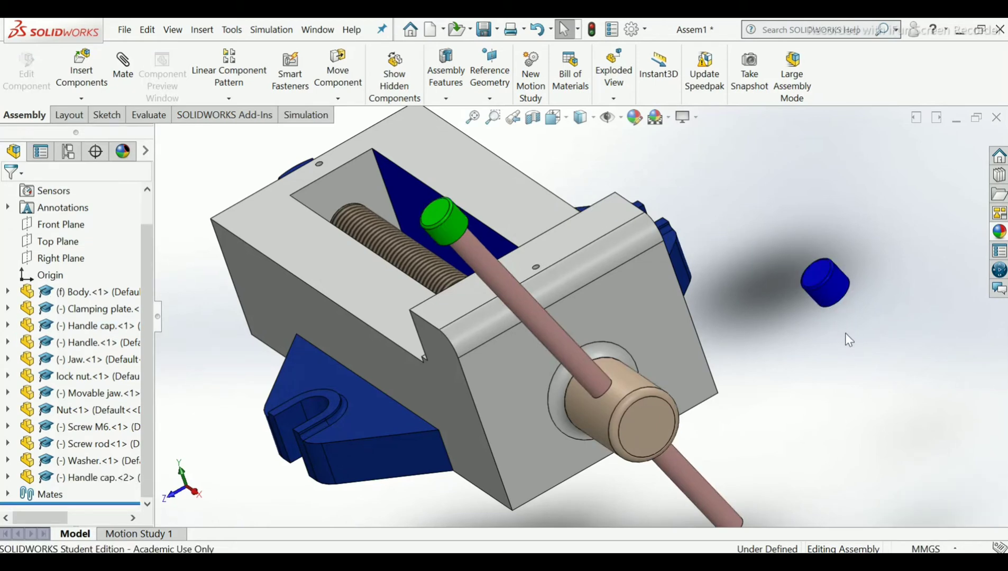
{"action": "scroll", "coordinate": [821, 323], "scroll_direction": "up", "scroll_amount": 2}
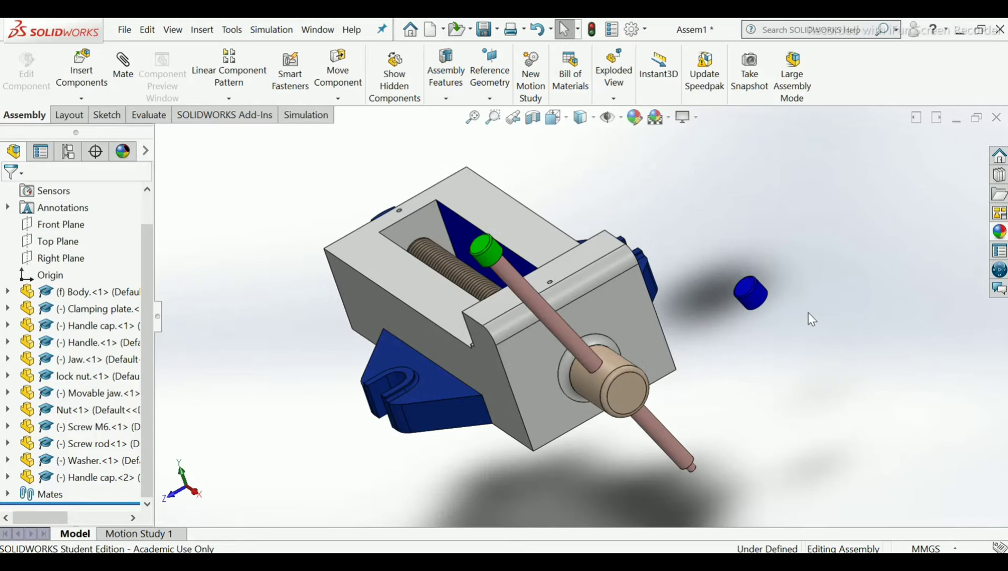
- Remove the blue part-level appearance from the handle cap
{"action": "left_click", "coordinate": [493, 248]}
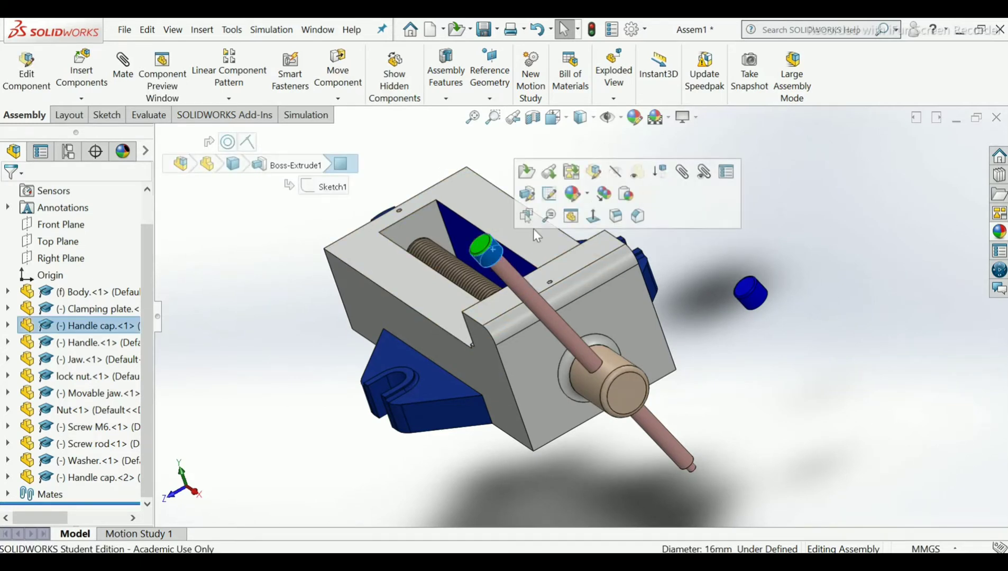
{"action": "left_click", "coordinate": [575, 194]}
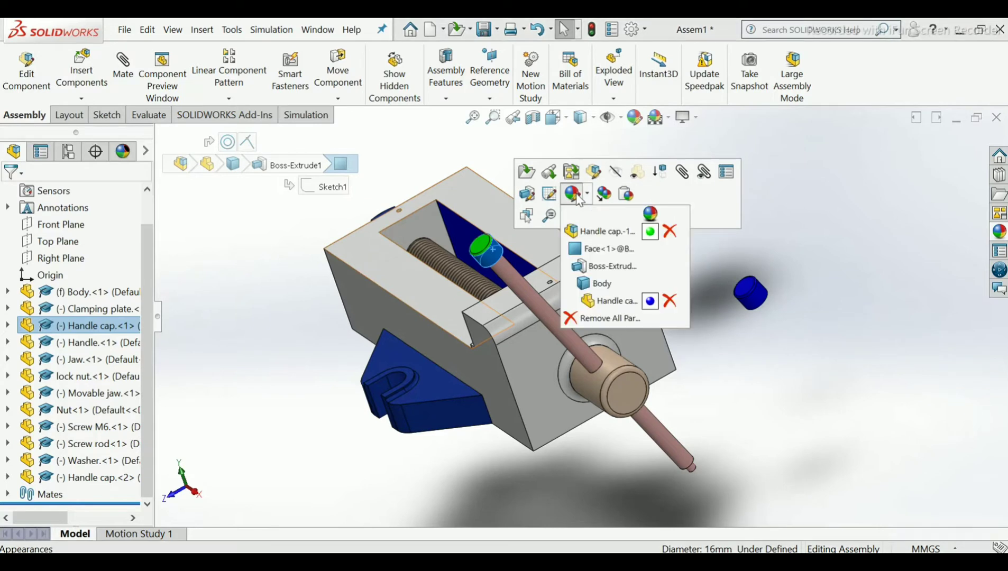
{"action": "left_click", "coordinate": [669, 301]}
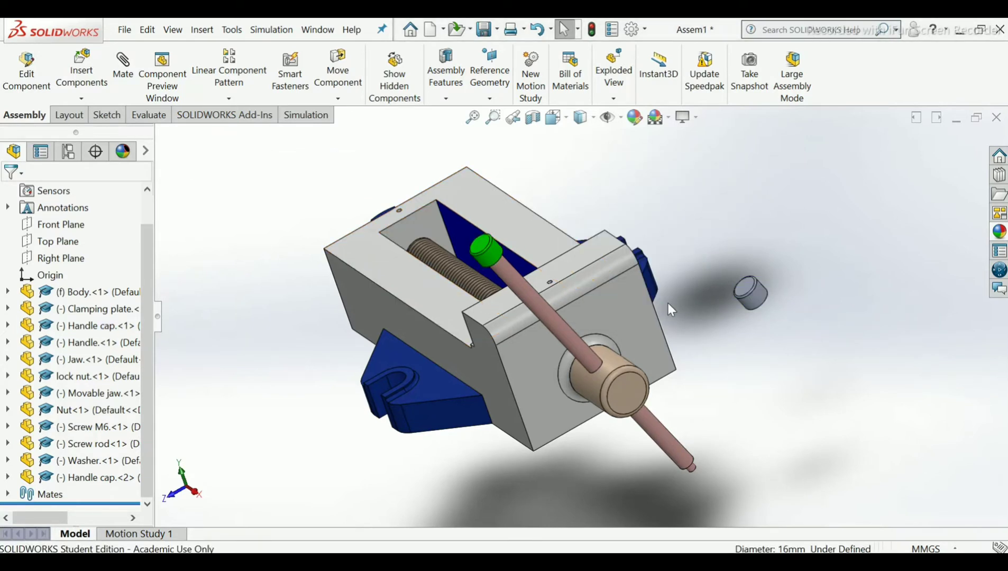
- Apply the bright green standard colour to the copied handle cap at part document level
{"action": "left_click", "coordinate": [751, 300]}
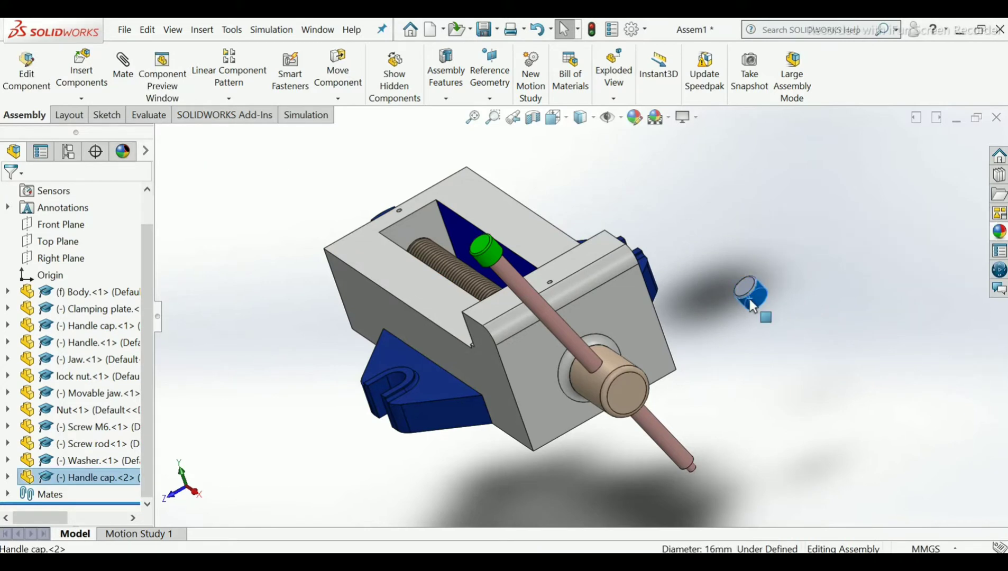
{"action": "right_click", "coordinate": [750, 300]}
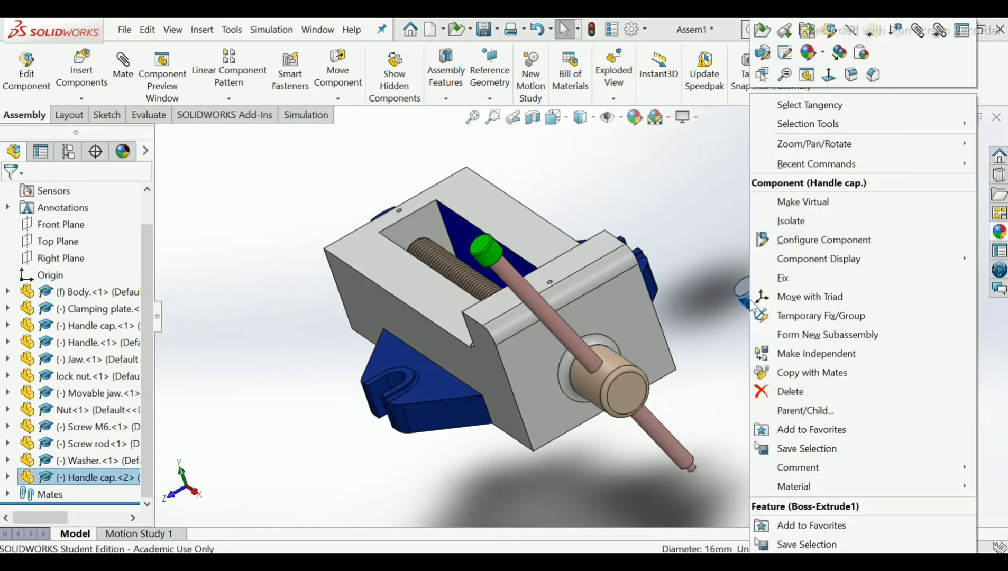
{"action": "left_click", "coordinate": [810, 53]}
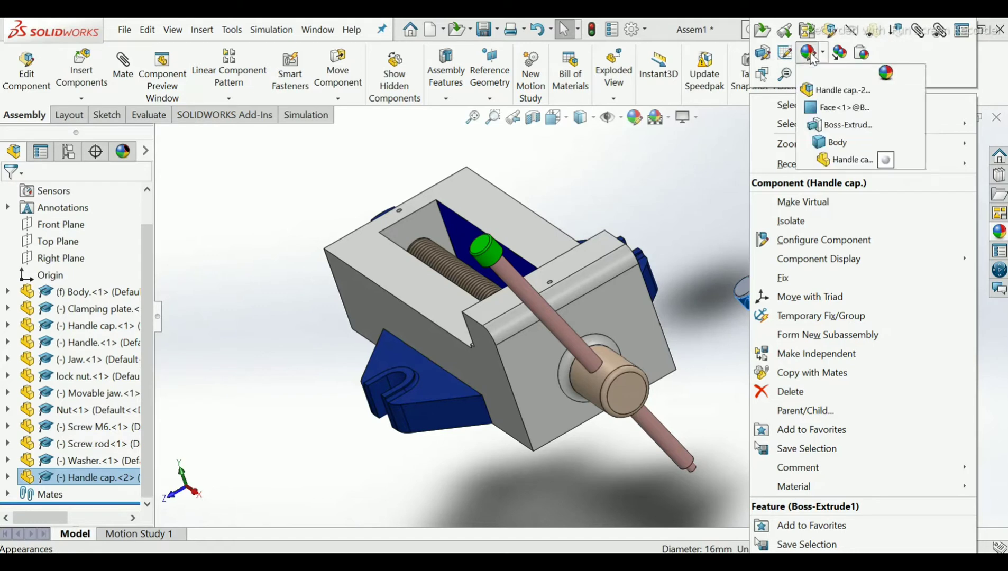
{"action": "left_click", "coordinate": [841, 160]}
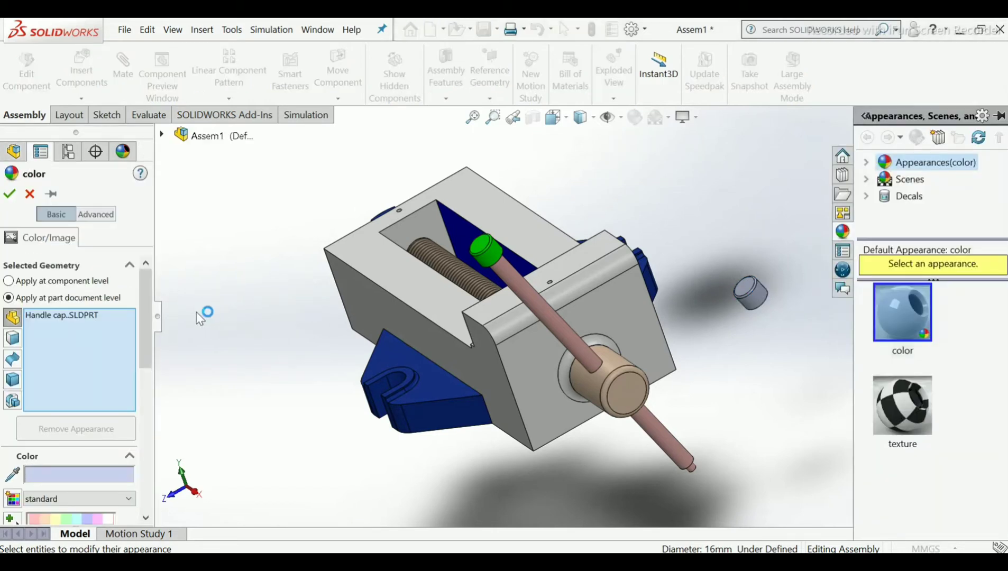
{"action": "left_click_drag", "start_coordinate": [144, 335], "coordinate": [147, 393]}
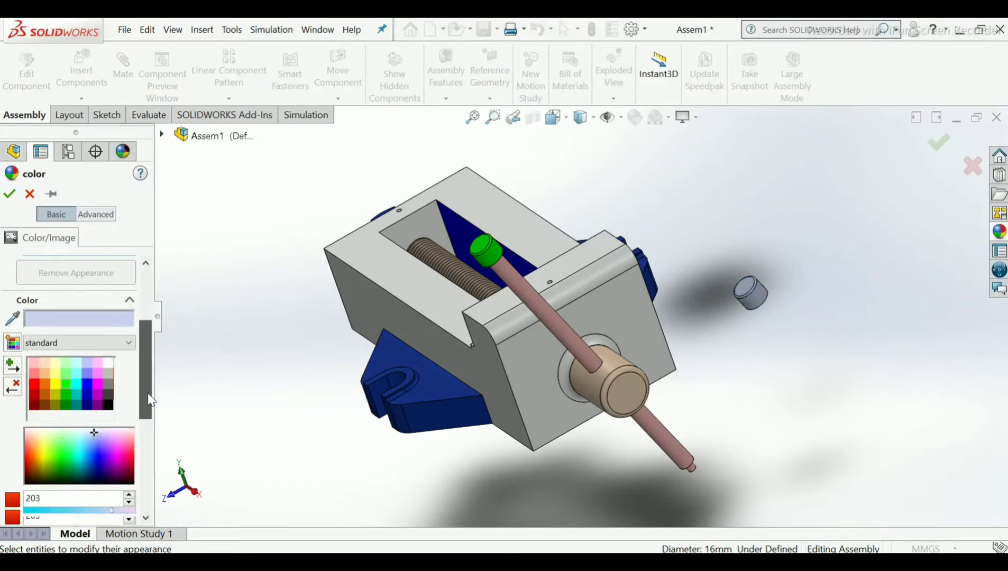
{"action": "left_click", "coordinate": [64, 384]}
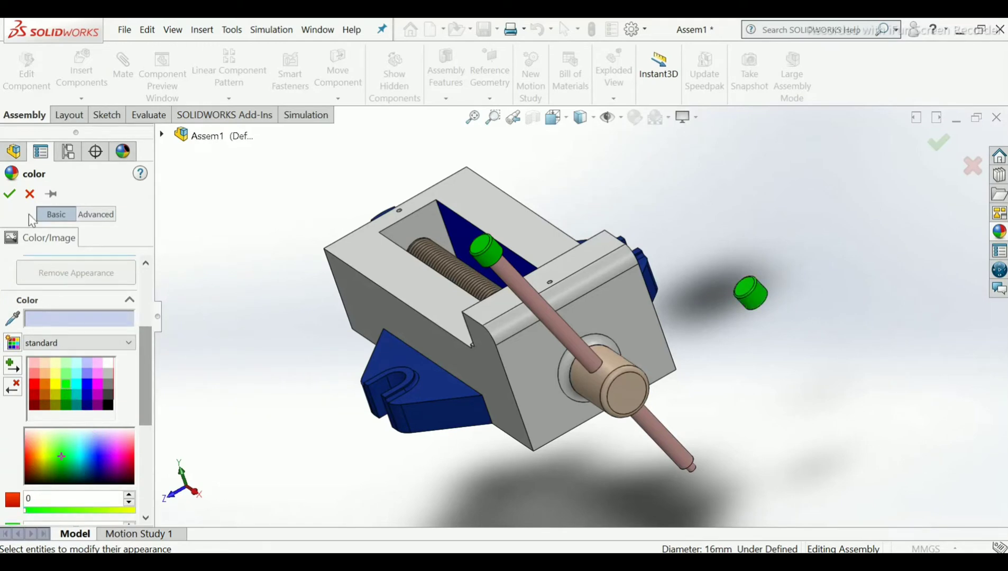
{"action": "left_click", "coordinate": [10, 194]}
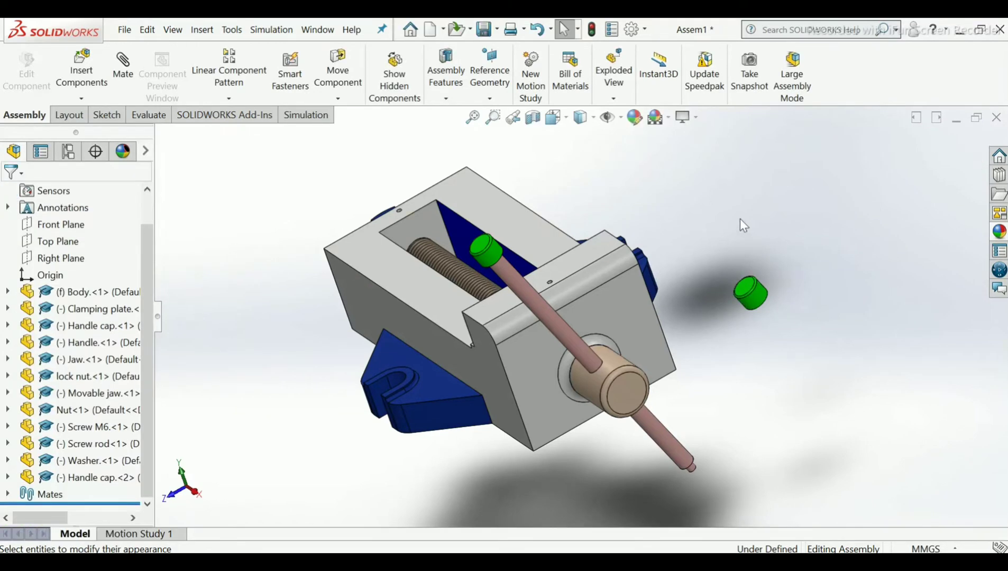
- Add a concentric mate between the second handle cap's hole and the pin at the handle's free end, with the alignment flipped to aligned
{"action": "left_click", "coordinate": [125, 68]}
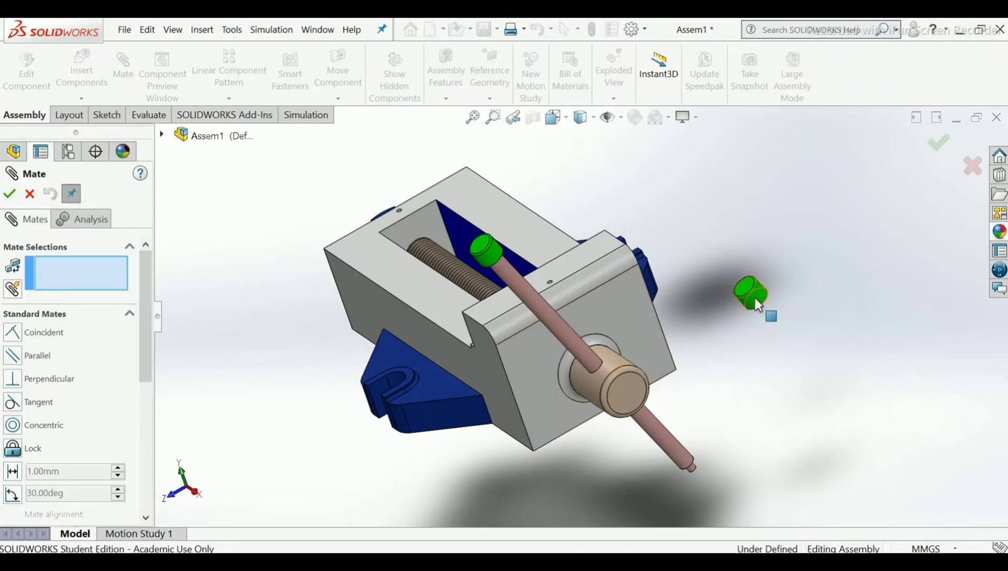
{"action": "middle_click_drag", "start_coordinate": [755, 298], "coordinate": [728, 217]}
{"action": "scroll", "coordinate": [770, 285], "scroll_direction": "down", "scroll_amount": 8}
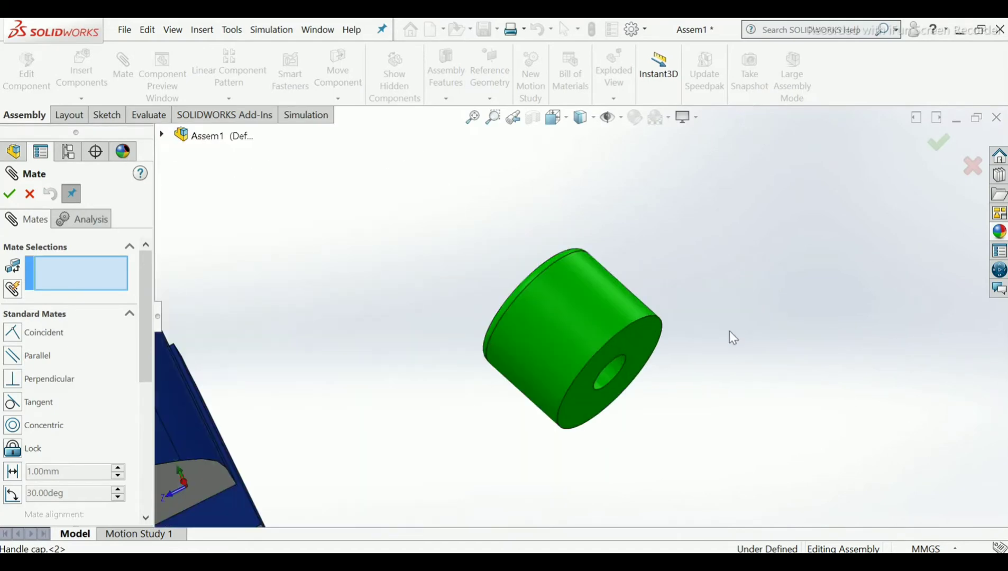
{"action": "left_click", "coordinate": [610, 369]}
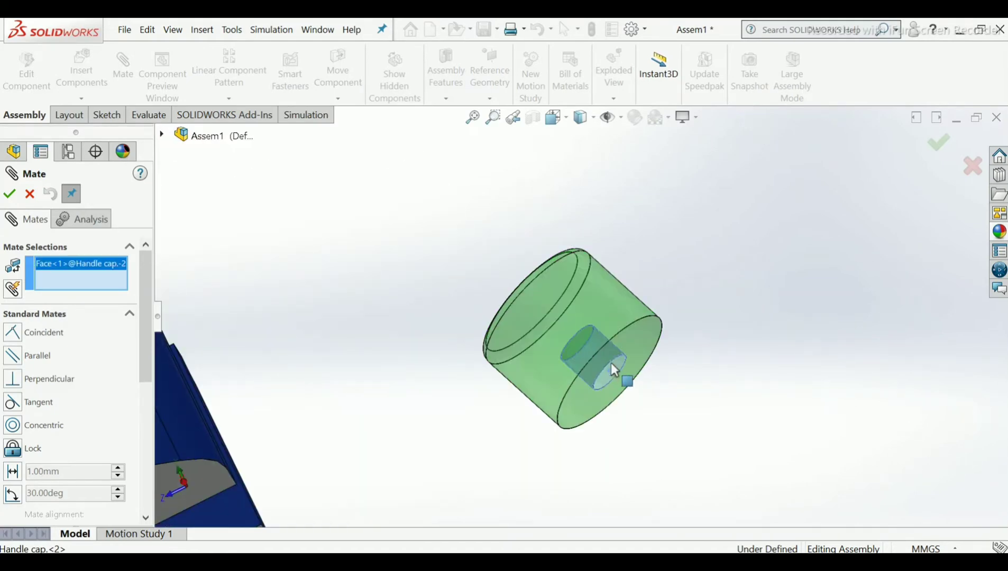
{"action": "scroll", "coordinate": [601, 359], "scroll_direction": "down", "scroll_amount": 5}
{"action": "scroll", "coordinate": [606, 364], "scroll_direction": "up", "scroll_amount": 10}
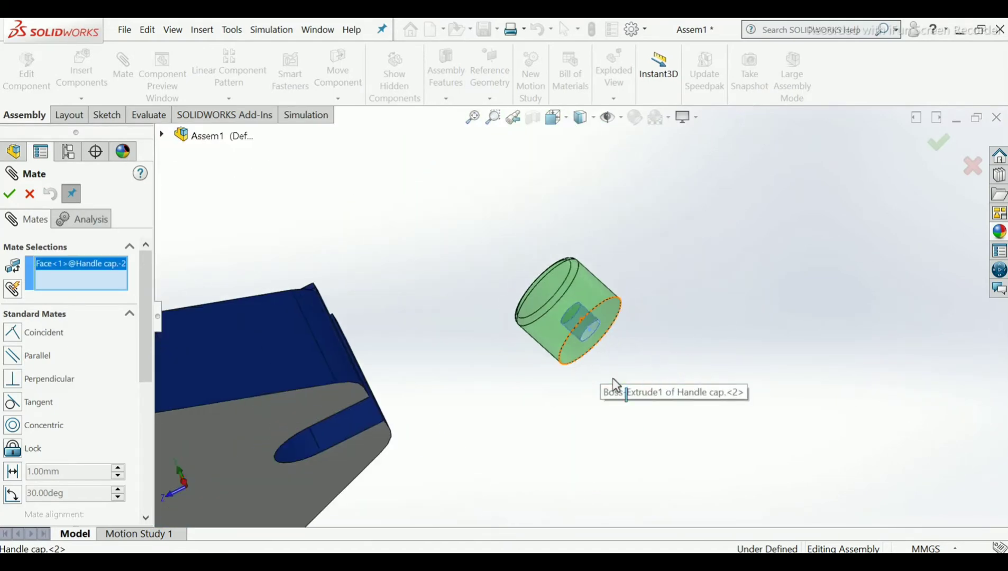
{"action": "scroll", "coordinate": [460, 378], "scroll_direction": "down", "scroll_amount": 10}
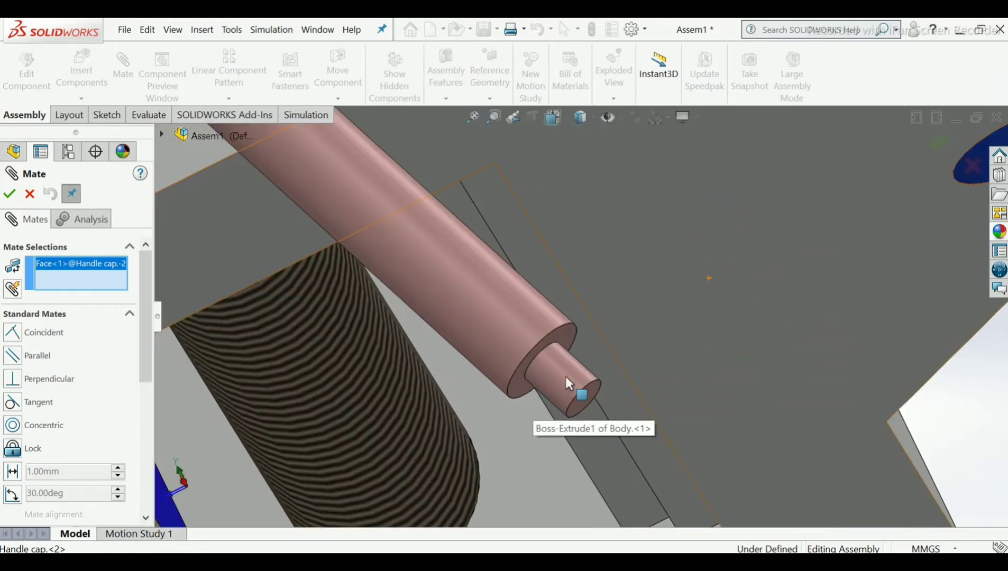
{"action": "left_click", "coordinate": [566, 377]}
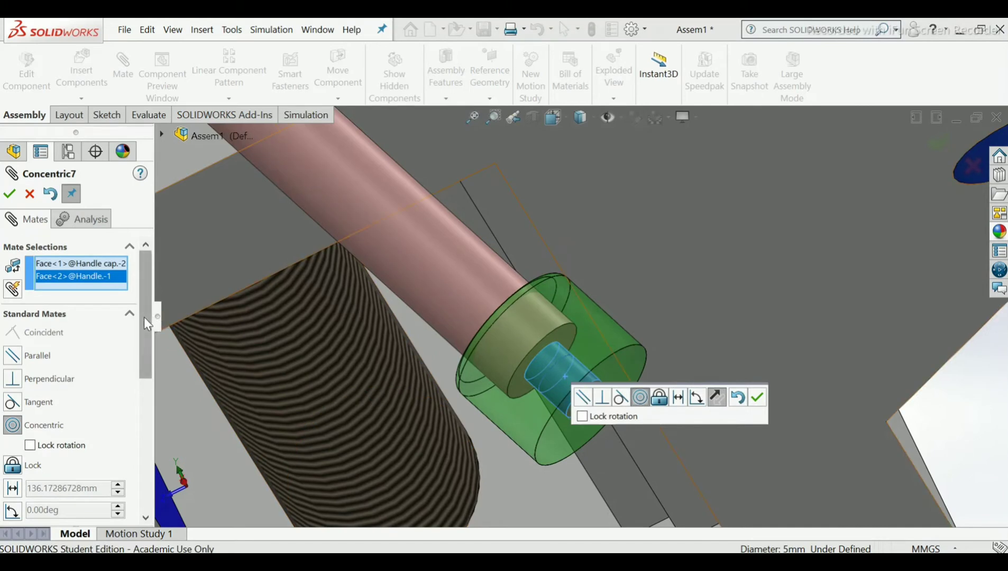
{"action": "left_click_drag", "start_coordinate": [144, 317], "coordinate": [138, 417]}
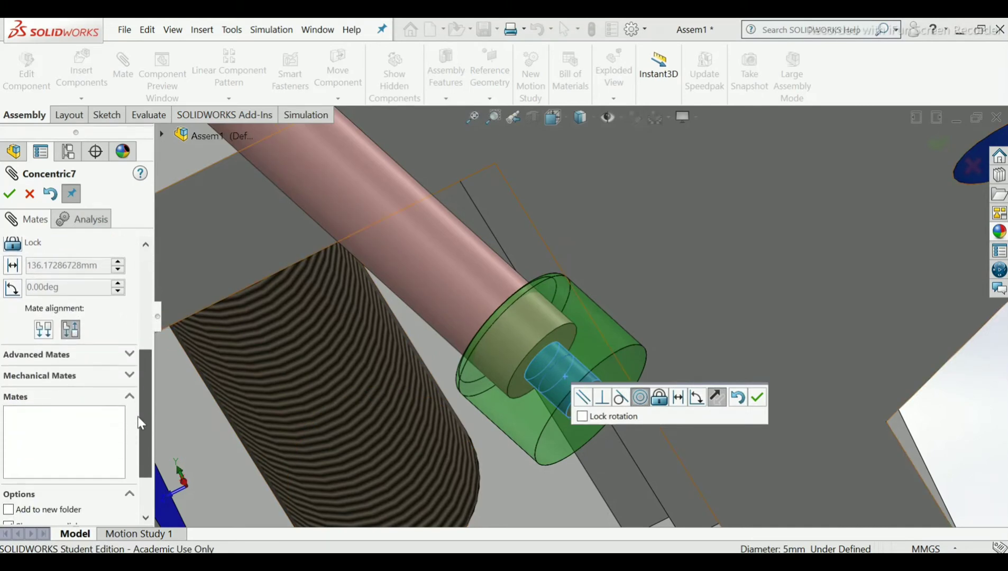
{"action": "left_click", "coordinate": [46, 336]}
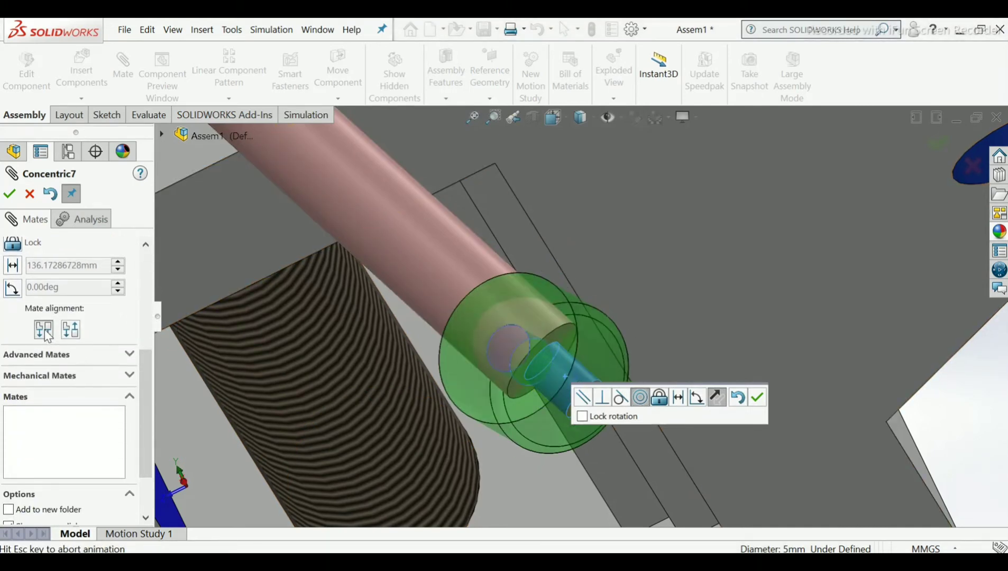
{"action": "left_click", "coordinate": [9, 193]}
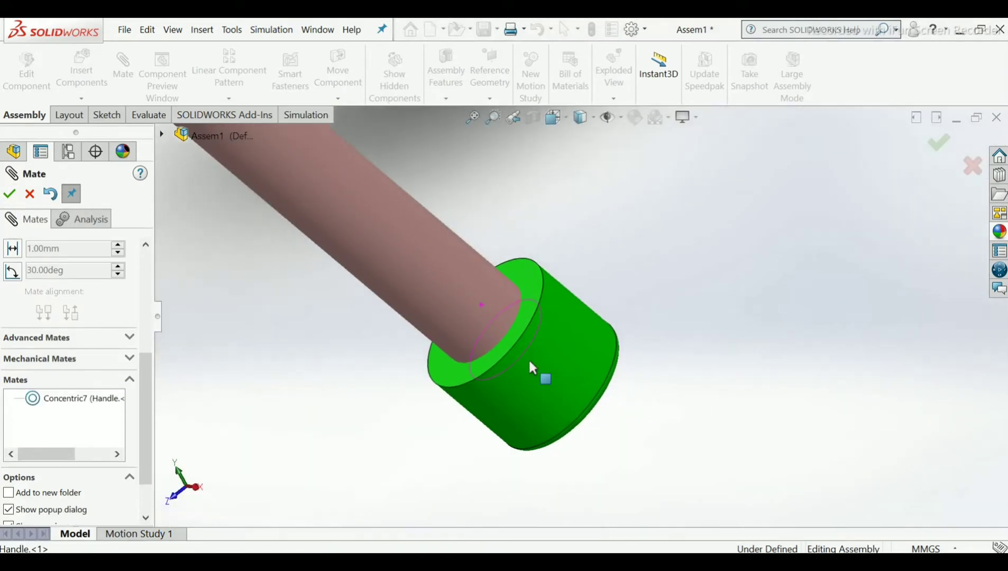
- Slide the second cap clear of the handle's shoulder and add a coincident mate between its flat face around the hole and that shoulder face
{"action": "left_click", "coordinate": [530, 296]}
{"action": "left_click_drag", "start_coordinate": [567, 332], "coordinate": [602, 363]}
{"action": "left_click", "coordinate": [730, 275]}
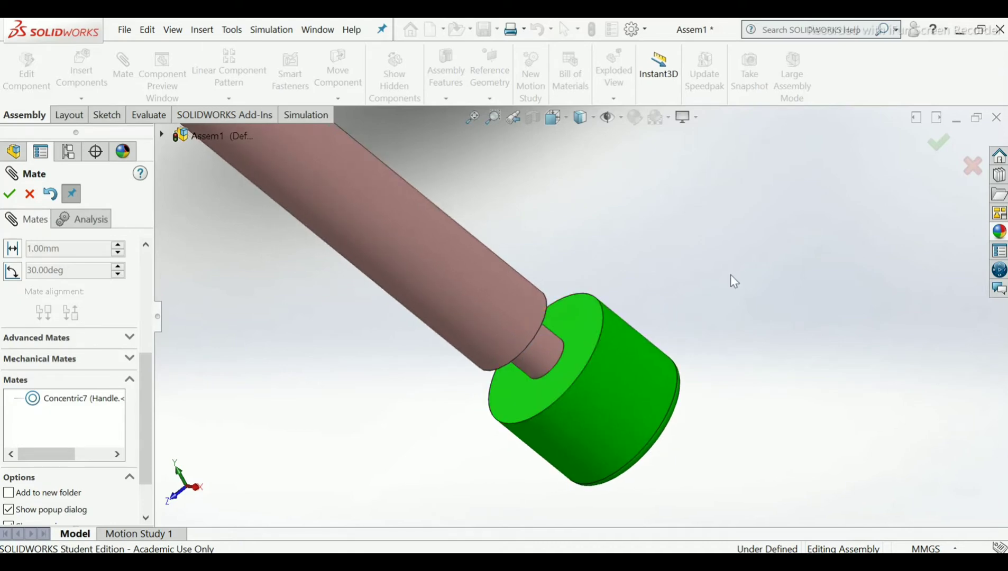
{"action": "left_click", "coordinate": [581, 315]}
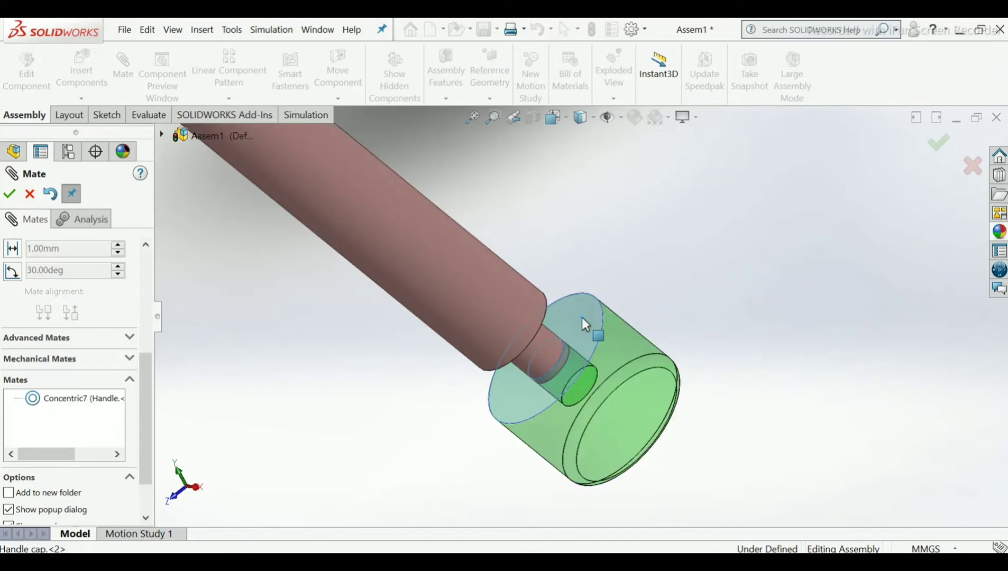
{"action": "scroll", "coordinate": [556, 320], "scroll_direction": "down", "scroll_amount": 5}
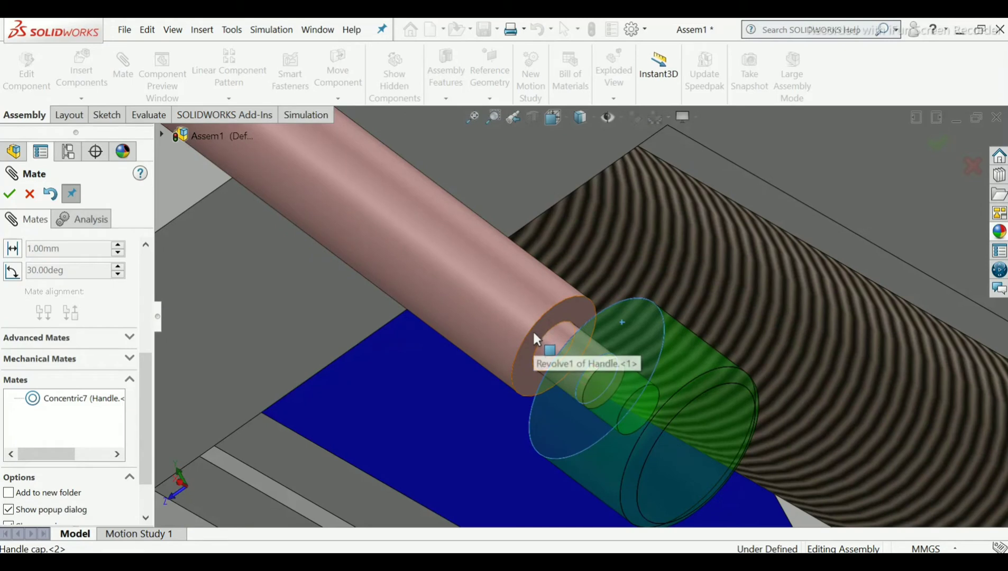
{"action": "left_click", "coordinate": [536, 332]}
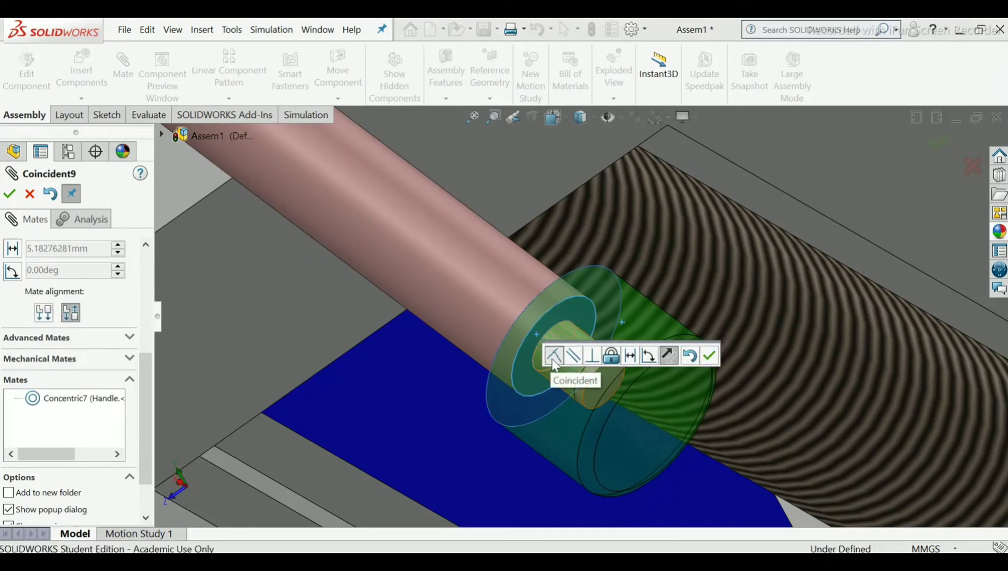
{"action": "left_click", "coordinate": [709, 355]}
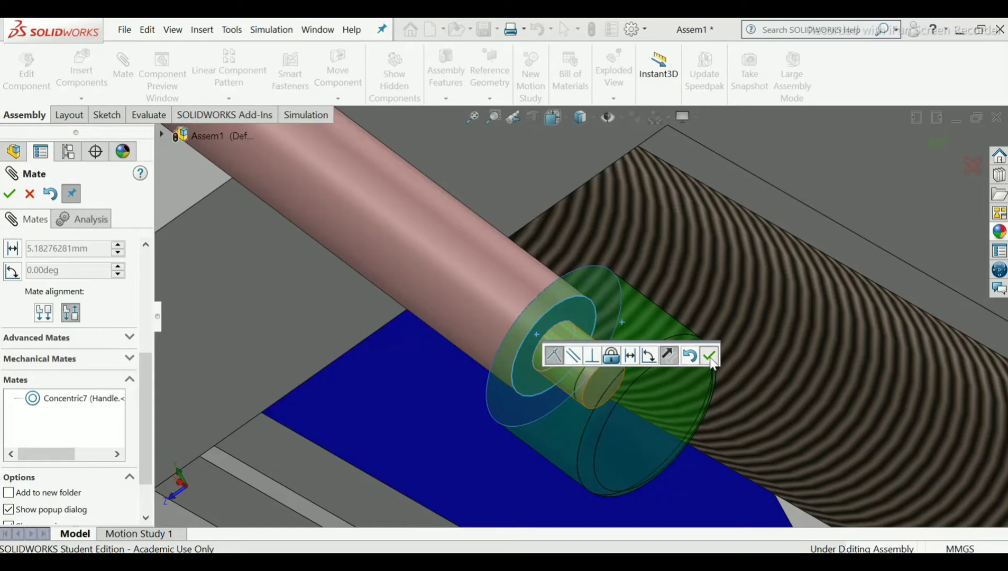
- Move the capped handle in the screw rod's head to try out its remaining freedom
{"action": "scroll", "coordinate": [705, 364], "scroll_direction": "up", "scroll_amount": 5}
{"action": "scroll", "coordinate": [706, 359], "scroll_direction": "up", "scroll_amount": 5}
{"action": "middle_click_drag", "start_coordinate": [706, 359], "coordinate": [682, 394]}
{"action": "left_click_drag", "start_coordinate": [674, 403], "coordinate": [712, 426]}
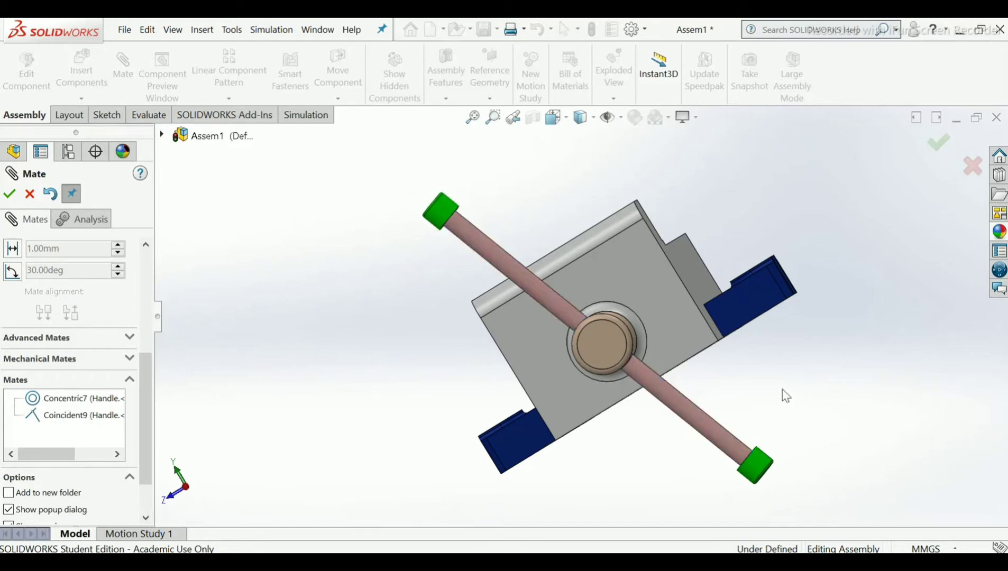
{"action": "middle_click_drag", "start_coordinate": [765, 375], "coordinate": [806, 378]}
{"action": "scroll", "coordinate": [793, 386], "scroll_direction": "up", "scroll_amount": 3}
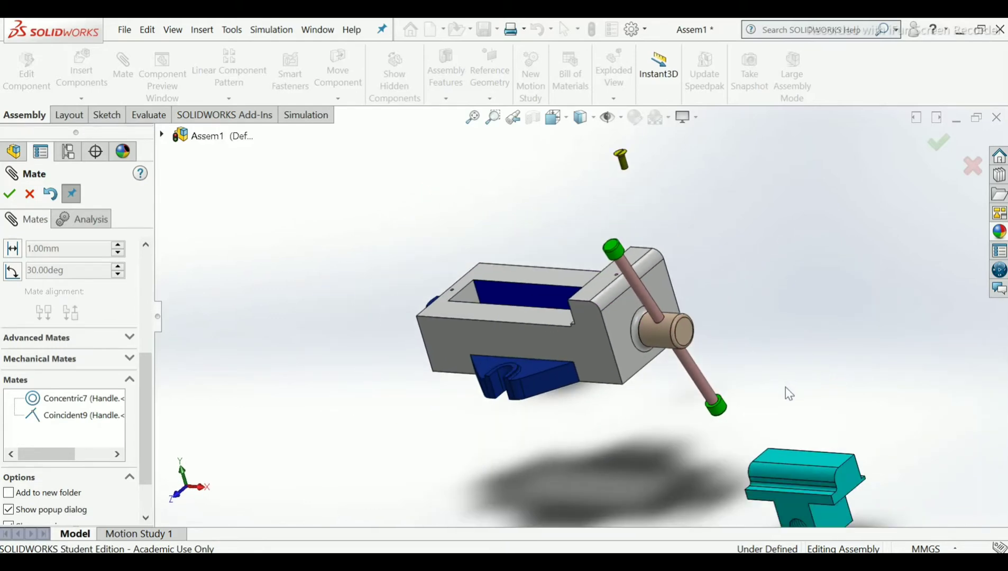
- Add a concentric mate between the movable jaw's threaded hole and the screw rod's thread, with the alignment flipped to aligned
{"action": "scroll", "coordinate": [582, 301], "scroll_direction": "down", "scroll_amount": 5}
{"action": "middle_click_drag", "start_coordinate": [556, 284], "coordinate": [545, 334]}
{"action": "scroll", "coordinate": [545, 336], "scroll_direction": "up", "scroll_amount": 5}
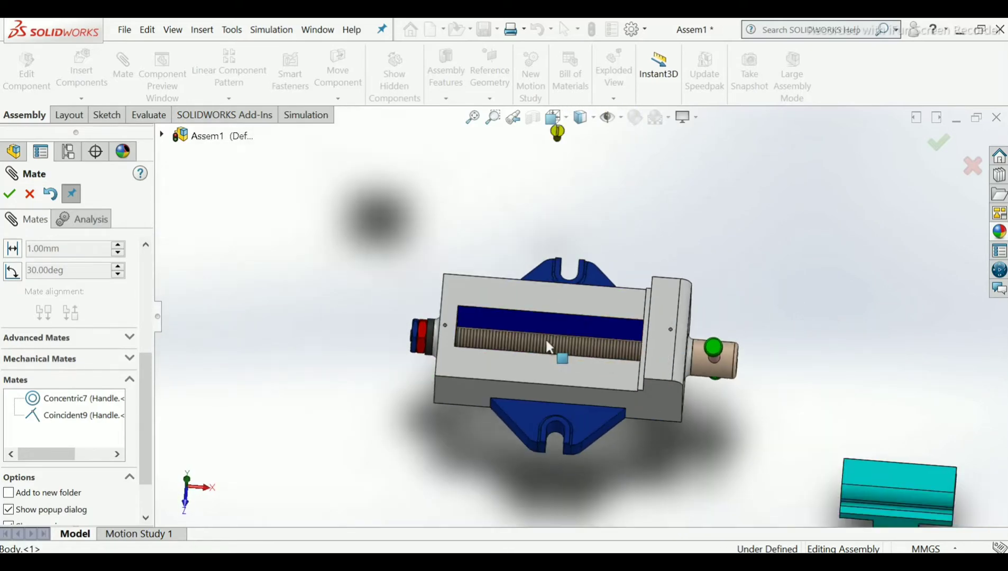
{"action": "scroll", "coordinate": [740, 380], "scroll_direction": "down", "scroll_amount": 3}
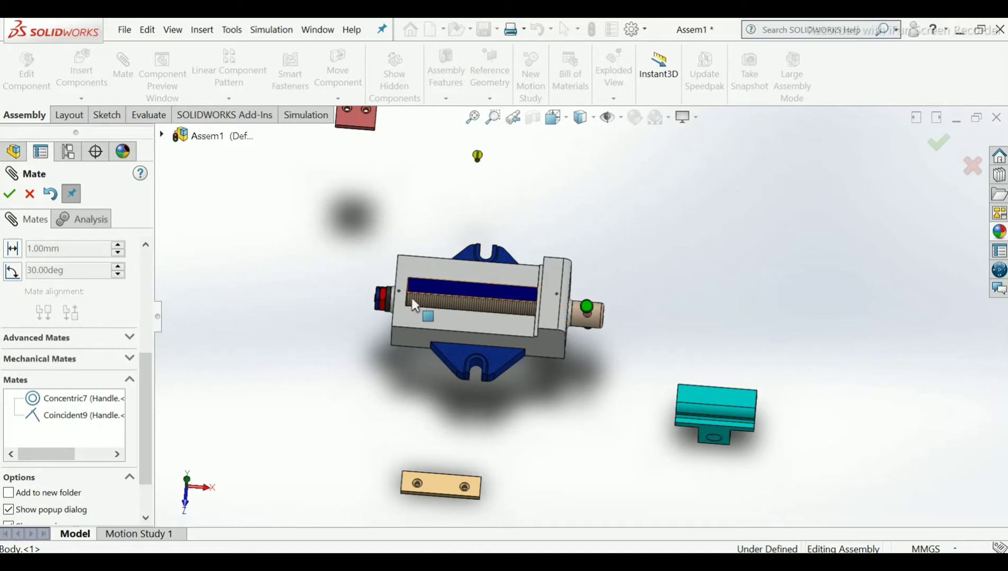
{"action": "scroll", "coordinate": [616, 412], "scroll_direction": "down", "scroll_amount": 3}
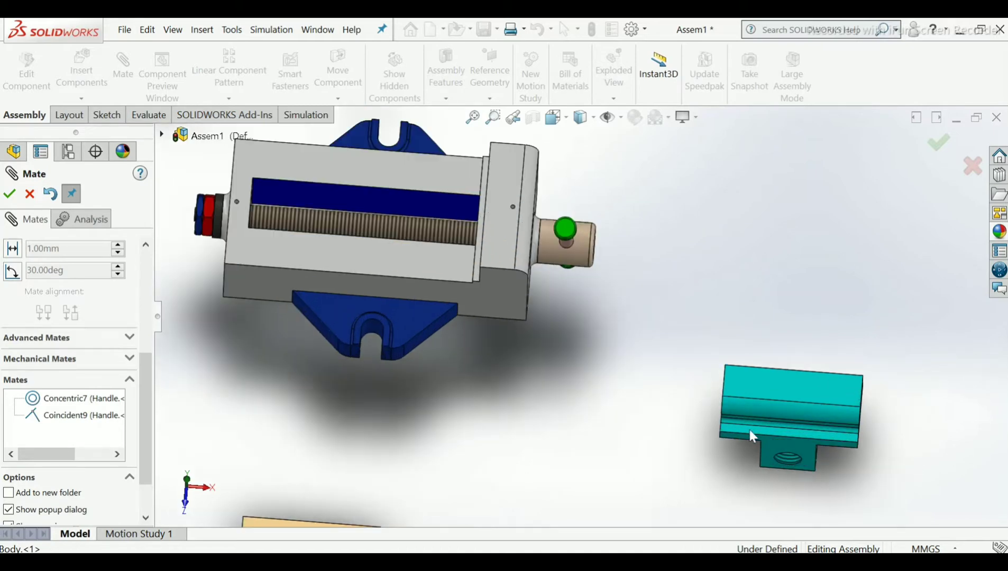
{"action": "scroll", "coordinate": [821, 467], "scroll_direction": "down", "scroll_amount": 2}
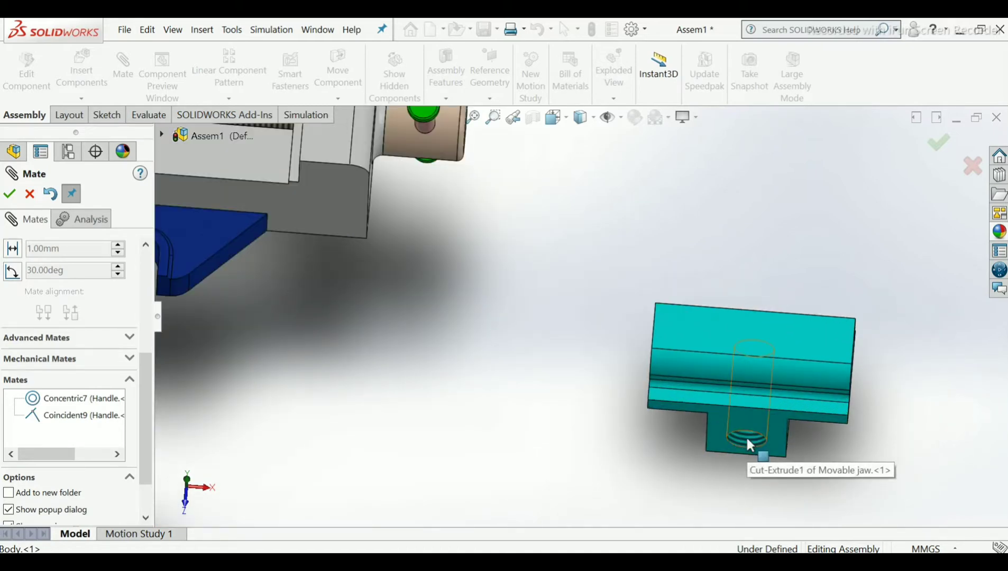
{"action": "left_click", "coordinate": [747, 440]}
{"action": "scroll", "coordinate": [747, 439], "scroll_direction": "up", "scroll_amount": 5}
{"action": "scroll", "coordinate": [391, 232], "scroll_direction": "down", "scroll_amount": 2}
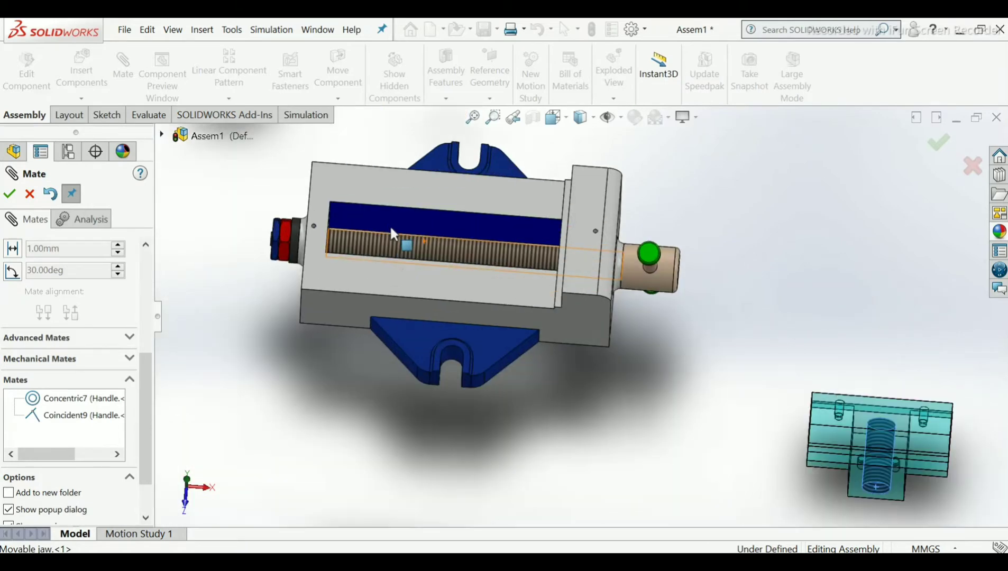
{"action": "scroll", "coordinate": [424, 262], "scroll_direction": "down", "scroll_amount": 5}
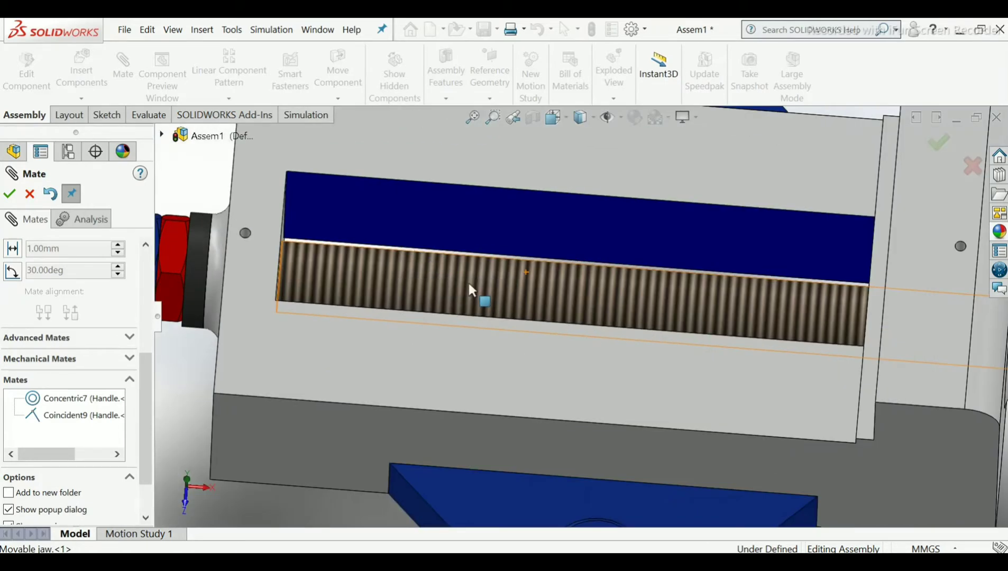
{"action": "left_click", "coordinate": [470, 286]}
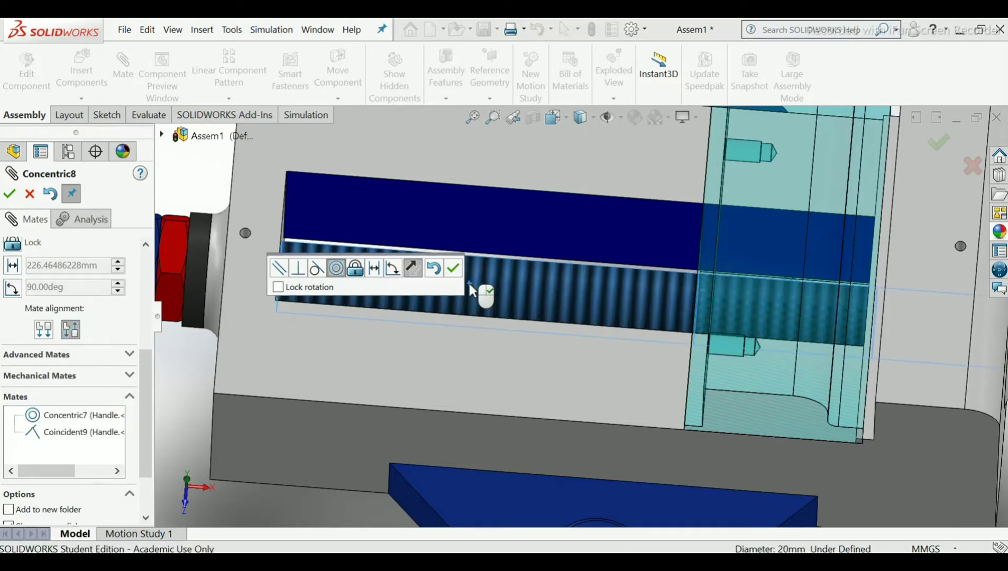
{"action": "left_click", "coordinate": [44, 331]}
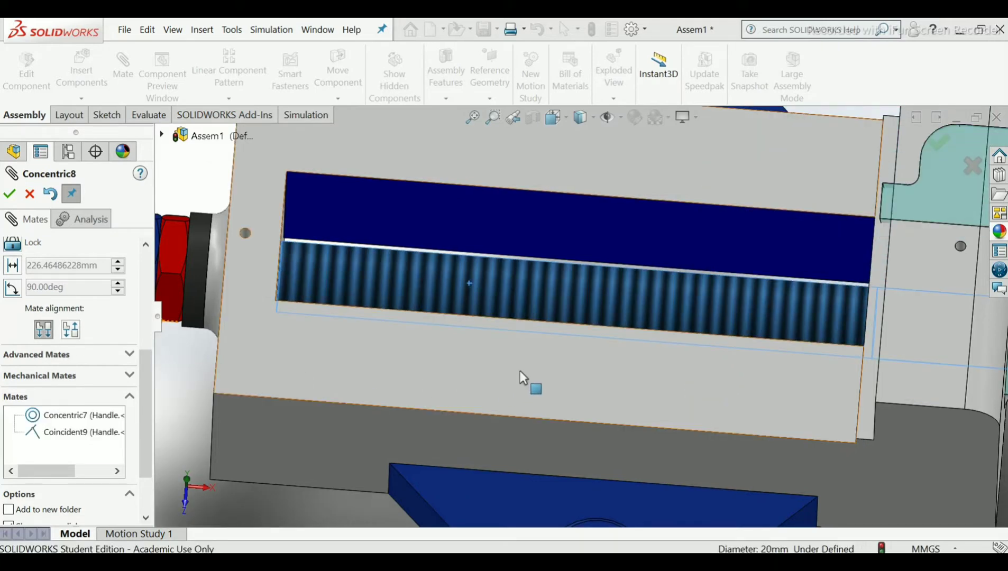
{"action": "scroll", "coordinate": [529, 373], "scroll_direction": "up", "scroll_amount": 3}
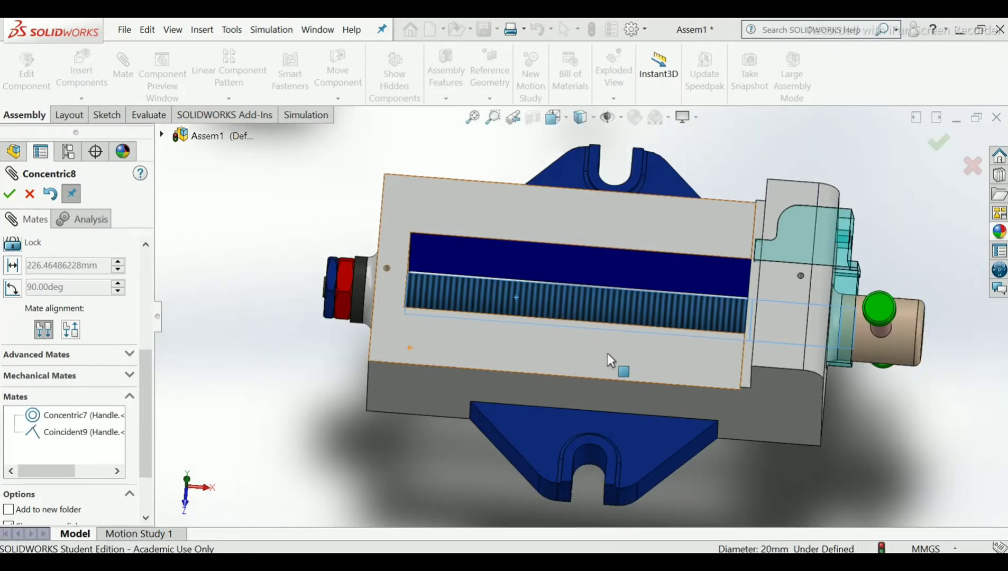
{"action": "left_click", "coordinate": [9, 194]}
- Slide the movable jaw along the screw over the body's slot and add a coincident mate between its underside and the body's top face
{"action": "left_click_drag", "start_coordinate": [824, 246], "coordinate": [582, 250]}
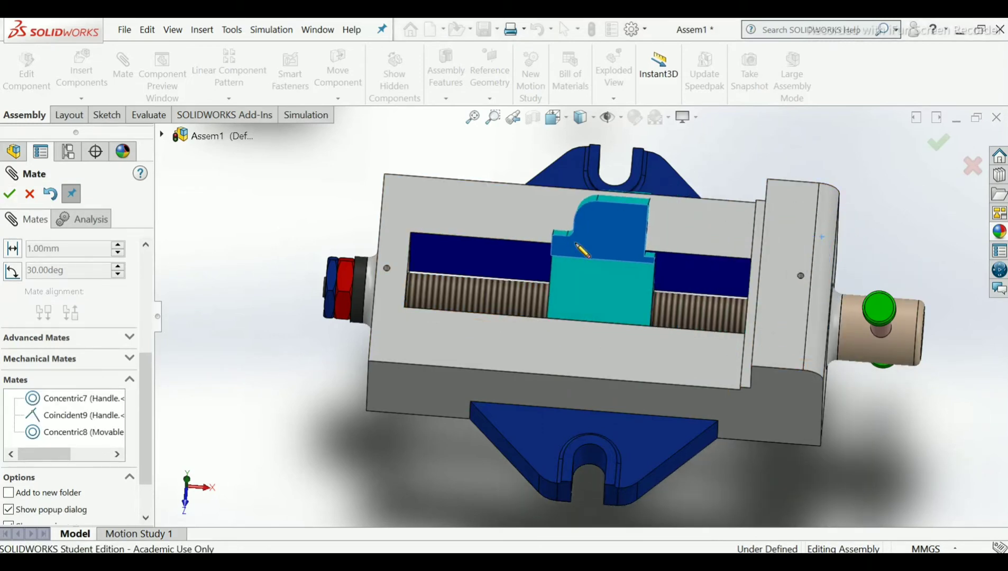
{"action": "middle_click_drag", "start_coordinate": [418, 294], "coordinate": [641, 254]}
{"action": "scroll", "coordinate": [596, 248], "scroll_direction": "down", "scroll_amount": 5}
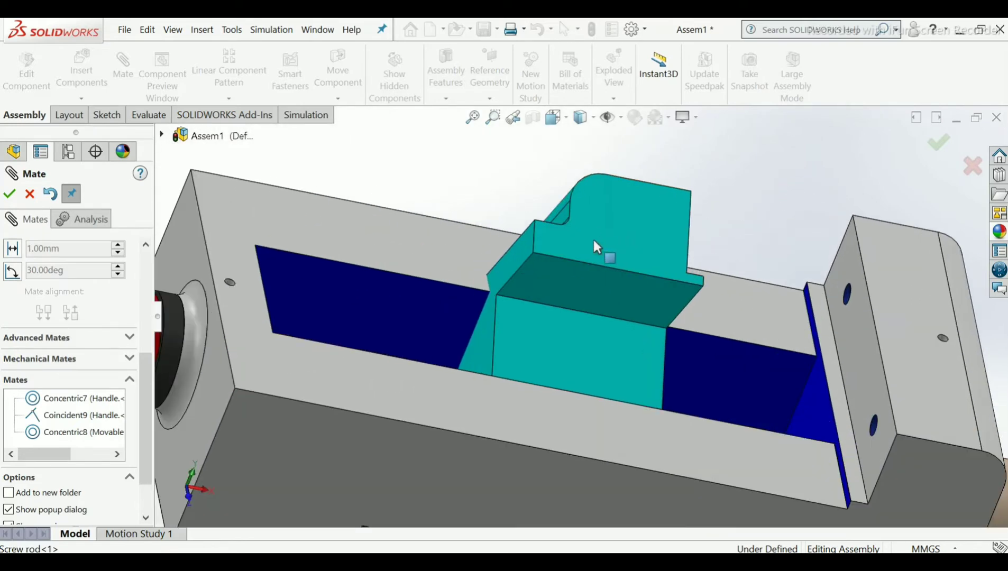
{"action": "left_click", "coordinate": [596, 277]}
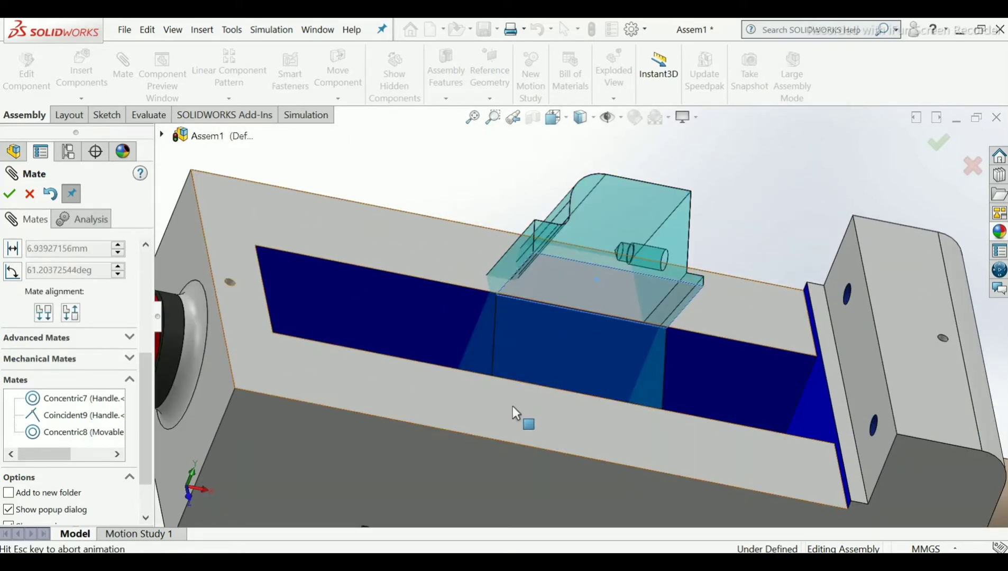
{"action": "left_click", "coordinate": [513, 406]}
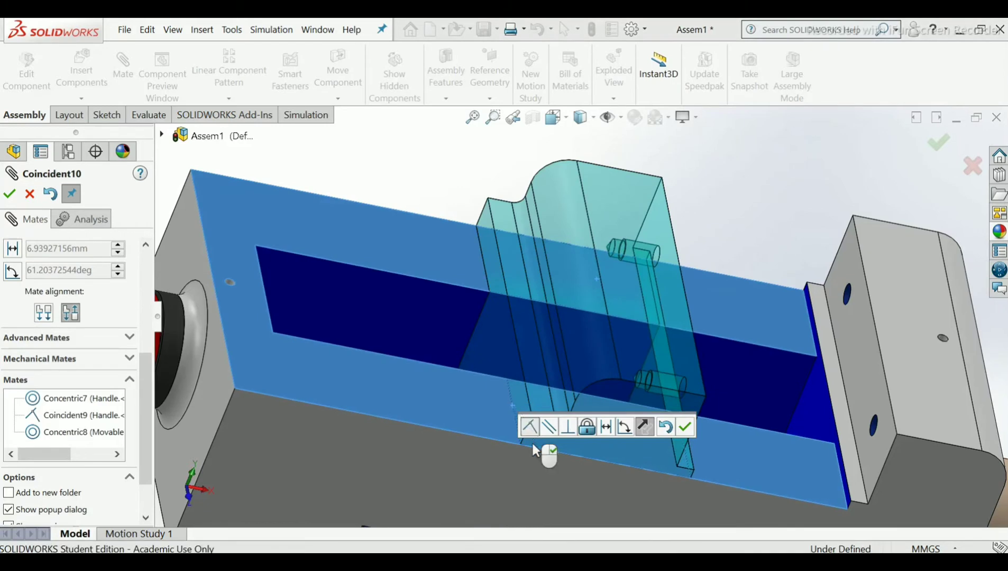
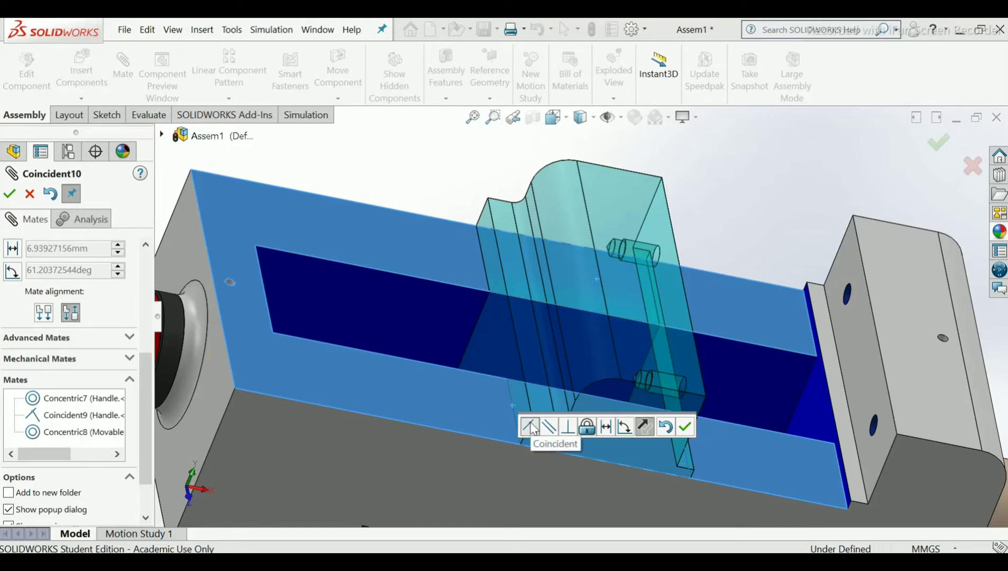
{"action": "left_click", "coordinate": [681, 428]}
- Slide the movable jaw along the body's slot away from the fixed jaw to widen the opening
{"action": "scroll", "coordinate": [701, 363], "scroll_direction": "up", "scroll_amount": 3}
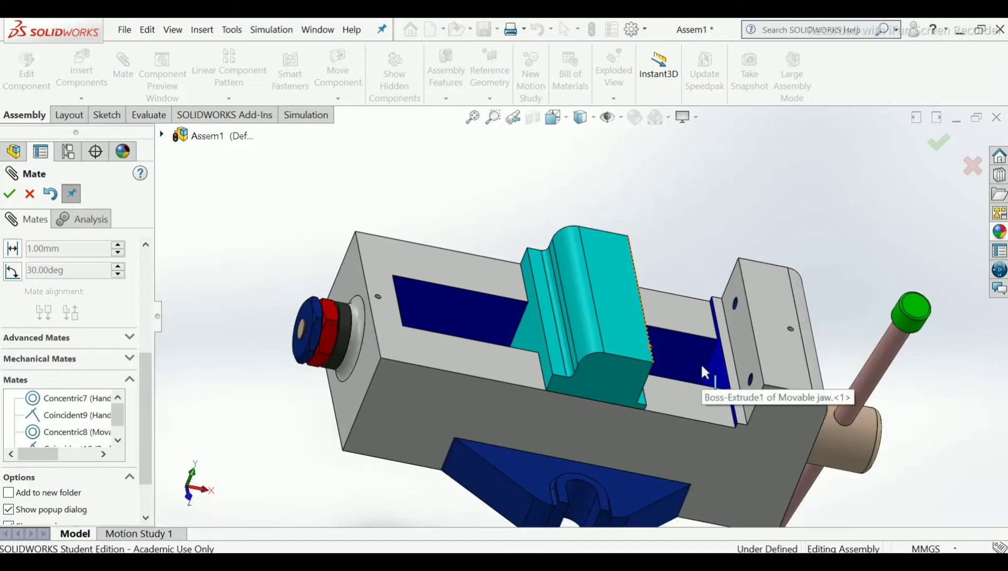
{"action": "middle_click_drag", "start_coordinate": [701, 363], "coordinate": [686, 253]}
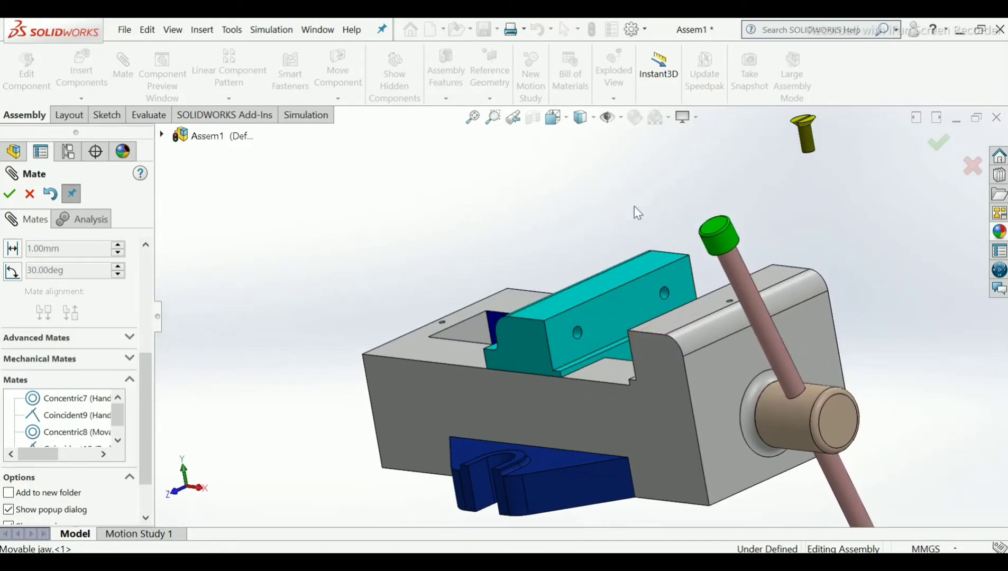
{"action": "scroll", "coordinate": [623, 294], "scroll_direction": "down", "scroll_amount": 2}
{"action": "middle_click_drag", "start_coordinate": [628, 300], "coordinate": [654, 347]}
{"action": "scroll", "coordinate": [655, 348], "scroll_direction": "up", "scroll_amount": 1}
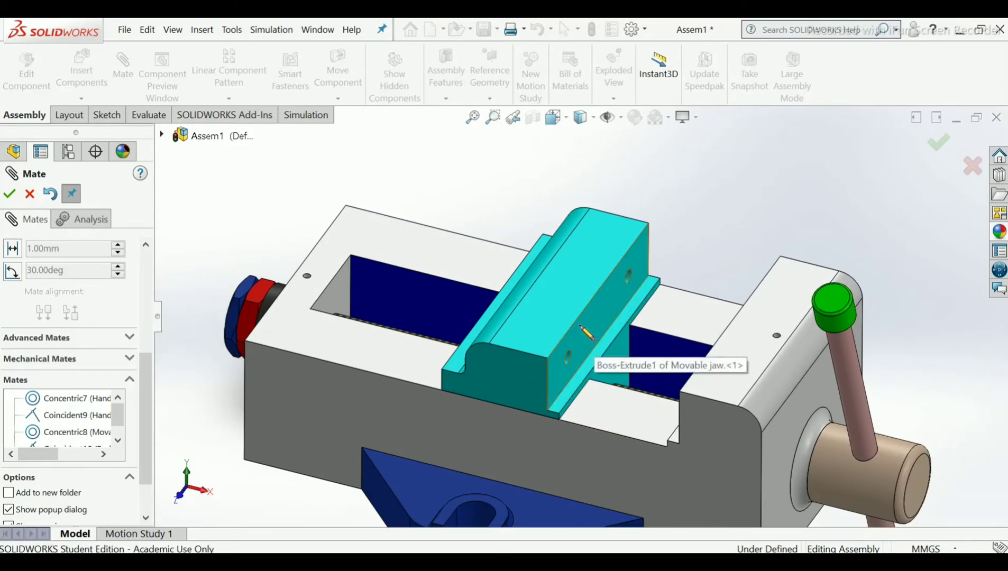
{"action": "left_click_drag", "start_coordinate": [586, 334], "coordinate": [524, 369]}
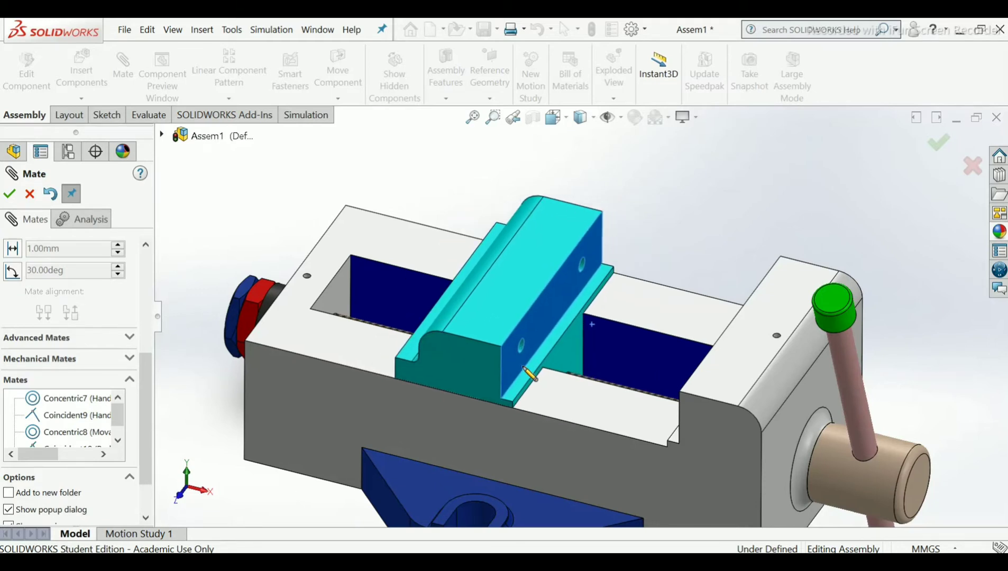
- Add a coincident mate between the tan jaw plate's back face, opposite the countersinks, and the movable jaw's front face with the two holes
{"action": "scroll", "coordinate": [529, 373], "scroll_direction": "up", "scroll_amount": 5}
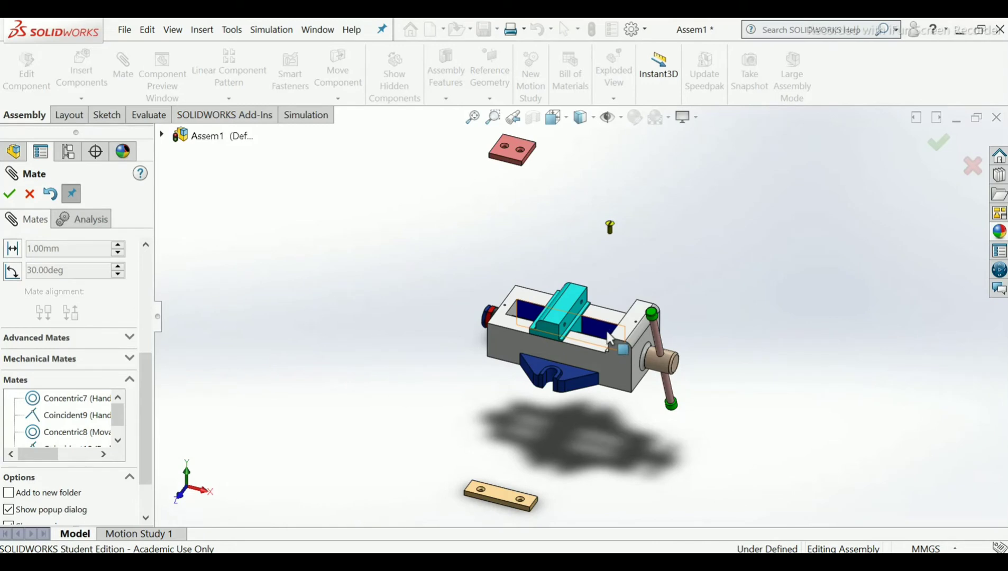
{"action": "middle_click_drag", "start_coordinate": [610, 338], "coordinate": [537, 445]}
{"action": "scroll", "coordinate": [536, 445], "scroll_direction": "down", "scroll_amount": 3}
{"action": "scroll", "coordinate": [624, 177], "scroll_direction": "down", "scroll_amount": 1}
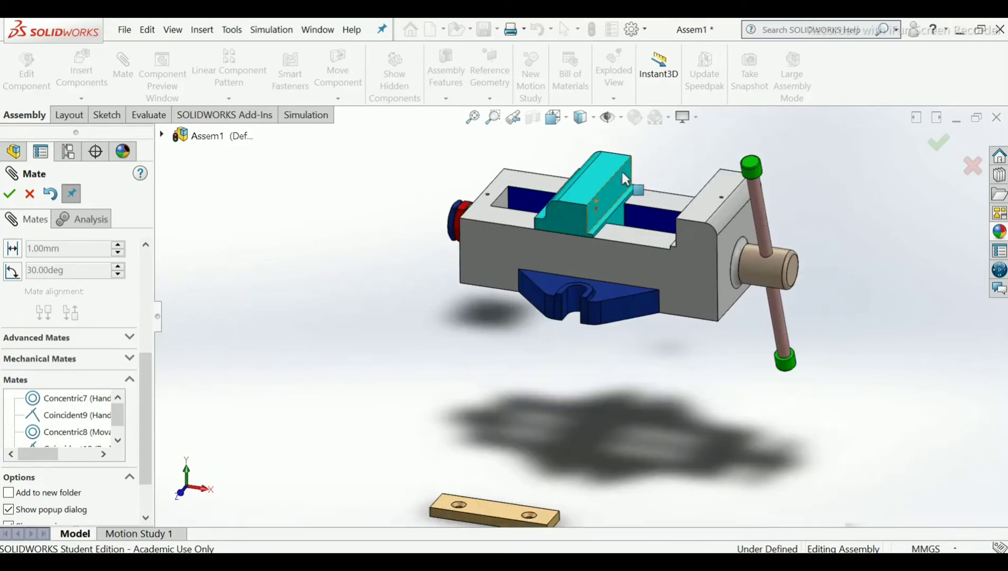
{"action": "scroll", "coordinate": [601, 370], "scroll_direction": "up", "scroll_amount": 5}
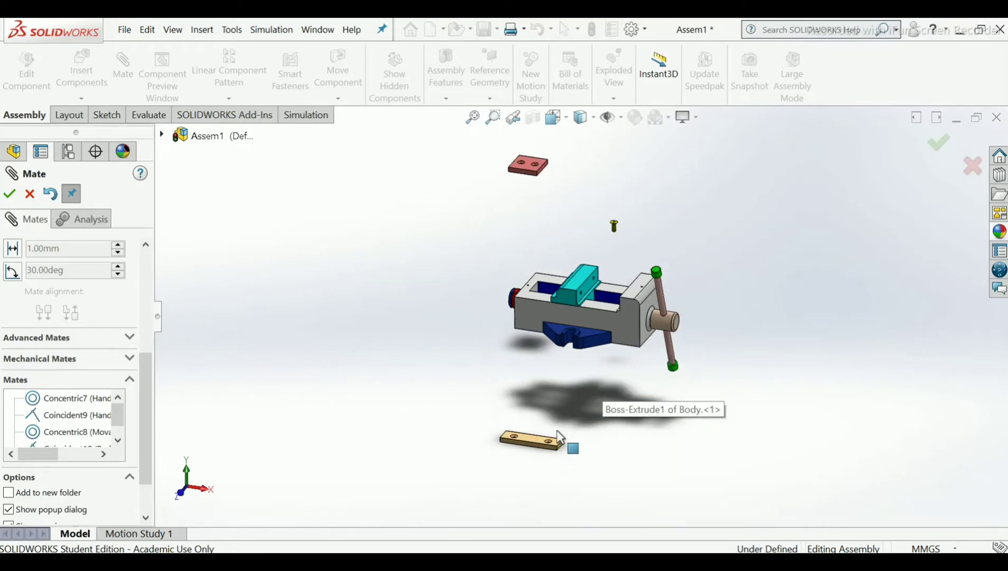
{"action": "scroll", "coordinate": [558, 438], "scroll_direction": "down", "scroll_amount": 4}
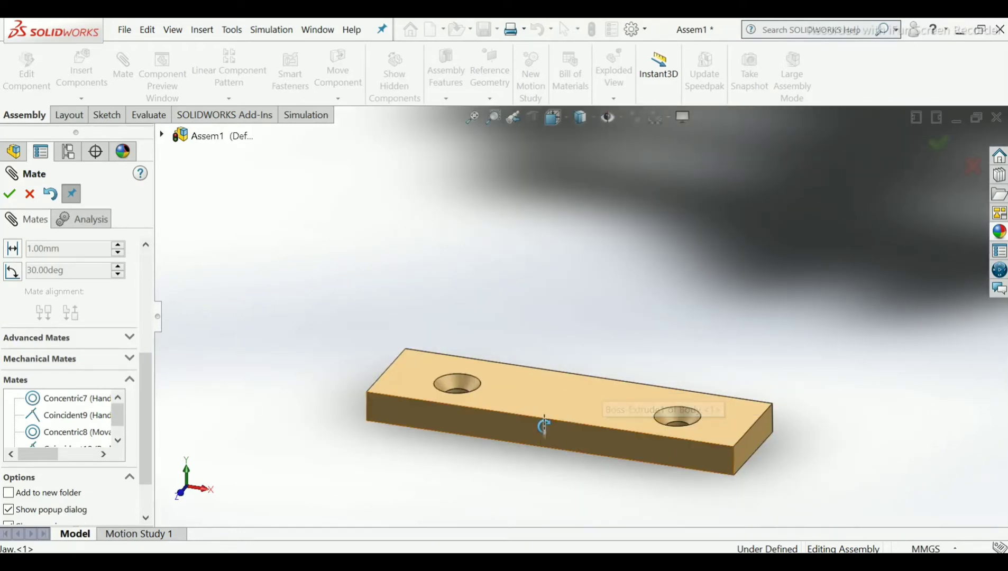
{"action": "middle_click_drag", "start_coordinate": [545, 426], "coordinate": [572, 286]}
{"action": "scroll", "coordinate": [540, 443], "scroll_direction": "down", "scroll_amount": 1}
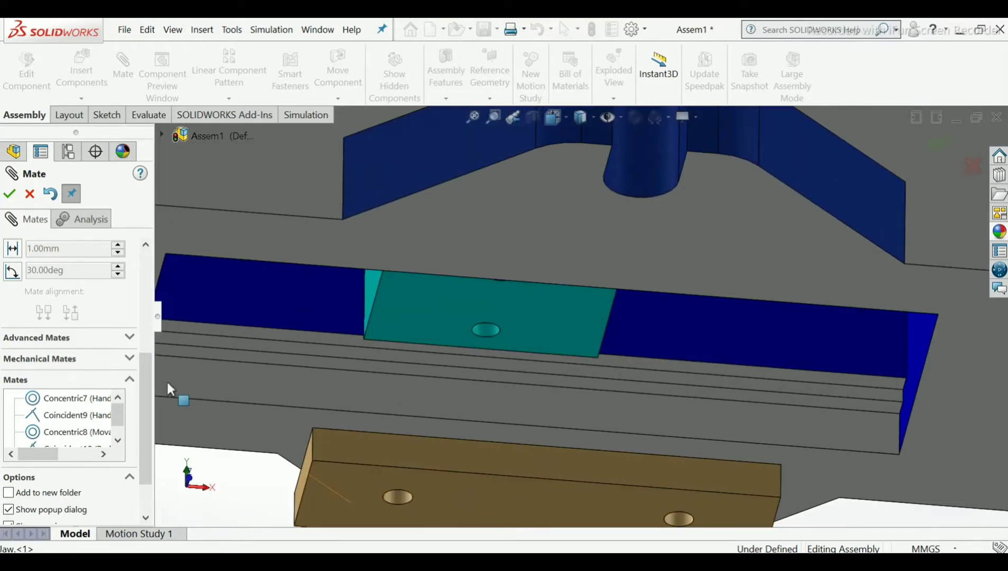
{"action": "left_click_drag", "start_coordinate": [148, 395], "coordinate": [191, 344]}
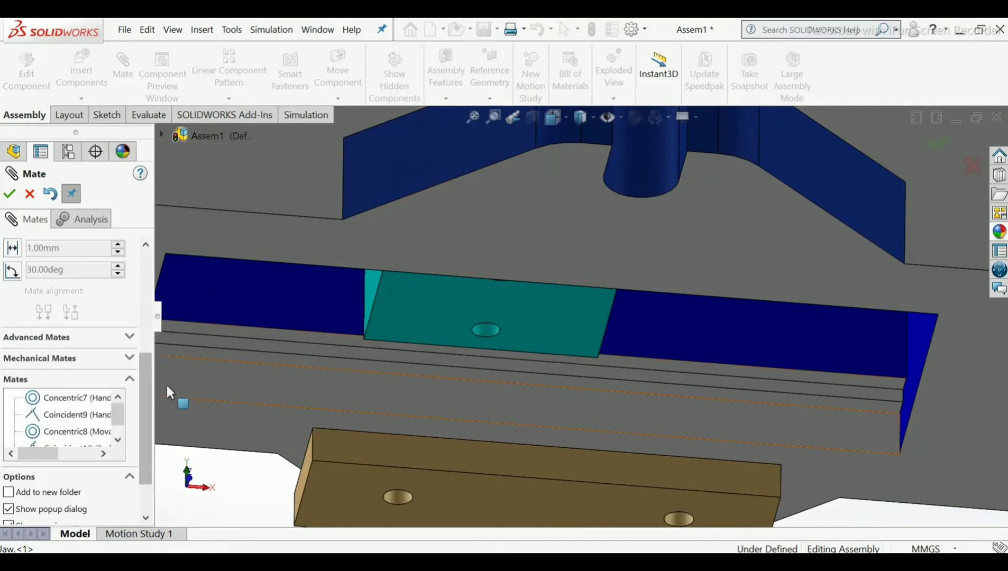
{"action": "left_click_drag", "start_coordinate": [144, 385], "coordinate": [144, 226]}
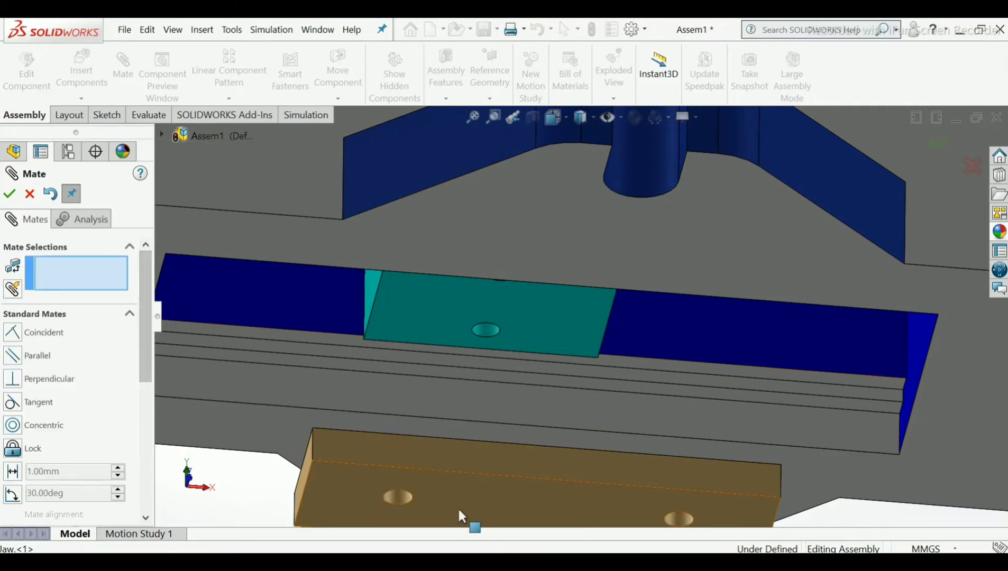
{"action": "left_click", "coordinate": [500, 485]}
{"action": "middle_click_drag", "start_coordinate": [580, 342], "coordinate": [563, 238]}
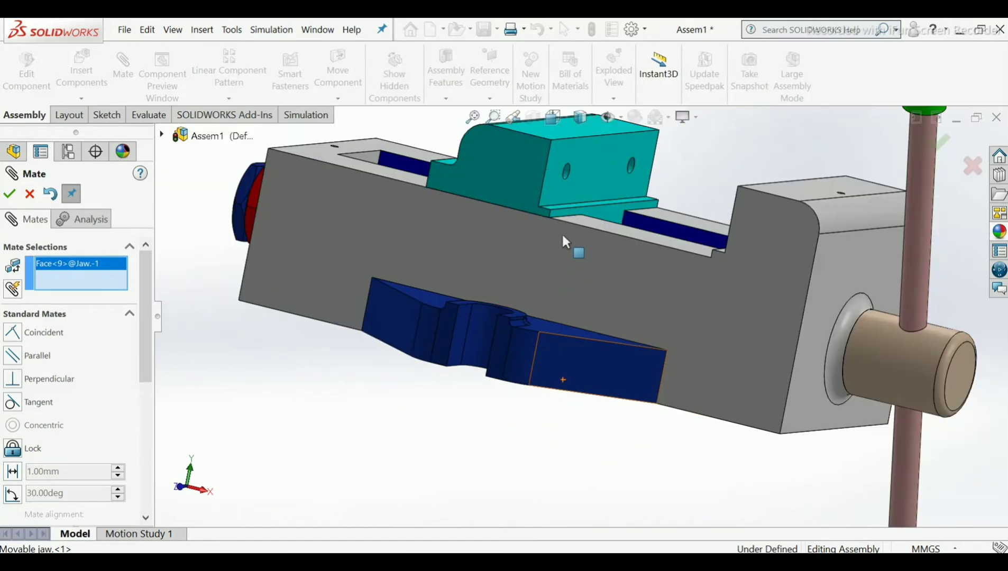
{"action": "left_click", "coordinate": [585, 170]}
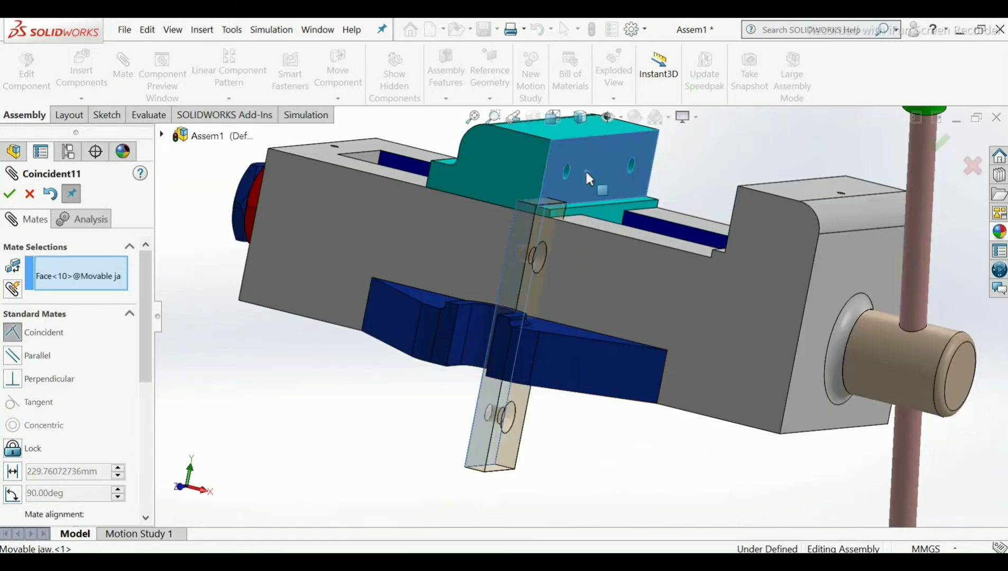
{"action": "left_click", "coordinate": [760, 156]}
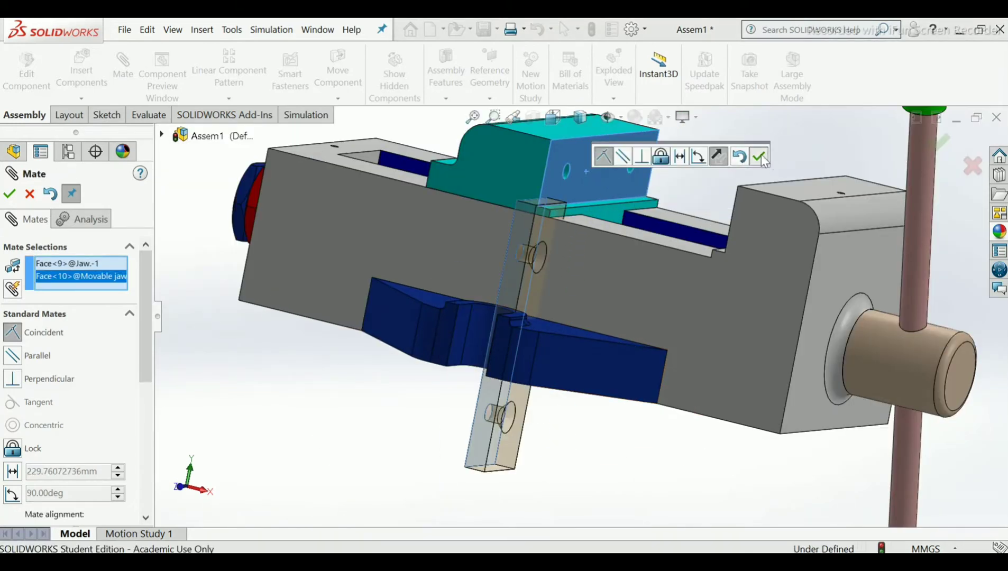
- Add a concentric mate between the jaw plate's upper countersunk hole and the nearer screw hole in the movable jaw's front face
{"action": "middle_click_drag", "start_coordinate": [557, 189], "coordinate": [514, 221]}
{"action": "scroll", "coordinate": [498, 249], "scroll_direction": "down", "scroll_amount": 2}
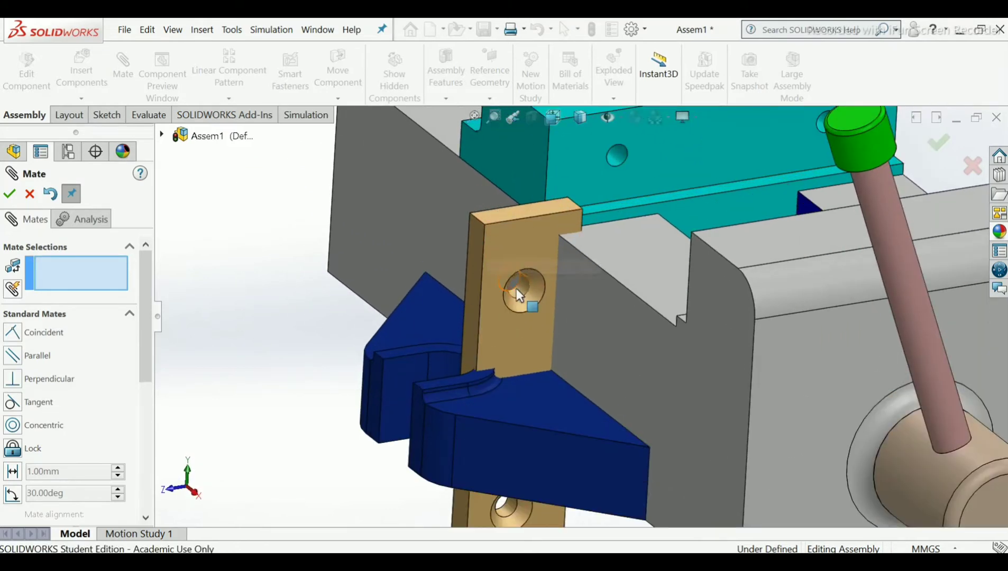
{"action": "scroll", "coordinate": [523, 283], "scroll_direction": "down", "scroll_amount": 4}
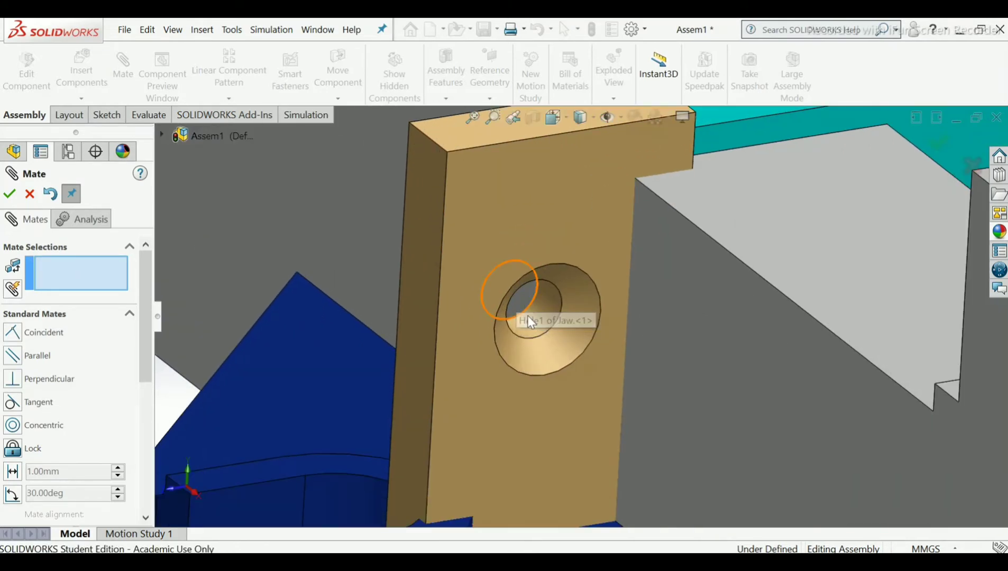
{"action": "left_click", "coordinate": [535, 330]}
{"action": "scroll", "coordinate": [546, 322], "scroll_direction": "up", "scroll_amount": 5}
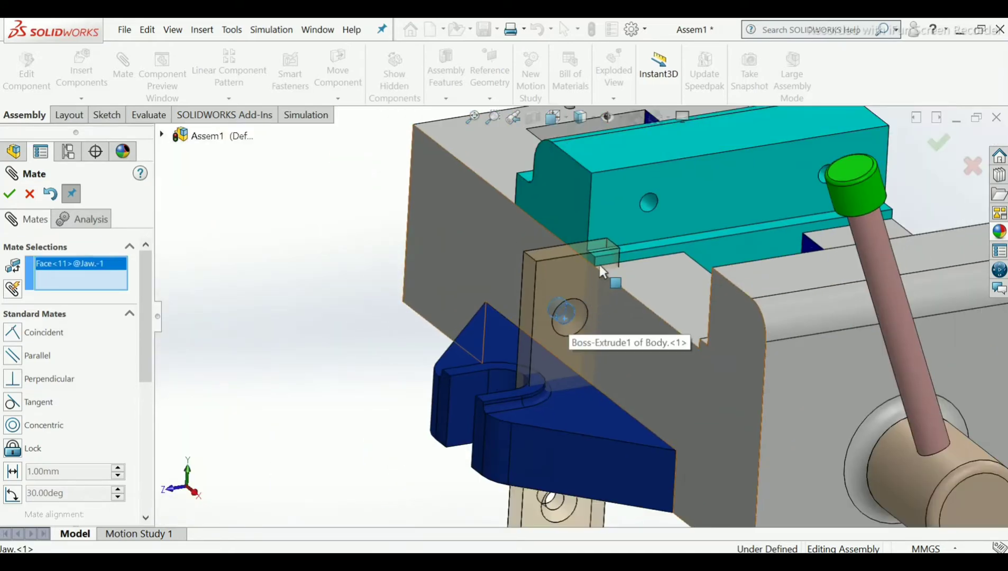
{"action": "scroll", "coordinate": [654, 197], "scroll_direction": "down", "scroll_amount": 1}
{"action": "left_click", "coordinate": [639, 219]}
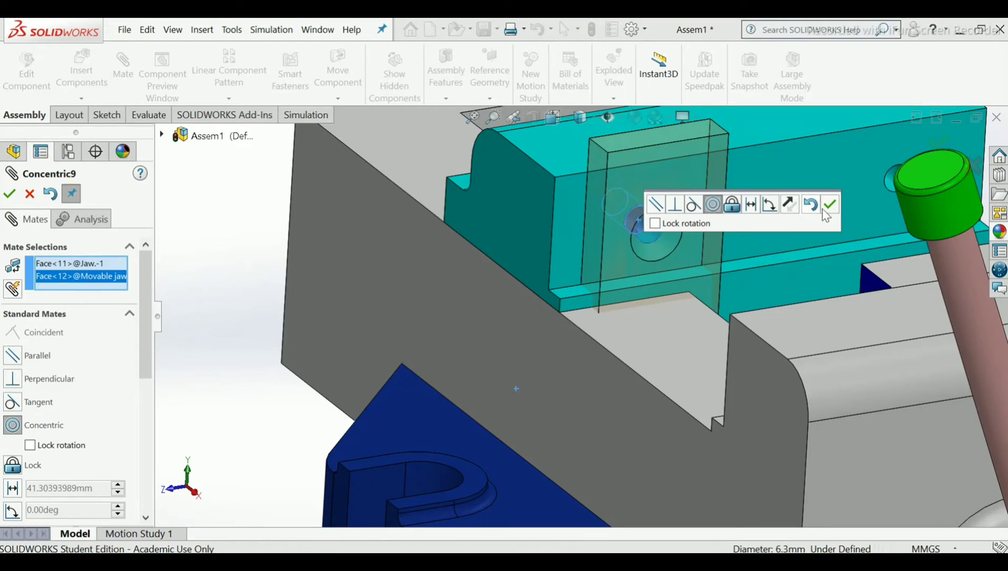
{"action": "left_click", "coordinate": [830, 207]}
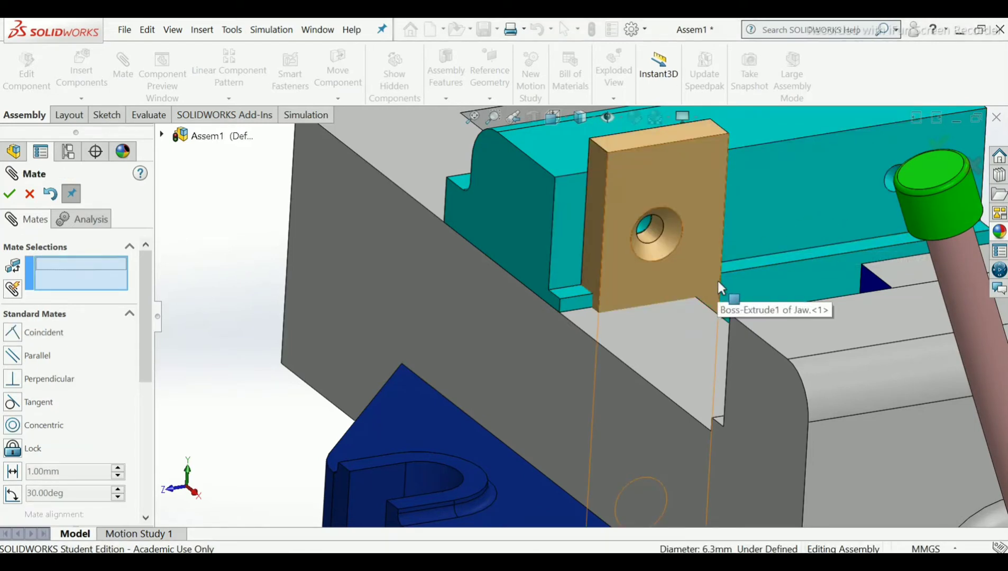
- Add a coincident mate between the tan jaw plate's long narrow side face and the top of the movable jaw's front ledge
{"action": "scroll", "coordinate": [595, 249], "scroll_direction": "down", "scroll_amount": 5}
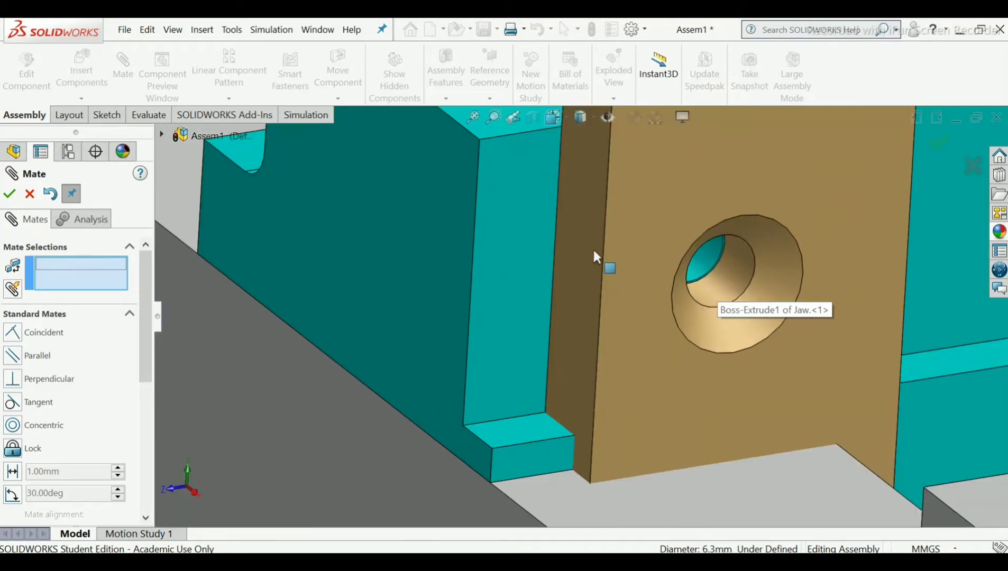
{"action": "scroll", "coordinate": [564, 297], "scroll_direction": "up", "scroll_amount": 4}
{"action": "scroll", "coordinate": [707, 307], "scroll_direction": "up", "scroll_amount": 2}
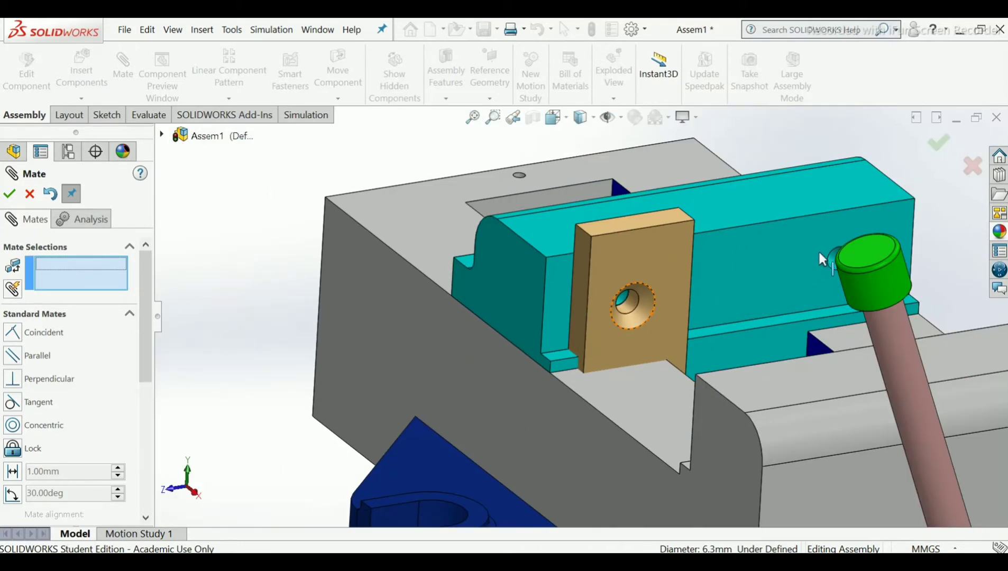
{"action": "left_click", "coordinate": [577, 287]}
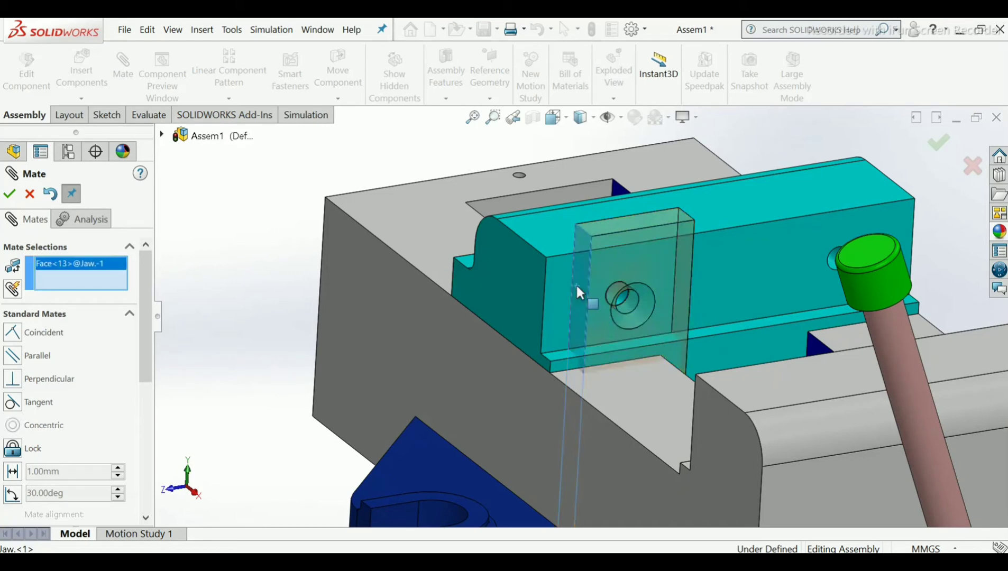
{"action": "left_click", "coordinate": [558, 356]}
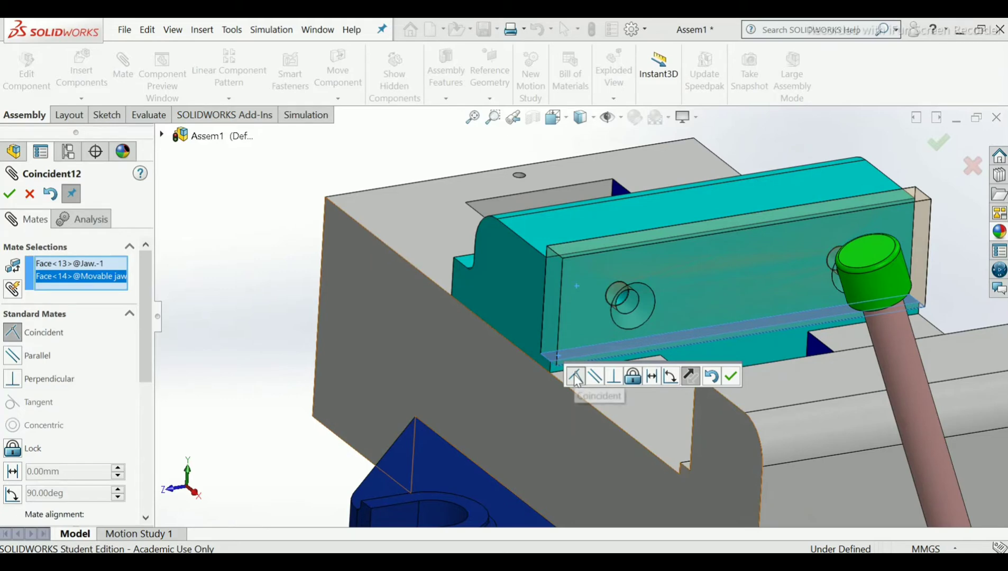
{"action": "left_click", "coordinate": [733, 380]}
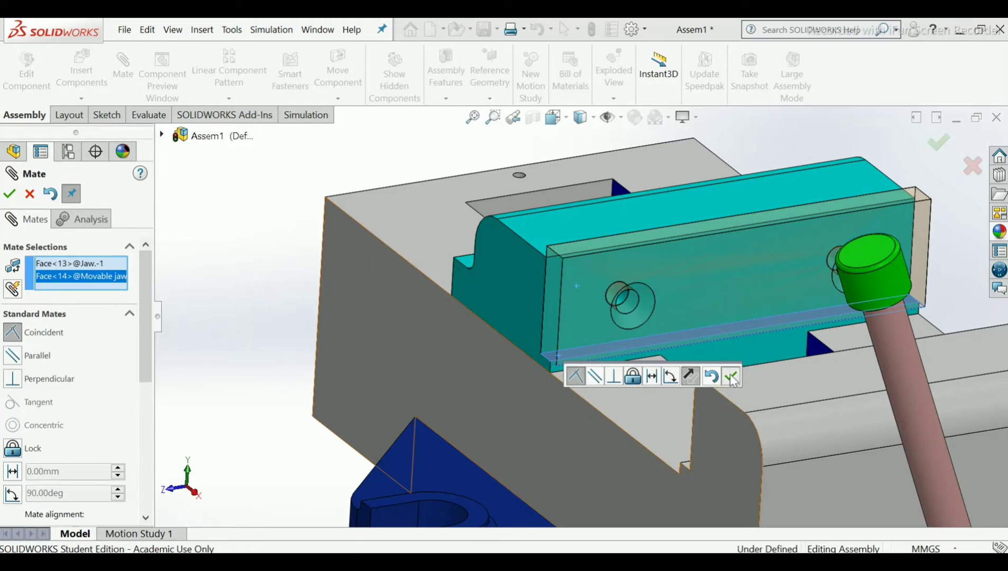
- Add a concentric mate between the jaw plate's other countersunk hole and the screw hole behind it in the movable jaw
{"action": "middle_click_drag", "start_coordinate": [857, 333], "coordinate": [828, 279]}
{"action": "scroll", "coordinate": [780, 343], "scroll_direction": "down", "scroll_amount": 3}
{"action": "scroll", "coordinate": [716, 294], "scroll_direction": "down", "scroll_amount": 3}
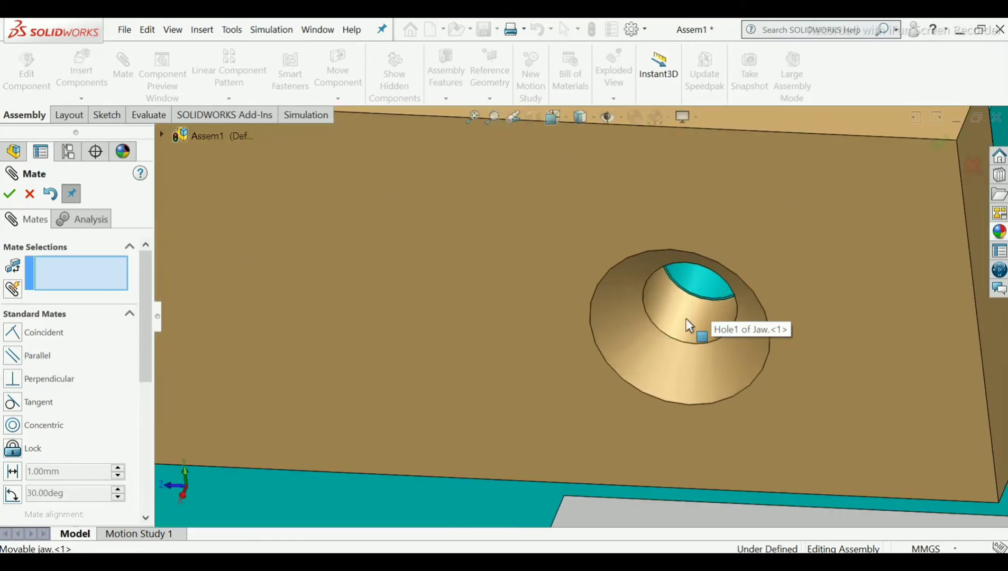
{"action": "left_click", "coordinate": [685, 318]}
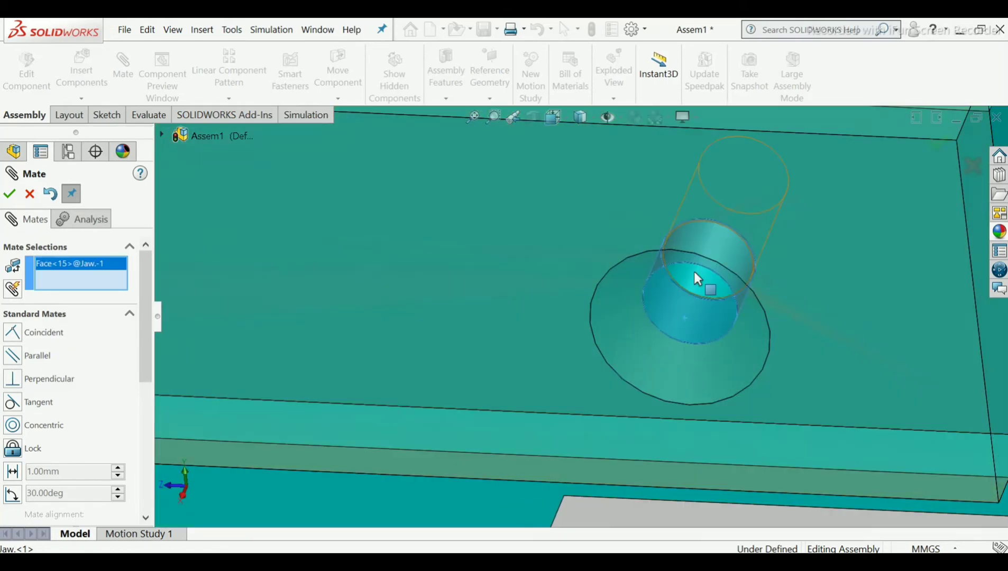
{"action": "left_click", "coordinate": [694, 272]}
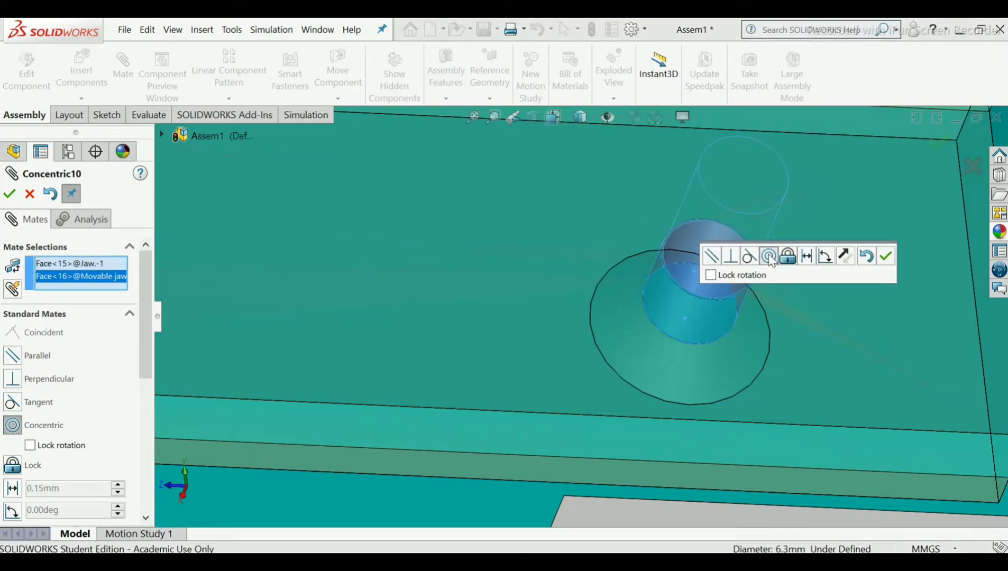
- Accept the concentric mate between the jaw plate's hole and the matching hole in the movable jaw
{"action": "left_click", "coordinate": [888, 257]}
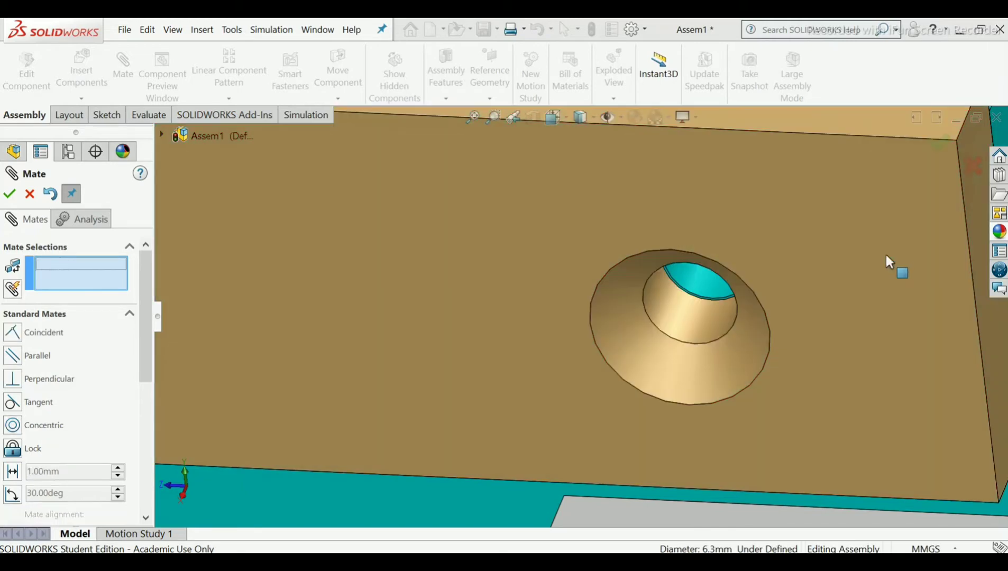
{"action": "middle_click_drag", "start_coordinate": [886, 255], "coordinate": [902, 380]}
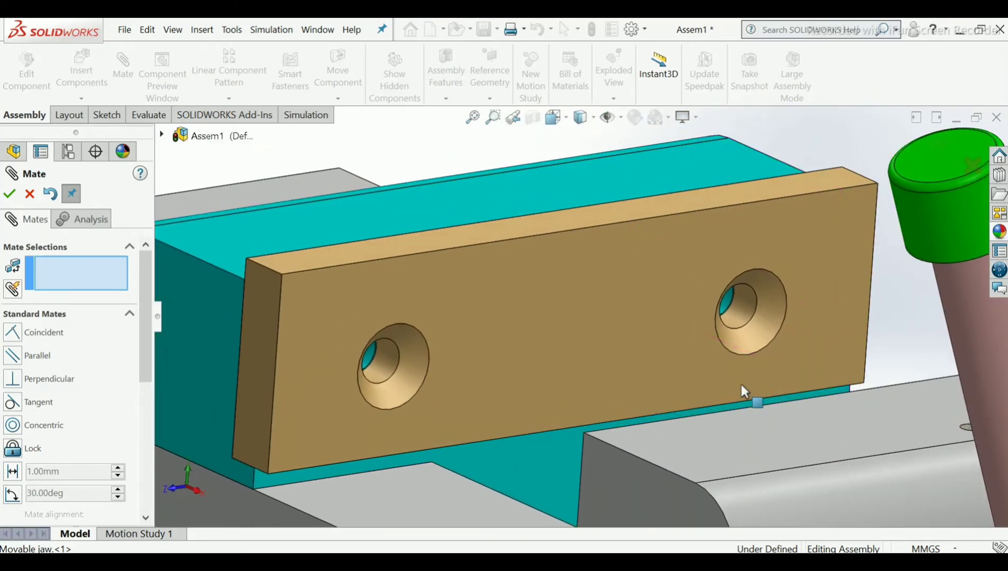
{"action": "scroll", "coordinate": [695, 346], "scroll_direction": "up", "scroll_amount": 6}
{"action": "scroll", "coordinate": [617, 318], "scroll_direction": "up", "scroll_amount": 2}
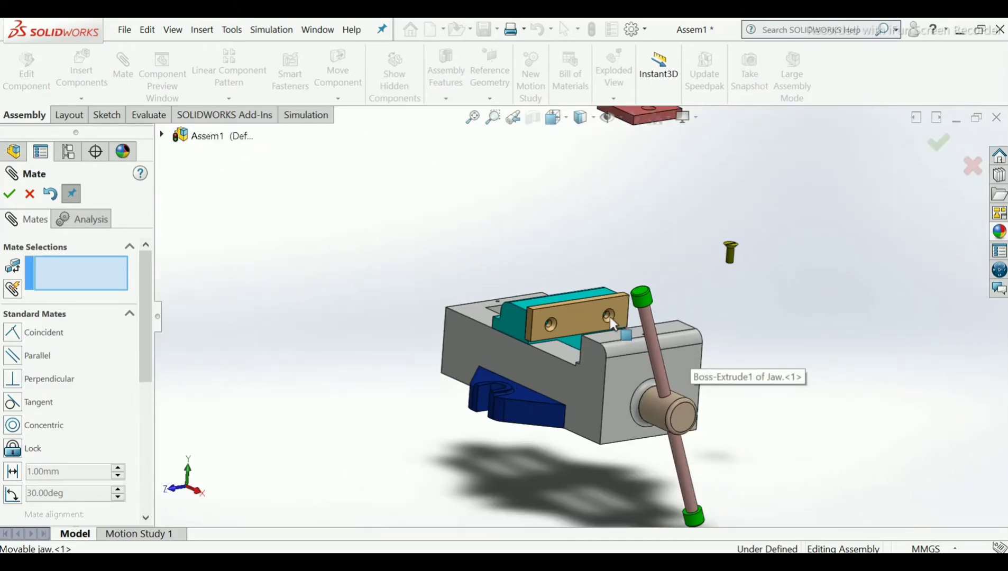
- Add a concentric mate between the M6 screw's threaded shank and the movable jaw's hole behind the jaw plate
{"action": "scroll", "coordinate": [581, 306], "scroll_direction": "down", "scroll_amount": 5}
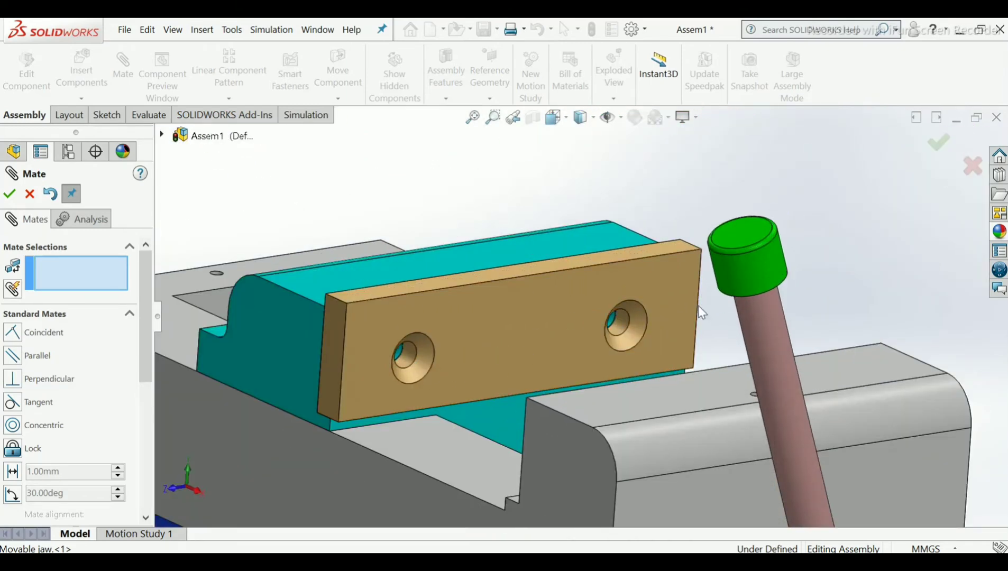
{"action": "scroll", "coordinate": [620, 325], "scroll_direction": "down", "scroll_amount": 3}
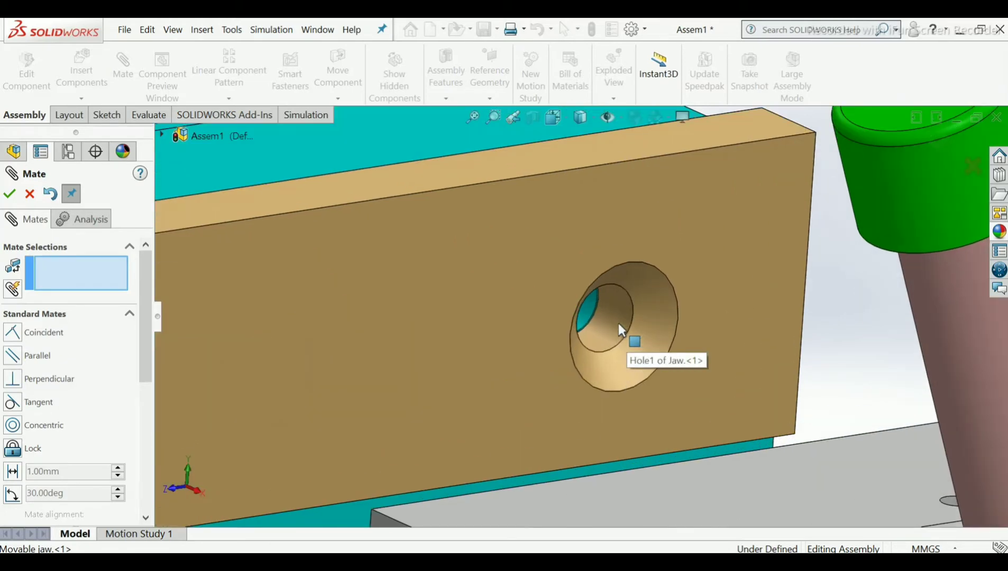
{"action": "scroll", "coordinate": [585, 317], "scroll_direction": "up", "scroll_amount": 8}
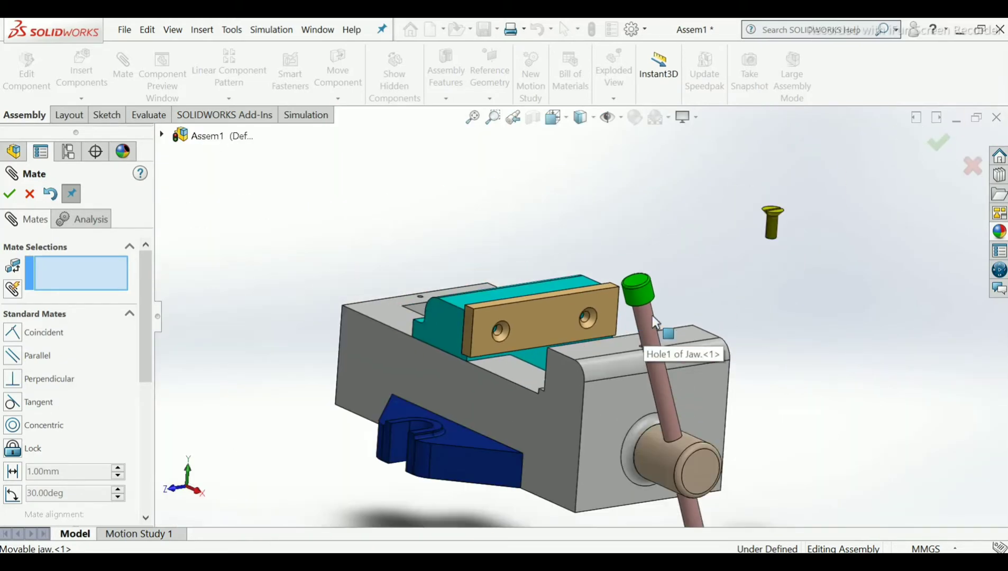
{"action": "scroll", "coordinate": [762, 227], "scroll_direction": "down", "scroll_amount": 6}
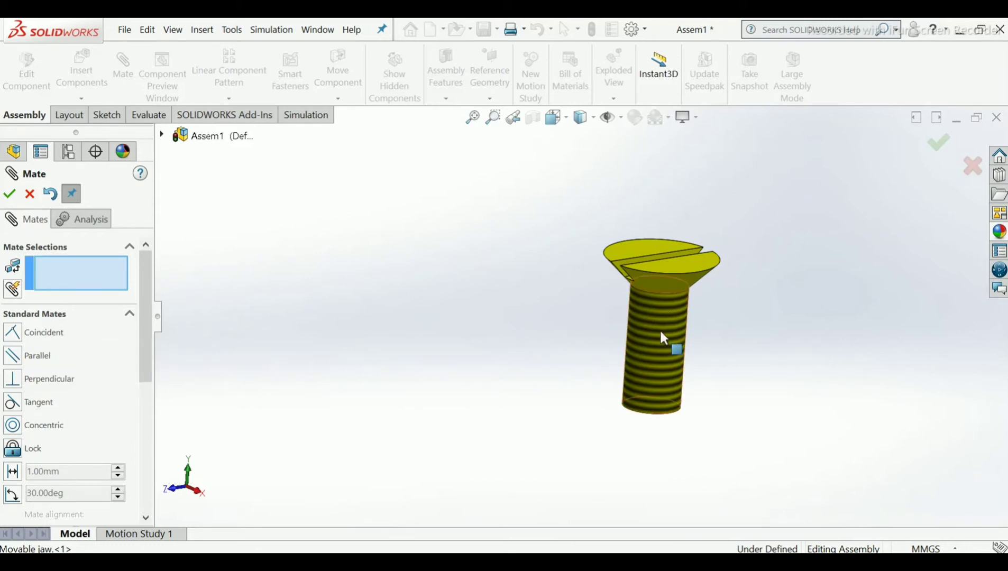
{"action": "left_click", "coordinate": [661, 335]}
{"action": "scroll", "coordinate": [662, 350], "scroll_direction": "up", "scroll_amount": 6}
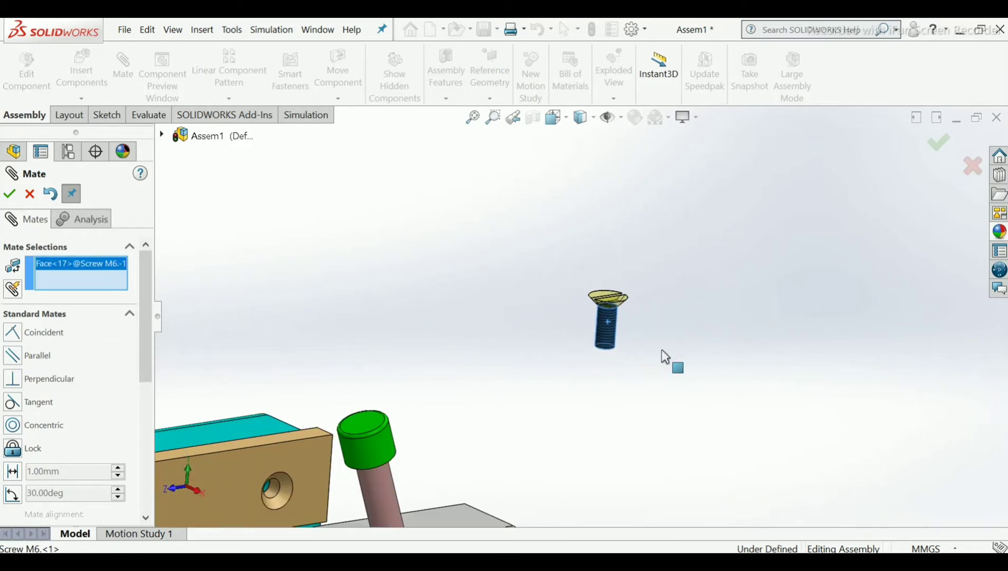
{"action": "scroll", "coordinate": [418, 395], "scroll_direction": "down", "scroll_amount": 6}
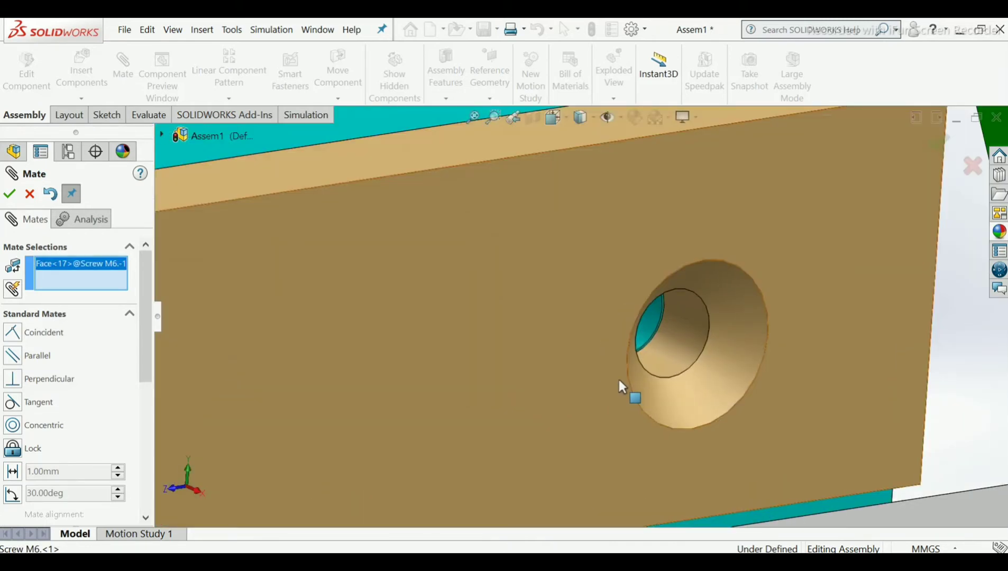
{"action": "scroll", "coordinate": [613, 374], "scroll_direction": "down", "scroll_amount": 3}
{"action": "middle_click_drag", "start_coordinate": [604, 371], "coordinate": [691, 333]}
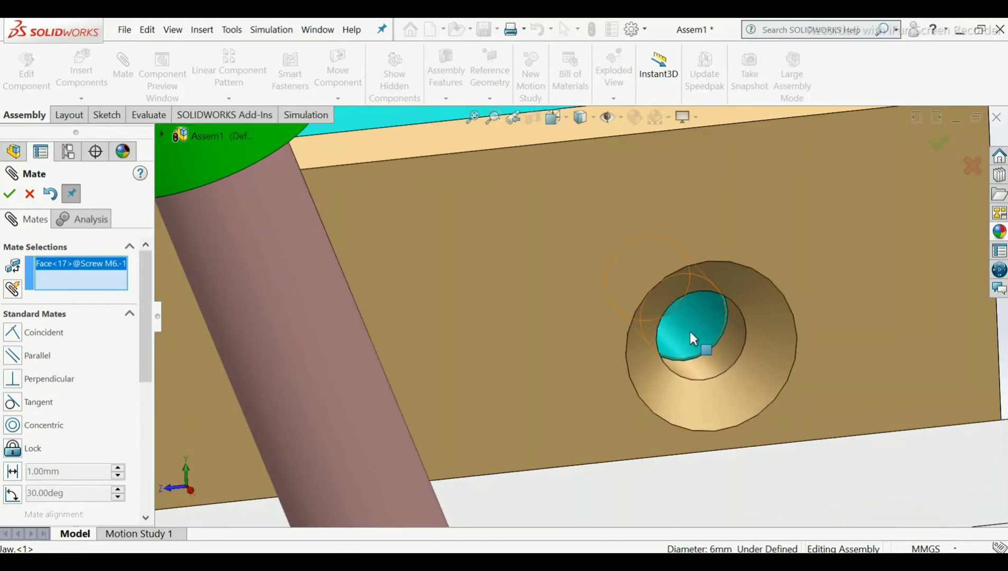
{"action": "left_click", "coordinate": [691, 334]}
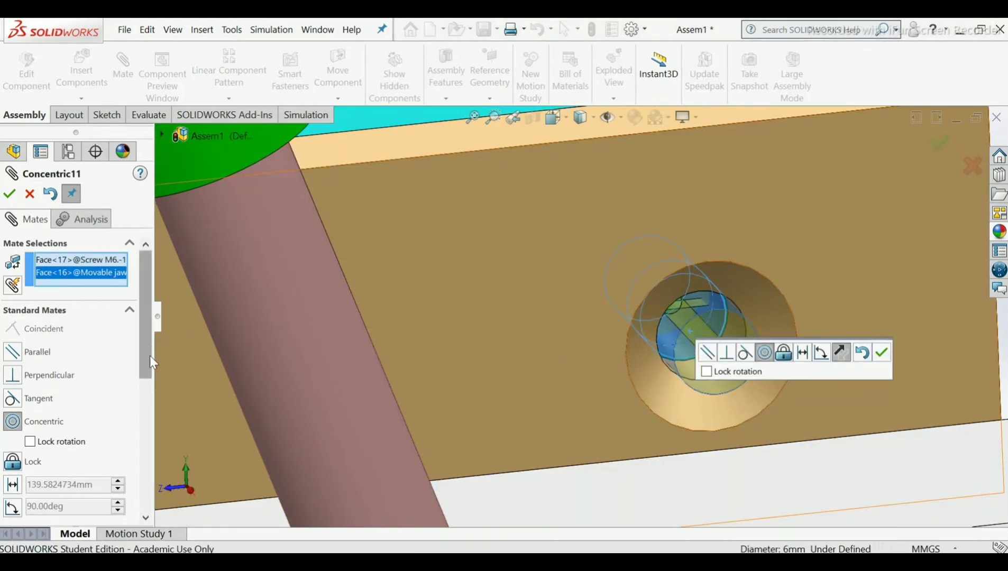
- Switch the screw's concentric mate to aligned so its head faces outward, and accept the mate
{"action": "left_click_drag", "start_coordinate": [149, 355], "coordinate": [140, 421]}
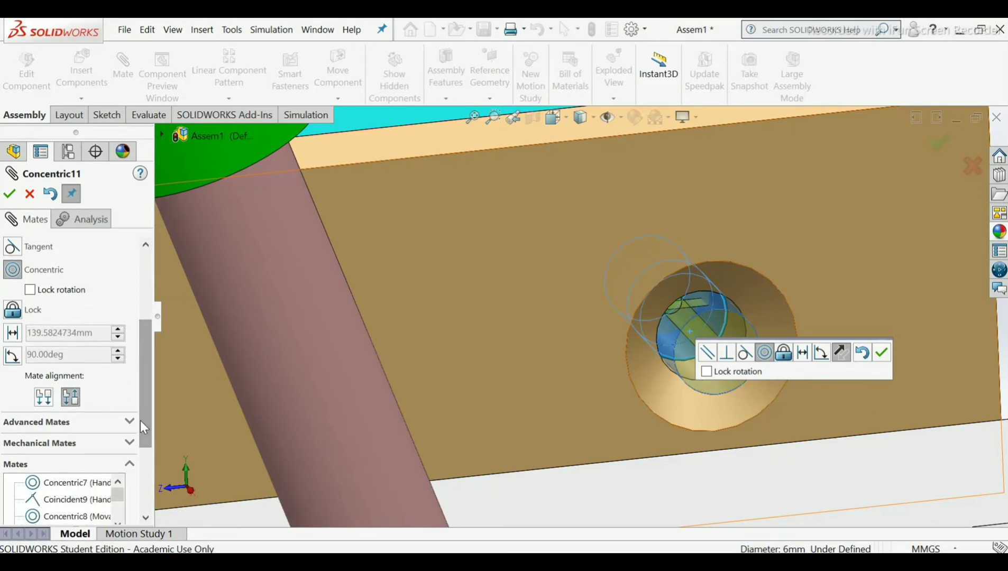
{"action": "left_click", "coordinate": [43, 398]}
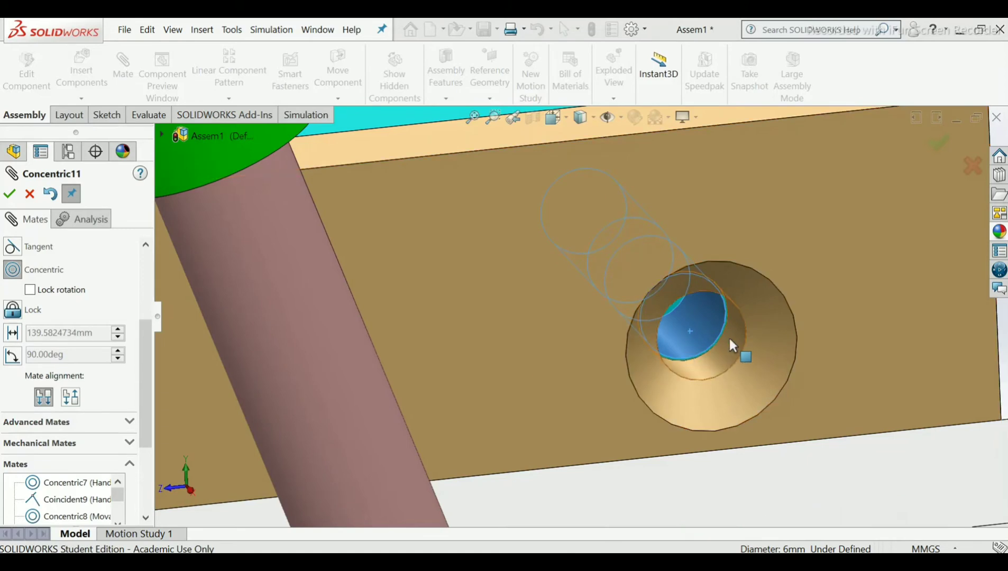
{"action": "middle_click_drag", "start_coordinate": [734, 349], "coordinate": [716, 332]}
{"action": "scroll", "coordinate": [700, 308], "scroll_direction": "down", "scroll_amount": 7}
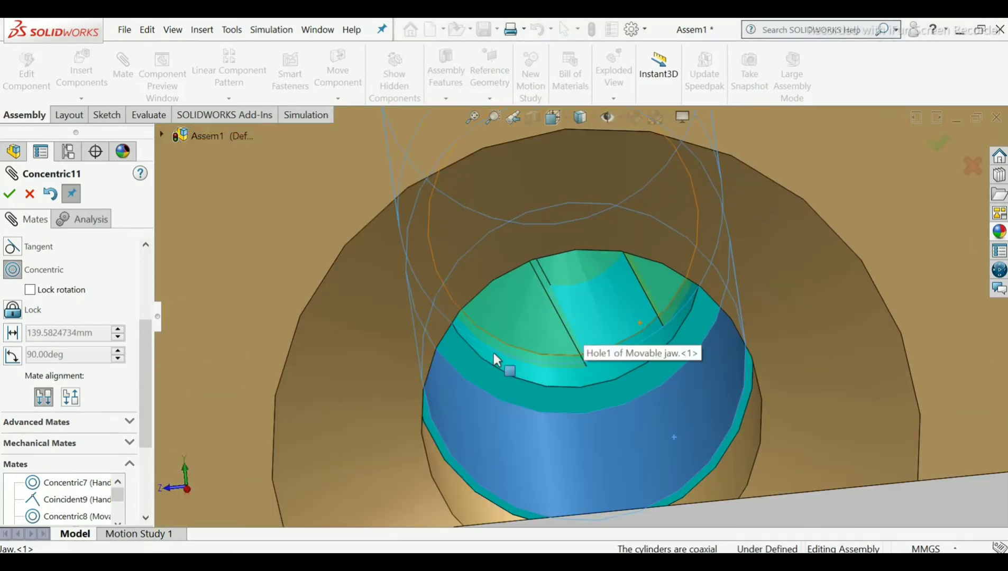
{"action": "left_click_drag", "start_coordinate": [144, 398], "coordinate": [148, 282]}
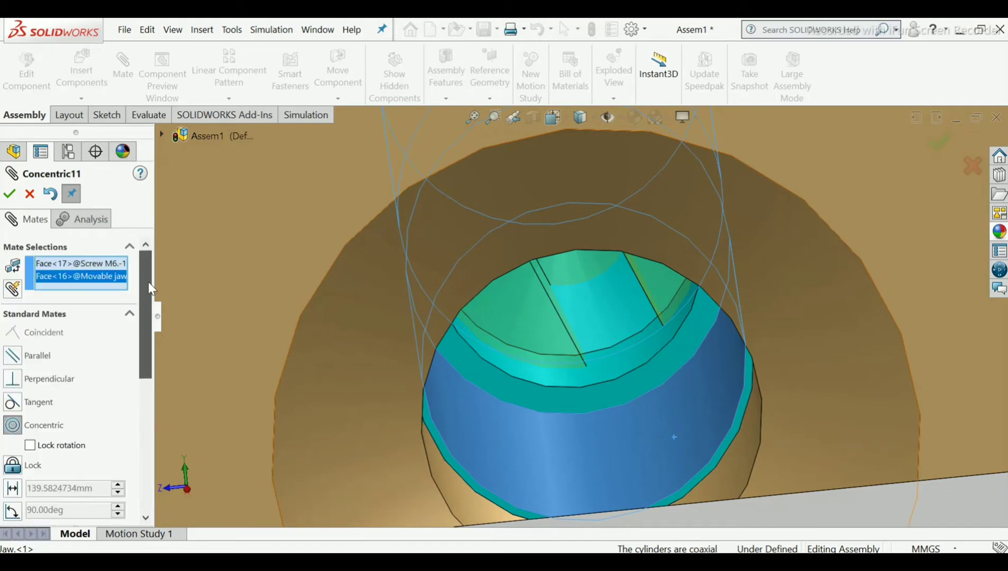
{"action": "left_click", "coordinate": [10, 195]}
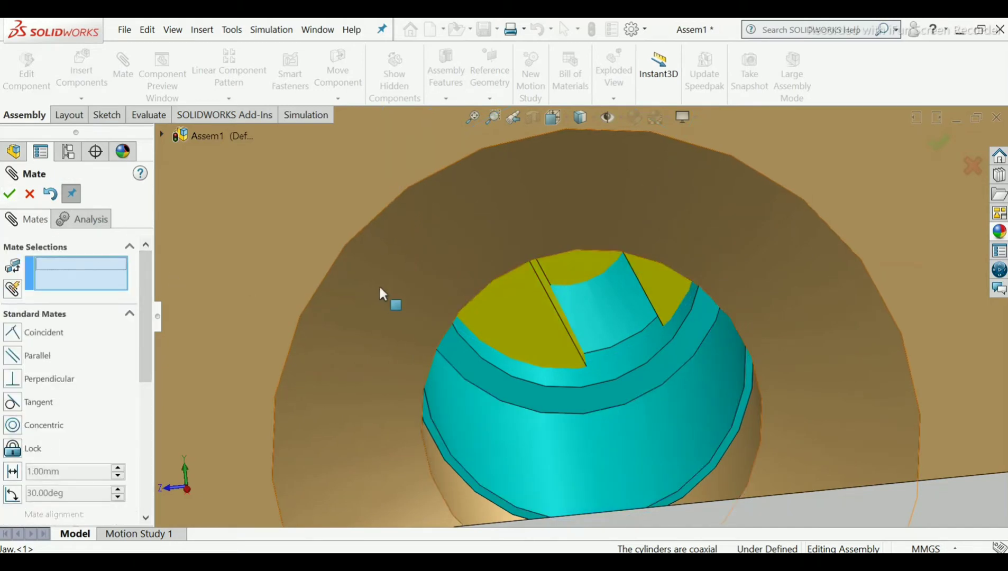
- Pull the M6 screw outward along its hole axis to expose the conical underside of its head
{"action": "scroll", "coordinate": [513, 349], "scroll_direction": "down", "scroll_amount": 8}
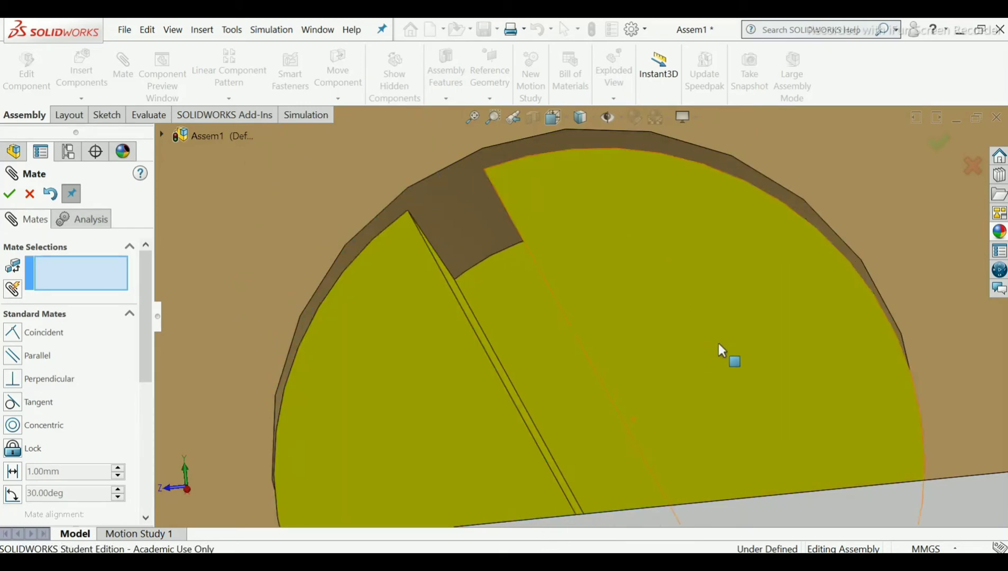
{"action": "middle_click_drag", "start_coordinate": [720, 349], "coordinate": [751, 394]}
{"action": "scroll", "coordinate": [750, 387], "scroll_direction": "up", "scroll_amount": 2}
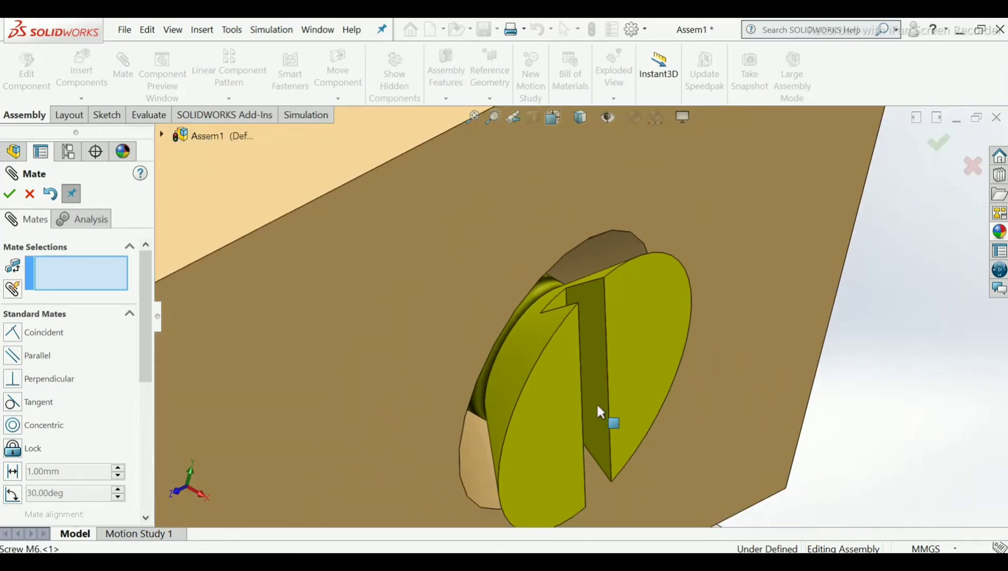
{"action": "left_click_drag", "start_coordinate": [553, 424], "coordinate": [589, 454]}
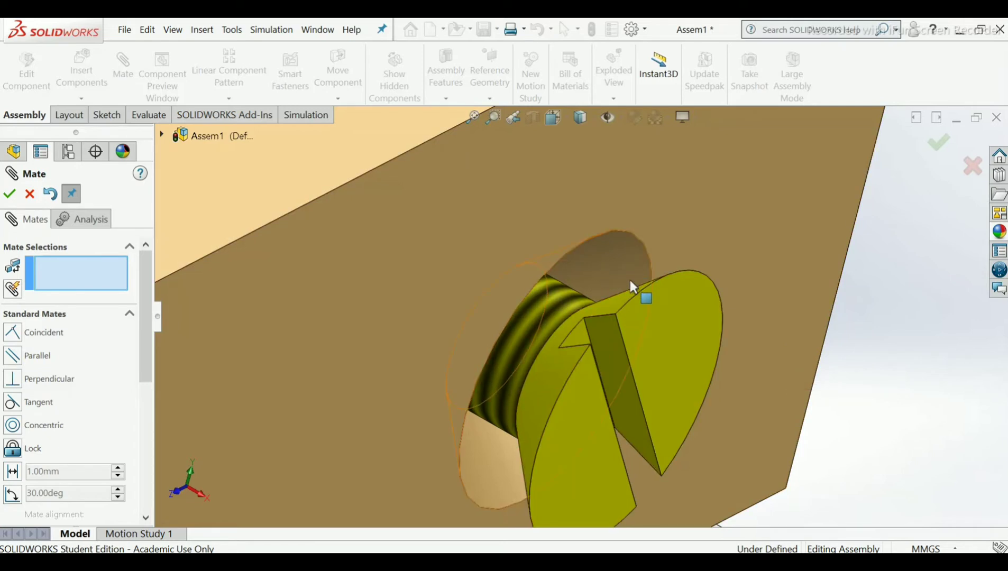
- Add a coincident mate between the screw head's conical face and the jaw plate's countersink face
{"action": "left_click", "coordinate": [614, 303]}
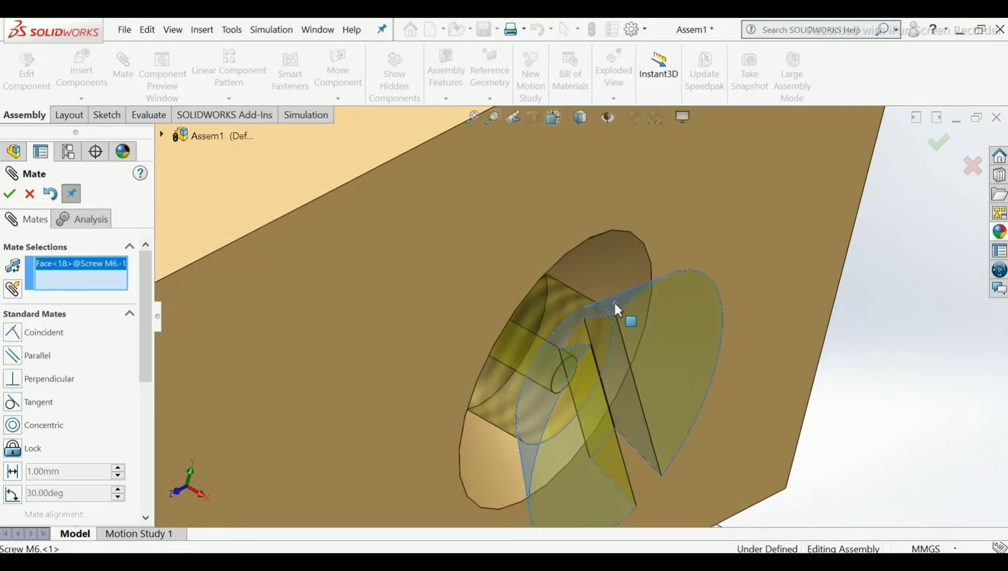
{"action": "middle_click_drag", "start_coordinate": [615, 303], "coordinate": [604, 284]}
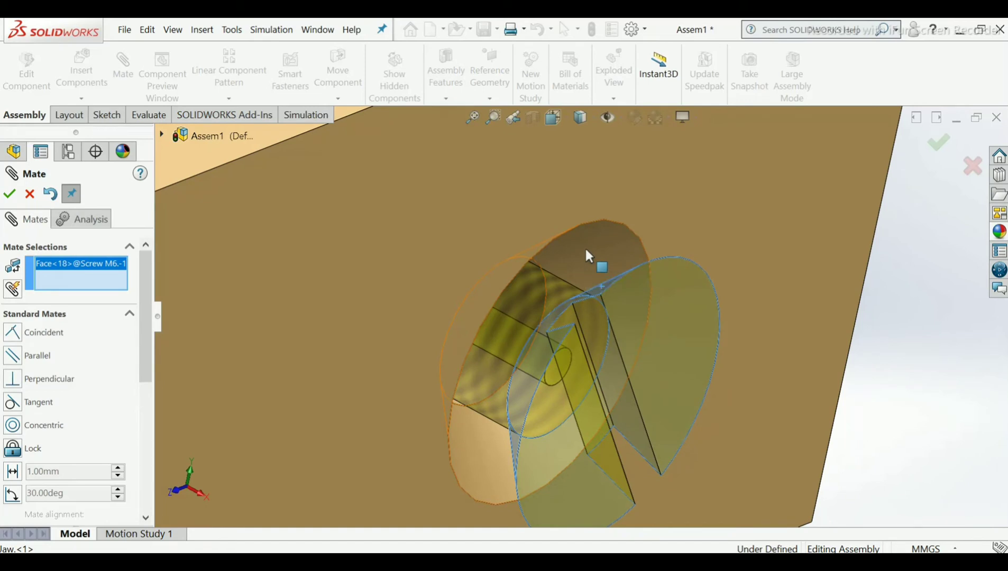
{"action": "left_click", "coordinate": [586, 252]}
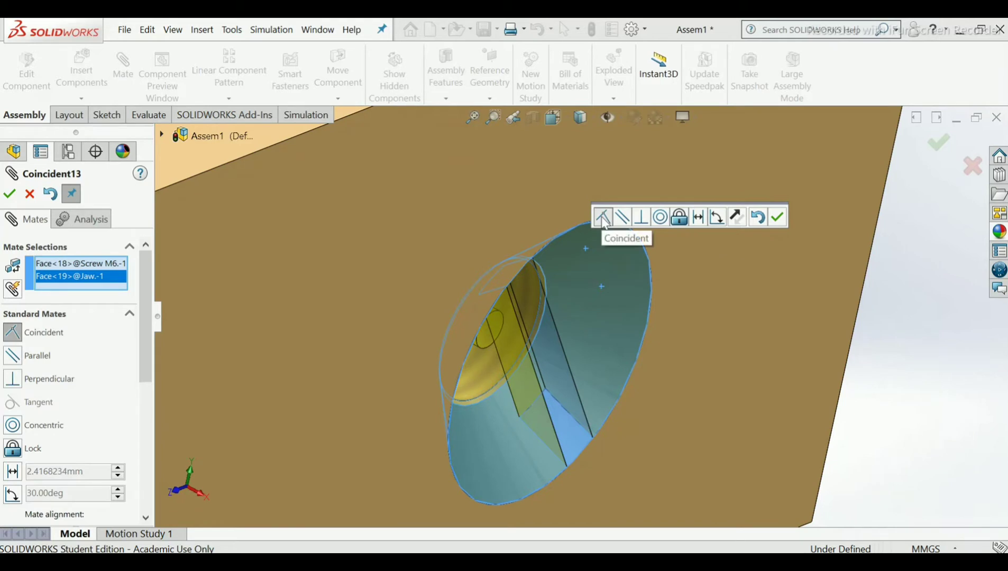
{"action": "left_click", "coordinate": [777, 217]}
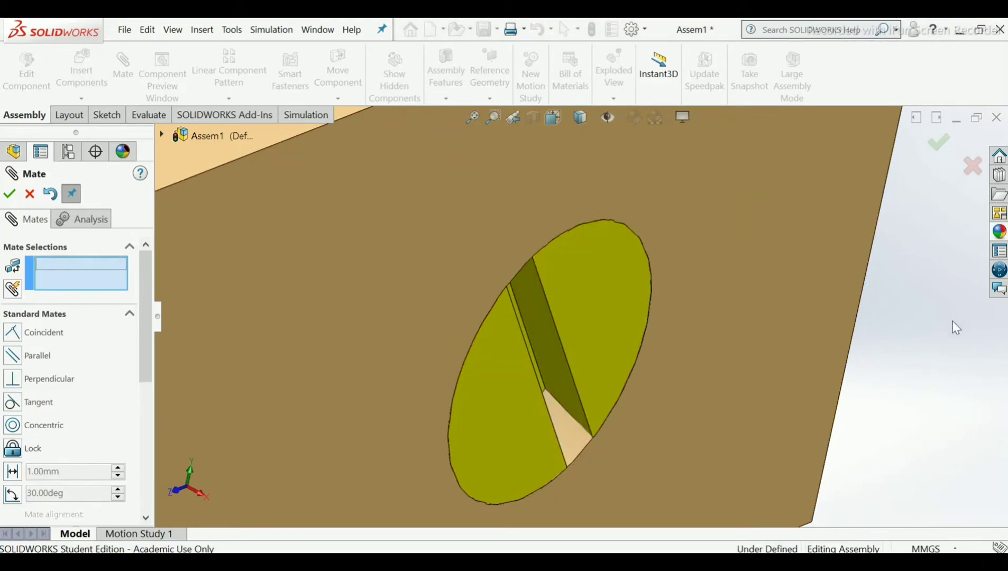
- Make the screw's slot wall parallel to the jaw plate's top face with a parallel mate, and finish mating
{"action": "scroll", "coordinate": [899, 315], "scroll_direction": "up", "scroll_amount": 6}
{"action": "middle_click_drag", "start_coordinate": [675, 306], "coordinate": [631, 296]}
{"action": "scroll", "coordinate": [505, 285], "scroll_direction": "down", "scroll_amount": 5}
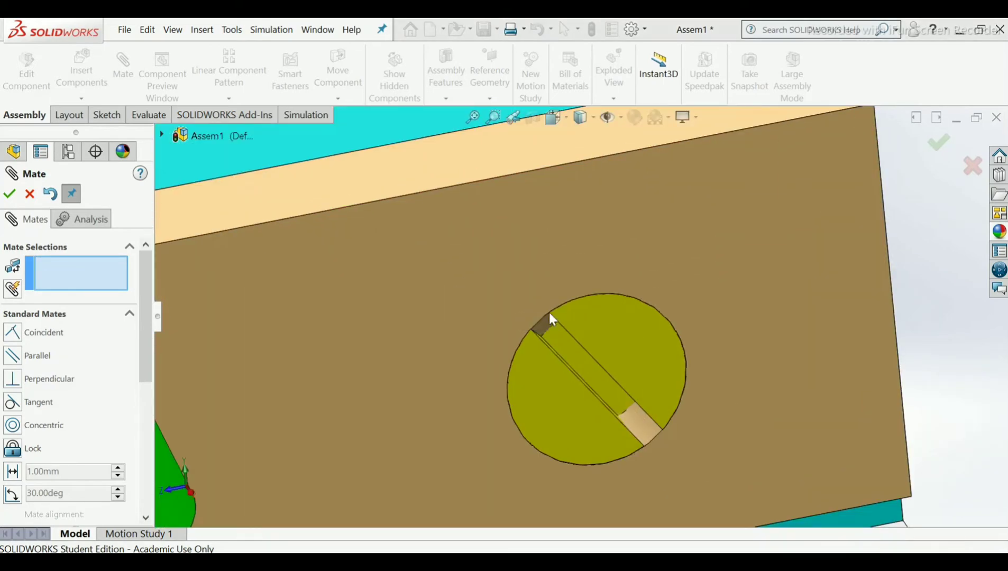
{"action": "scroll", "coordinate": [880, 325], "scroll_direction": "down", "scroll_amount": 1}
{"action": "middle_click_drag", "start_coordinate": [878, 326], "coordinate": [861, 309]}
{"action": "scroll", "coordinate": [534, 343], "scroll_direction": "down", "scroll_amount": 3}
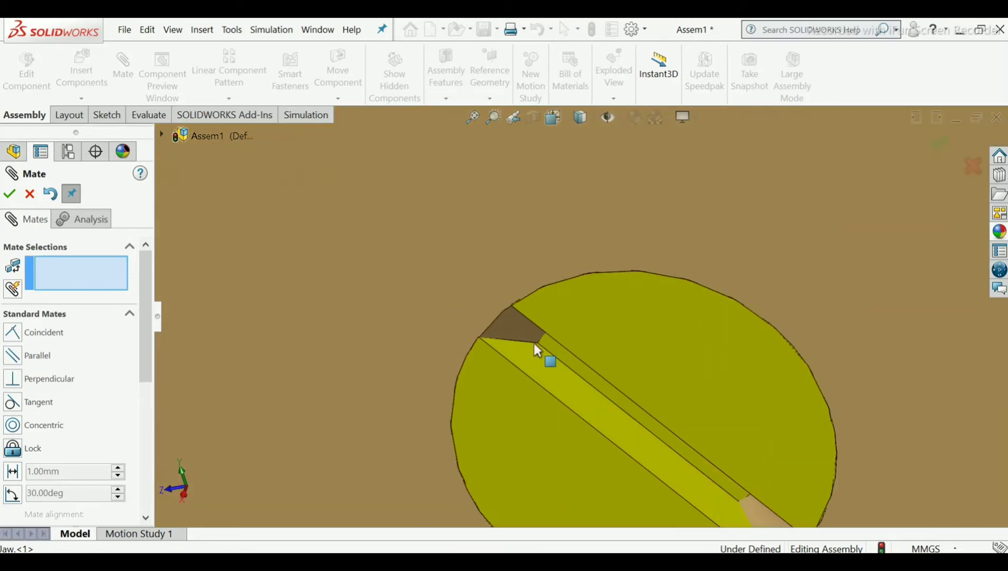
{"action": "left_click", "coordinate": [560, 381]}
{"action": "scroll", "coordinate": [624, 373], "scroll_direction": "up", "scroll_amount": 2}
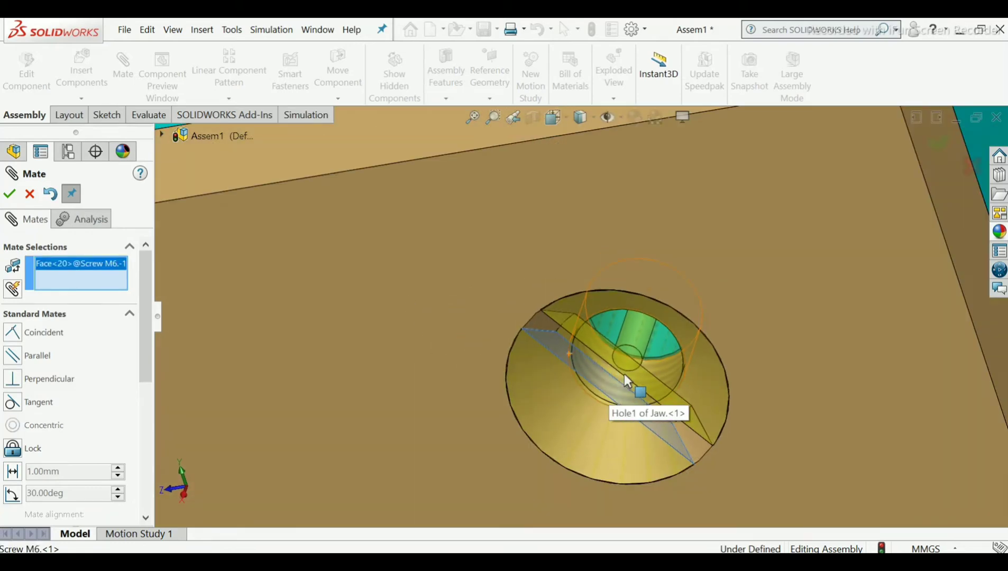
{"action": "scroll", "coordinate": [623, 373], "scroll_direction": "up", "scroll_amount": 3}
{"action": "middle_click_drag", "start_coordinate": [642, 293], "coordinate": [660, 311]}
{"action": "scroll", "coordinate": [661, 311], "scroll_direction": "up", "scroll_amount": 1}
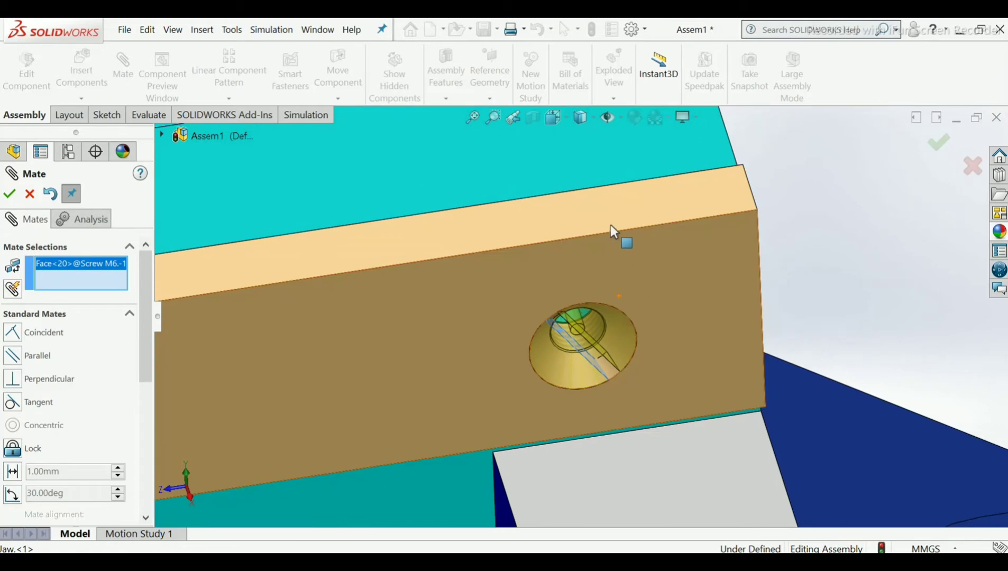
{"action": "left_click", "coordinate": [605, 212]}
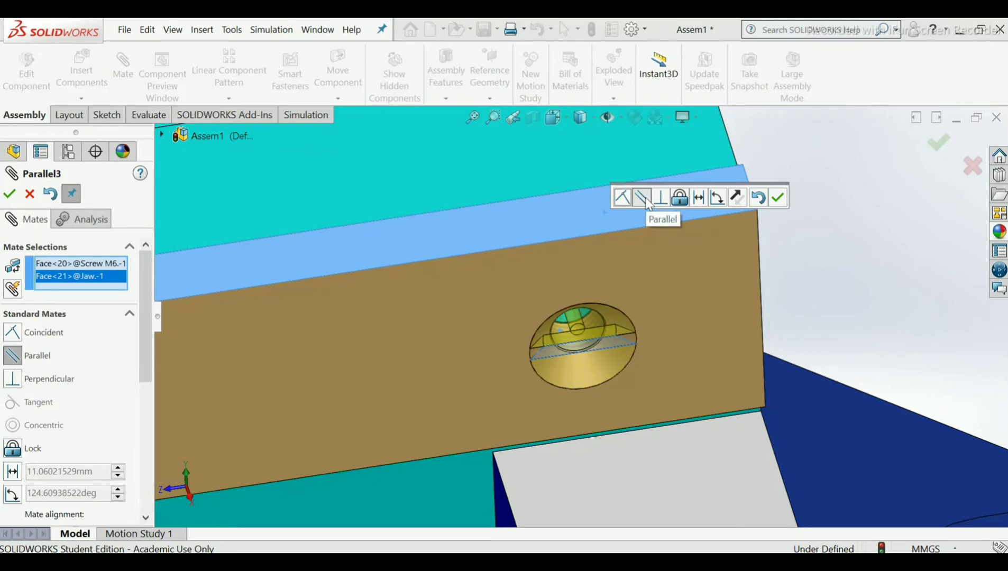
{"action": "left_click", "coordinate": [778, 198]}
{"action": "key", "text": "f"}
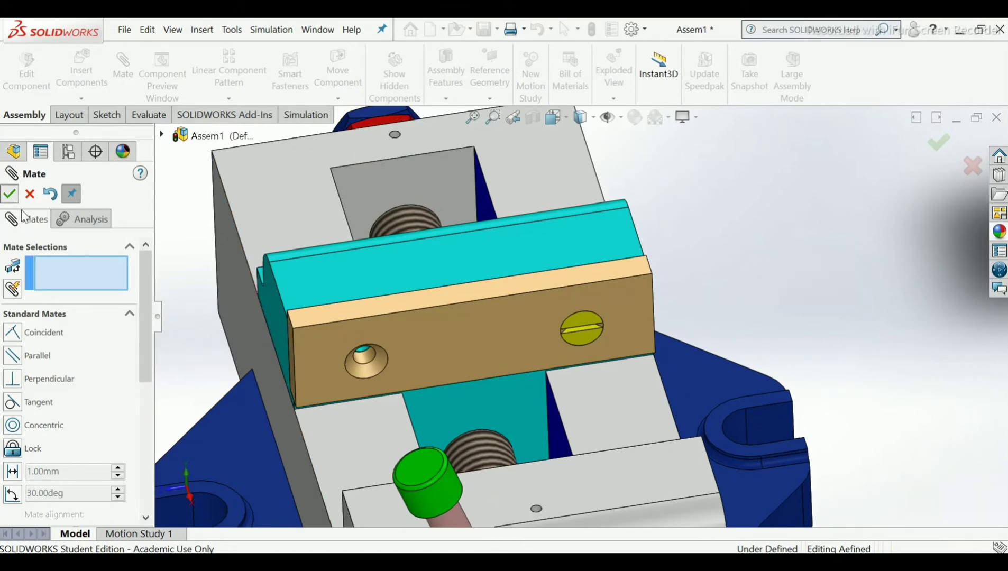
{"action": "left_click", "coordinate": [10, 194]}
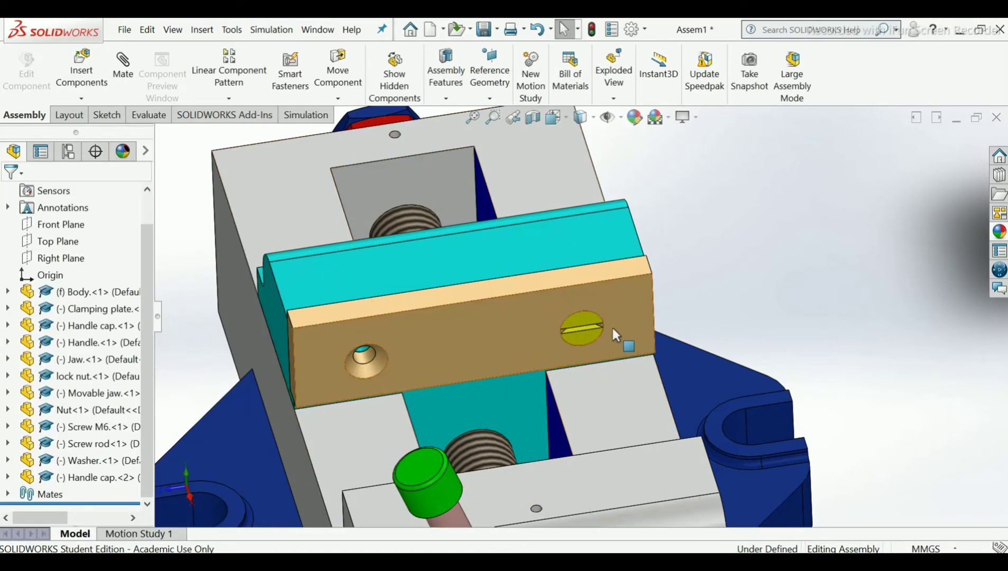
- Inspect the seated screw in the jaw plate and the loose clamping plate above the vise
{"action": "scroll", "coordinate": [581, 316], "scroll_direction": "down", "scroll_amount": 5}
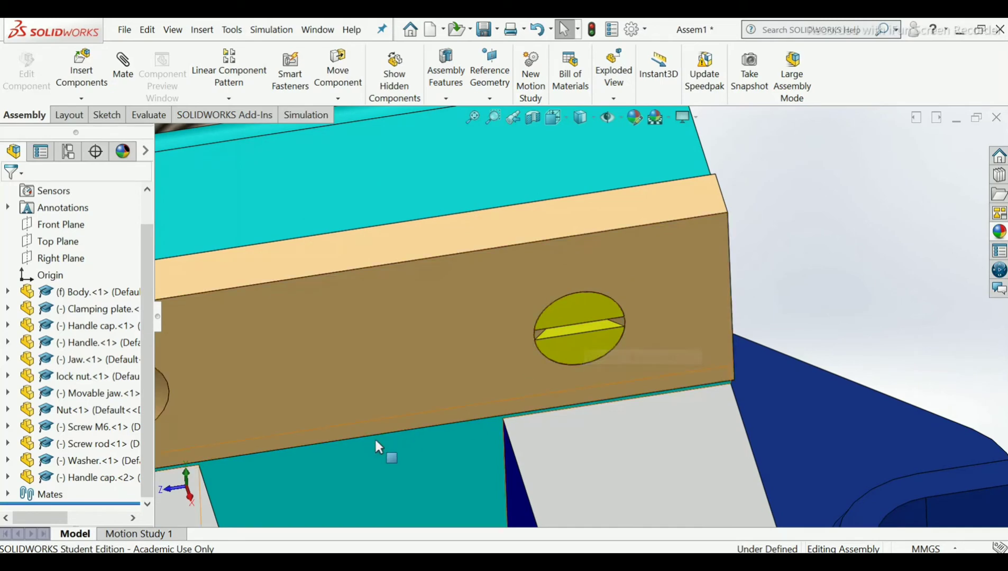
{"action": "left_click", "coordinate": [140, 464]}
{"action": "scroll", "coordinate": [642, 319], "scroll_direction": "up", "scroll_amount": 3}
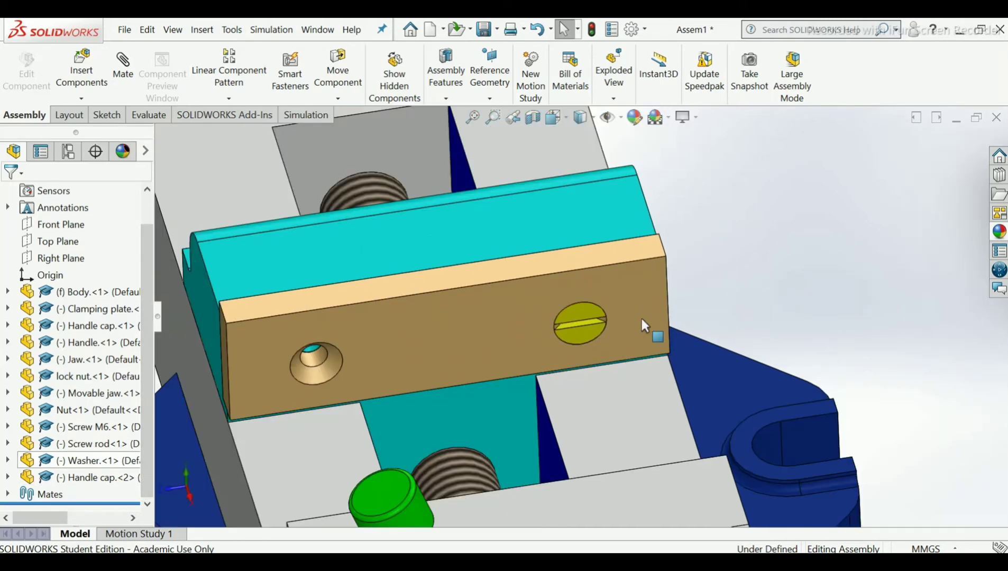
{"action": "middle_click_drag", "start_coordinate": [591, 322], "coordinate": [656, 297]}
{"action": "scroll", "coordinate": [654, 316], "scroll_direction": "up", "scroll_amount": 3}
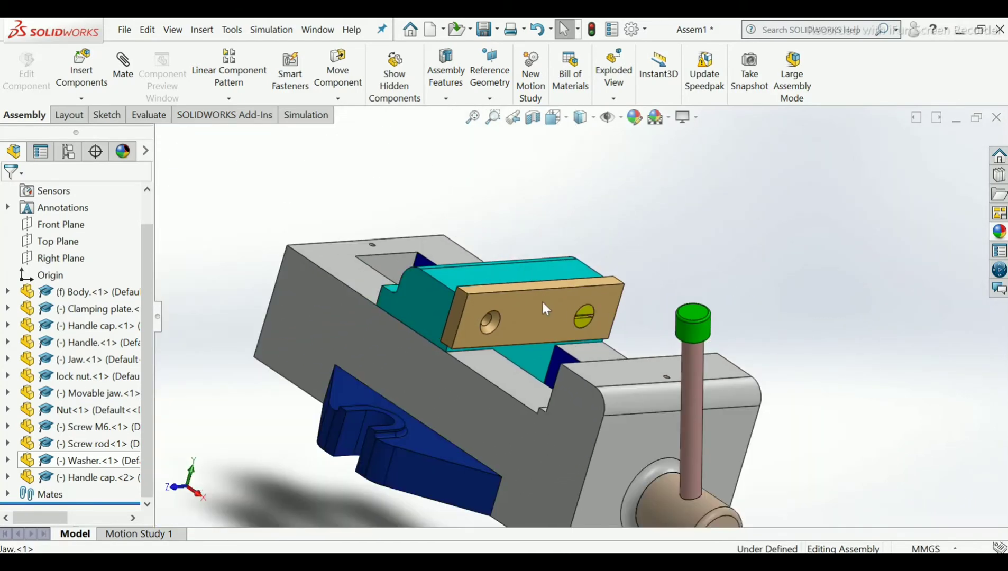
{"action": "scroll", "coordinate": [542, 300], "scroll_direction": "up", "scroll_amount": 5}
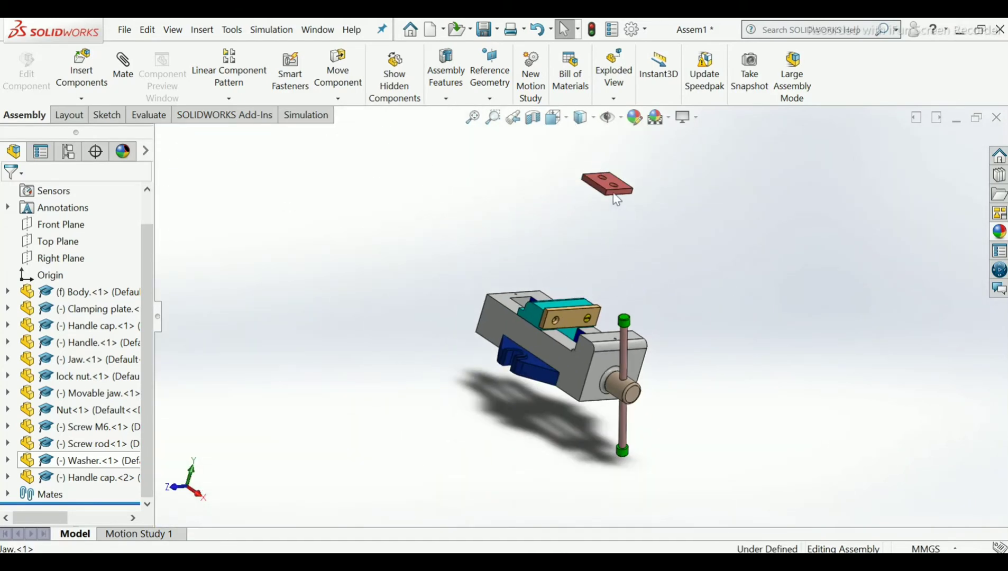
{"action": "scroll", "coordinate": [607, 169], "scroll_direction": "down", "scroll_amount": 8}
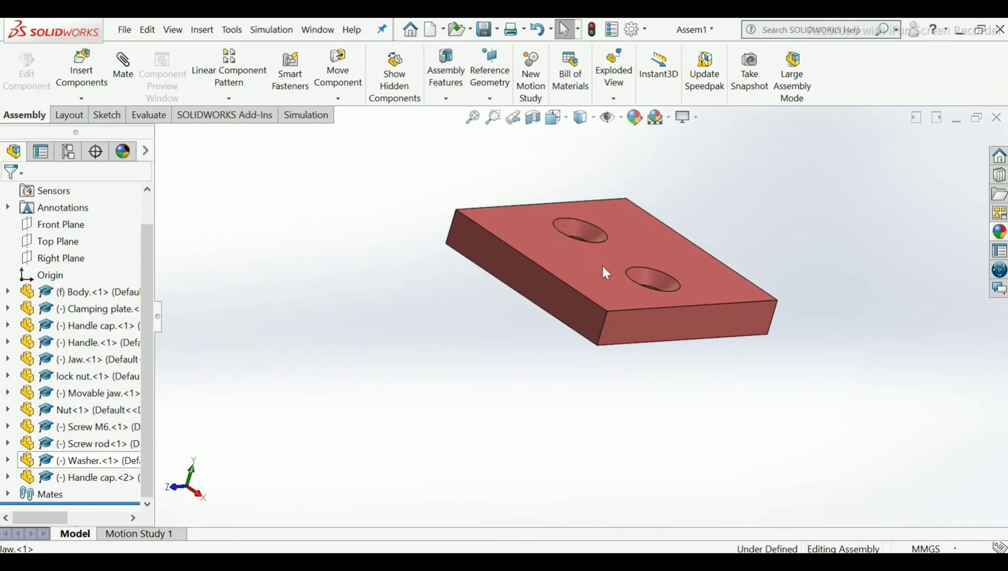
- Try a coincident mate between the clamping plate's small-hole face and the movable jaw's underside
{"action": "scroll", "coordinate": [606, 273], "scroll_direction": "up", "scroll_amount": 2}
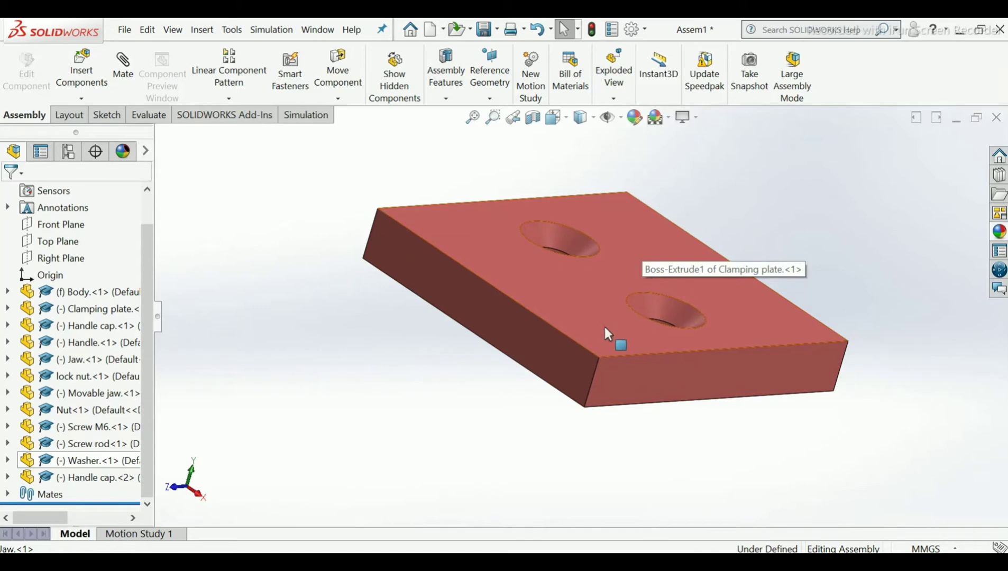
{"action": "middle_click_drag", "start_coordinate": [629, 337], "coordinate": [538, 368]}
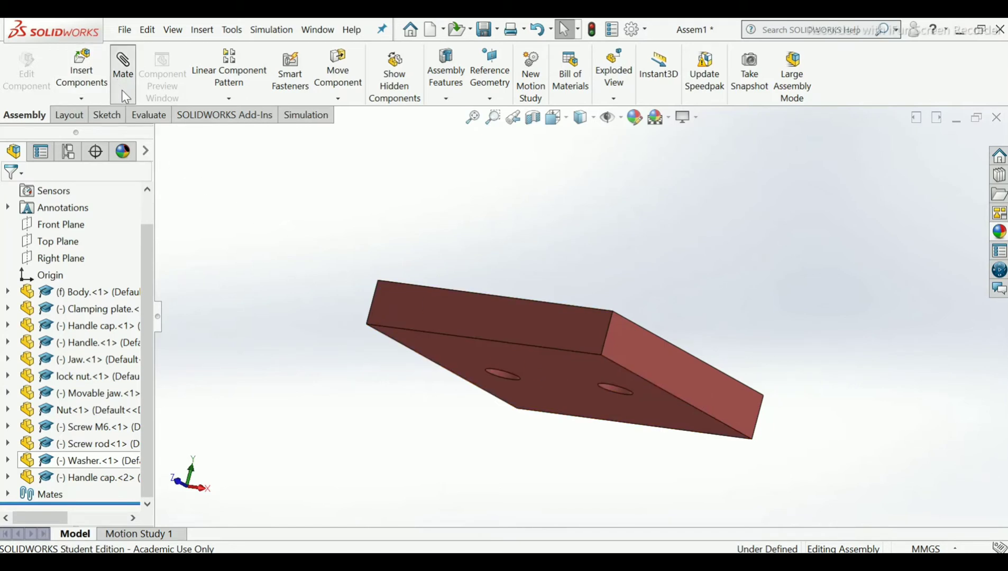
{"action": "left_click", "coordinate": [525, 352]}
{"action": "scroll", "coordinate": [525, 371], "scroll_direction": "up", "scroll_amount": 4}
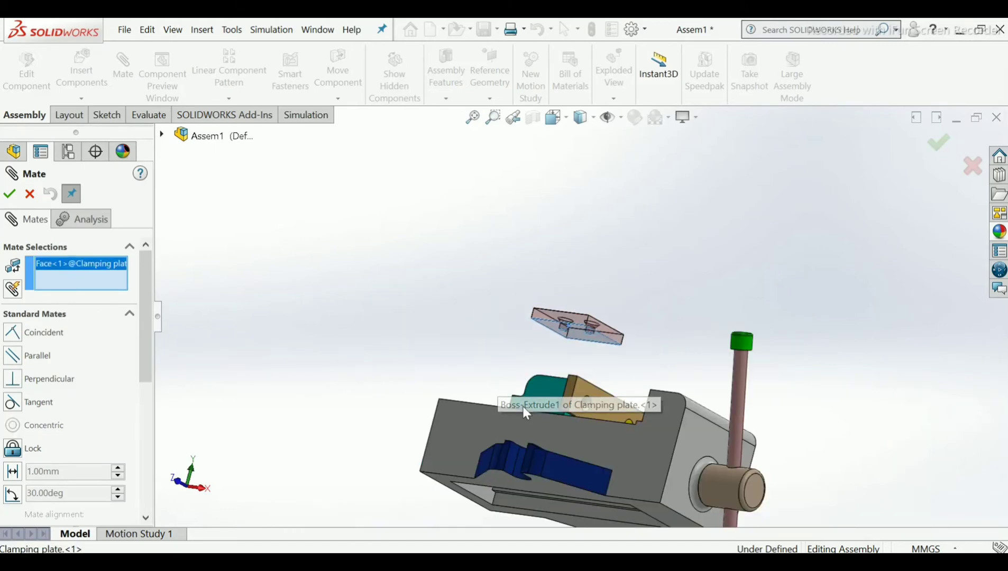
{"action": "middle_click_drag", "start_coordinate": [526, 413], "coordinate": [559, 478]}
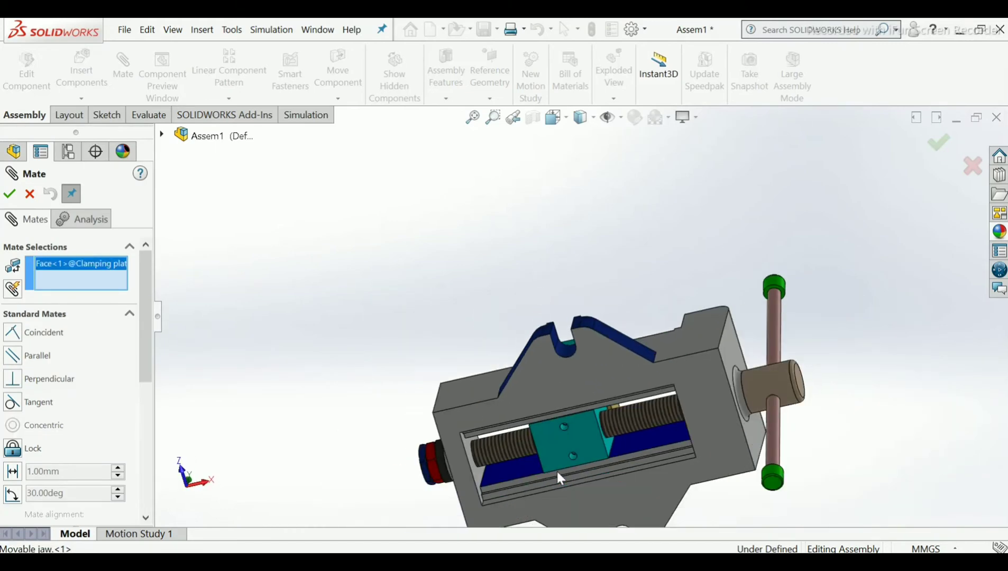
{"action": "scroll", "coordinate": [556, 469], "scroll_direction": "down", "scroll_amount": 6}
{"action": "left_click", "coordinate": [614, 366]}
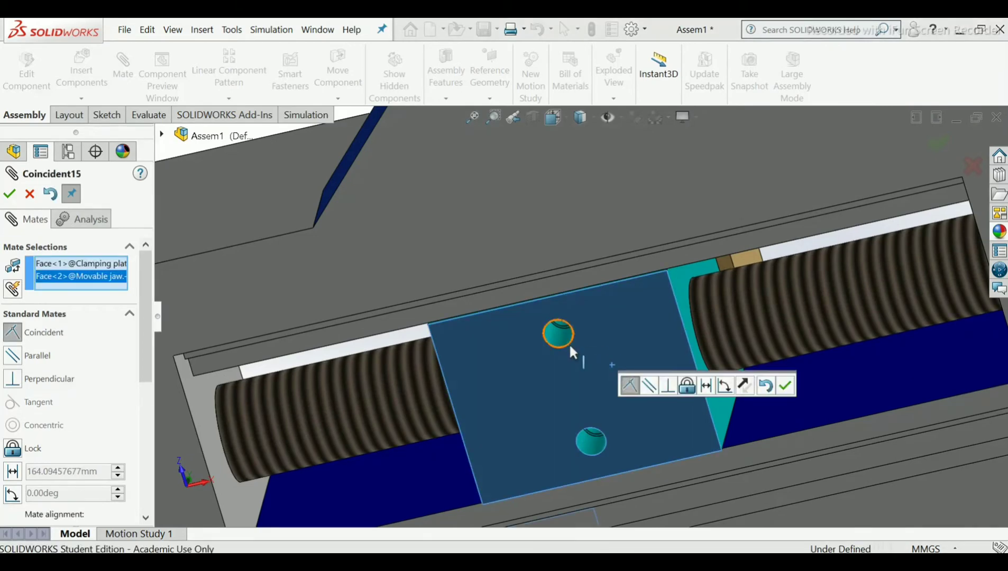
{"action": "scroll", "coordinate": [571, 341], "scroll_direction": "up", "scroll_amount": 6}
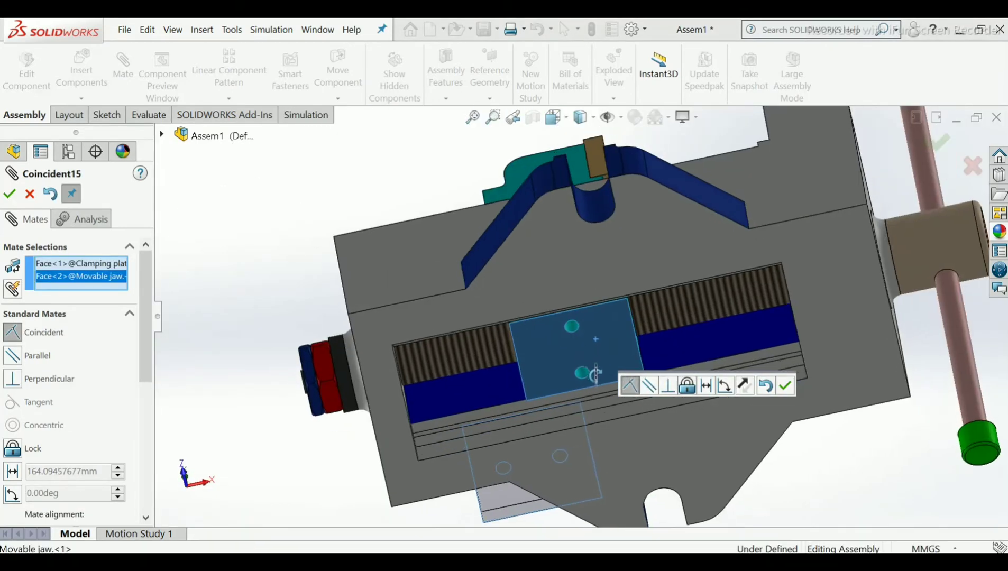
{"action": "middle_click_drag", "start_coordinate": [597, 374], "coordinate": [665, 363]}
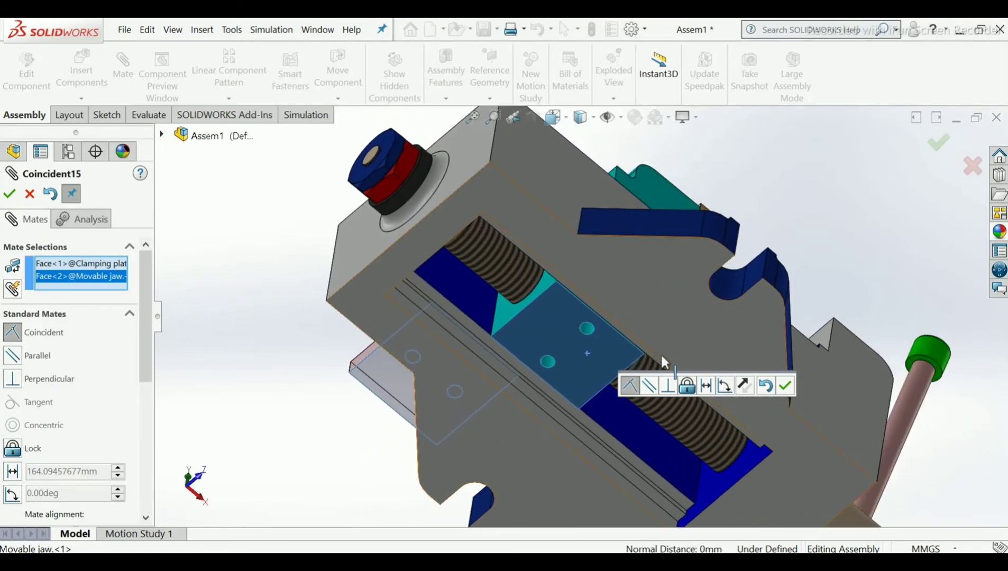
{"action": "left_click", "coordinate": [785, 386]}
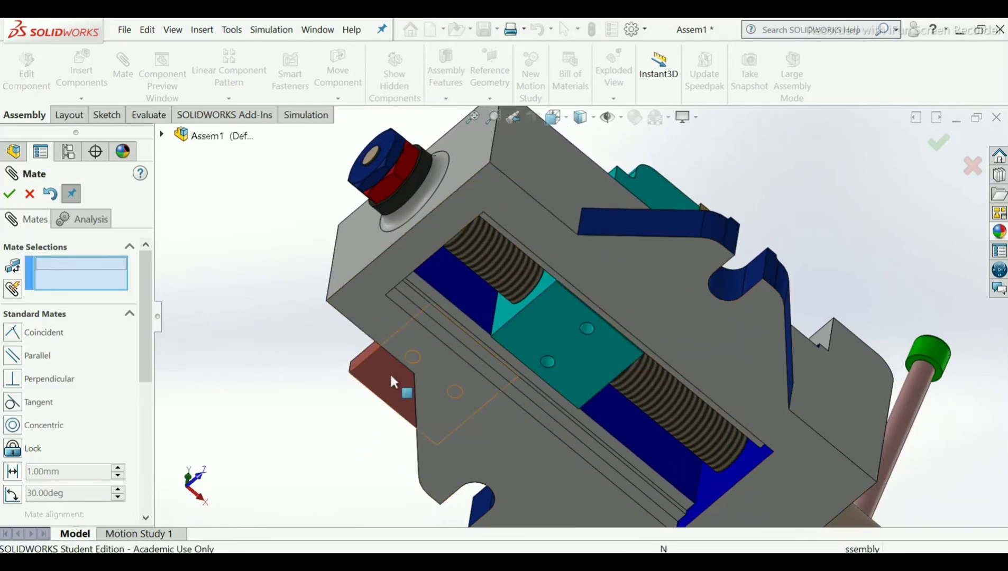
- Delete the coincident mate between the clamping plate and the movable jaw, and pull the plate clear of the vise body
{"action": "left_click_drag", "start_coordinate": [392, 382], "coordinate": [553, 409]}
{"action": "middle_click_drag", "start_coordinate": [551, 353], "coordinate": [589, 390]}
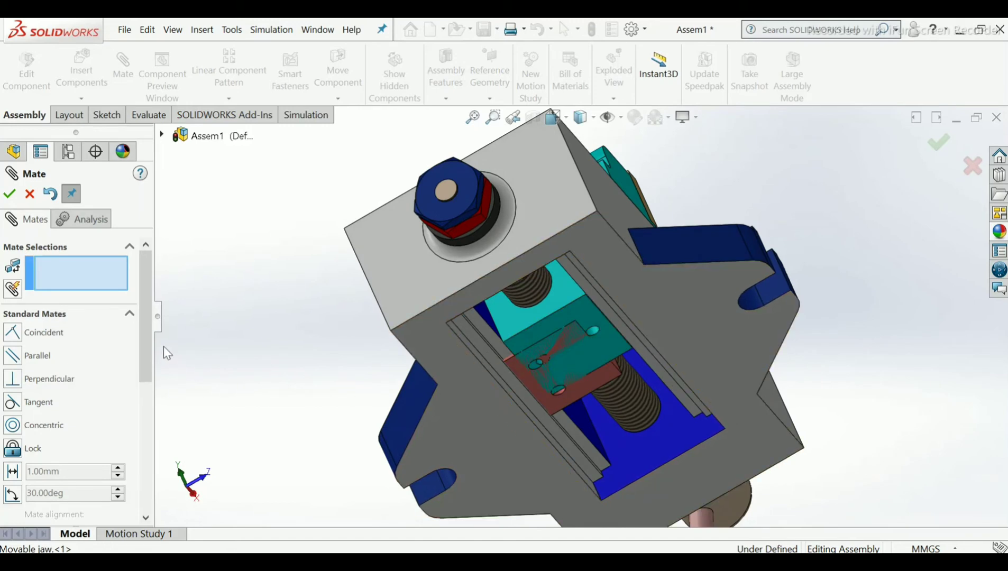
{"action": "left_click_drag", "start_coordinate": [150, 334], "coordinate": [148, 449]}
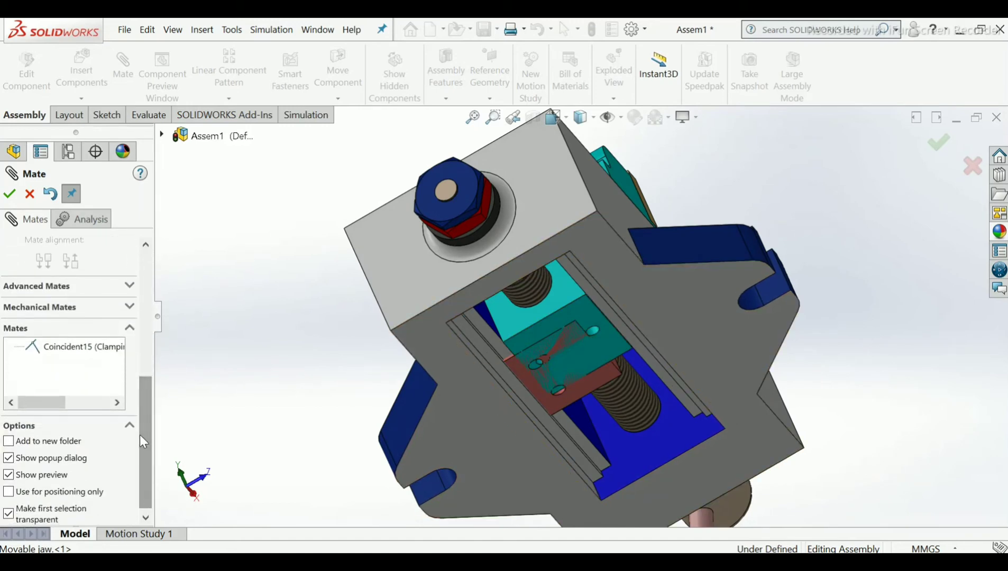
{"action": "left_click", "coordinate": [57, 348]}
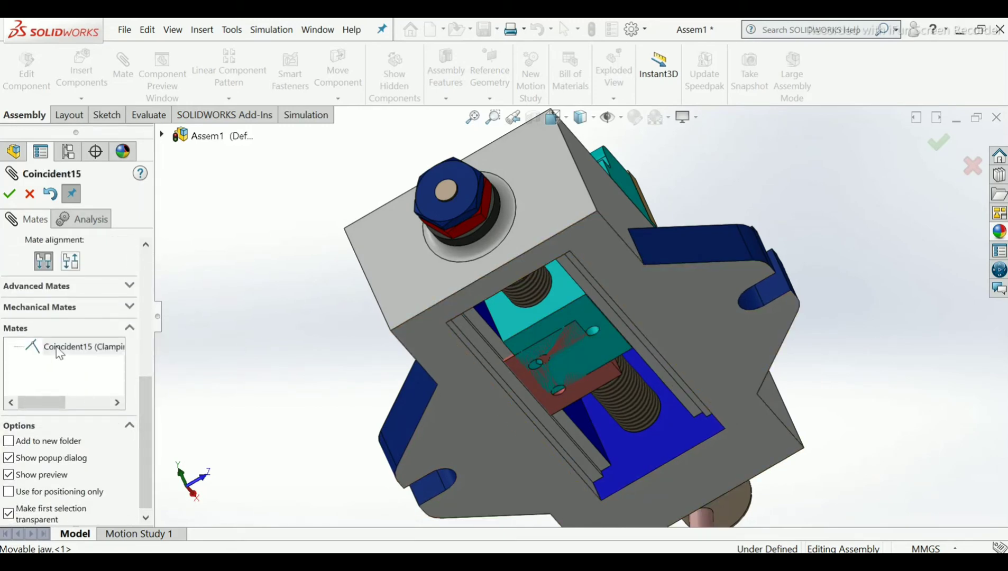
{"action": "right_click", "coordinate": [59, 349]}
{"action": "left_click", "coordinate": [87, 358]}
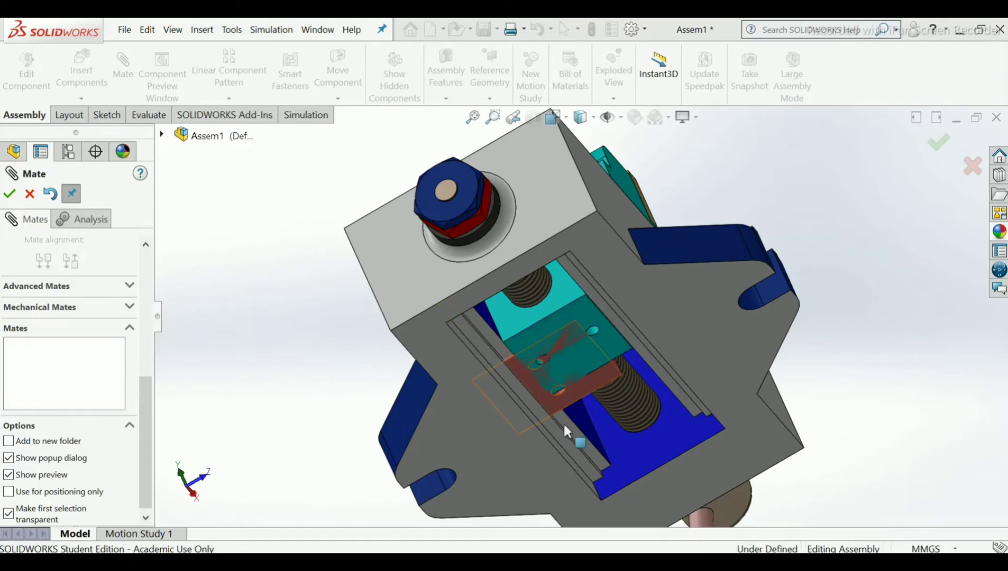
{"action": "mouse_move", "coordinate": [564, 422]}
{"action": "left_mouse_down"}
{"action": "mouse_move", "coordinate": [338, 465]}
{"action": "mouse_move", "coordinate": [339, 529]}
{"action": "left_mouse_up"}
{"action": "scroll", "coordinate": [280, 363], "scroll_direction": "up", "scroll_amount": 3}
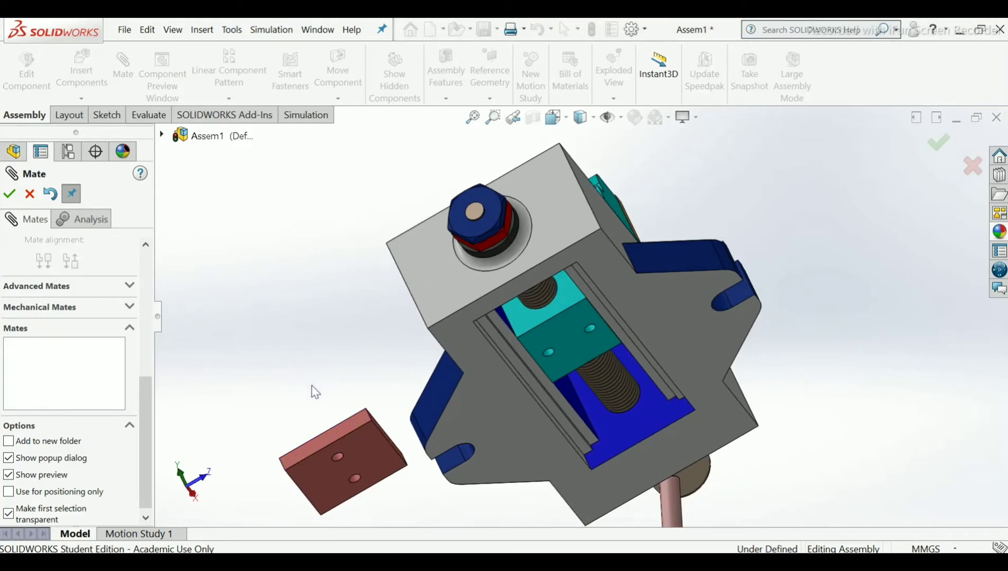
- Mate the clamping plate's small-hole face coincident with the movable jaw's underside, using anti-aligned alignment so the countersinks face outward
{"action": "left_click", "coordinate": [328, 475]}
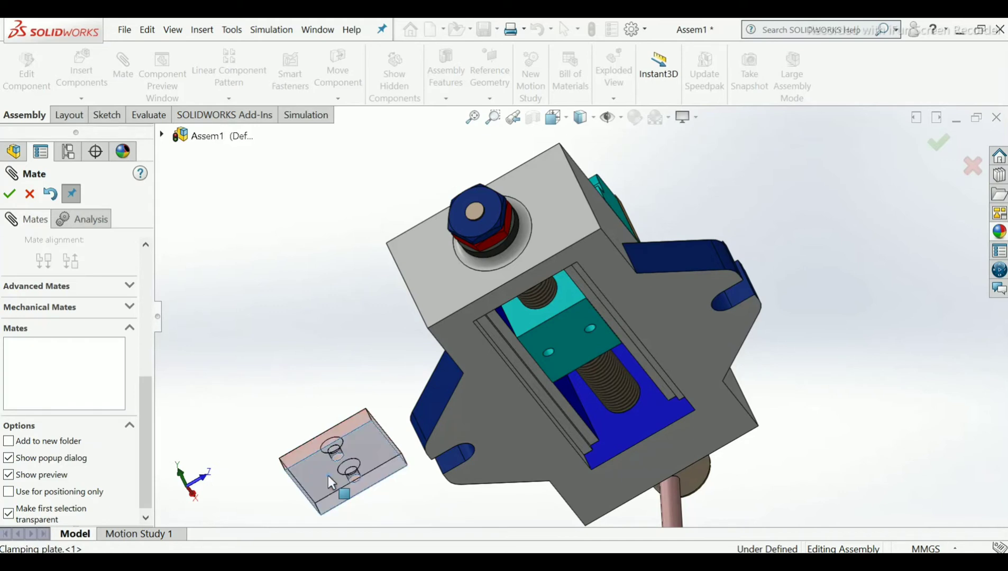
{"action": "left_click_drag", "start_coordinate": [144, 376], "coordinate": [145, 247]}
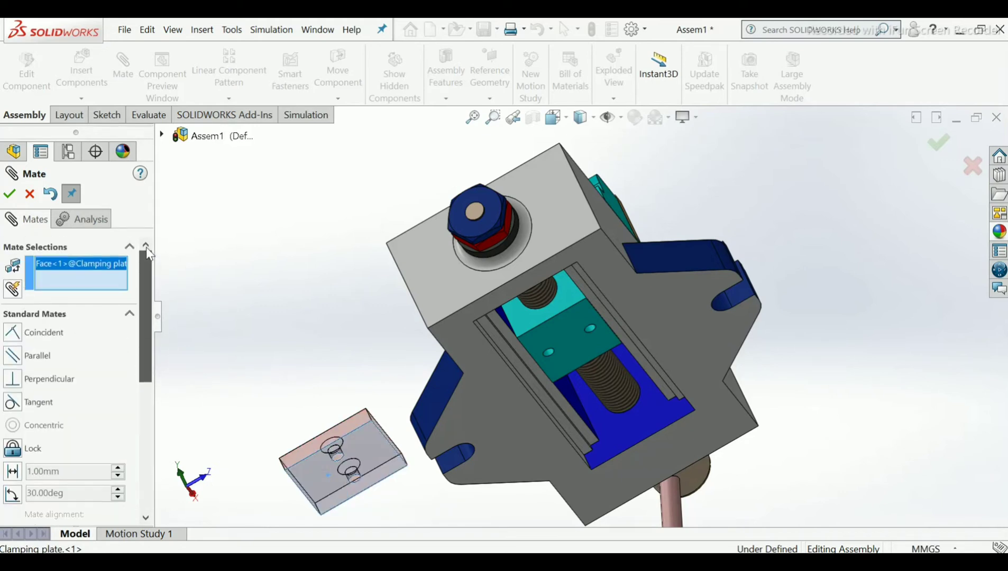
{"action": "left_click", "coordinate": [571, 347]}
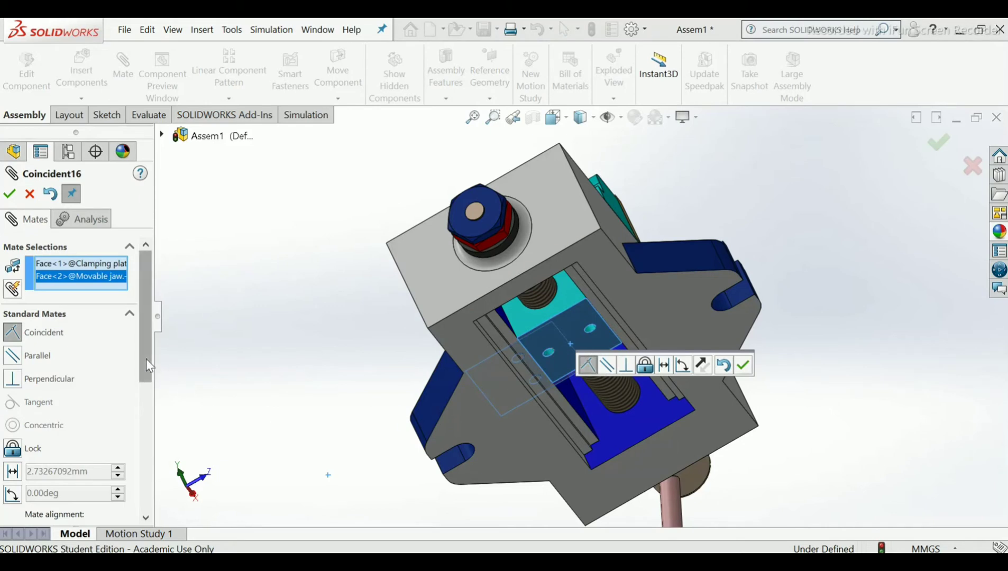
{"action": "left_click_drag", "start_coordinate": [149, 365], "coordinate": [140, 432]}
{"action": "left_click", "coordinate": [72, 369]}
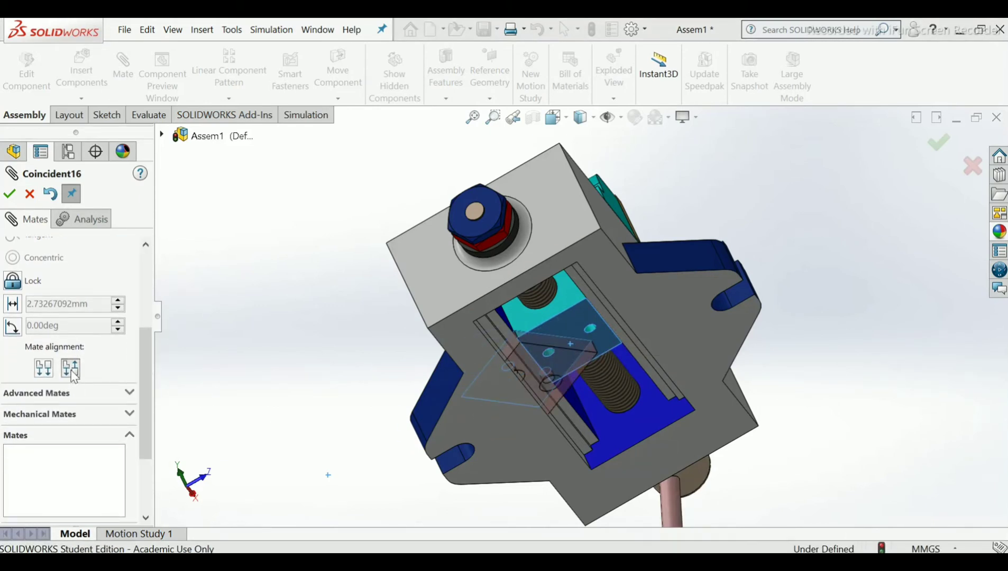
{"action": "left_click", "coordinate": [9, 194]}
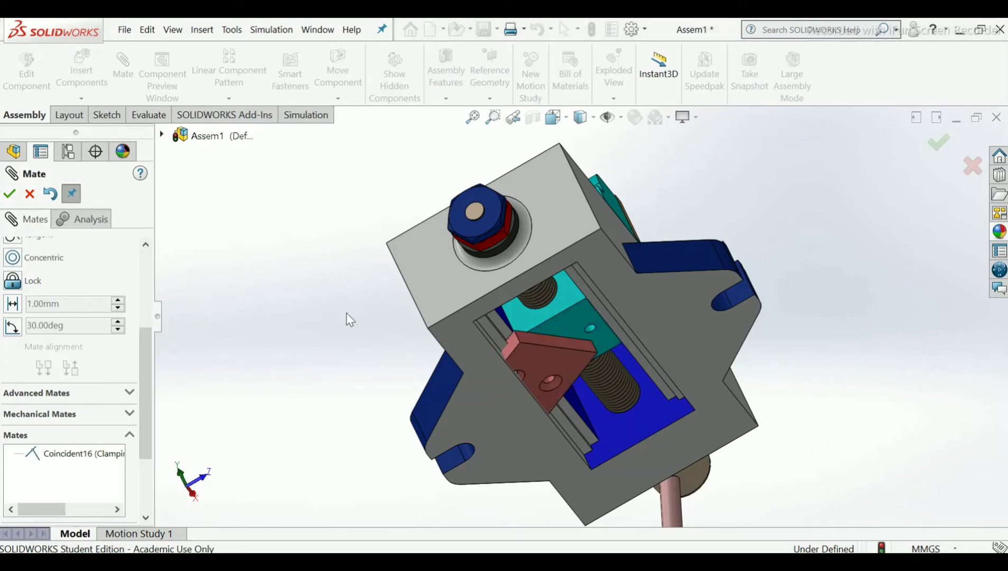
- Add a concentric mate between one clamping plate hole and a hole in the movable jaw's underside
{"action": "scroll", "coordinate": [577, 363], "scroll_direction": "down", "scroll_amount": 10}
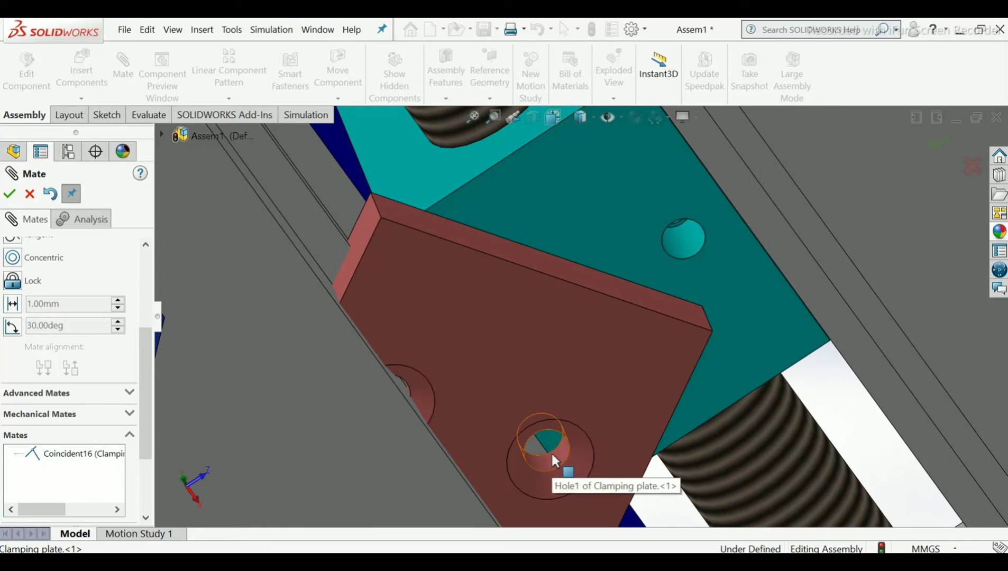
{"action": "scroll", "coordinate": [551, 452], "scroll_direction": "down", "scroll_amount": 2}
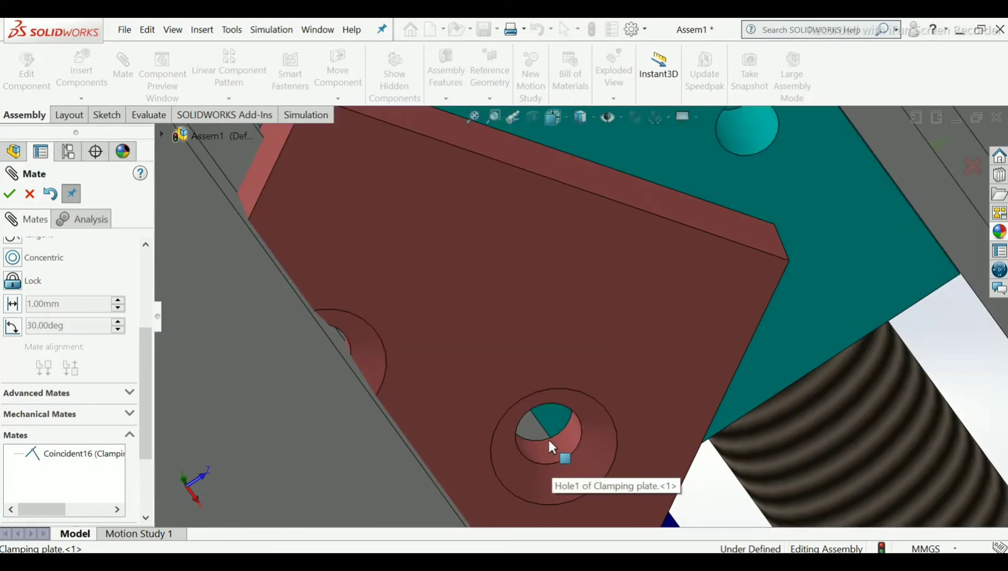
{"action": "left_click", "coordinate": [546, 449]}
{"action": "middle_click_drag", "start_coordinate": [551, 450], "coordinate": [557, 435]}
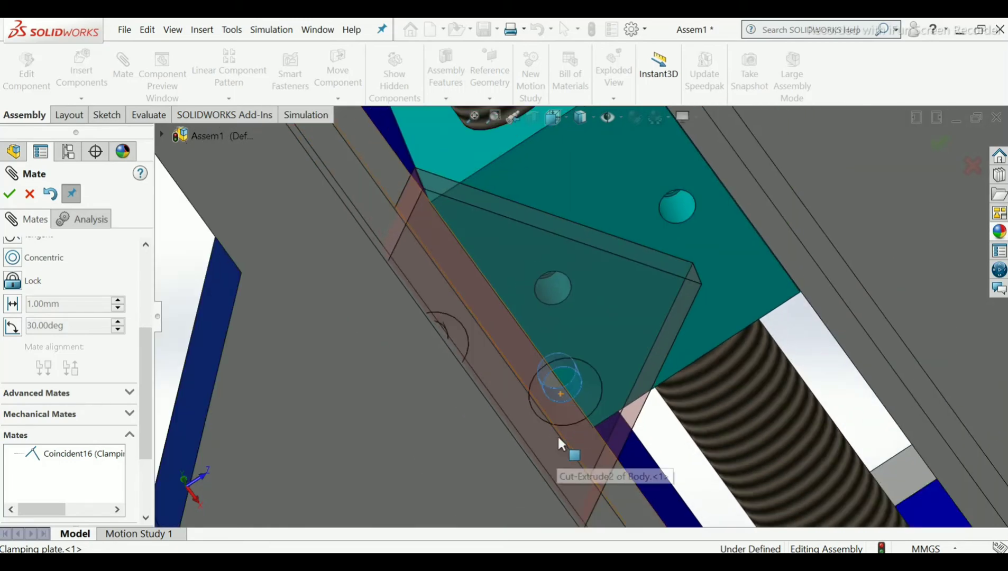
{"action": "left_click", "coordinate": [676, 206]}
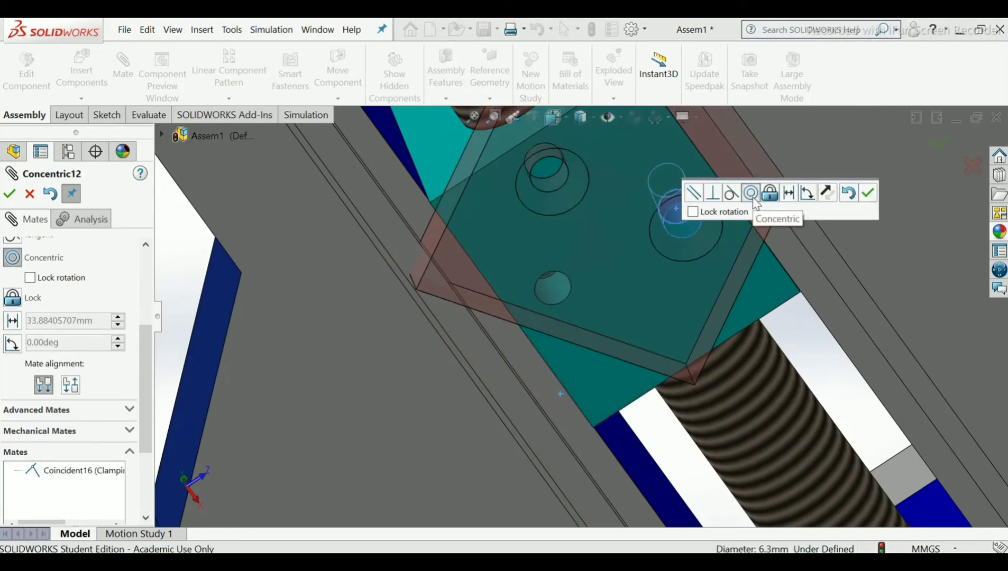
{"action": "left_click", "coordinate": [869, 193]}
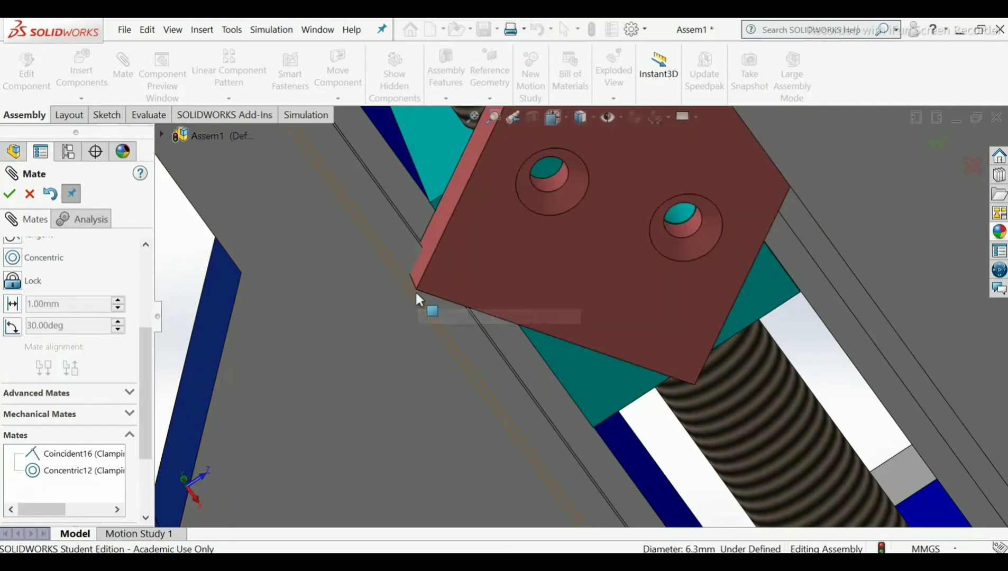
- Swing the clamping plate around its mated hole and make its other hole concentric with the movable jaw's second hole
{"action": "left_click_drag", "start_coordinate": [415, 287], "coordinate": [443, 347]}
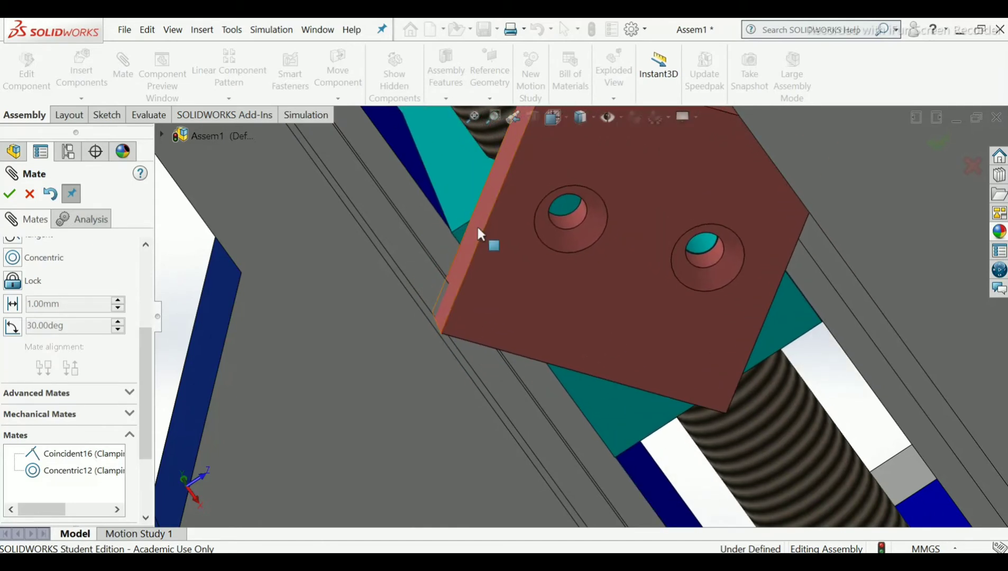
{"action": "left_click", "coordinate": [466, 262]}
{"action": "left_click_drag", "start_coordinate": [470, 267], "coordinate": [491, 377]}
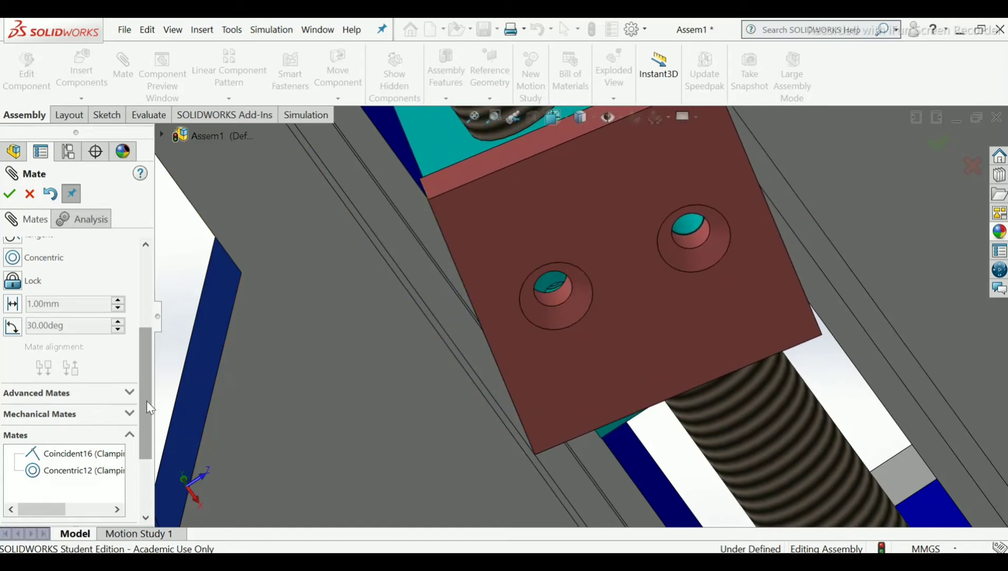
{"action": "left_click_drag", "start_coordinate": [147, 401], "coordinate": [154, 288]}
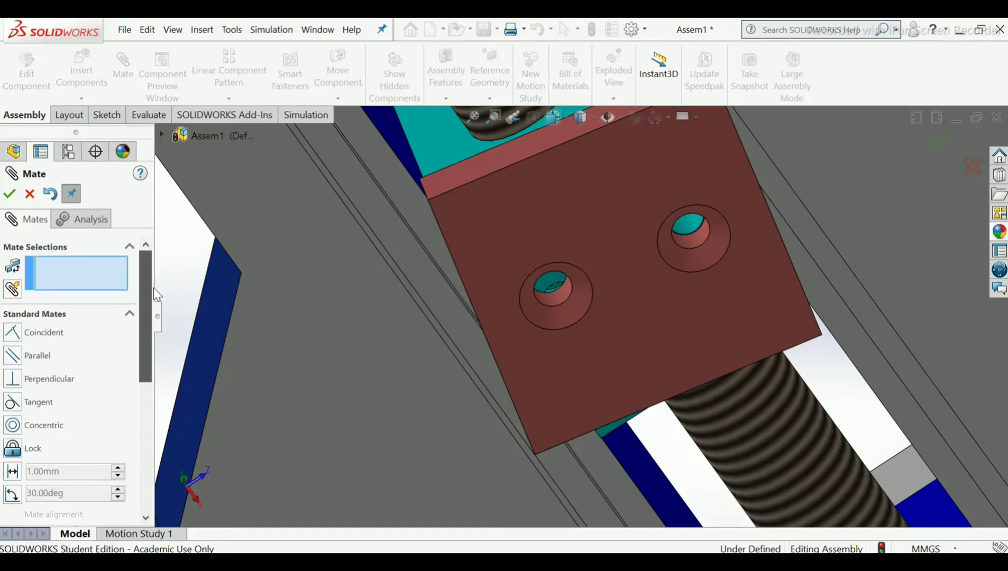
{"action": "left_click", "coordinate": [561, 297]}
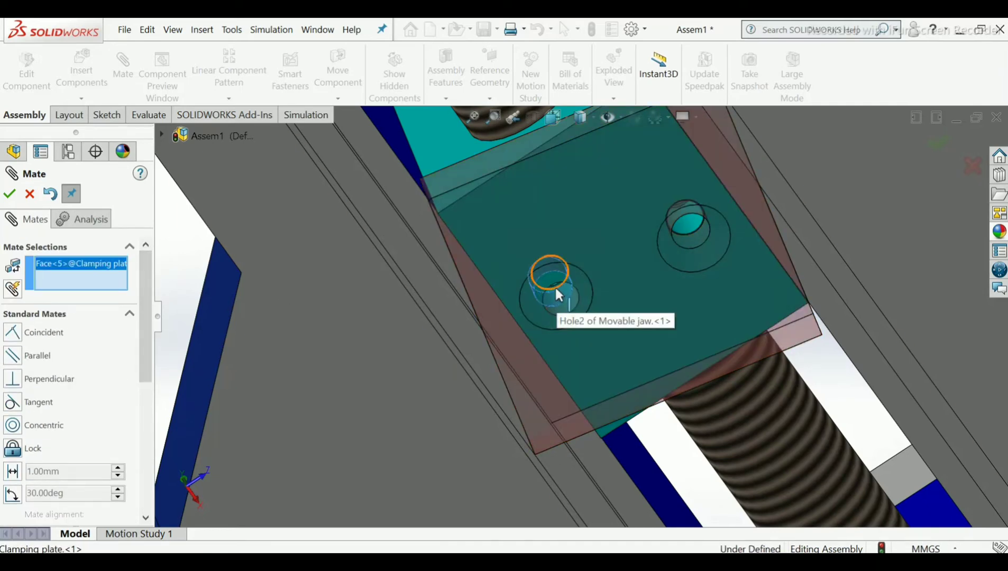
{"action": "scroll", "coordinate": [559, 296], "scroll_direction": "down", "scroll_amount": 4}
{"action": "mouse_move", "coordinate": [575, 280]}
{"action": "middle_mouse_down"}
{"action": "mouse_move", "coordinate": [589, 326]}
{"action": "mouse_move", "coordinate": [574, 249]}
{"action": "mouse_move", "coordinate": [561, 282]}
{"action": "middle_mouse_up"}
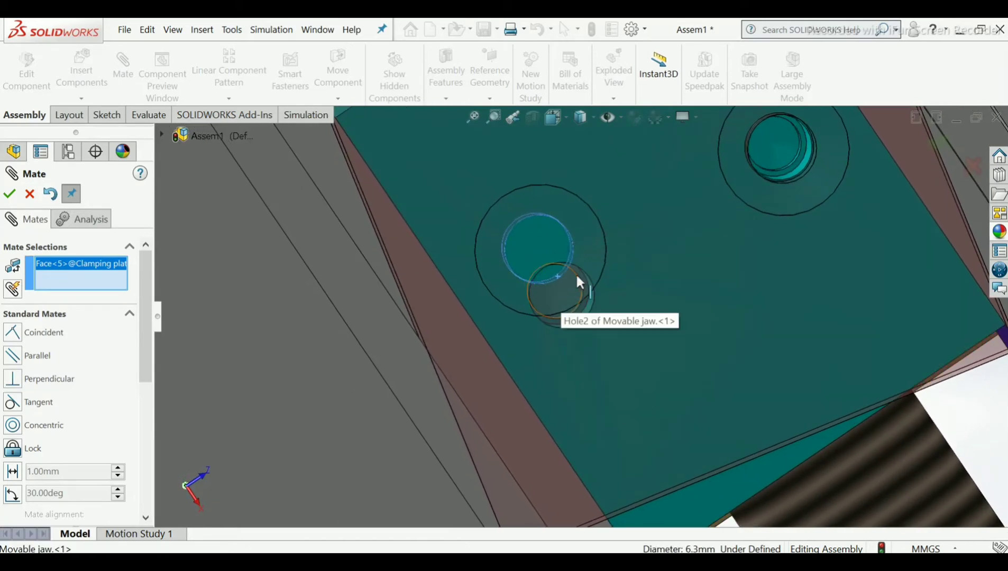
{"action": "scroll", "coordinate": [580, 275], "scroll_direction": "down", "scroll_amount": 5}
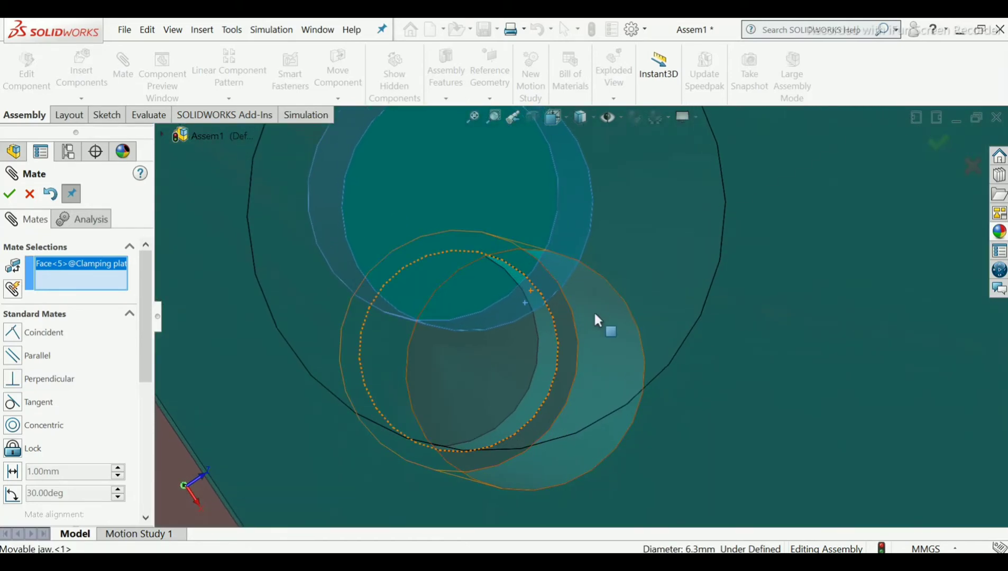
{"action": "left_click", "coordinate": [597, 313]}
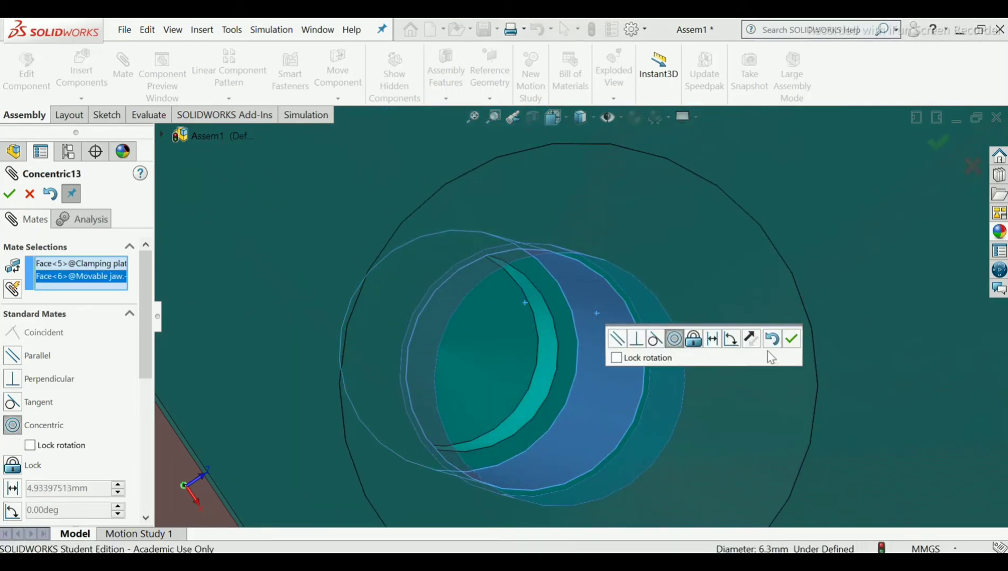
{"action": "left_click", "coordinate": [792, 343]}
- Add a coincident mate between the clamping plate's narrow side face and the adjacent end face of the movable jaw
{"action": "scroll", "coordinate": [730, 360], "scroll_direction": "up", "scroll_amount": 8}
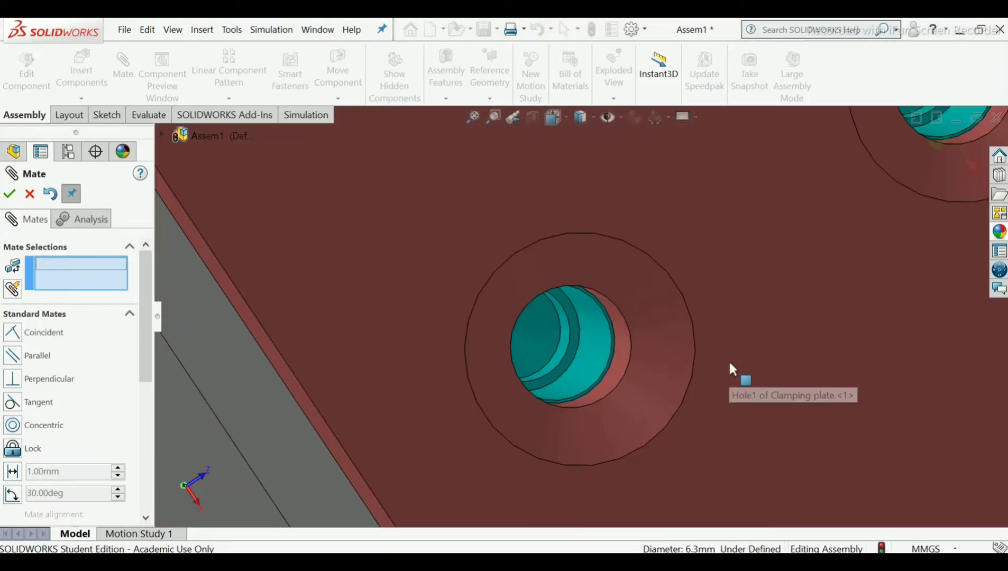
{"action": "middle_click_drag", "start_coordinate": [734, 361], "coordinate": [780, 377]}
{"action": "scroll", "coordinate": [590, 329], "scroll_direction": "down", "scroll_amount": 3}
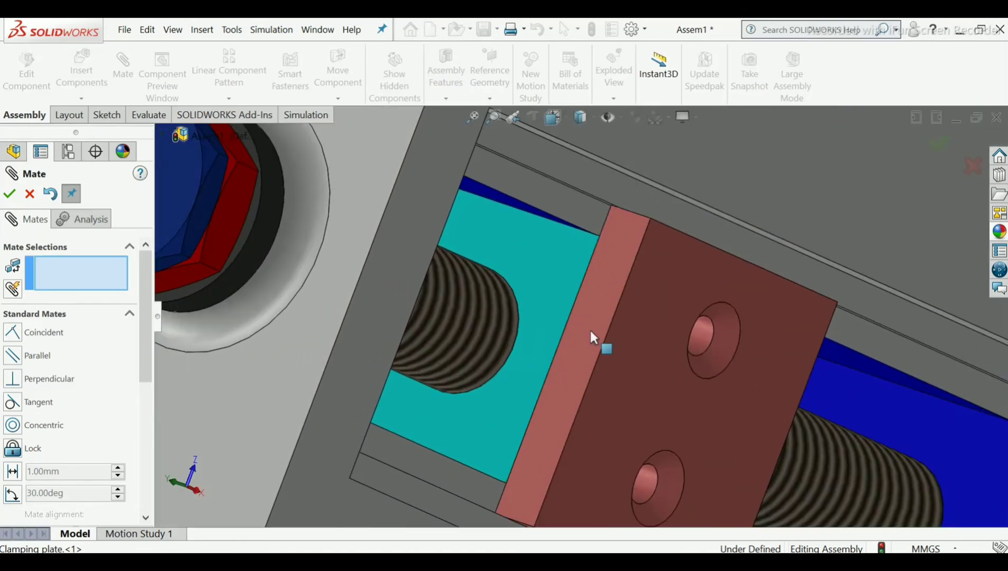
{"action": "left_click", "coordinate": [590, 329]}
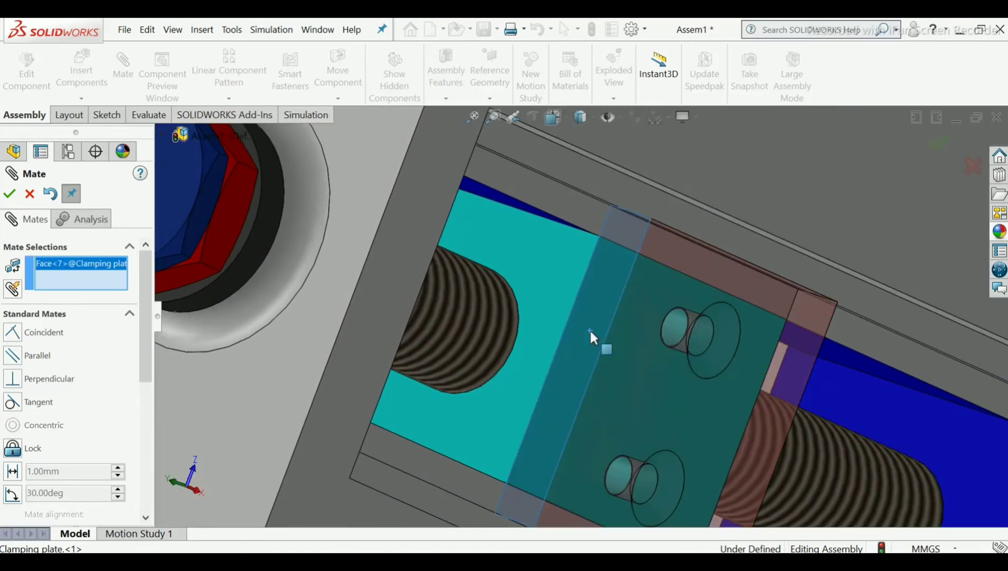
{"action": "left_click", "coordinate": [539, 307]}
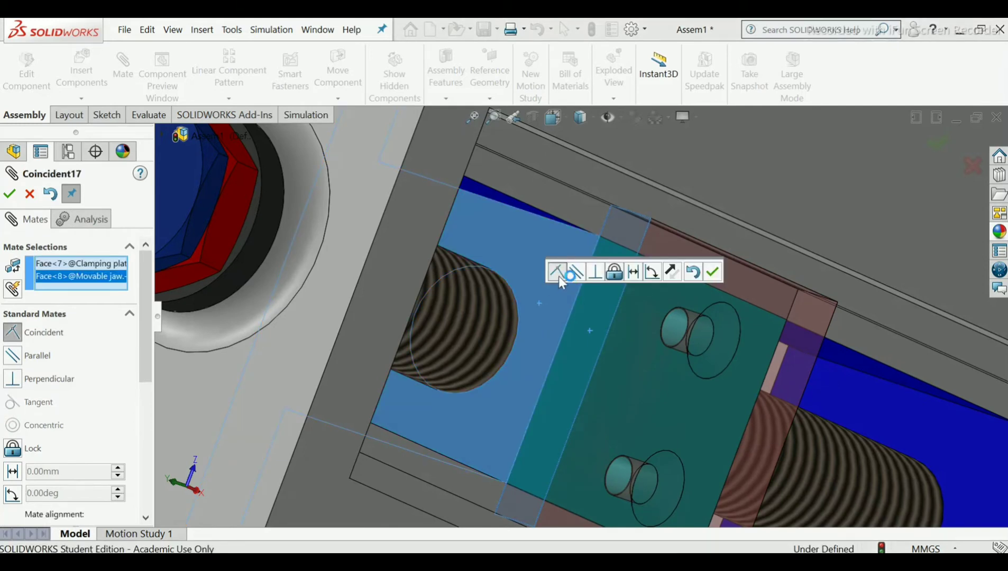
{"action": "left_click", "coordinate": [714, 272]}
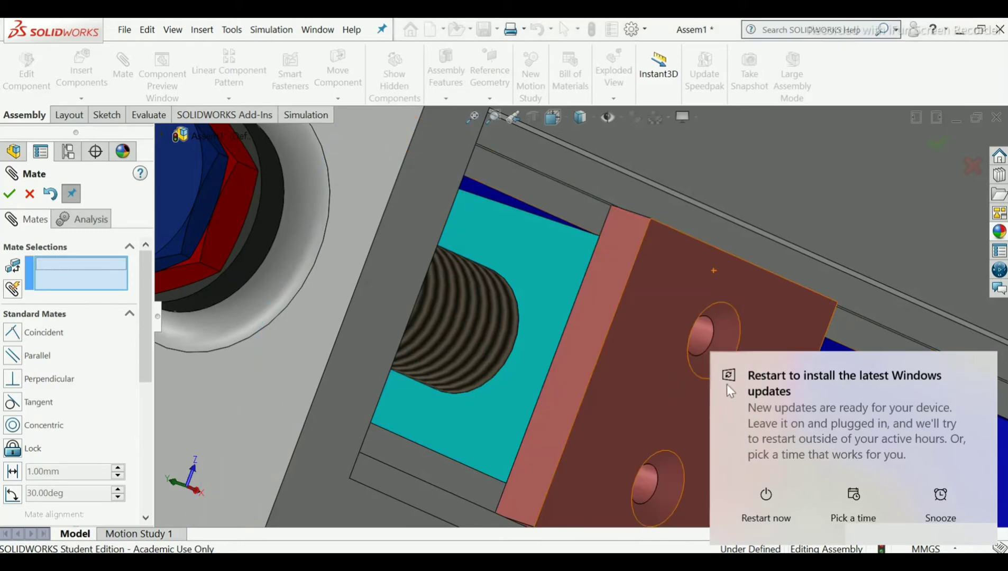
- Inspect the clamping plate's countersunk holes and the two screw holes in the body's fixed jaw face, and leave the Mate command
{"action": "left_click", "coordinate": [985, 364]}
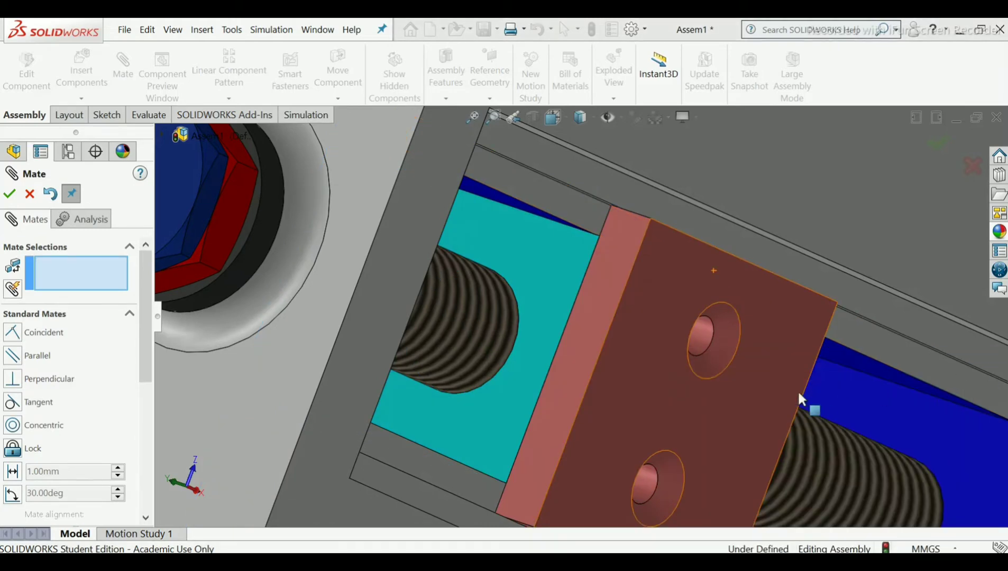
{"action": "scroll", "coordinate": [797, 391], "scroll_direction": "up", "scroll_amount": 3}
{"action": "middle_click_drag", "start_coordinate": [787, 390], "coordinate": [711, 353]}
{"action": "scroll", "coordinate": [509, 314], "scroll_direction": "up", "scroll_amount": 6}
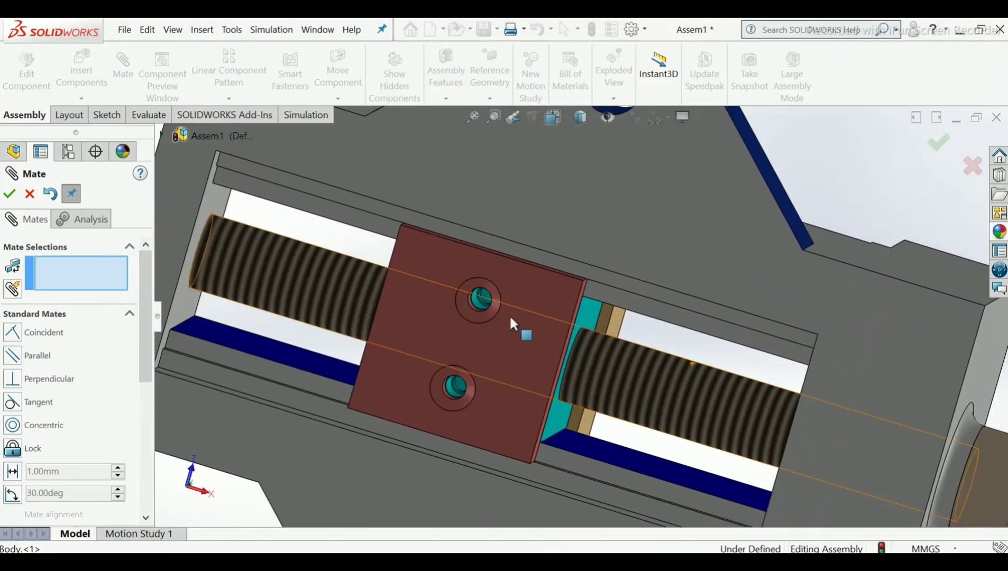
{"action": "scroll", "coordinate": [539, 407], "scroll_direction": "down", "scroll_amount": 3}
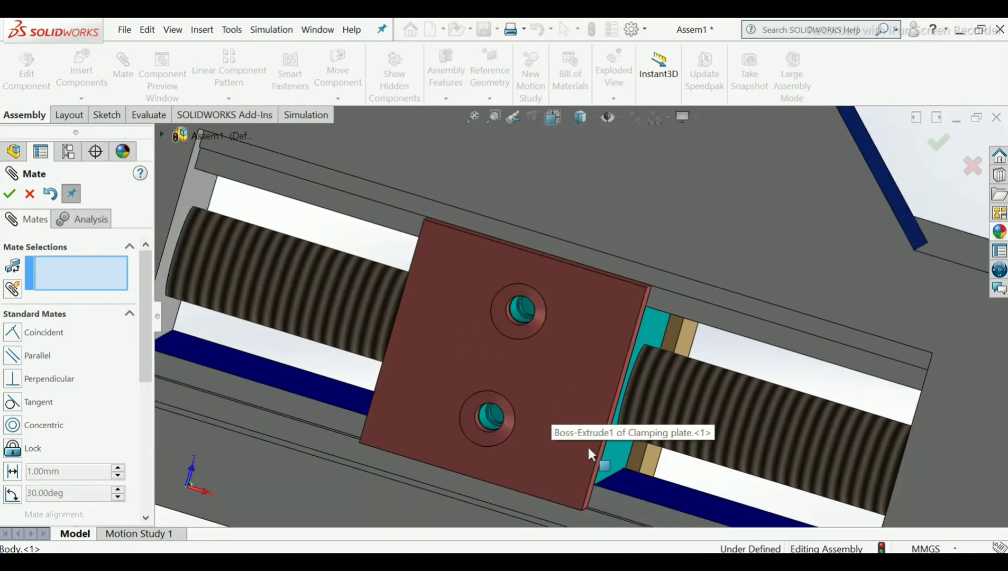
{"action": "scroll", "coordinate": [521, 308], "scroll_direction": "down", "scroll_amount": 2}
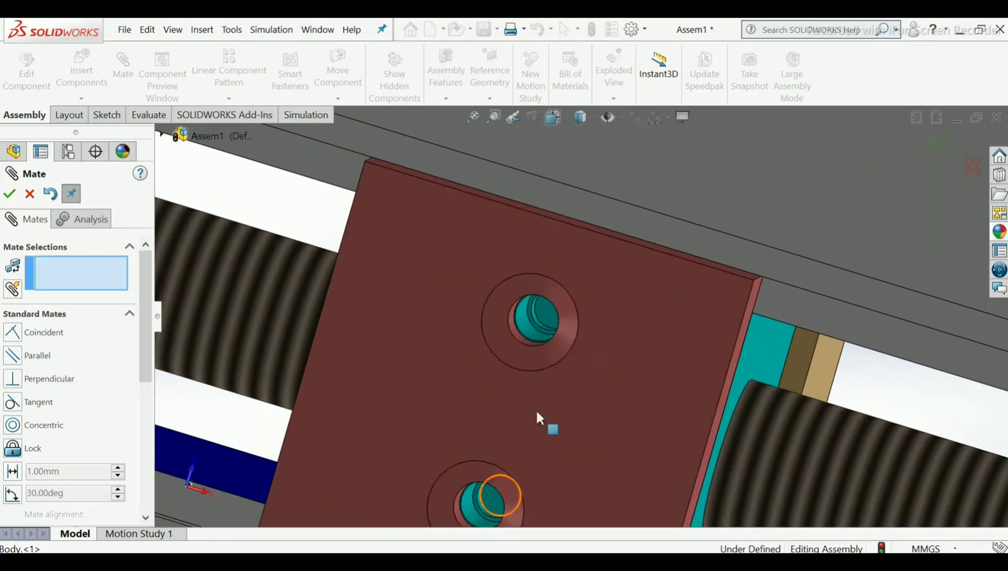
{"action": "scroll", "coordinate": [563, 357], "scroll_direction": "up", "scroll_amount": 5}
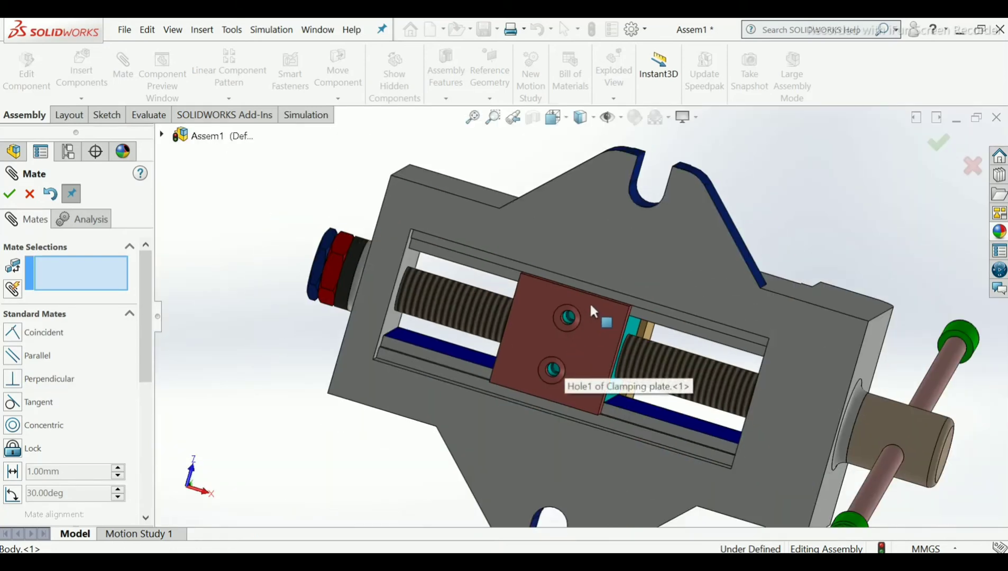
{"action": "middle_click_drag", "start_coordinate": [573, 311], "coordinate": [624, 202]}
{"action": "scroll", "coordinate": [607, 279], "scroll_direction": "down", "scroll_amount": 2}
{"action": "scroll", "coordinate": [613, 270], "scroll_direction": "down", "scroll_amount": 5}
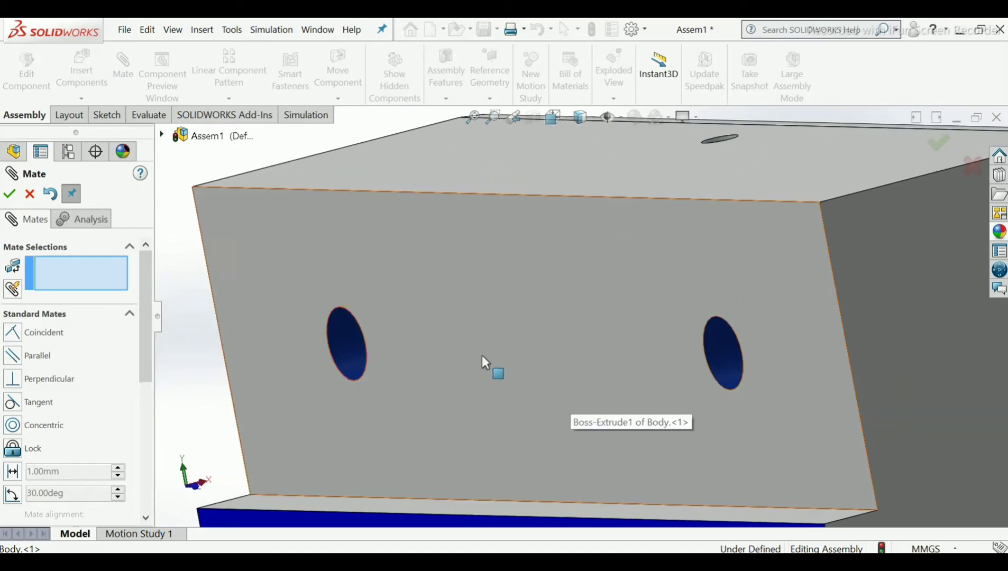
{"action": "scroll", "coordinate": [508, 365], "scroll_direction": "up", "scroll_amount": 5}
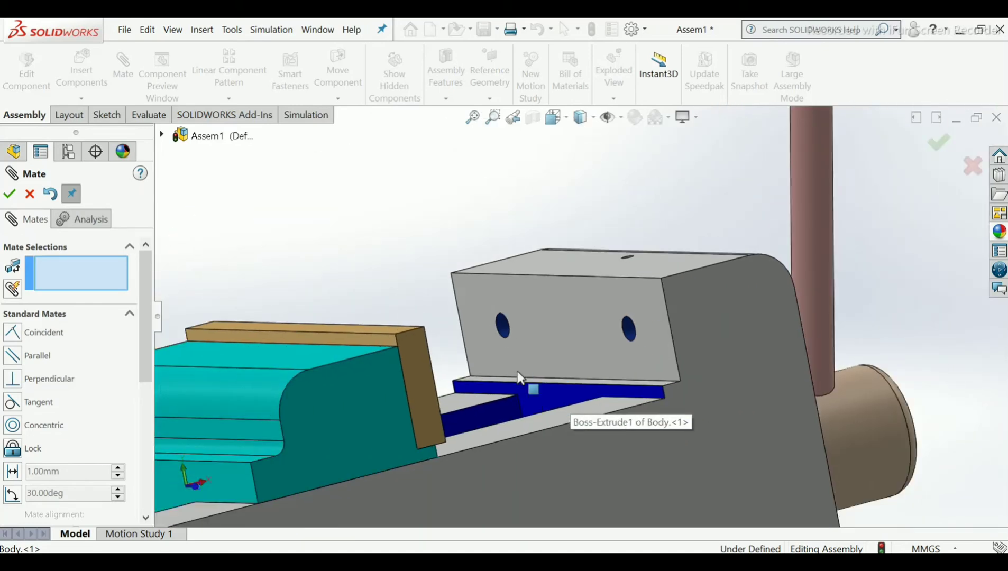
{"action": "scroll", "coordinate": [519, 377], "scroll_direction": "up", "scroll_amount": 2}
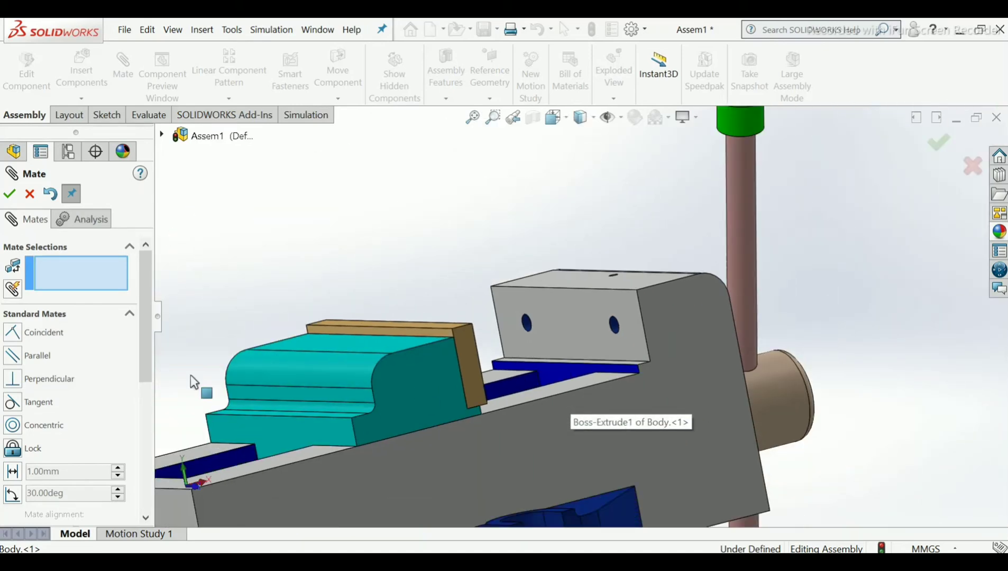
{"action": "left_click", "coordinate": [7, 196]}
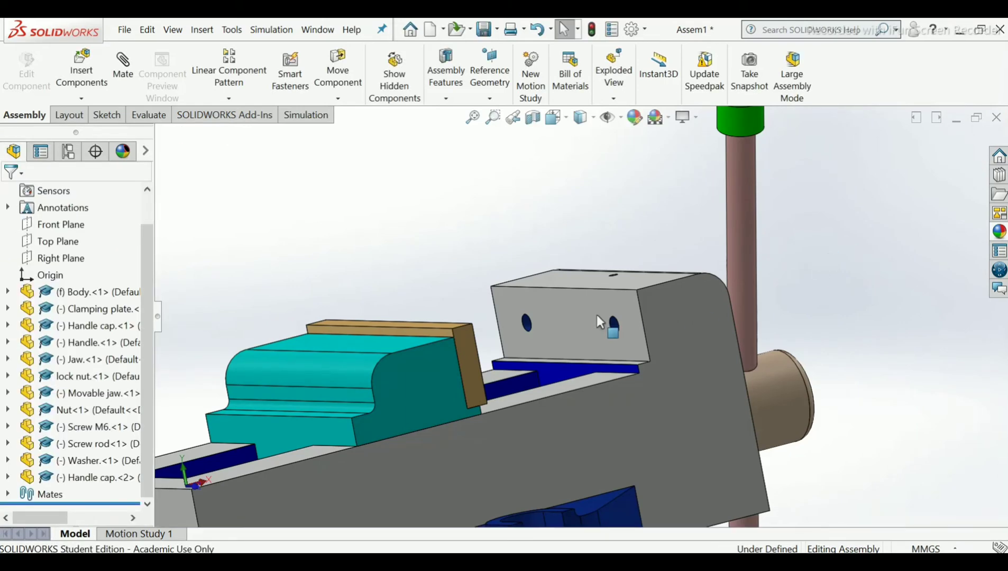
- Place a second copy of the jaw plate above the body, between the movable jaw and the fixed jaw
{"action": "middle_click_drag", "start_coordinate": [608, 325], "coordinate": [554, 387]}
{"action": "scroll", "coordinate": [553, 378], "scroll_direction": "up", "scroll_amount": 4}
{"action": "scroll", "coordinate": [514, 331], "scroll_direction": "down", "scroll_amount": 2}
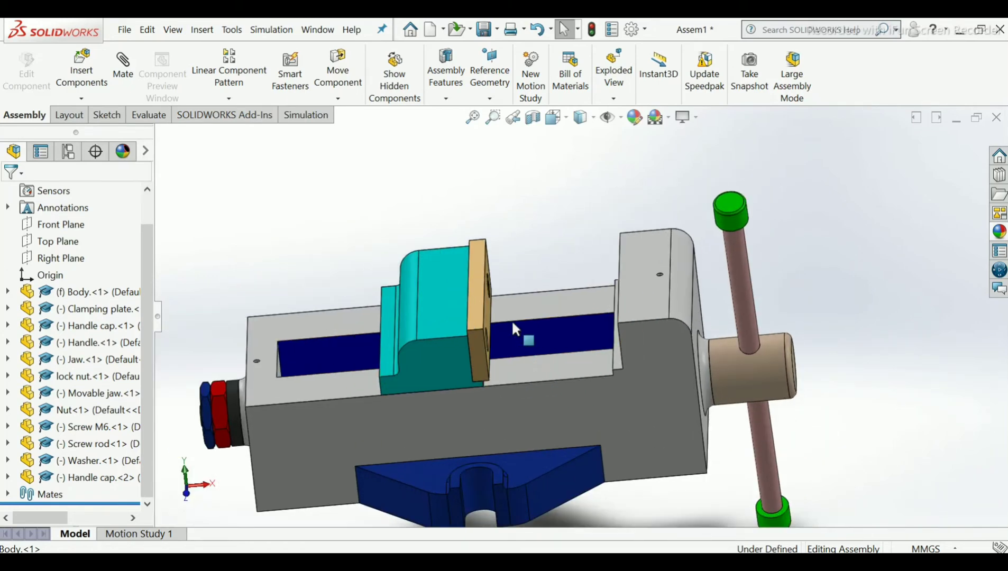
{"action": "scroll", "coordinate": [499, 288], "scroll_direction": "down", "scroll_amount": 3}
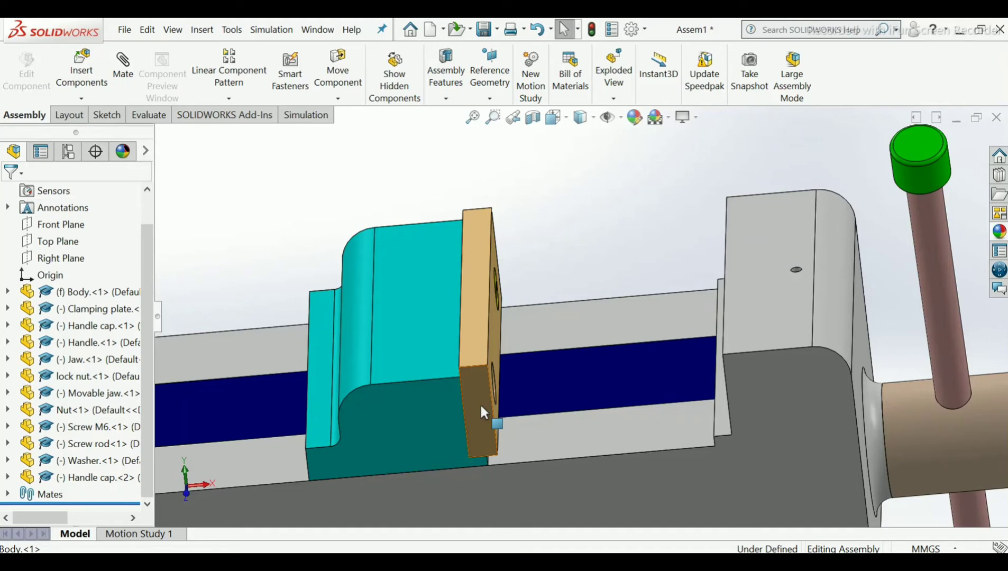
{"action": "left_click_drag", "start_coordinate": [480, 403], "coordinate": [612, 181], "text": "ctrl"}
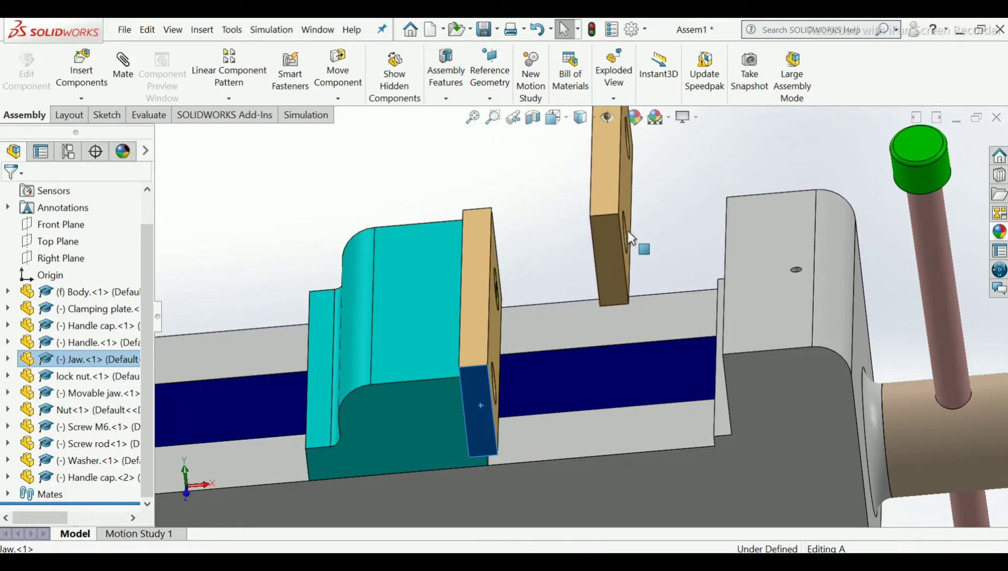
- Place three copies of the M6 screw from the jaw plate in the free space above the jaw plates
{"action": "scroll", "coordinate": [651, 243], "scroll_direction": "up", "scroll_amount": 3}
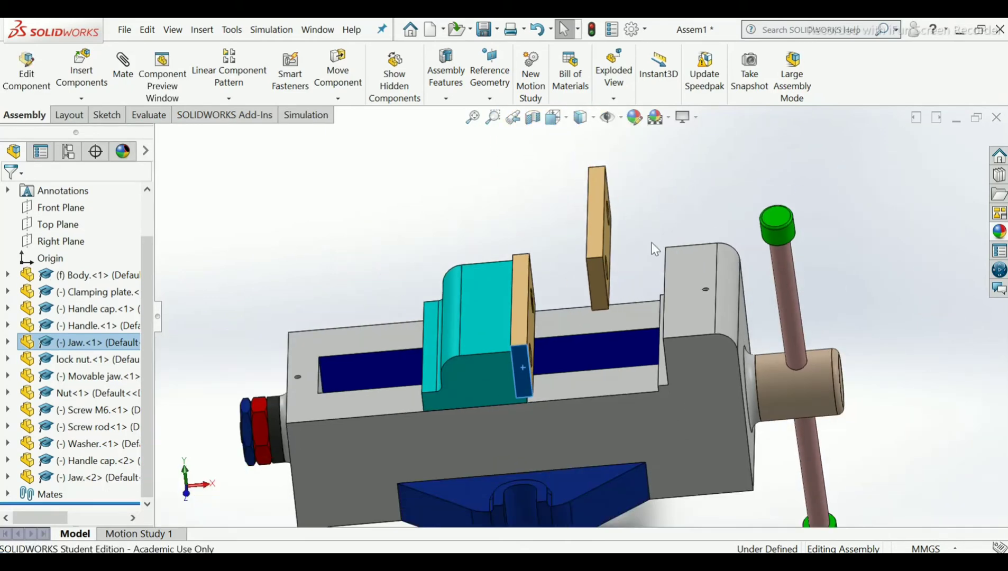
{"action": "middle_click_drag", "start_coordinate": [652, 243], "coordinate": [497, 310]}
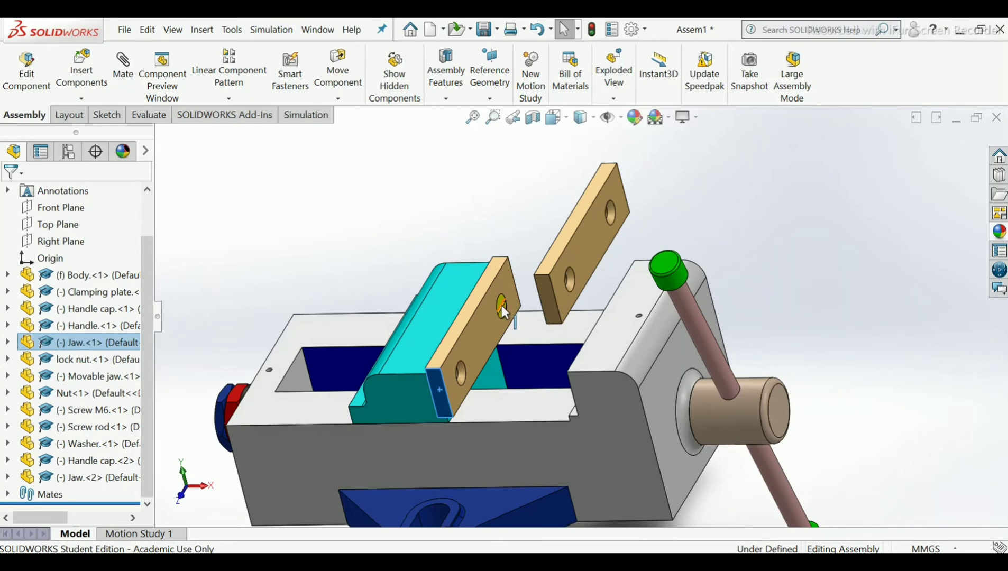
{"action": "middle_click_drag", "start_coordinate": [494, 366], "coordinate": [614, 307]}
{"action": "middle_click_drag", "start_coordinate": [687, 377], "coordinate": [688, 344]}
{"action": "scroll", "coordinate": [693, 339], "scroll_direction": "down", "scroll_amount": 4}
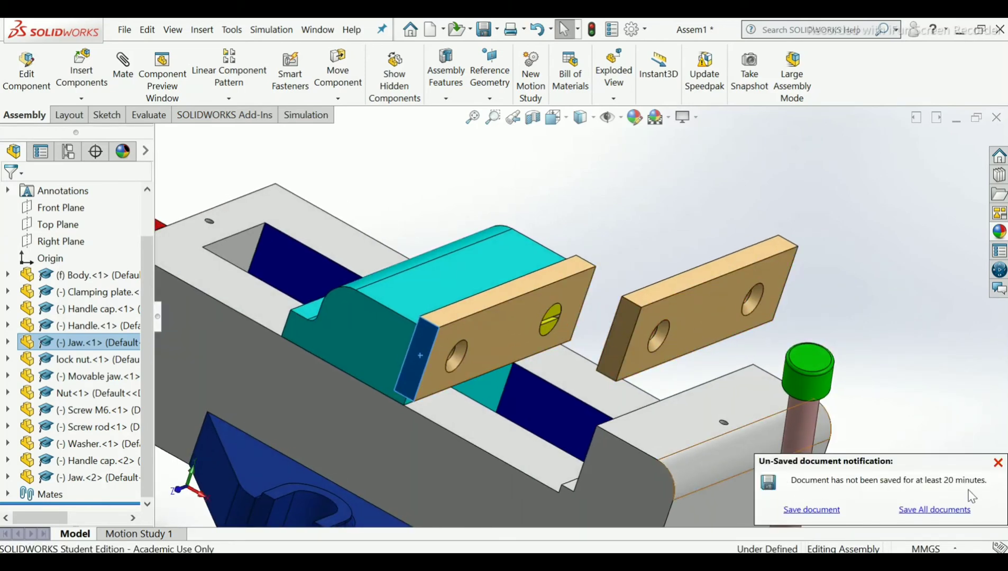
{"action": "left_click", "coordinate": [998, 463]}
{"action": "scroll", "coordinate": [578, 332], "scroll_direction": "down", "scroll_amount": 3}
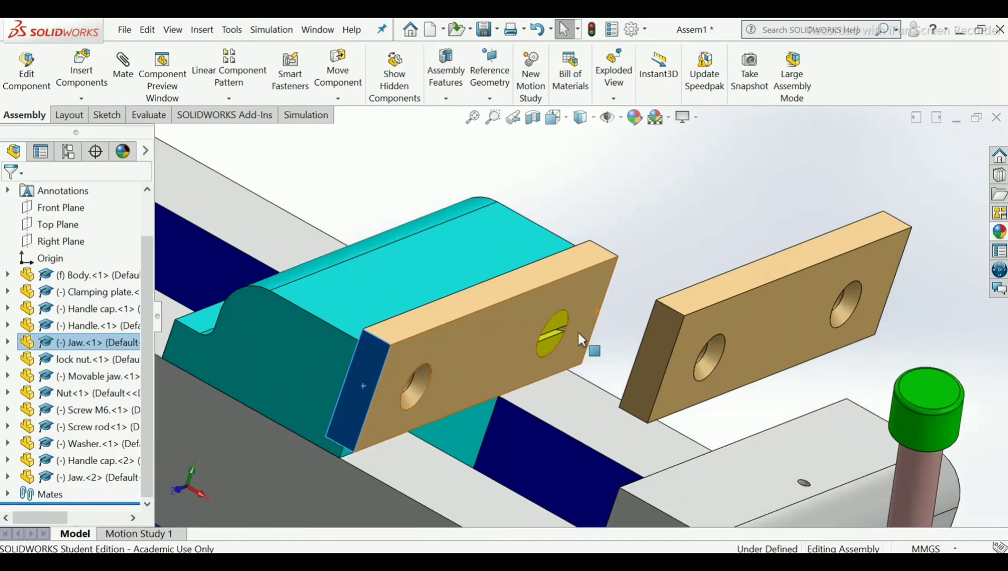
{"action": "scroll", "coordinate": [593, 342], "scroll_direction": "up", "scroll_amount": 3}
{"action": "scroll", "coordinate": [553, 330], "scroll_direction": "down", "scroll_amount": 6}
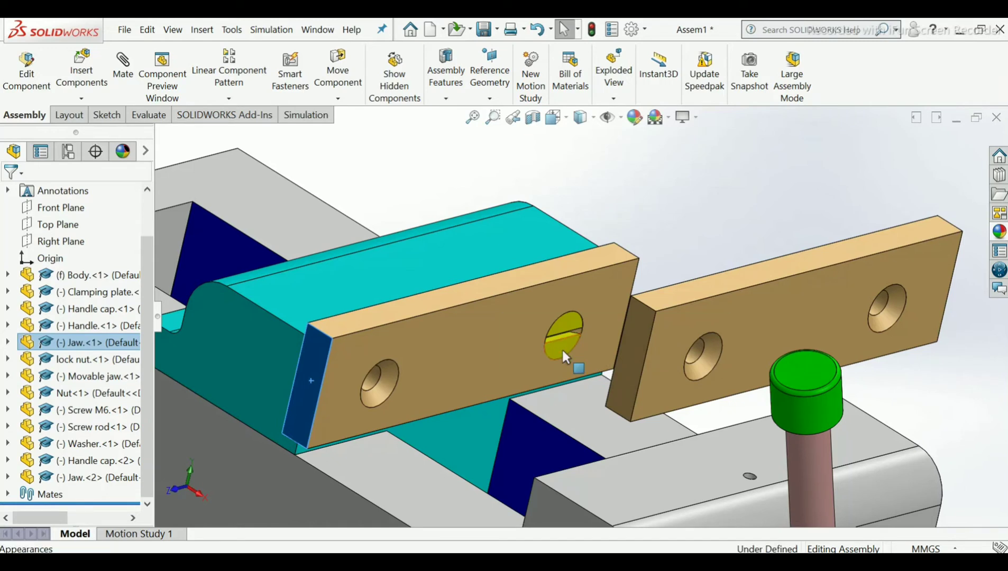
{"action": "left_click_drag", "start_coordinate": [562, 348], "coordinate": [741, 175]}
{"action": "left_click_drag", "start_coordinate": [564, 346], "coordinate": [865, 170], "text": "ctrl"}
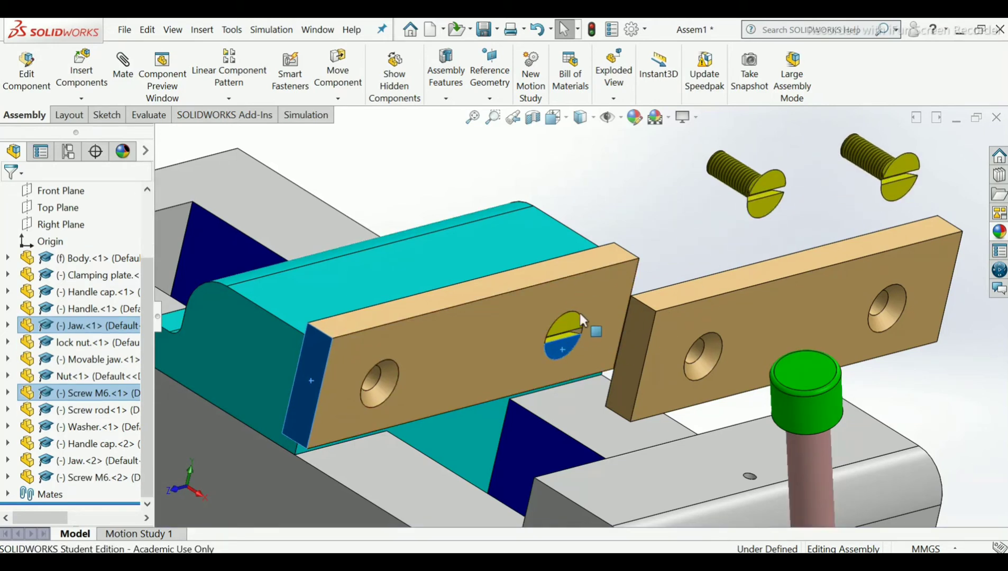
{"action": "left_click_drag", "start_coordinate": [565, 342], "coordinate": [613, 151], "text": "ctrl"}
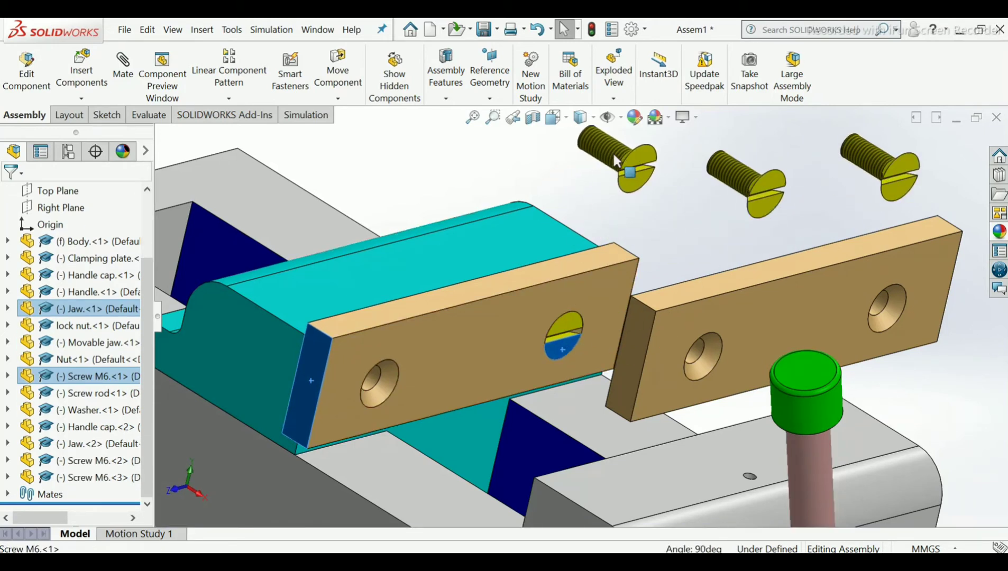
- Add two more copies of the M6 screw in the empty space around the existing copies
{"action": "scroll", "coordinate": [618, 217], "scroll_direction": "up", "scroll_amount": 4}
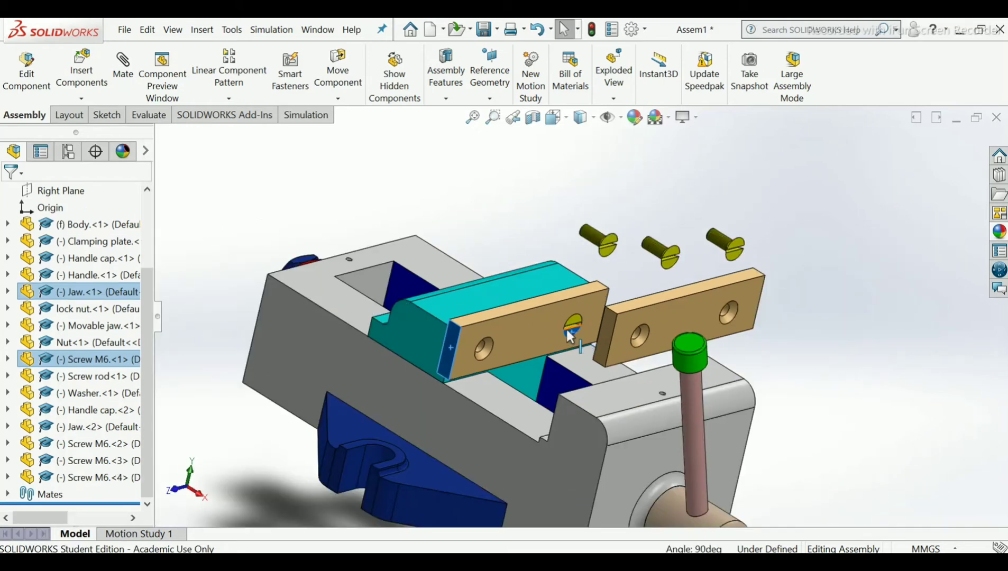
{"action": "left_click_drag", "start_coordinate": [577, 339], "coordinate": [462, 160], "text": "ctrl"}
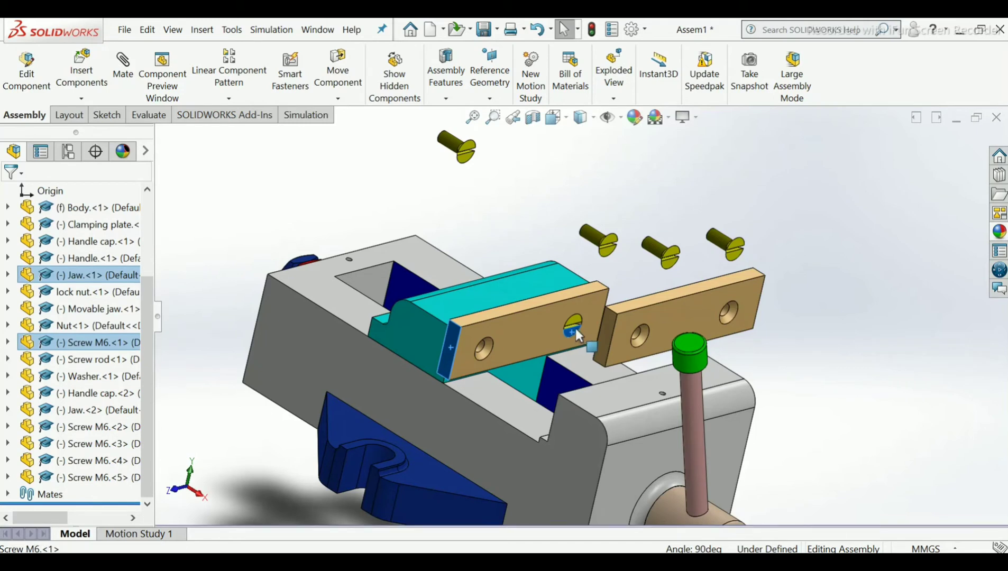
{"action": "left_click_drag", "start_coordinate": [575, 326], "coordinate": [825, 215], "text": "ctrl"}
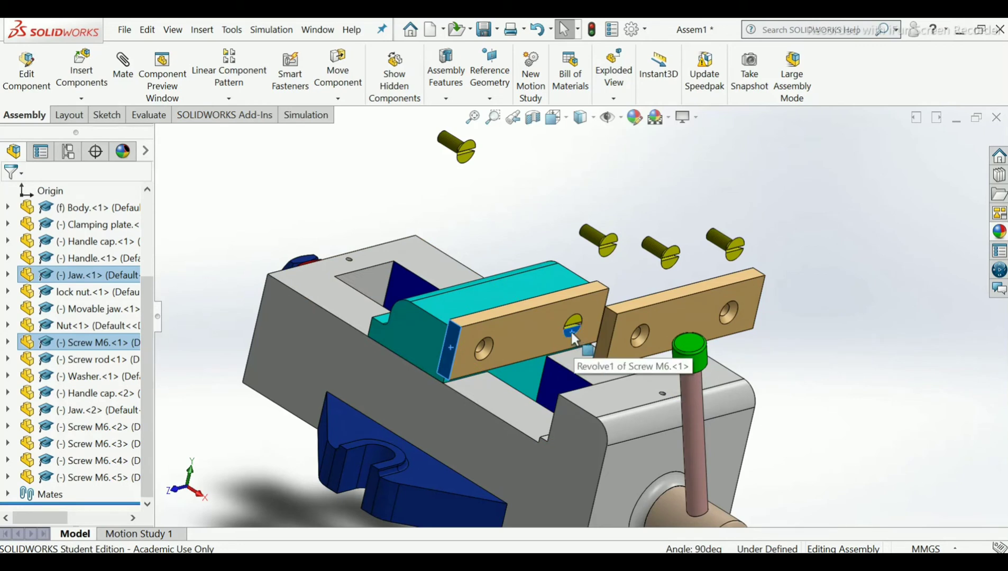
{"action": "left_click_drag", "start_coordinate": [571, 331], "coordinate": [786, 170], "text": "ctrl"}
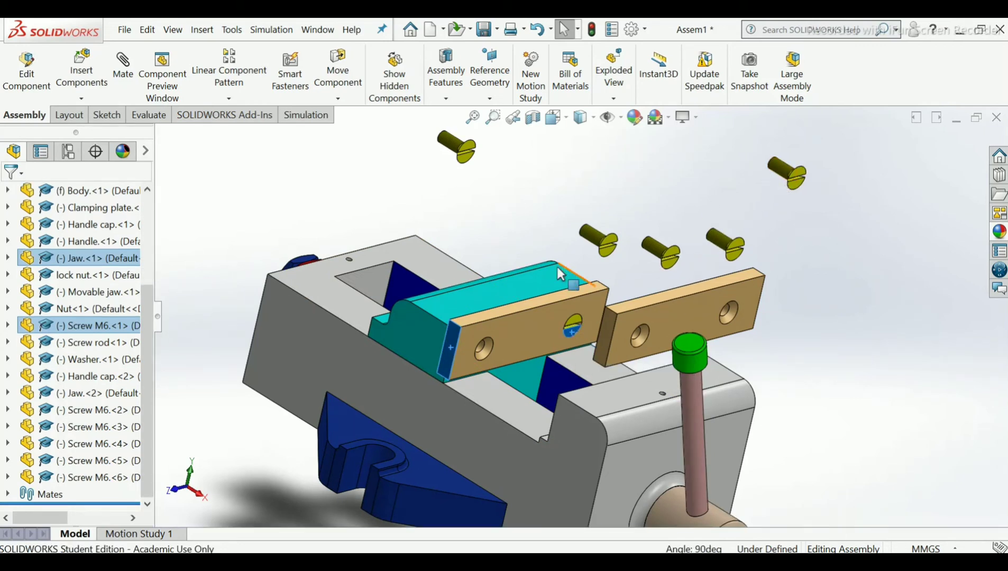
{"action": "scroll", "coordinate": [559, 268], "scroll_direction": "up", "scroll_amount": 1}
{"action": "middle_click_drag", "start_coordinate": [661, 345], "coordinate": [388, 465]}
{"action": "scroll", "coordinate": [391, 427], "scroll_direction": "down", "scroll_amount": 6}
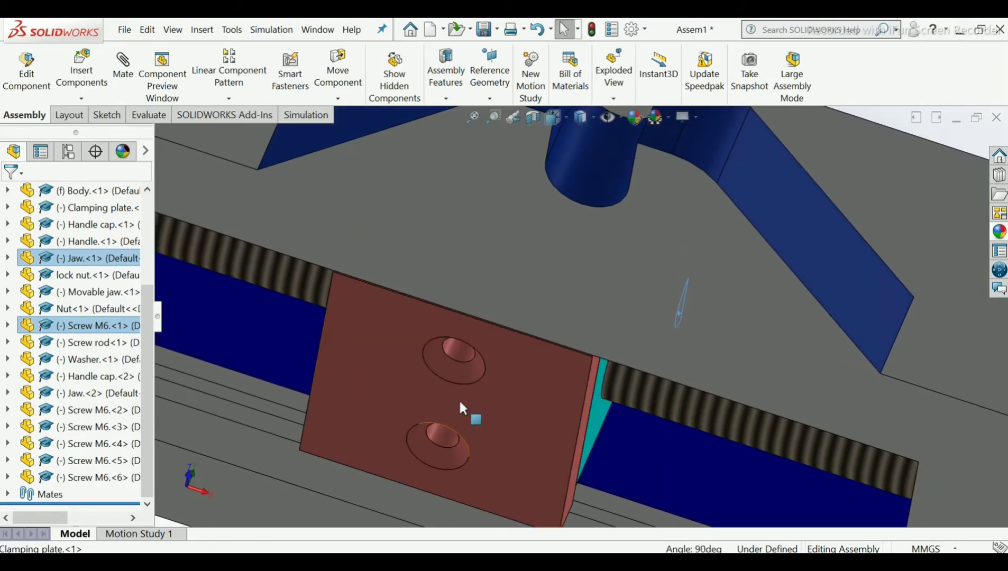
{"action": "scroll", "coordinate": [603, 452], "scroll_direction": "up", "scroll_amount": 8}
{"action": "middle_click_drag", "start_coordinate": [637, 468], "coordinate": [665, 214]}
{"action": "scroll", "coordinate": [666, 212], "scroll_direction": "down", "scroll_amount": 5}
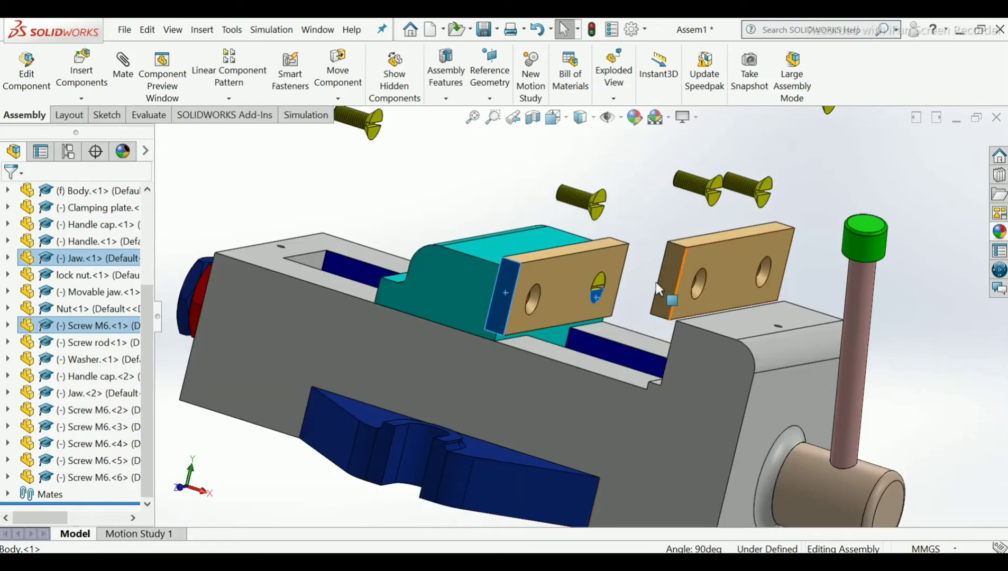
- Mate the second jaw plate's small-hole face coincident with the body's fixed jaw face, using anti-aligned alignment so the countersinks face outward
{"action": "left_click", "coordinate": [813, 229]}
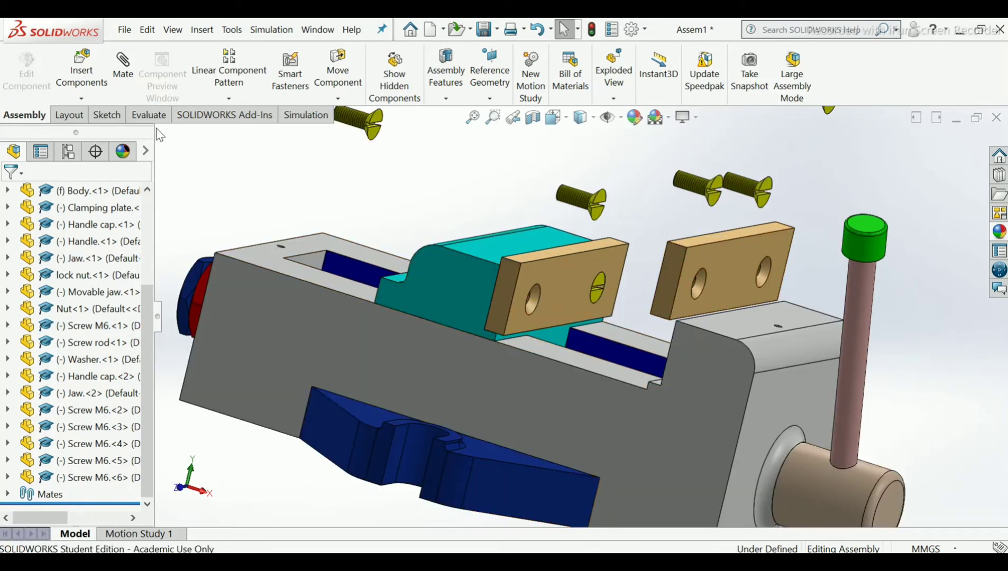
{"action": "left_click", "coordinate": [125, 92]}
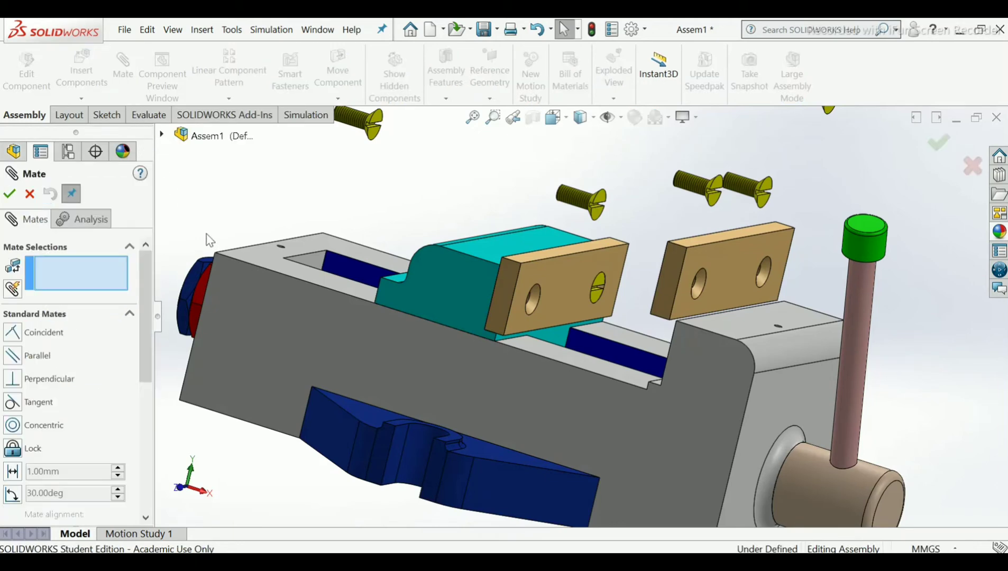
{"action": "middle_click_drag", "start_coordinate": [371, 254], "coordinate": [652, 277]}
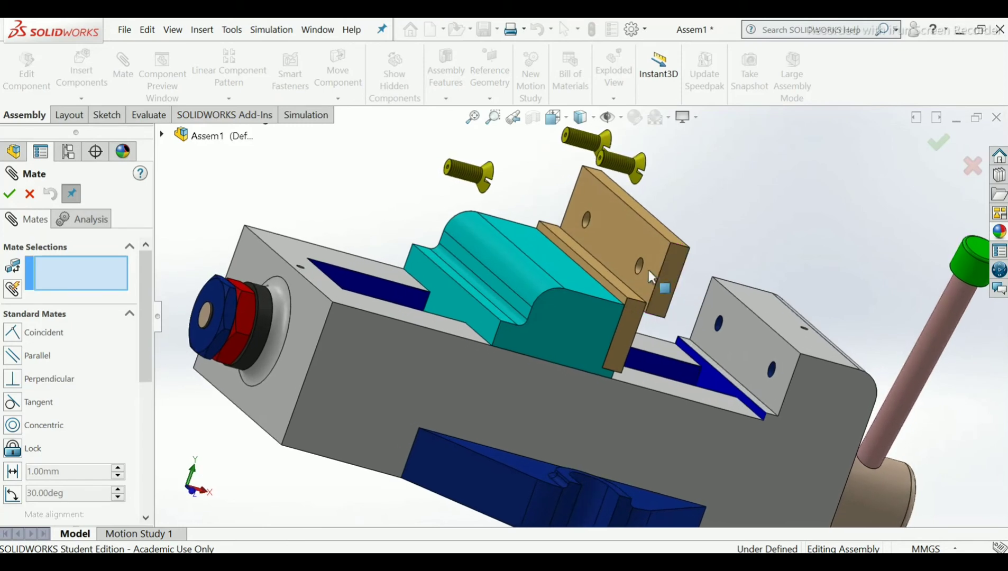
{"action": "left_click", "coordinate": [645, 241]}
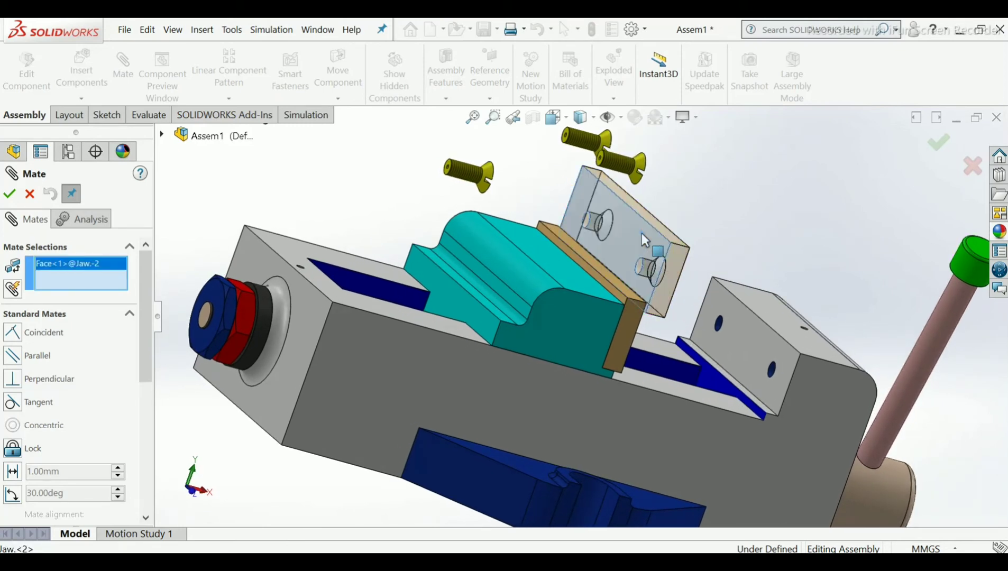
{"action": "left_click", "coordinate": [746, 343]}
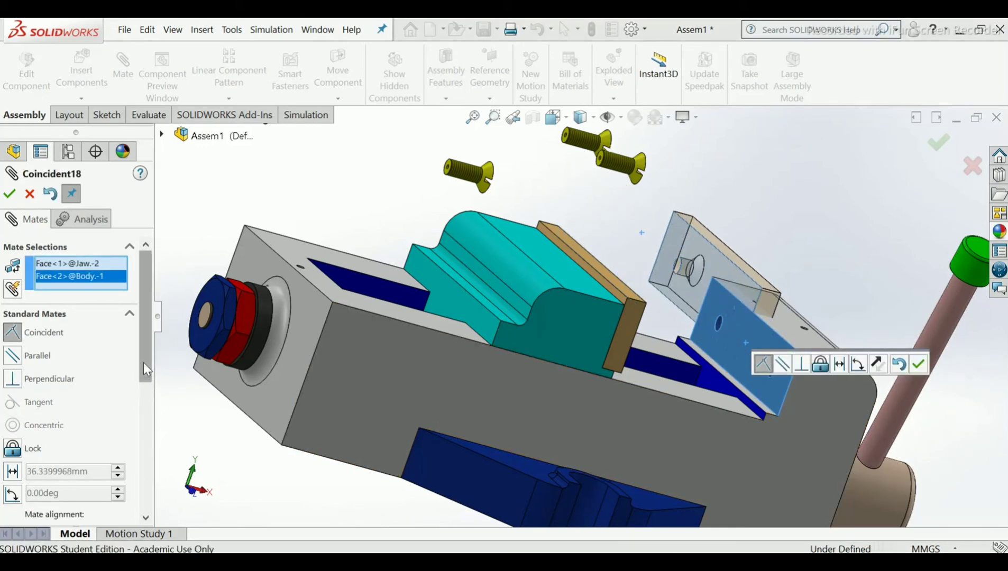
{"action": "left_click_drag", "start_coordinate": [144, 362], "coordinate": [142, 453]}
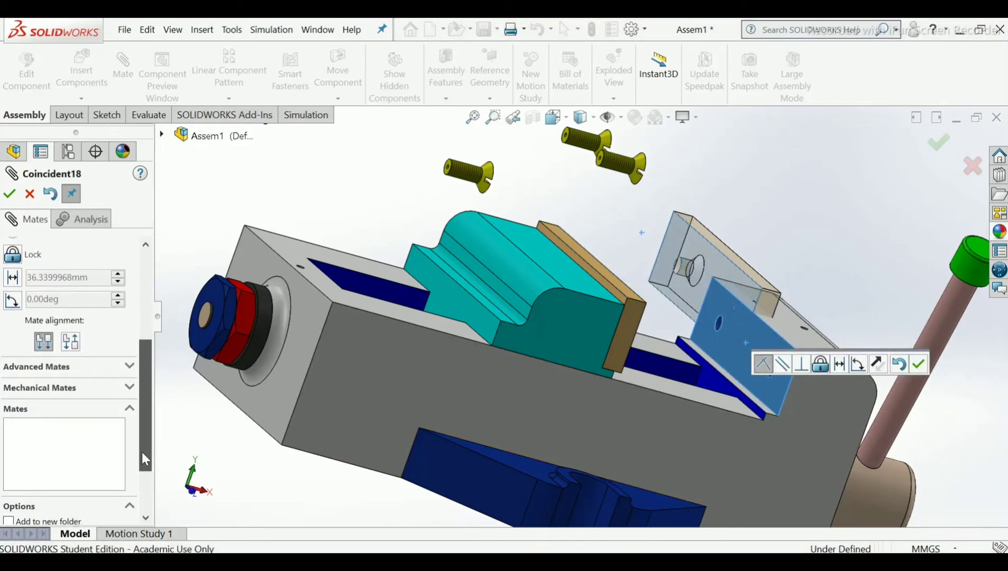
{"action": "left_click", "coordinate": [74, 345]}
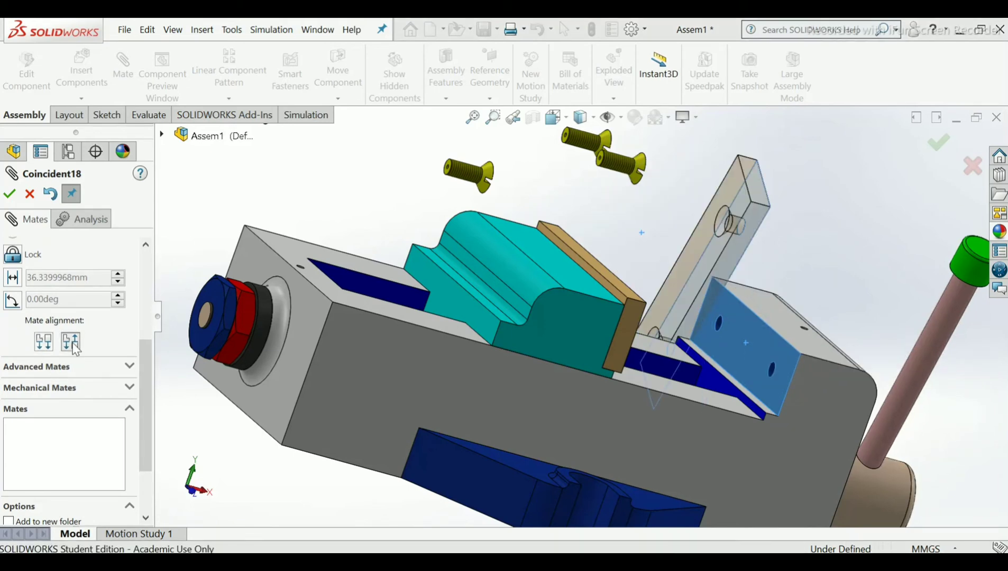
{"action": "left_click_drag", "start_coordinate": [145, 344], "coordinate": [145, 246]}
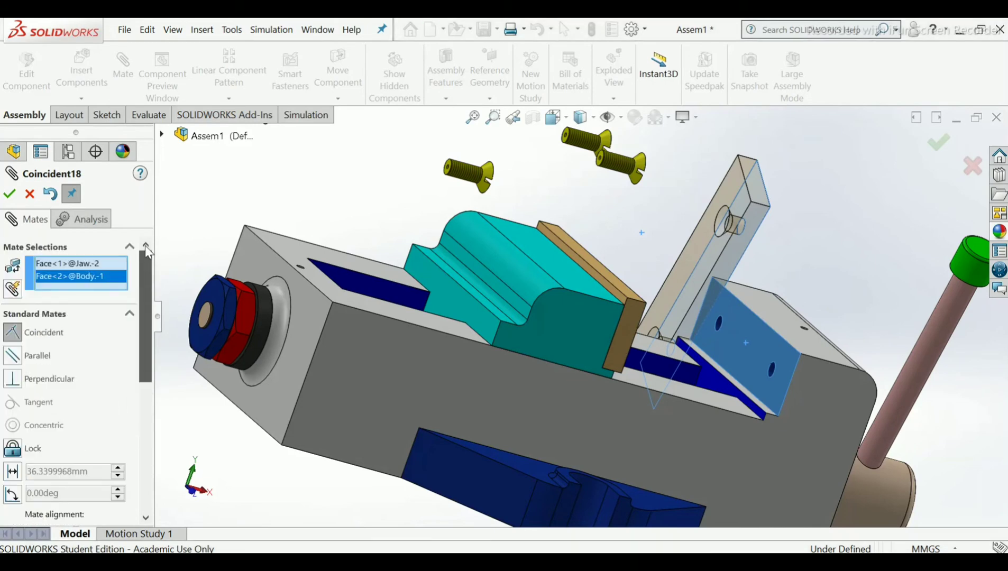
{"action": "left_click", "coordinate": [8, 196]}
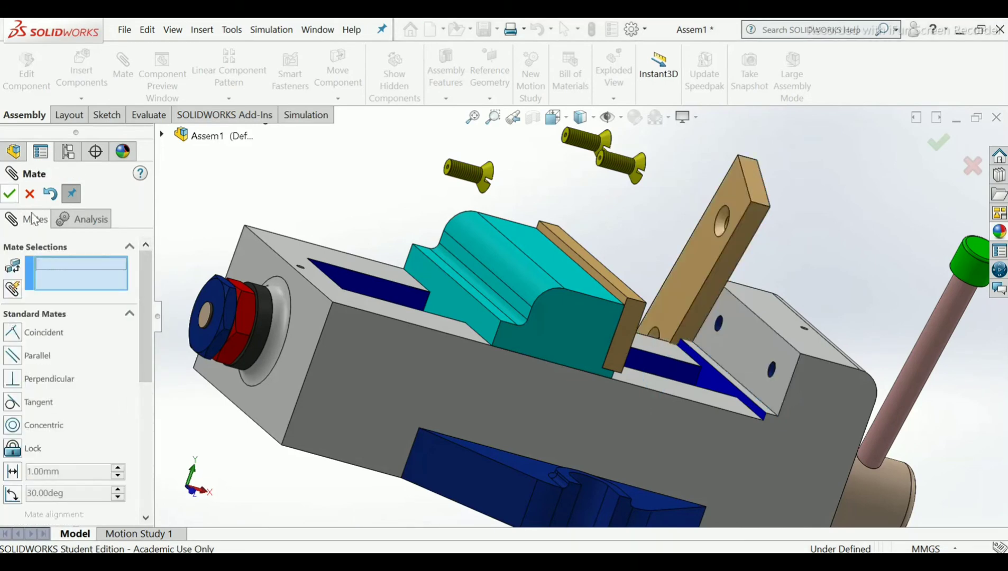
{"action": "middle_click_drag", "start_coordinate": [664, 193], "coordinate": [538, 169]}
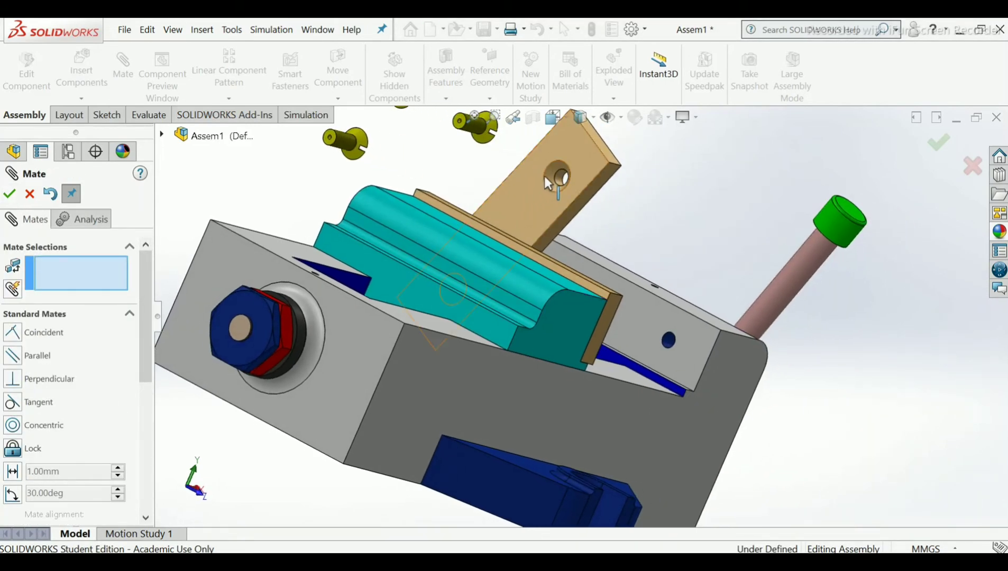
- Mate the second jaw plate's hole concentric with the matching hole in the body's fixed jaw
{"action": "scroll", "coordinate": [548, 173], "scroll_direction": "down", "scroll_amount": 5}
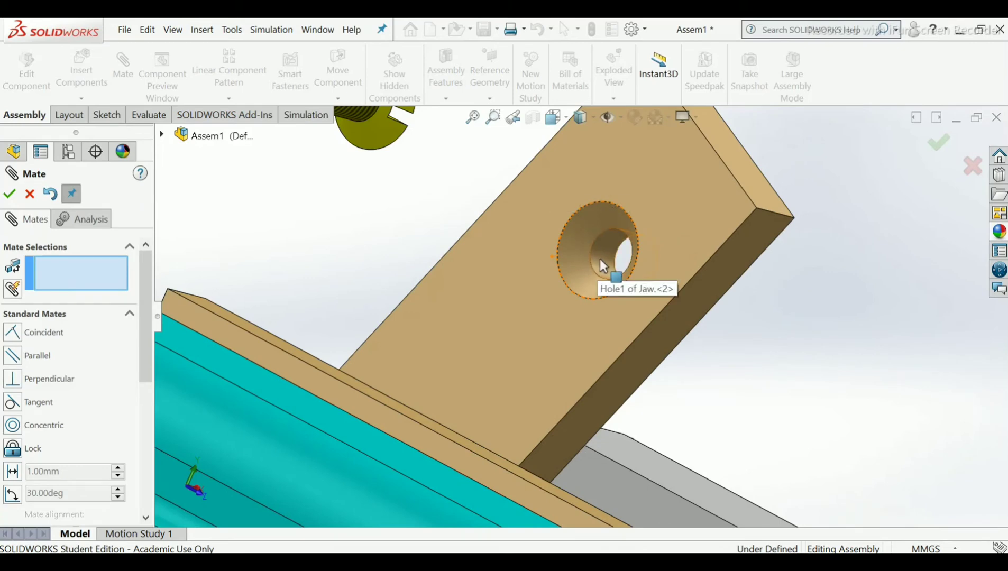
{"action": "left_click", "coordinate": [600, 259]}
{"action": "scroll", "coordinate": [669, 438], "scroll_direction": "up", "scroll_amount": 3}
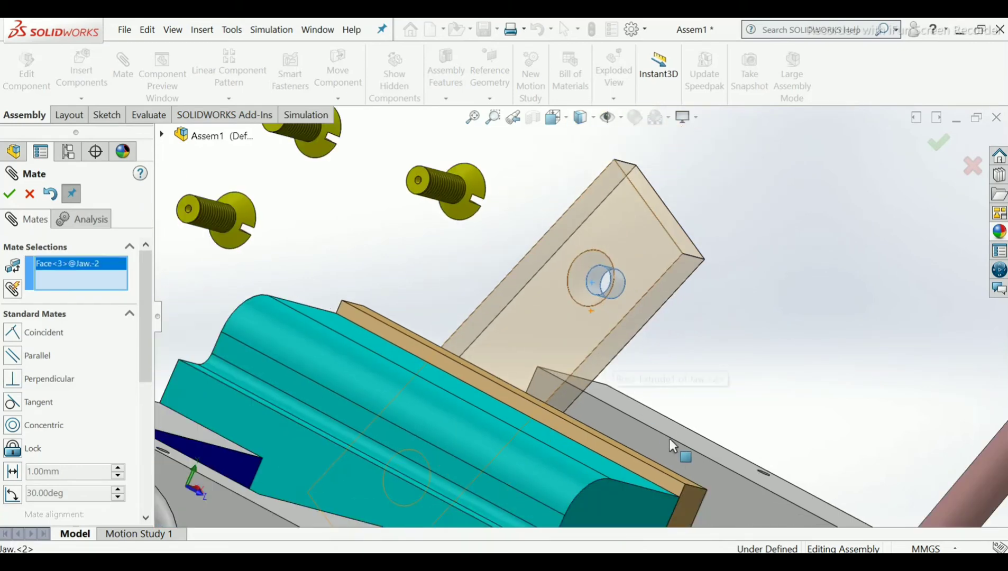
{"action": "scroll", "coordinate": [684, 449], "scroll_direction": "up", "scroll_amount": 2}
{"action": "scroll", "coordinate": [694, 462], "scroll_direction": "down", "scroll_amount": 7}
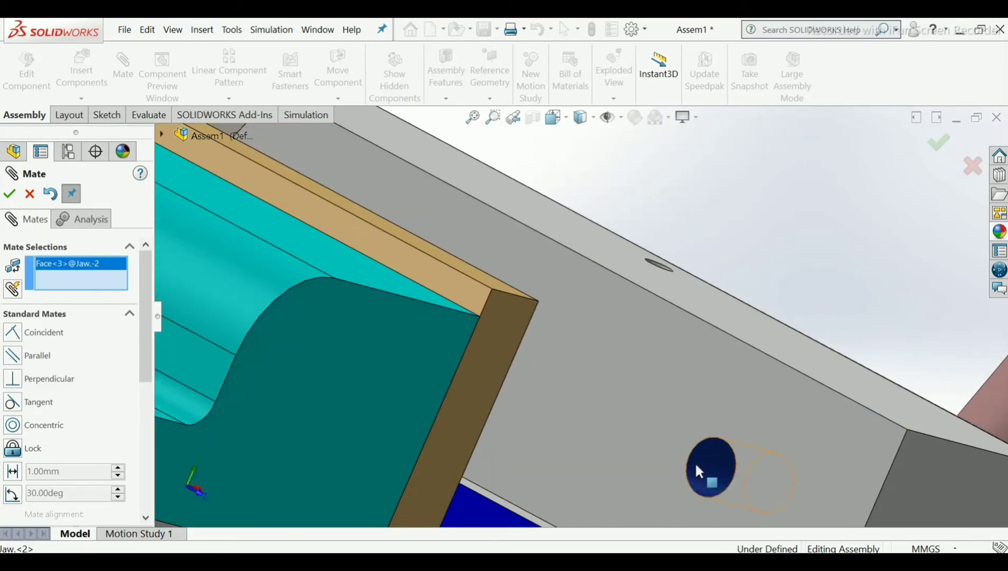
{"action": "left_click", "coordinate": [699, 467]}
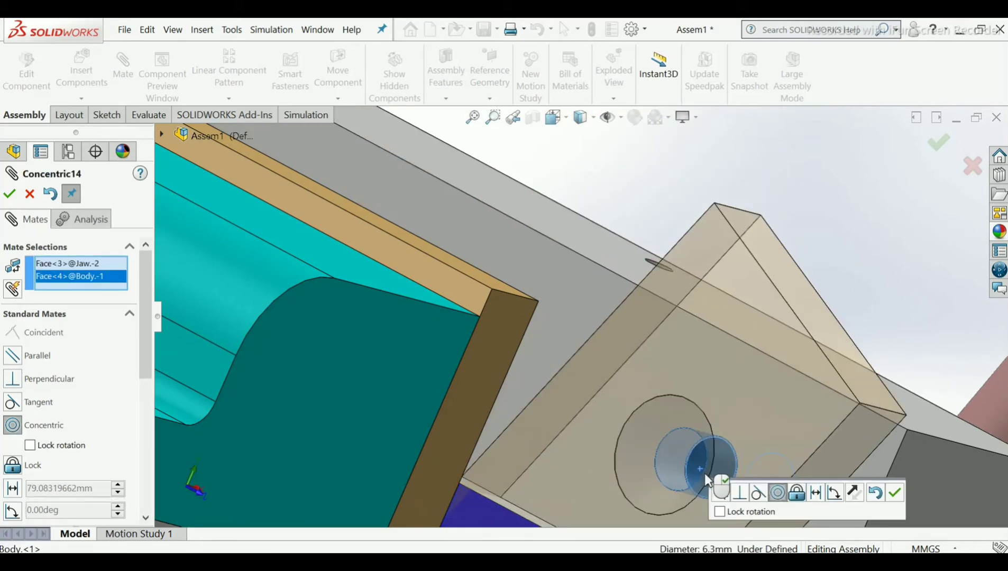
{"action": "left_click", "coordinate": [896, 493]}
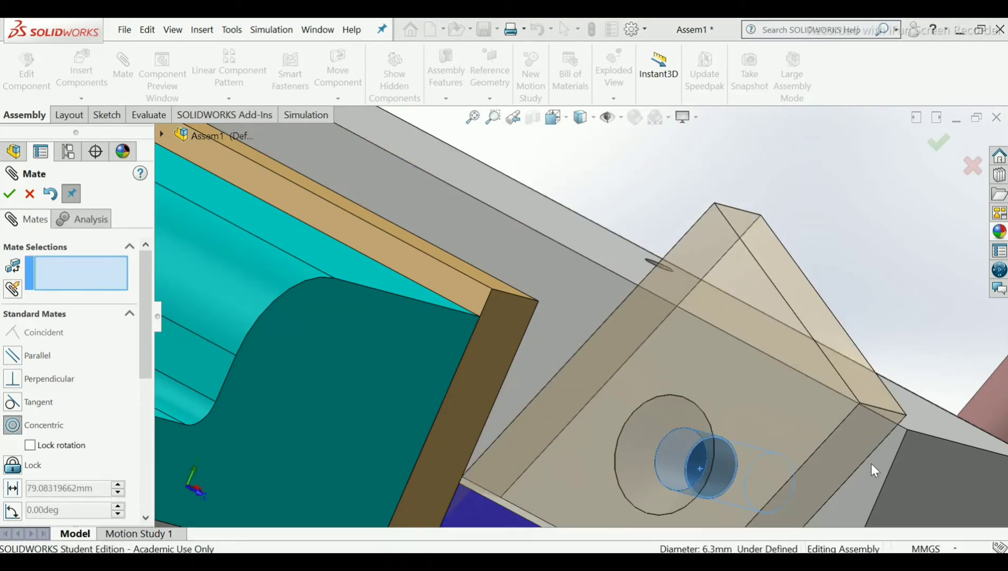
- Mate the second jaw plate's long narrow side face coincident with the body's ledge at the base of the fixed jaw
{"action": "scroll", "coordinate": [868, 458], "scroll_direction": "up", "scroll_amount": 5}
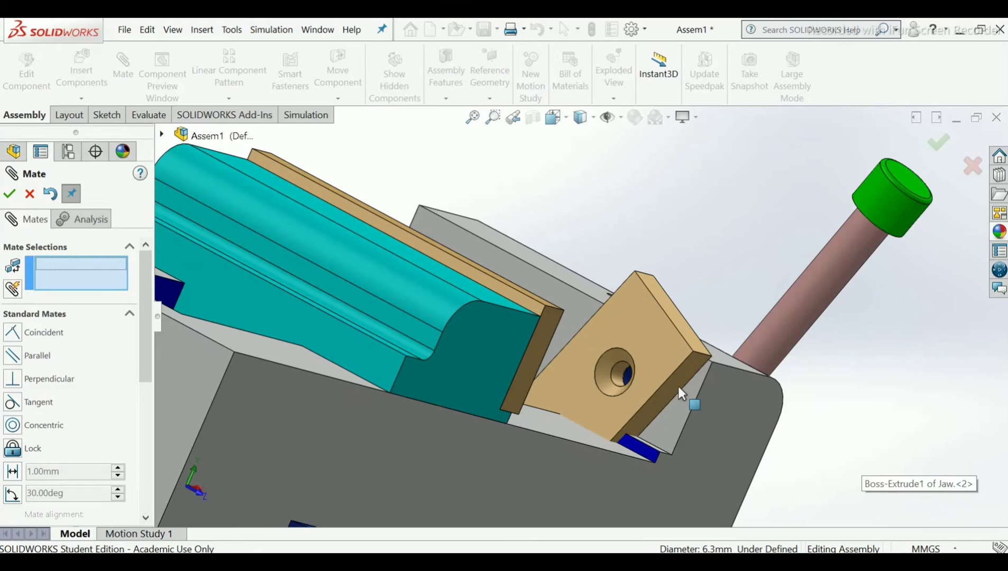
{"action": "middle_click_drag", "start_coordinate": [683, 394], "coordinate": [667, 403]}
{"action": "scroll", "coordinate": [673, 381], "scroll_direction": "down", "scroll_amount": 3}
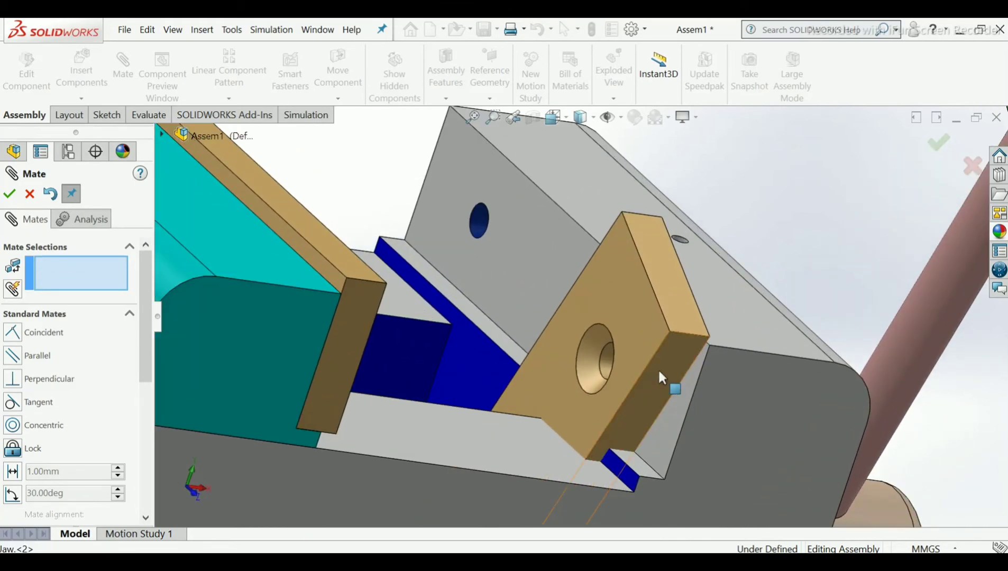
{"action": "left_click", "coordinate": [659, 373]}
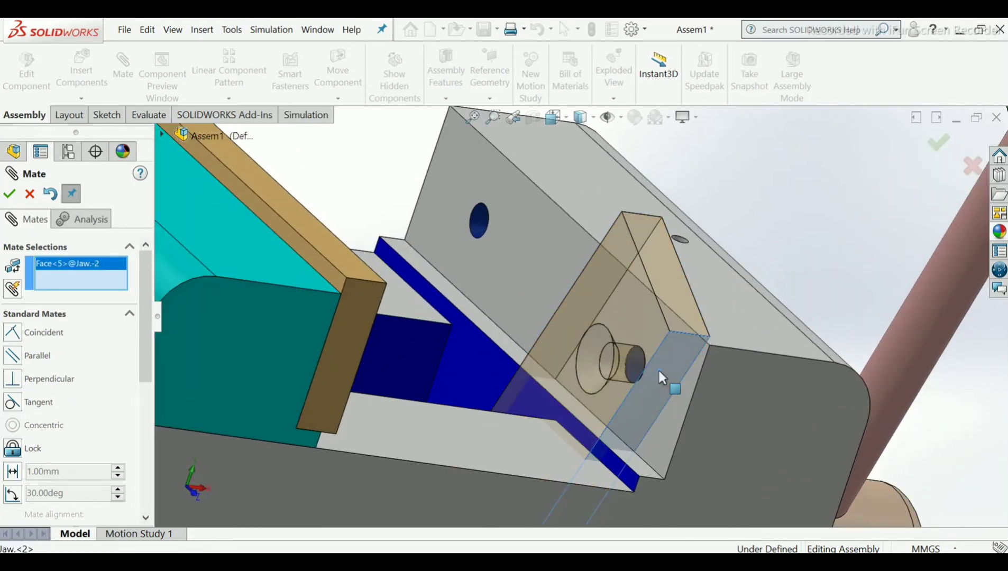
{"action": "left_click", "coordinate": [646, 468]}
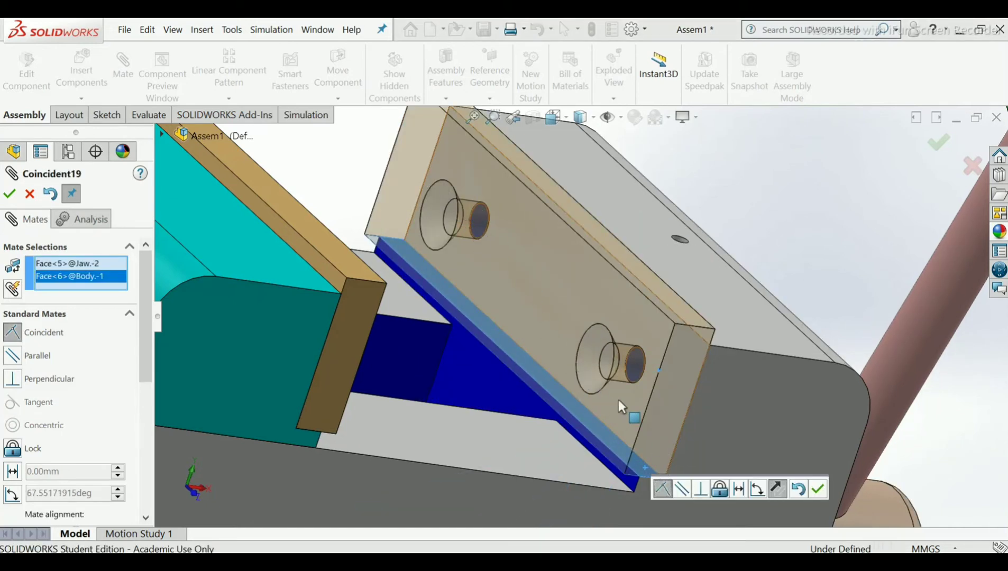
{"action": "left_click", "coordinate": [818, 494]}
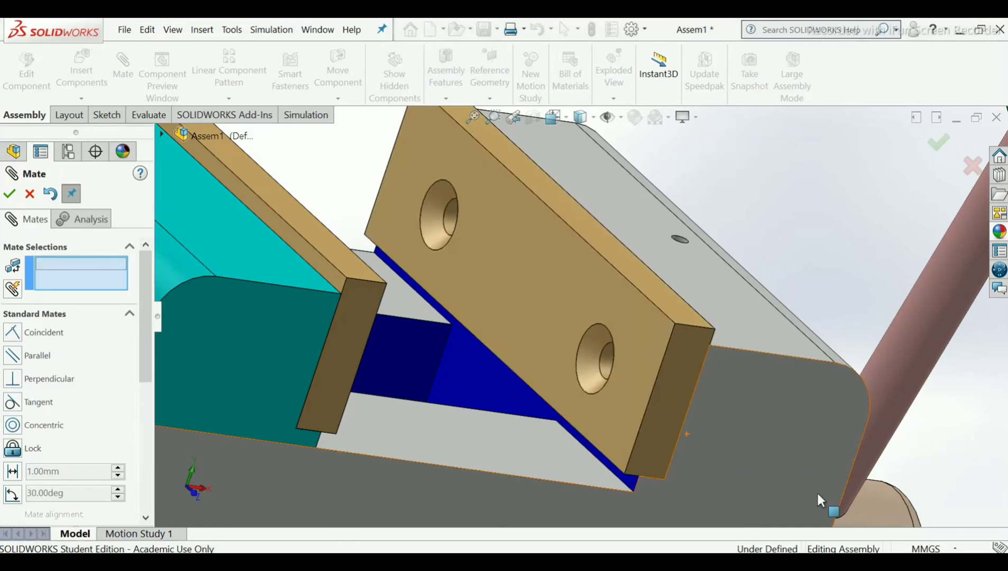
- Add a concentric mate between the second jaw plate's other countersunk hole and the body hole behind it
{"action": "scroll", "coordinate": [582, 243], "scroll_direction": "up", "scroll_amount": 5}
{"action": "middle_click_drag", "start_coordinate": [479, 255], "coordinate": [537, 274]}
{"action": "scroll", "coordinate": [542, 298], "scroll_direction": "down", "scroll_amount": 6}
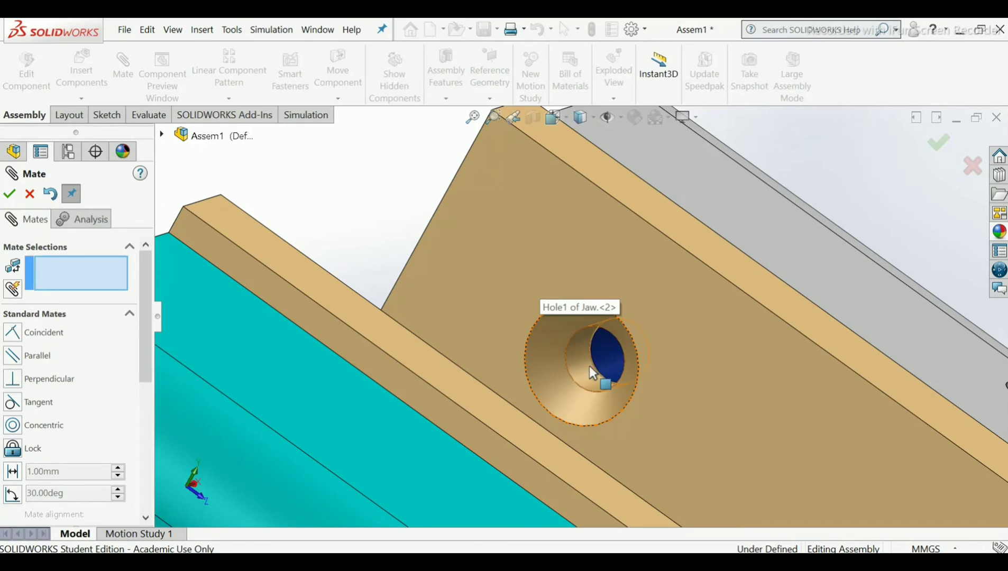
{"action": "left_click", "coordinate": [588, 365]}
{"action": "left_click", "coordinate": [615, 364]}
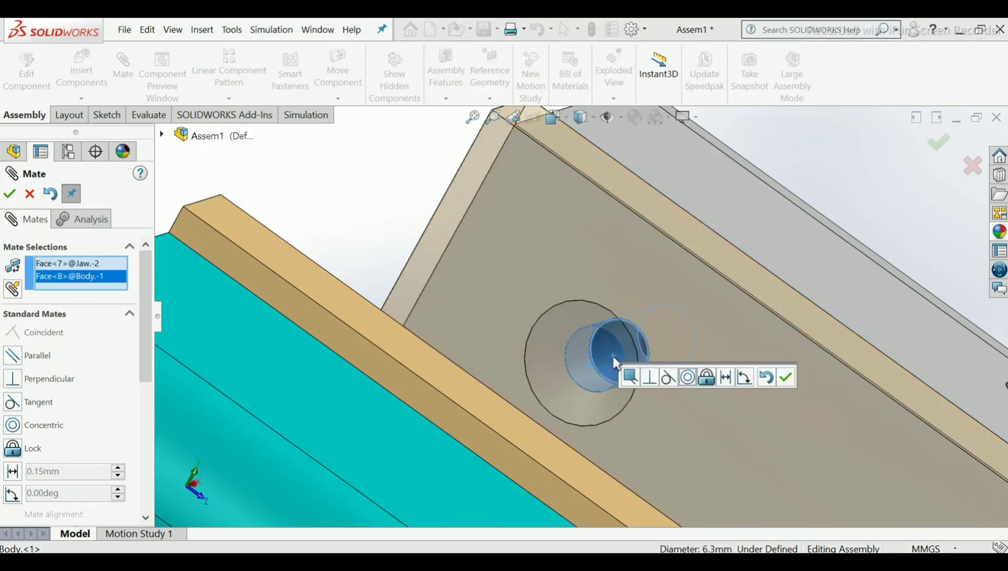
{"action": "left_click", "coordinate": [687, 378]}
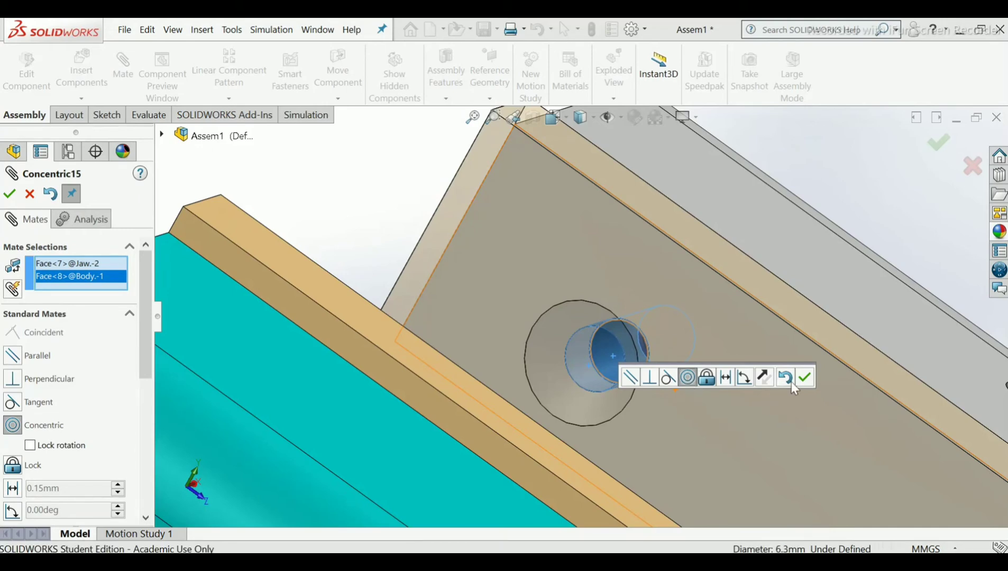
{"action": "left_click", "coordinate": [805, 377]}
- Mate an M6 screw's shank concentric with the body hole behind the second jaw plate, using aligned alignment so the head faces outward
{"action": "scroll", "coordinate": [759, 352], "scroll_direction": "up", "scroll_amount": 5}
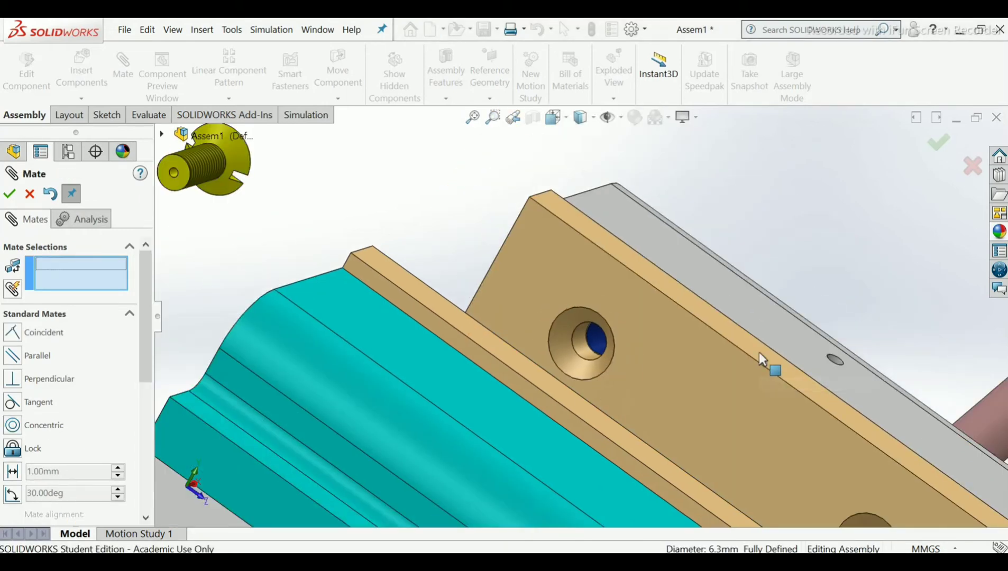
{"action": "middle_click_drag", "start_coordinate": [749, 371], "coordinate": [769, 449]}
{"action": "scroll", "coordinate": [650, 339], "scroll_direction": "up", "scroll_amount": 5}
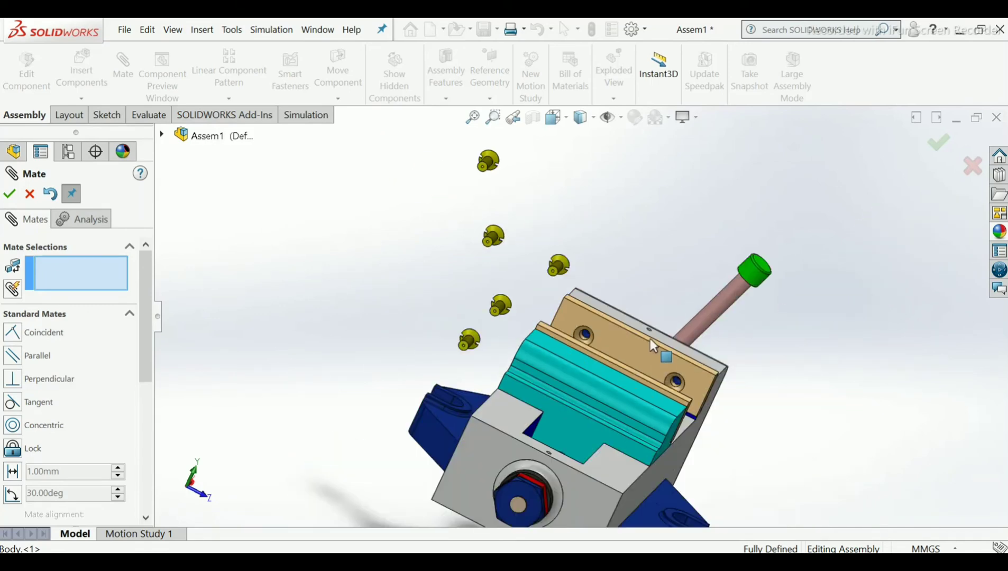
{"action": "scroll", "coordinate": [584, 312], "scroll_direction": "down", "scroll_amount": 8}
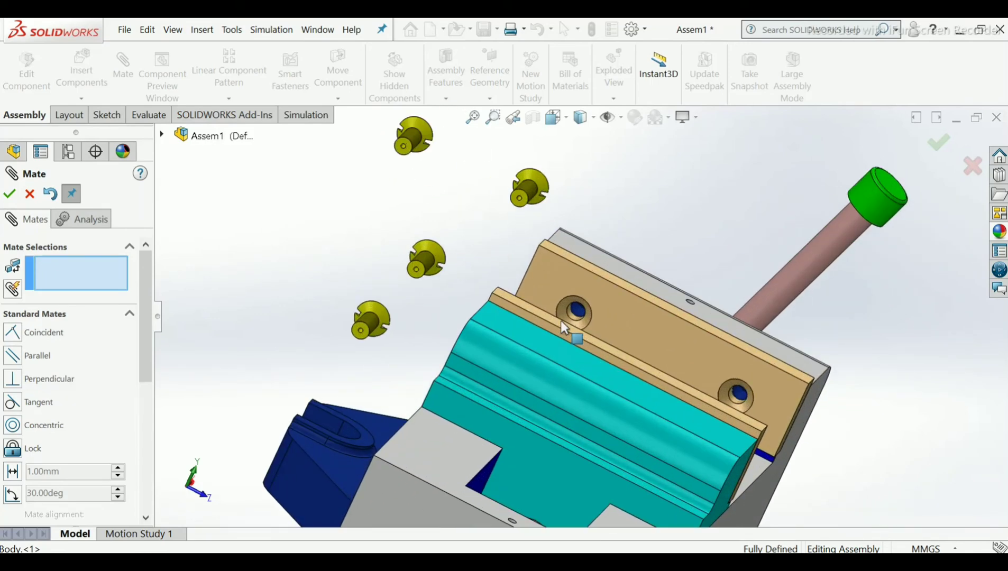
{"action": "scroll", "coordinate": [585, 315], "scroll_direction": "down", "scroll_amount": 5}
{"action": "scroll", "coordinate": [590, 338], "scroll_direction": "up", "scroll_amount": 7}
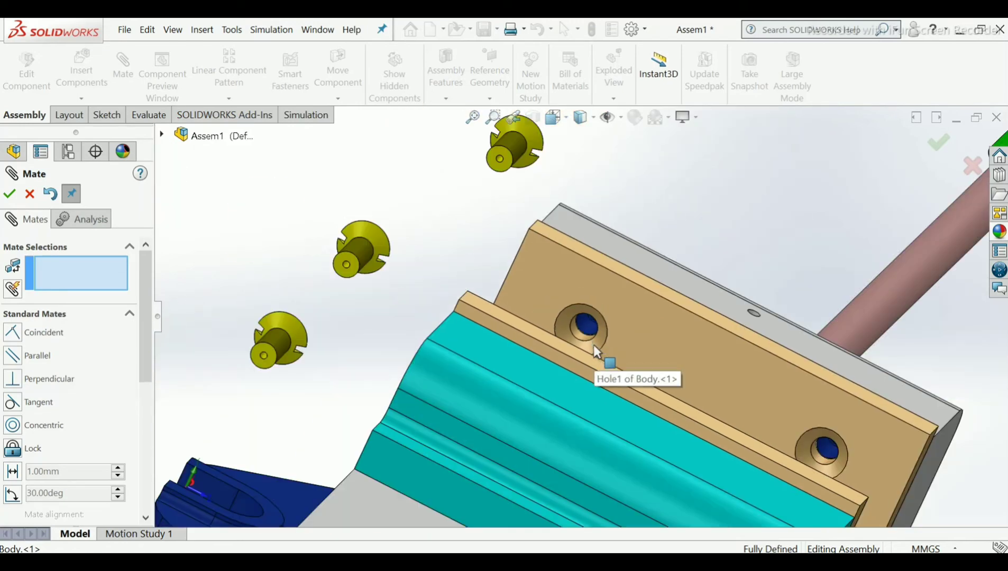
{"action": "scroll", "coordinate": [545, 230], "scroll_direction": "down", "scroll_amount": 5}
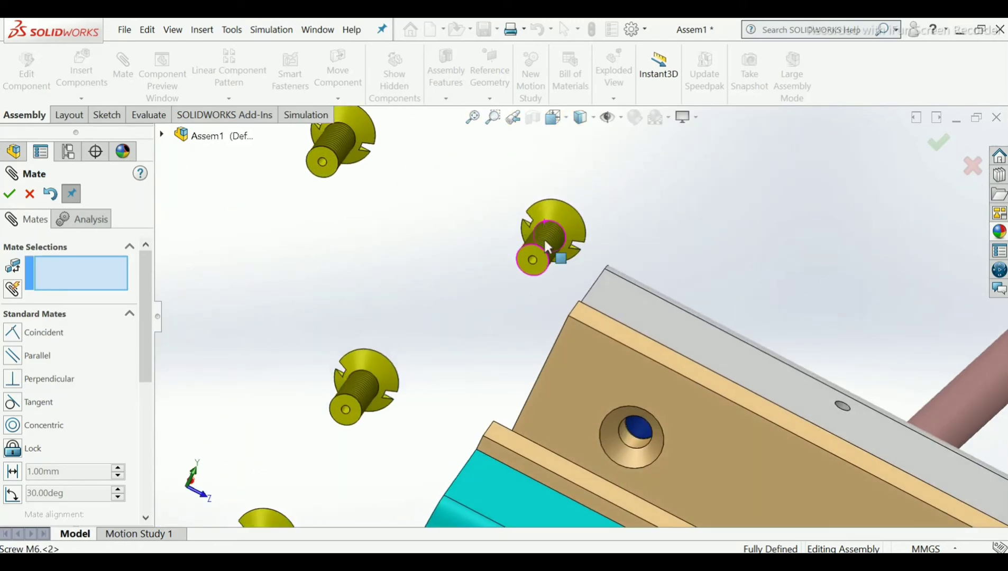
{"action": "left_click", "coordinate": [545, 245]}
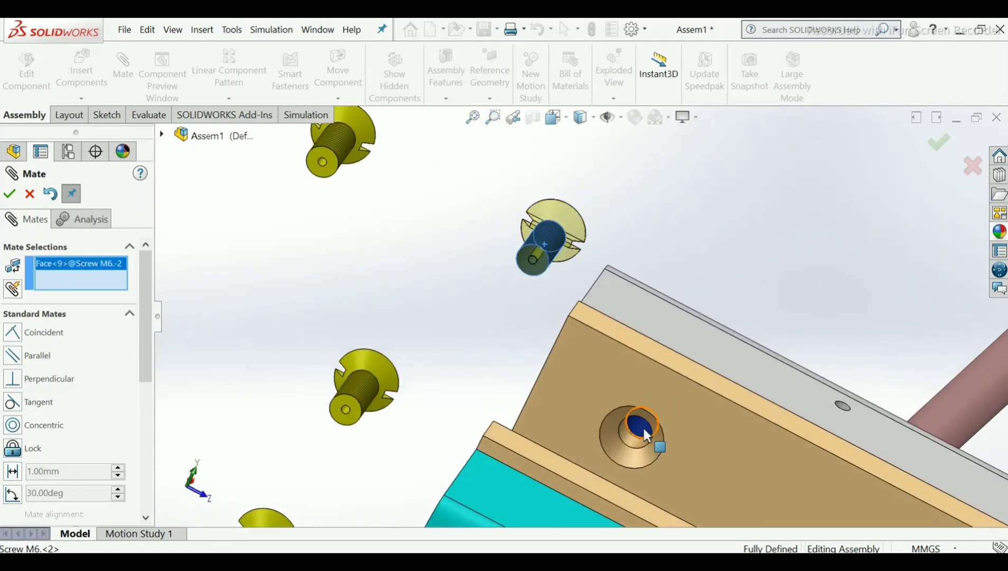
{"action": "scroll", "coordinate": [644, 428], "scroll_direction": "down", "scroll_amount": 3}
{"action": "left_click", "coordinate": [621, 416]}
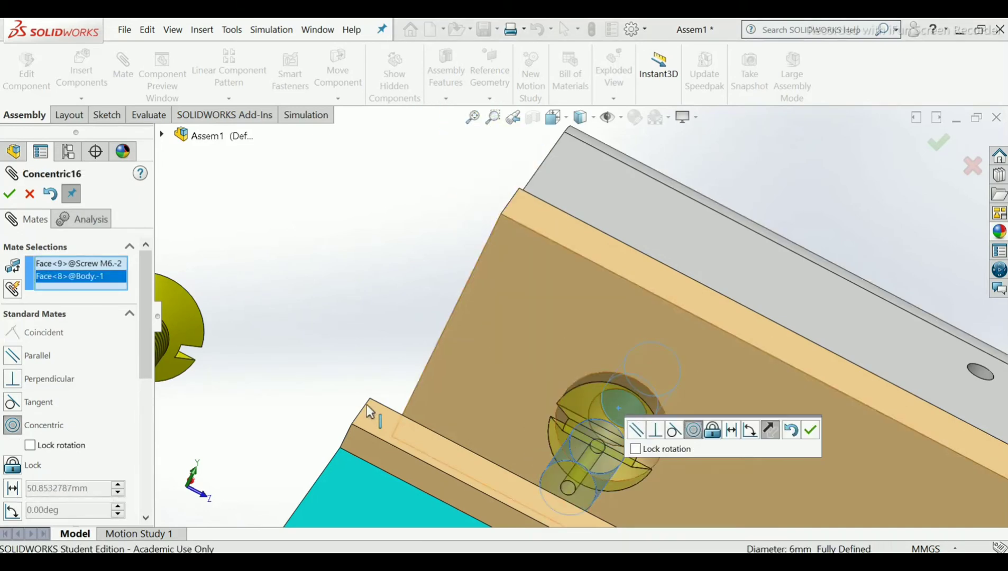
{"action": "left_click_drag", "start_coordinate": [149, 328], "coordinate": [138, 428]}
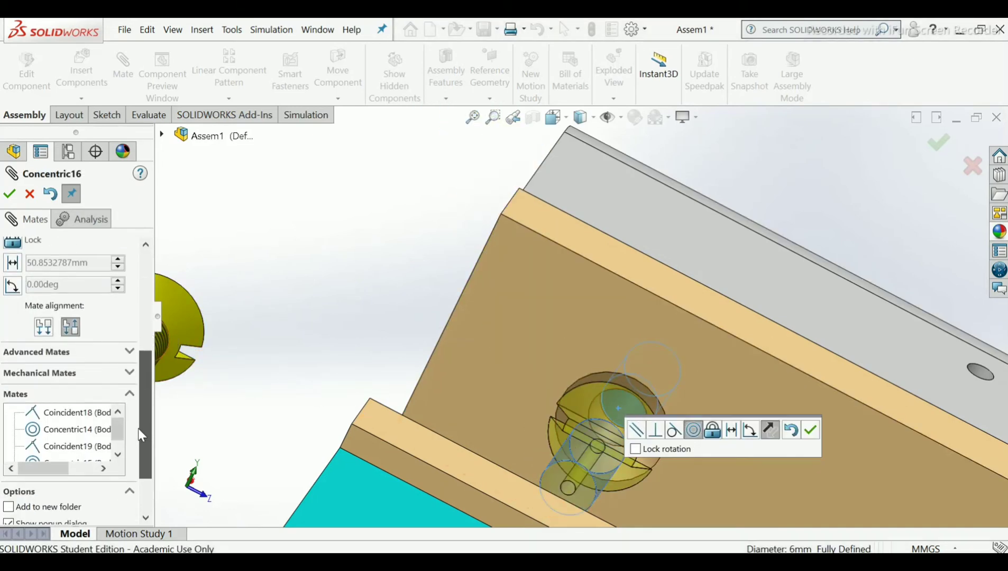
{"action": "left_click", "coordinate": [44, 328]}
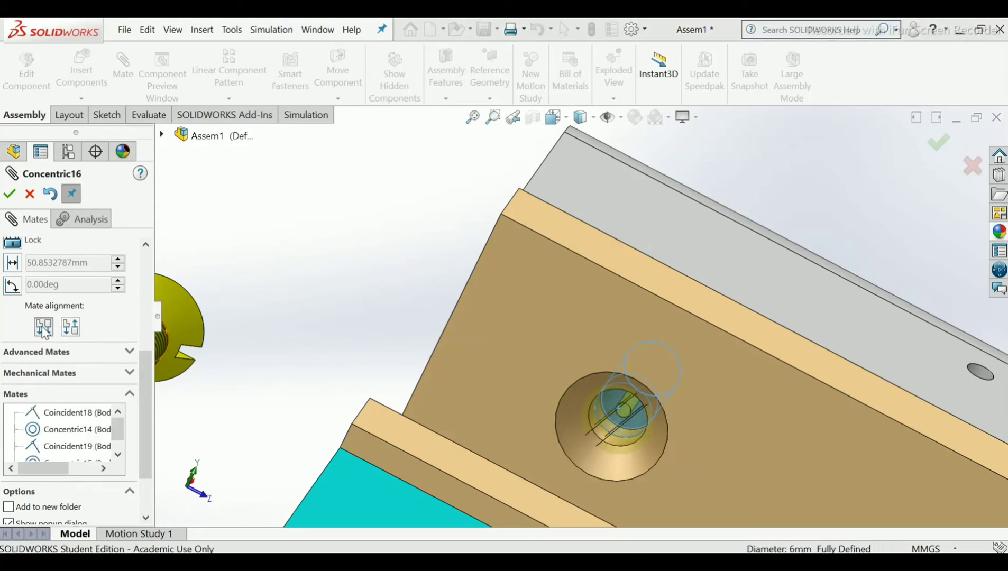
{"action": "left_click", "coordinate": [9, 193]}
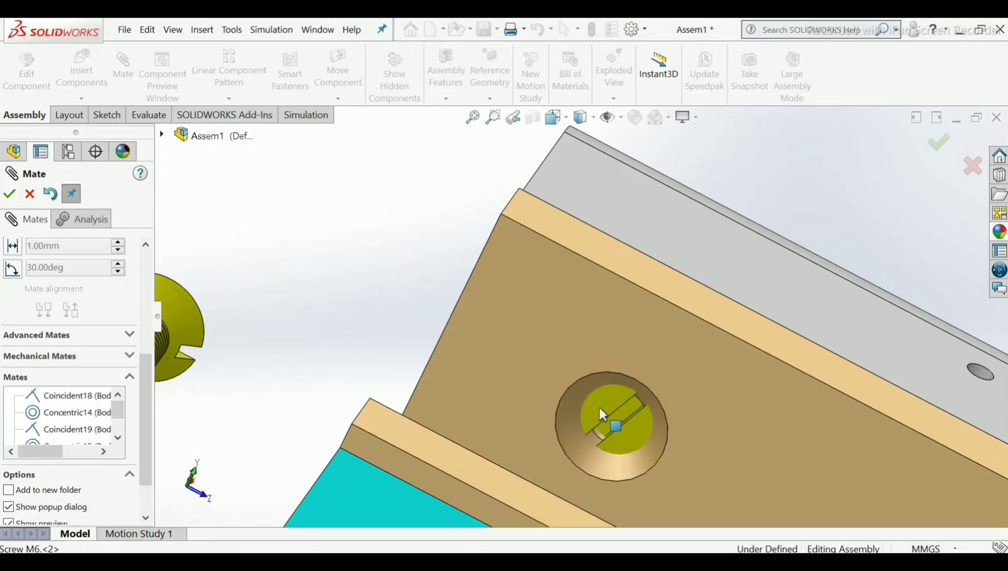
- Pull the screw partly out of its hole and mate its conical head face coincident with the jaw plate's countersink
{"action": "left_click_drag", "start_coordinate": [599, 407], "coordinate": [557, 463]}
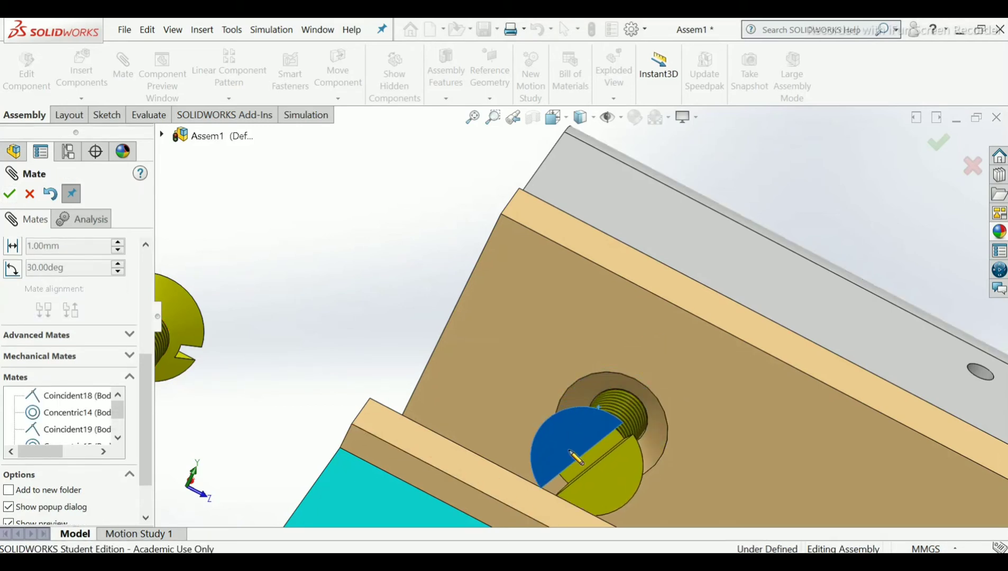
{"action": "middle_click_drag", "start_coordinate": [667, 448], "coordinate": [587, 433]}
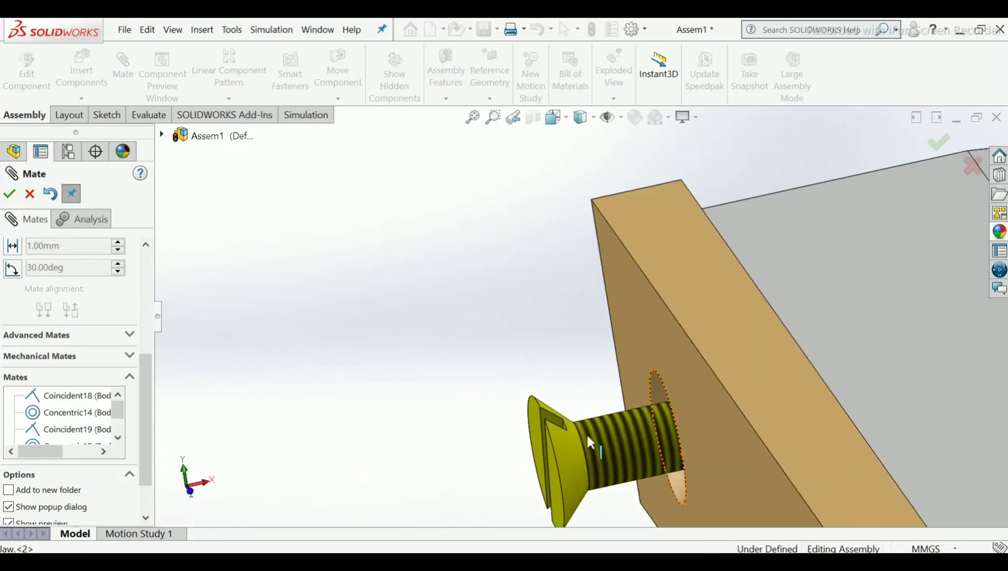
{"action": "left_click", "coordinate": [561, 451]}
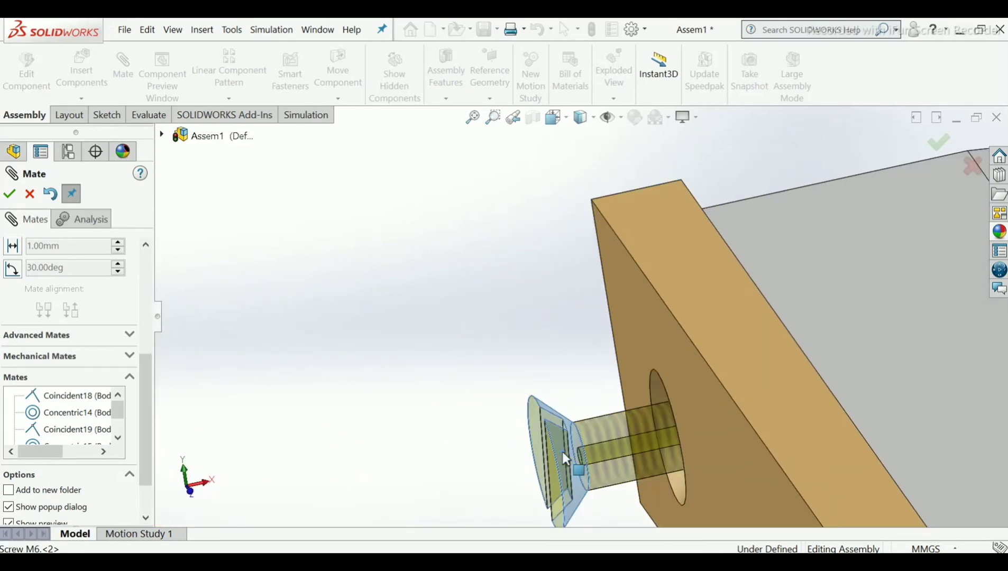
{"action": "scroll", "coordinate": [650, 494], "scroll_direction": "down", "scroll_amount": 1}
{"action": "middle_click_drag", "start_coordinate": [650, 495], "coordinate": [690, 400]}
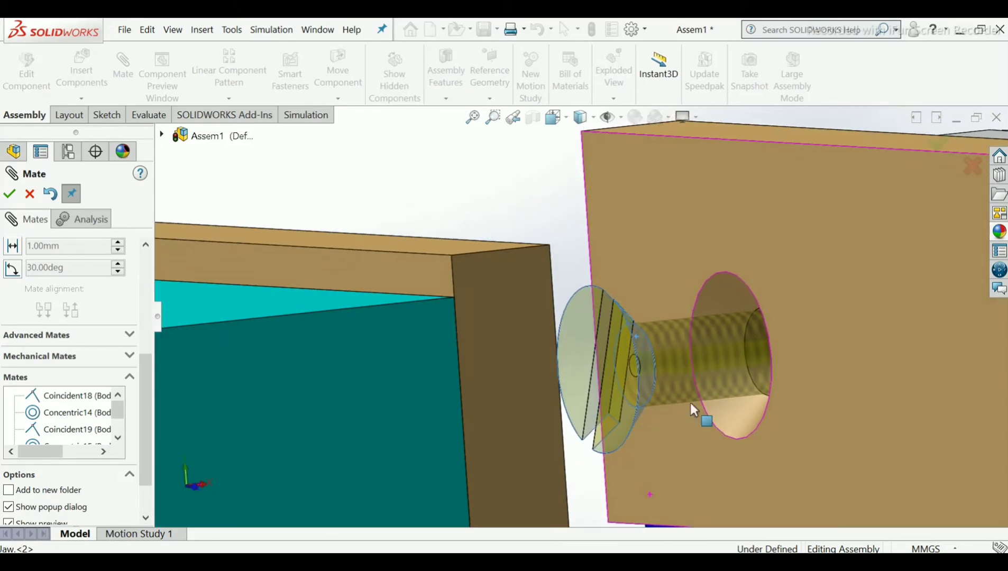
{"action": "scroll", "coordinate": [715, 303], "scroll_direction": "down", "scroll_amount": 1}
{"action": "left_click", "coordinate": [718, 299]}
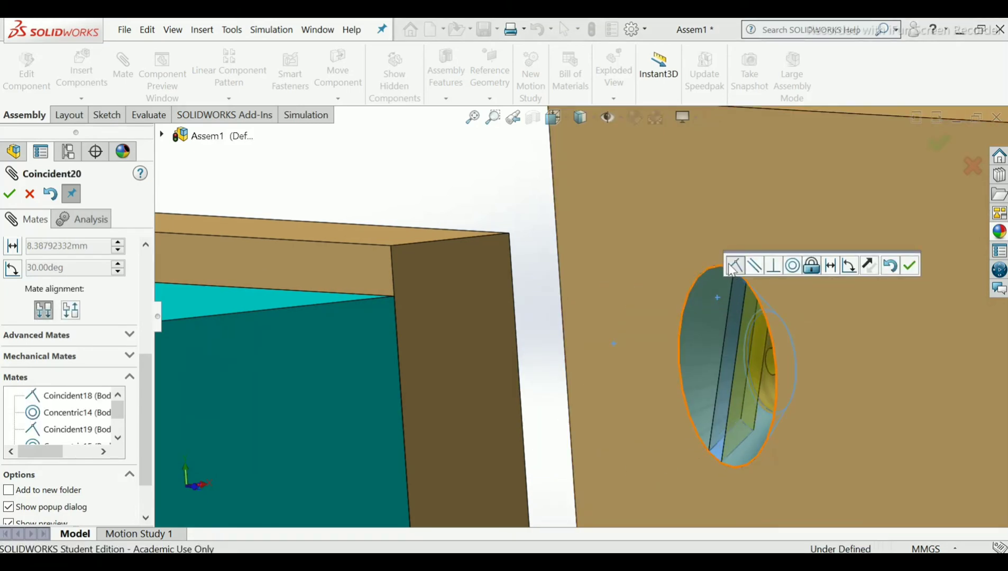
{"action": "left_click", "coordinate": [916, 267]}
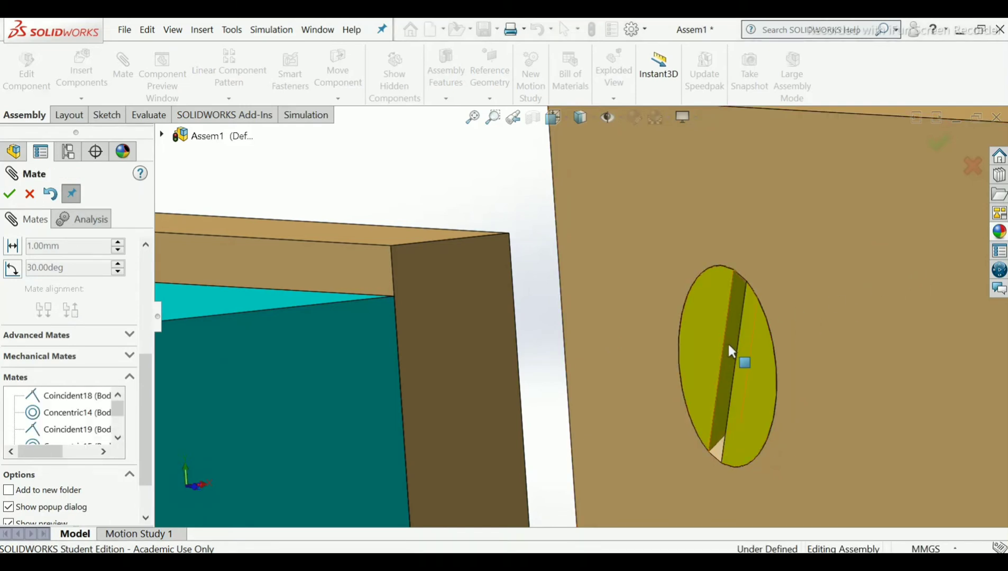
- Mate the screw's slot face parallel to the top face of the second jaw plate
{"action": "scroll", "coordinate": [730, 337], "scroll_direction": "down", "scroll_amount": 3}
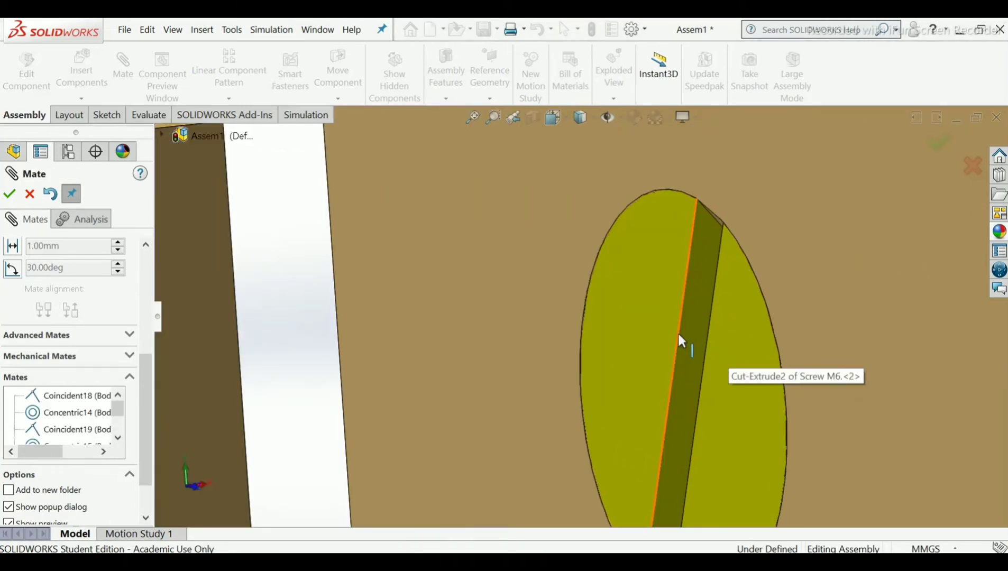
{"action": "left_click", "coordinate": [695, 358]}
{"action": "scroll", "coordinate": [694, 365], "scroll_direction": "up", "scroll_amount": 4}
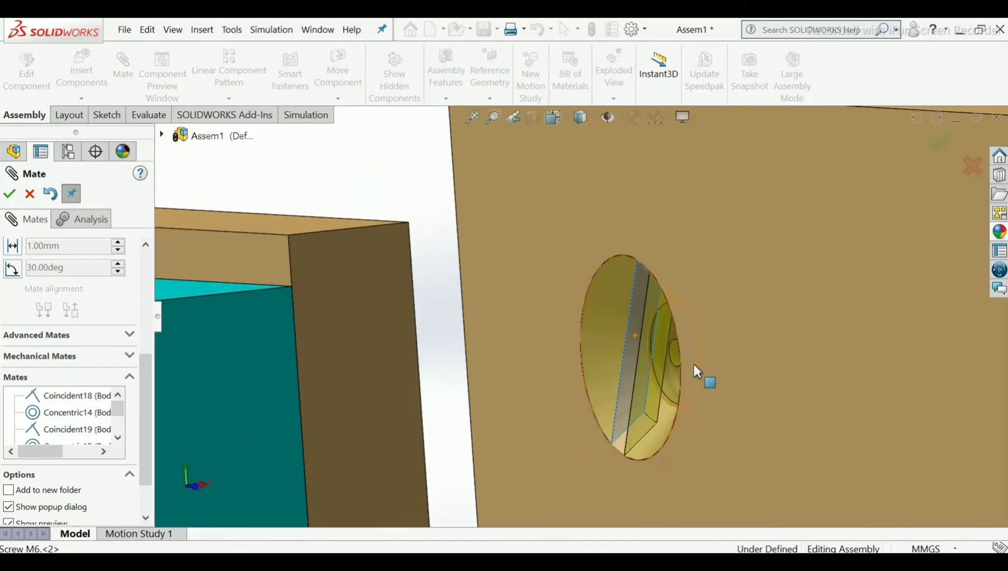
{"action": "scroll", "coordinate": [694, 366], "scroll_direction": "up", "scroll_amount": 3}
{"action": "middle_click_drag", "start_coordinate": [691, 334], "coordinate": [697, 378]}
{"action": "left_click", "coordinate": [713, 209]}
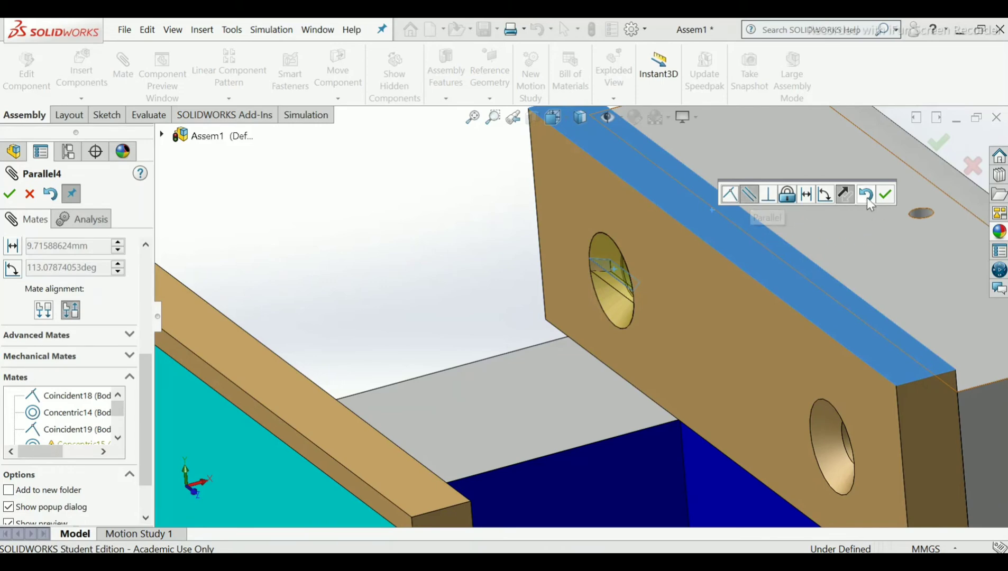
{"action": "left_click", "coordinate": [885, 194]}
- Mate another M6 screw's shank concentric with the body hole behind the second jaw plate's empty countersink, using aligned alignment
{"action": "scroll", "coordinate": [712, 293], "scroll_direction": "up", "scroll_amount": 6}
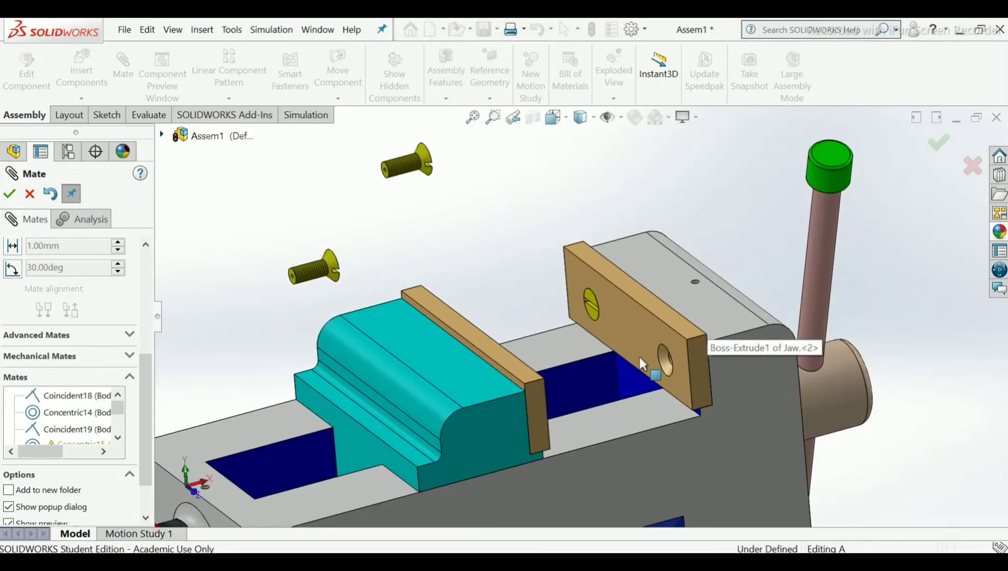
{"action": "middle_click_drag", "start_coordinate": [640, 358], "coordinate": [600, 385]}
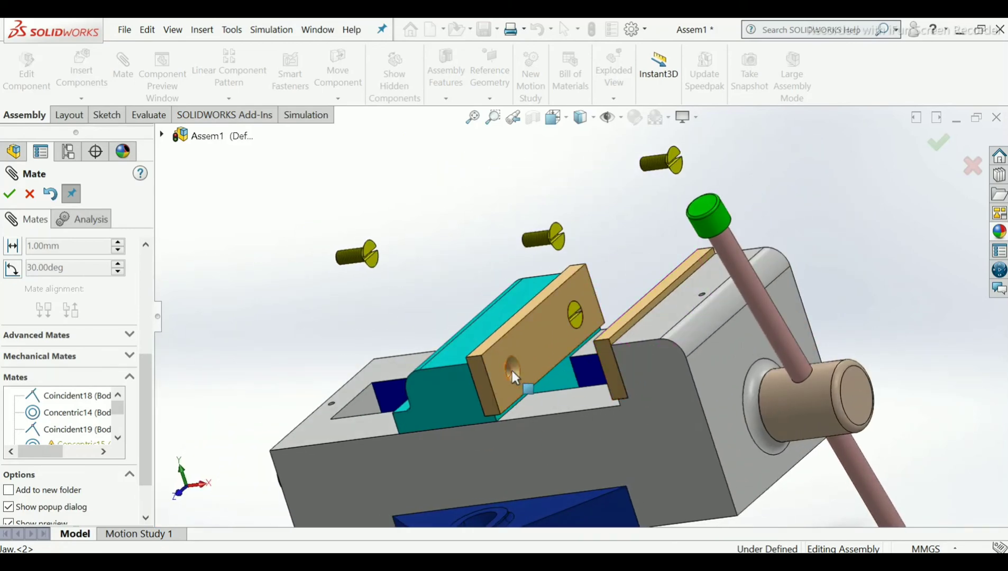
{"action": "scroll", "coordinate": [512, 369], "scroll_direction": "down", "scroll_amount": 8}
{"action": "scroll", "coordinate": [567, 349], "scroll_direction": "down", "scroll_amount": 1}
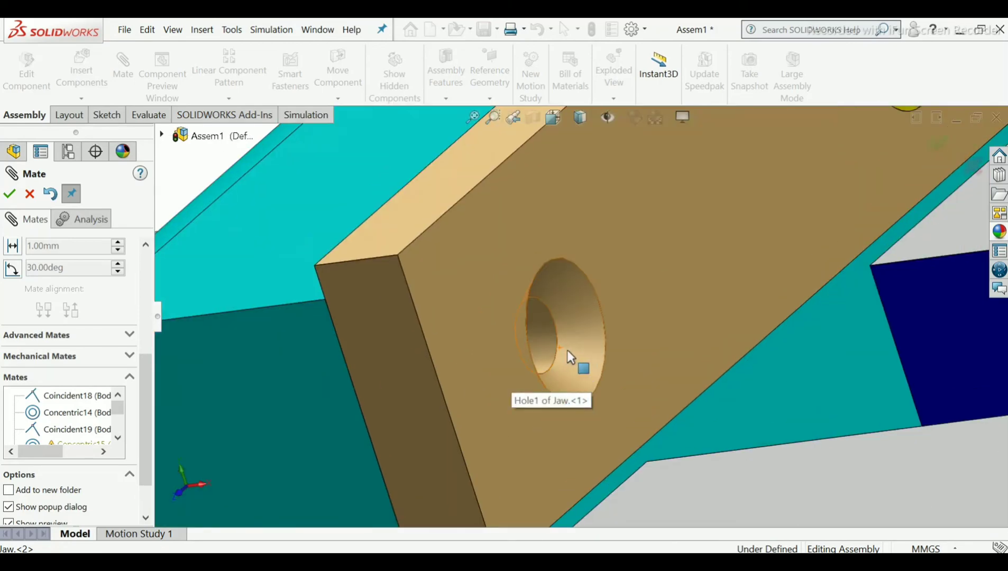
{"action": "middle_click_drag", "start_coordinate": [567, 350], "coordinate": [700, 348]}
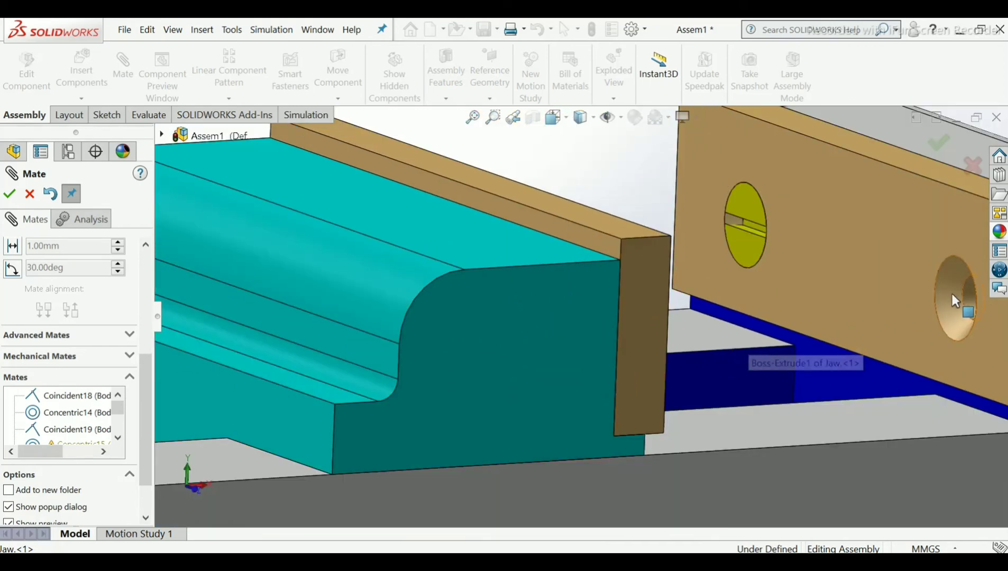
{"action": "scroll", "coordinate": [955, 300], "scroll_direction": "up", "scroll_amount": 6}
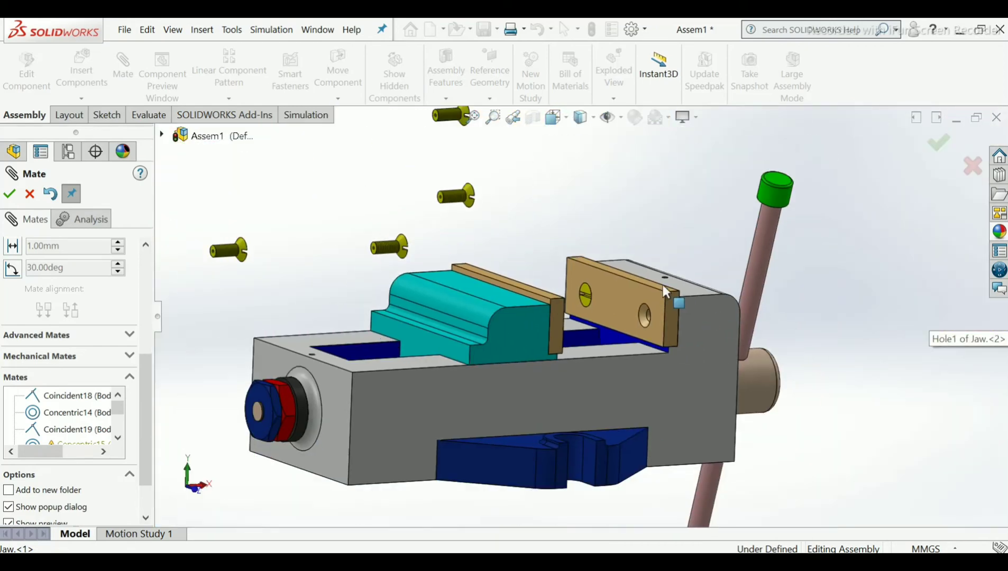
{"action": "left_click", "coordinate": [458, 197]}
{"action": "scroll", "coordinate": [590, 280], "scroll_direction": "down", "scroll_amount": 4}
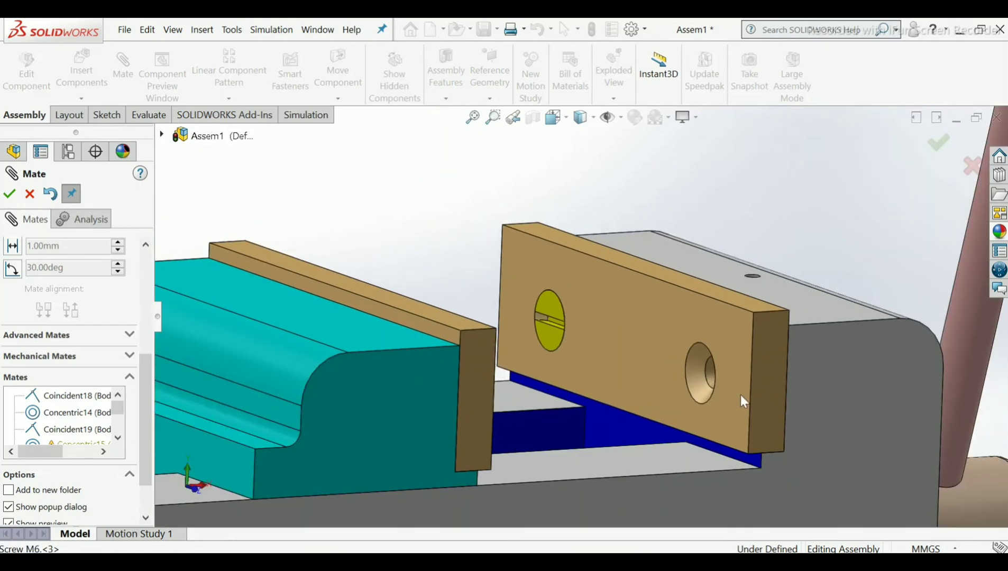
{"action": "scroll", "coordinate": [682, 370], "scroll_direction": "down", "scroll_amount": 5}
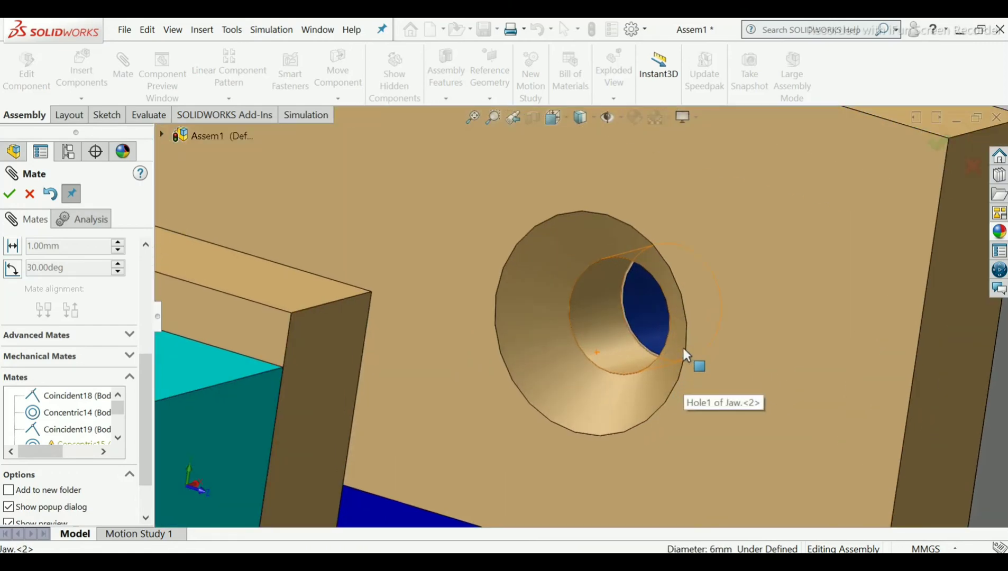
{"action": "left_click", "coordinate": [686, 355]}
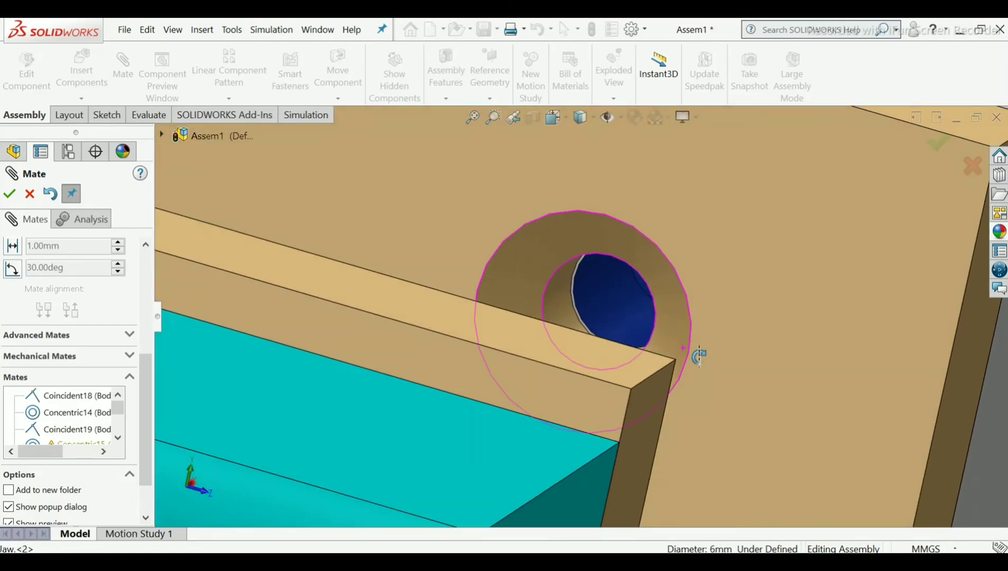
{"action": "left_click", "coordinate": [607, 304]}
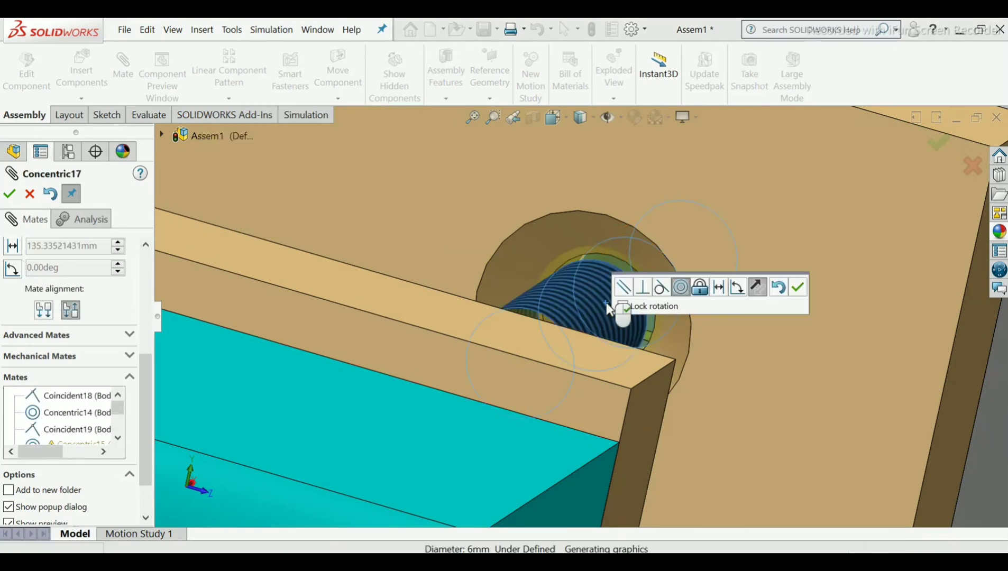
{"action": "left_click", "coordinate": [47, 313]}
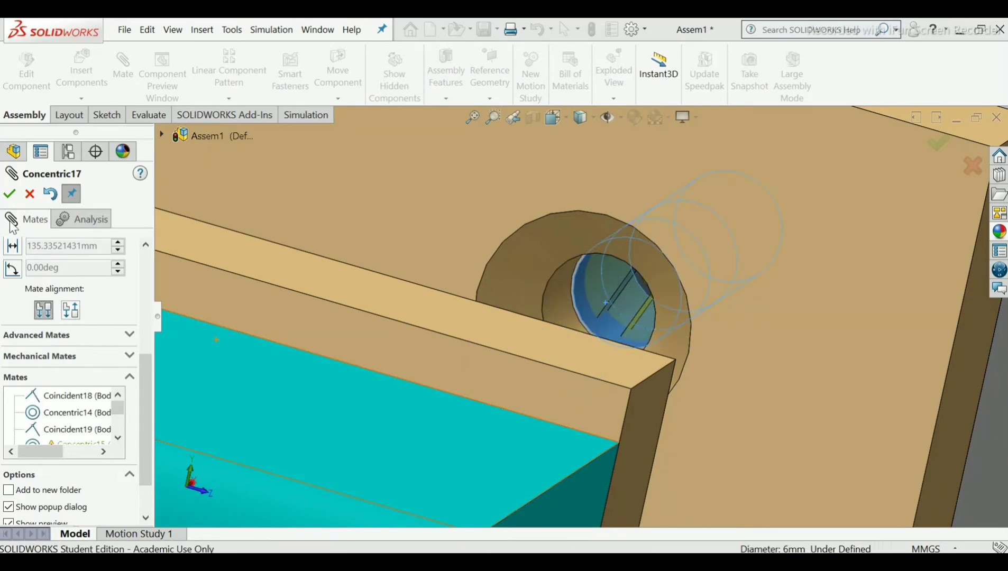
{"action": "left_click", "coordinate": [9, 194]}
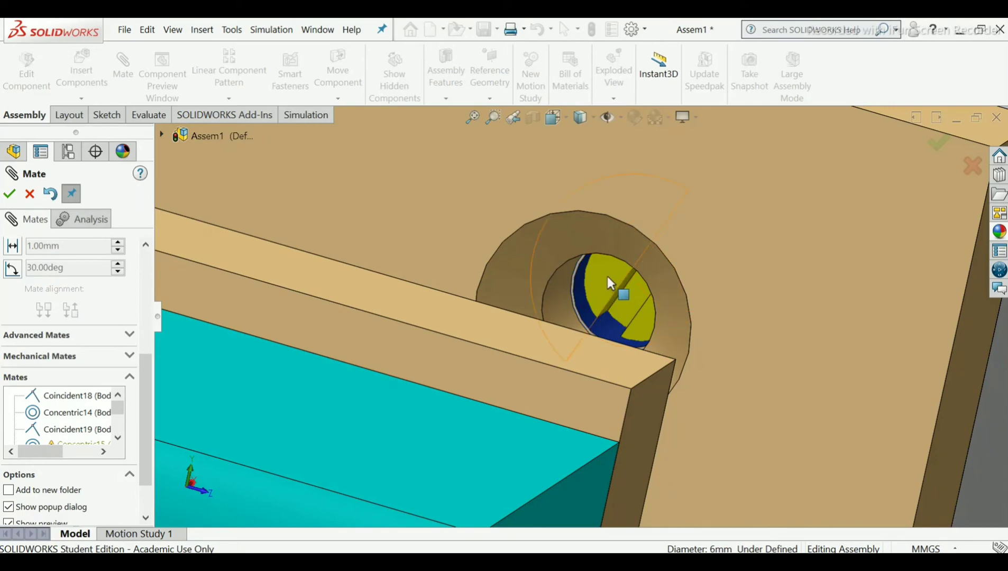
- Pull the screw partly out of the second jaw plate and mate its conical head face coincident with the countersink
{"action": "left_click_drag", "start_coordinate": [607, 277], "coordinate": [679, 376]}
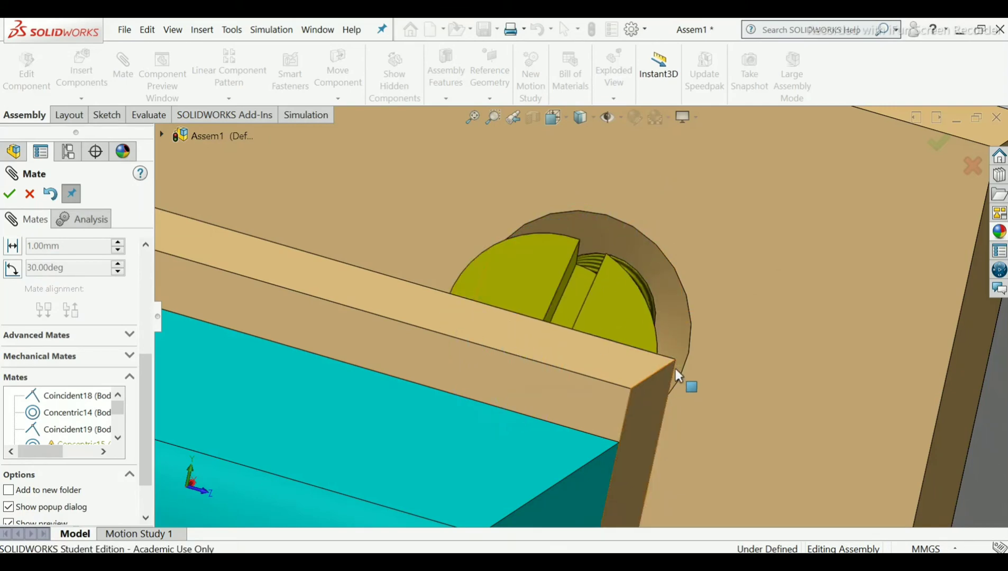
{"action": "middle_click_drag", "start_coordinate": [710, 366], "coordinate": [555, 290]}
{"action": "left_click", "coordinate": [616, 348]}
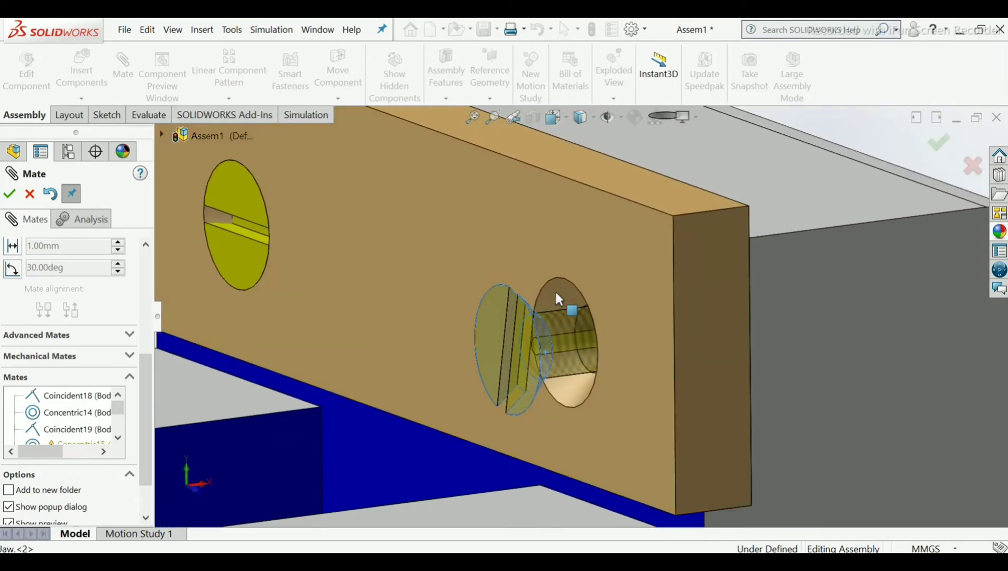
{"action": "left_click", "coordinate": [558, 292]}
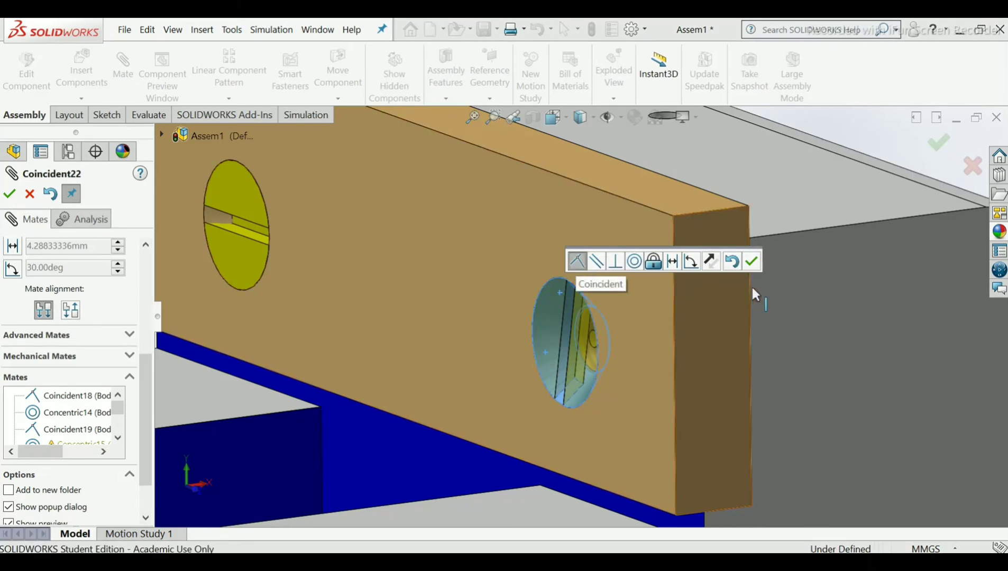
{"action": "left_click", "coordinate": [752, 260]}
- Mate the newly seated screw's slot face parallel to the top face of the second jaw plate
{"action": "scroll", "coordinate": [581, 324], "scroll_direction": "down", "scroll_amount": 5}
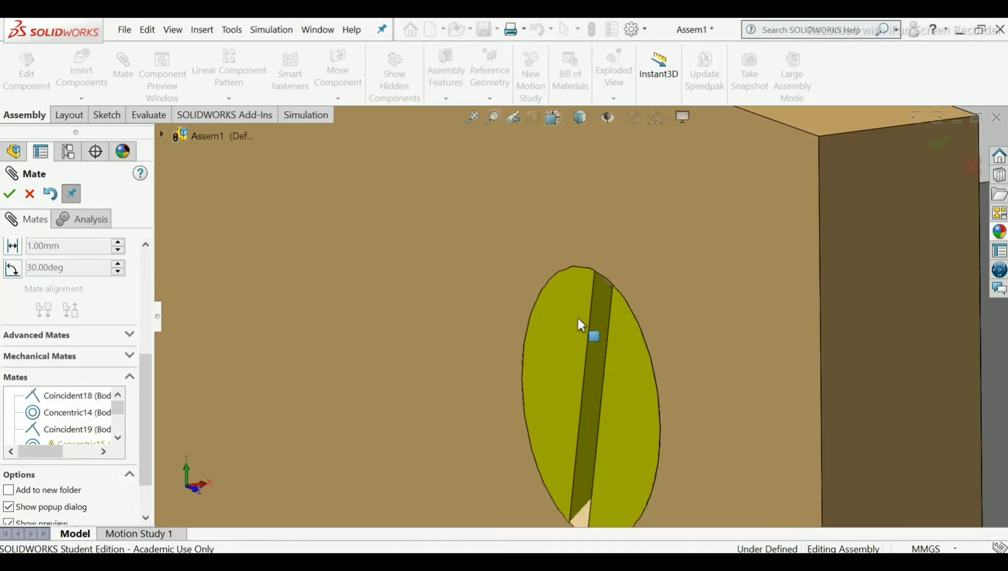
{"action": "left_click", "coordinate": [596, 343]}
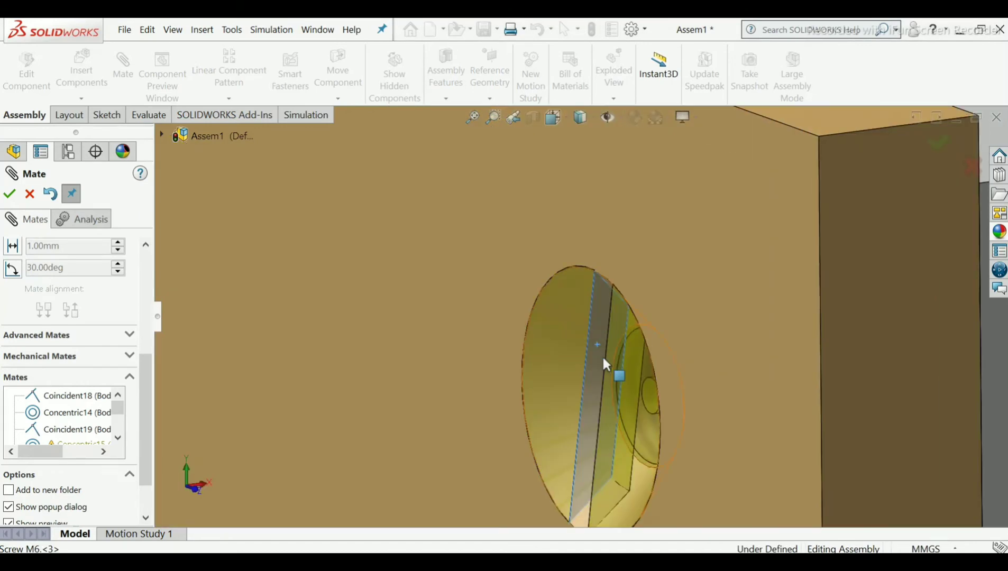
{"action": "scroll", "coordinate": [606, 338], "scroll_direction": "down", "scroll_amount": 2}
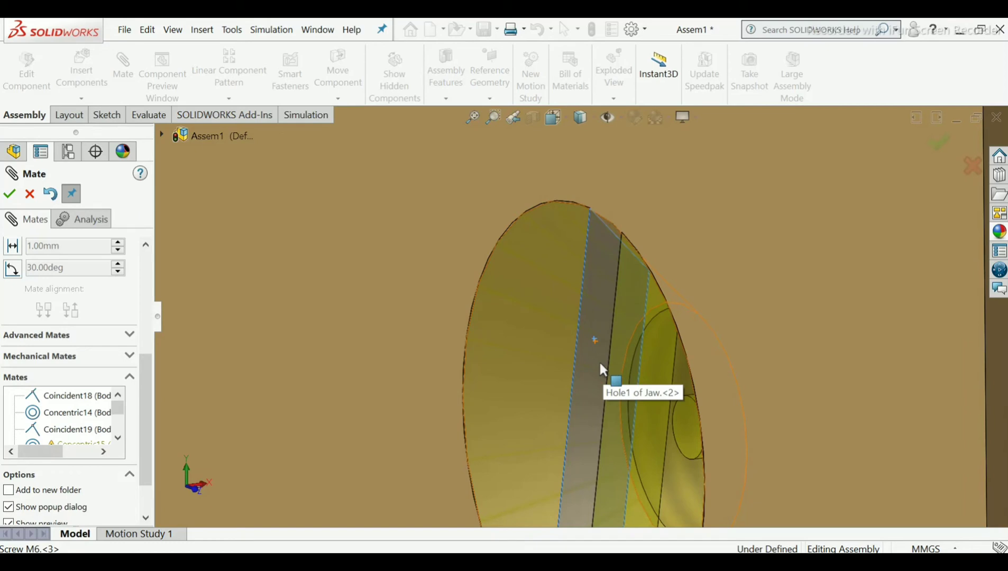
{"action": "scroll", "coordinate": [602, 369], "scroll_direction": "up", "scroll_amount": 5}
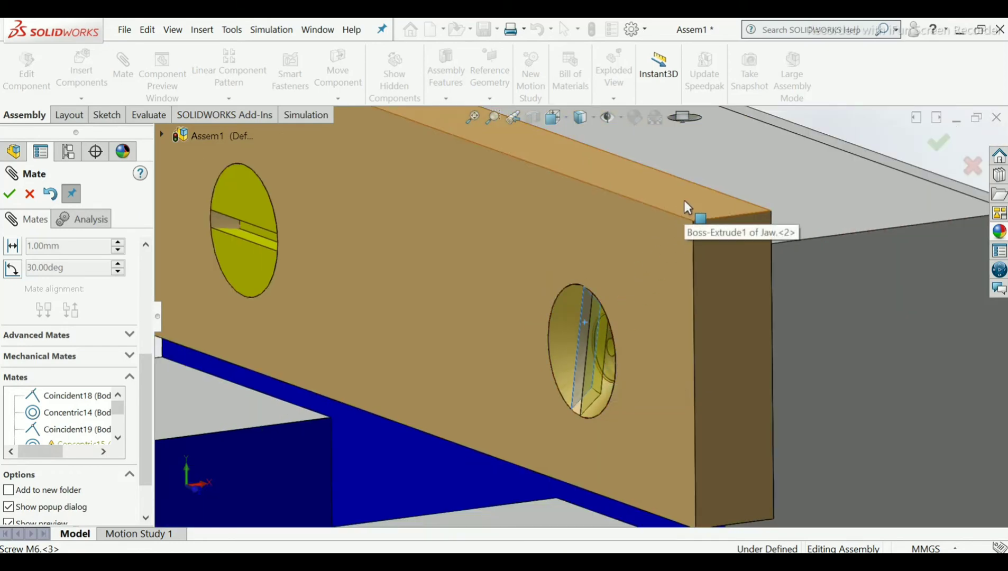
{"action": "left_click", "coordinate": [682, 202]}
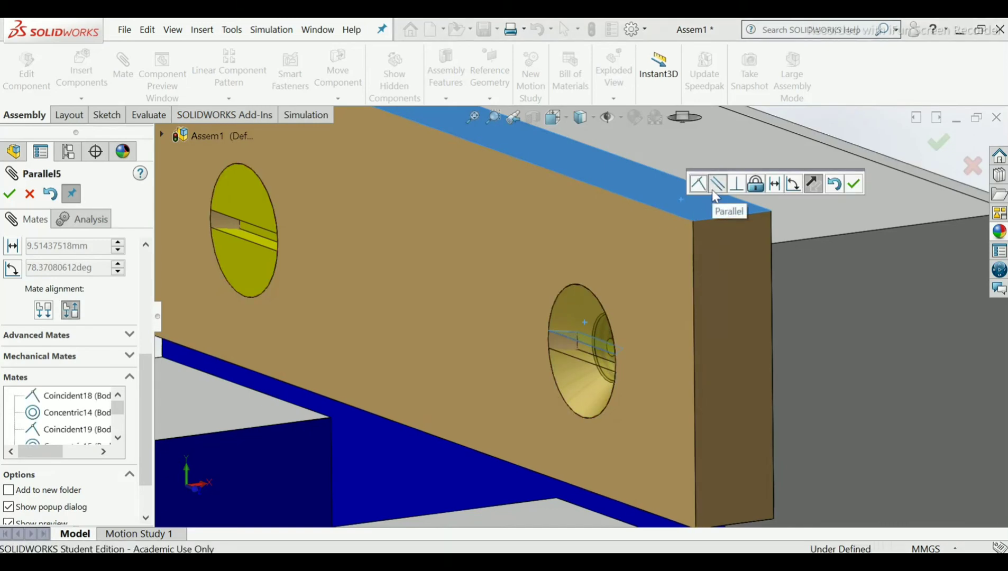
{"action": "left_click", "coordinate": [853, 184]}
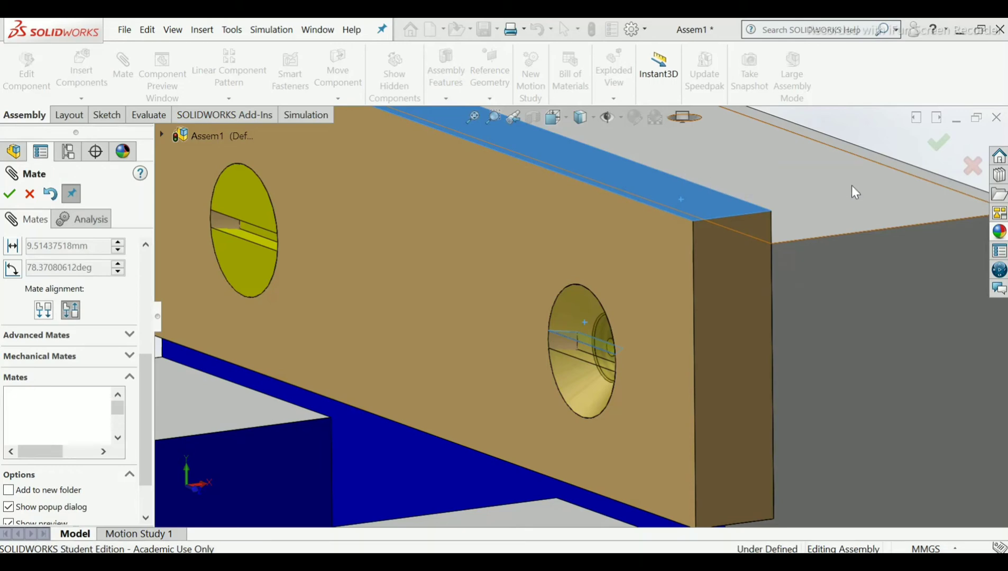
- Move the highest loose M6 screw down closer to the vise
{"action": "scroll", "coordinate": [597, 366], "scroll_direction": "up", "scroll_amount": 4}
{"action": "scroll", "coordinate": [599, 364], "scroll_direction": "up", "scroll_amount": 2}
{"action": "middle_click_drag", "start_coordinate": [599, 365], "coordinate": [439, 176]}
{"action": "scroll", "coordinate": [589, 365], "scroll_direction": "up", "scroll_amount": 3}
{"action": "scroll", "coordinate": [439, 176], "scroll_direction": "up", "scroll_amount": 3}
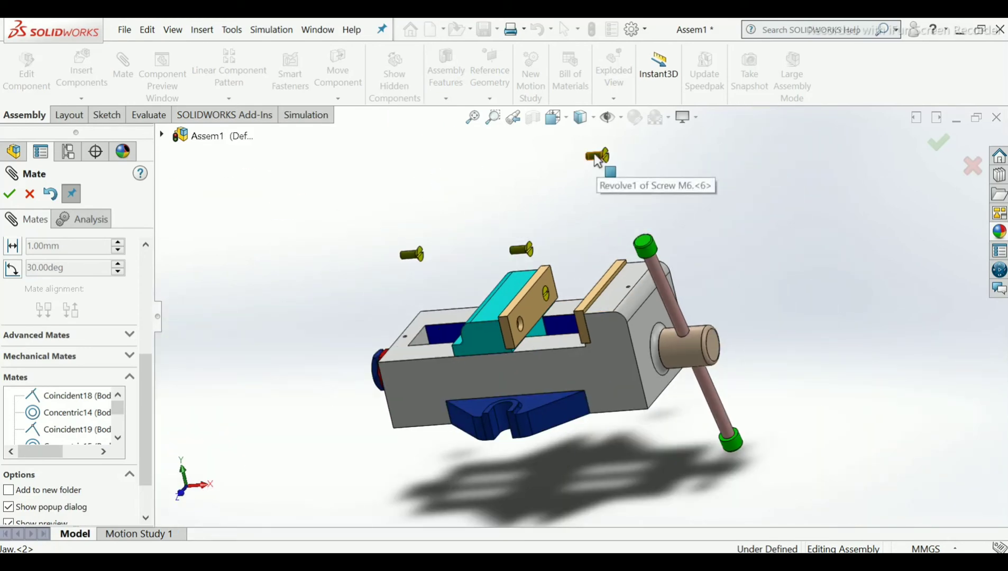
{"action": "left_click_drag", "start_coordinate": [599, 161], "coordinate": [580, 252]}
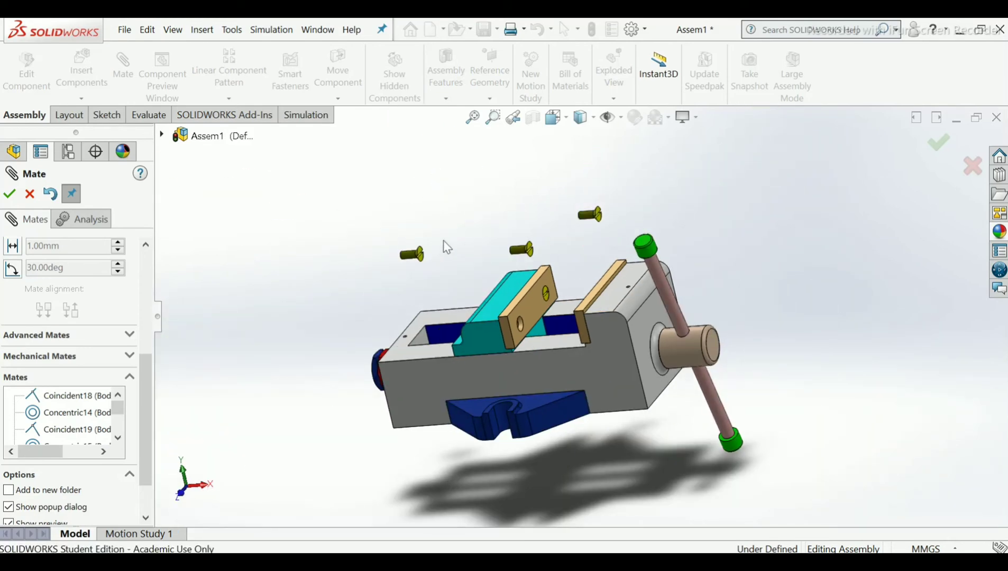
- Mate a loose M6 screw's shank concentric with the movable jaw hole behind the first jaw plate's empty countersink
{"action": "scroll", "coordinate": [443, 240], "scroll_direction": "down", "scroll_amount": 5}
{"action": "left_click", "coordinate": [409, 283]}
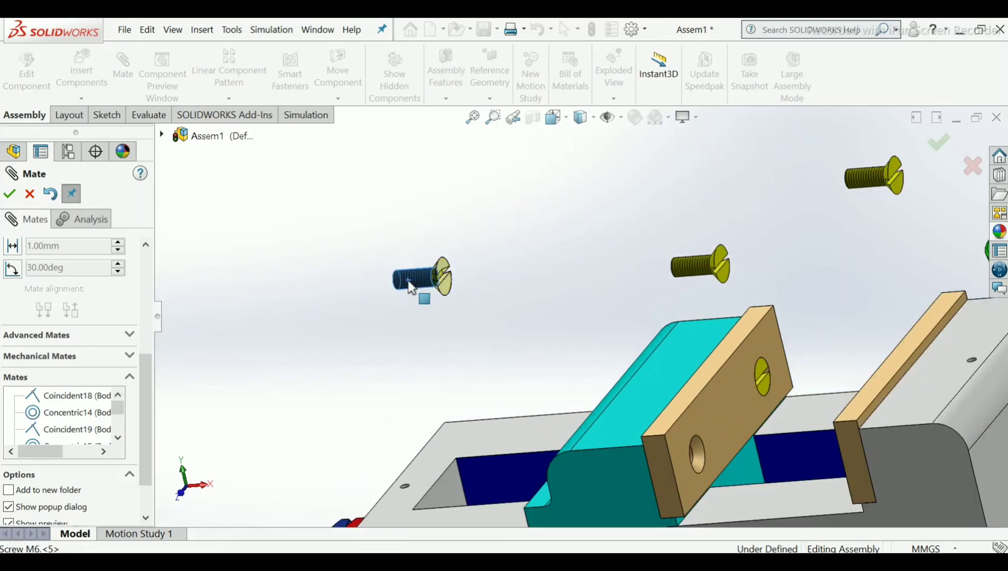
{"action": "left_click_drag", "start_coordinate": [142, 396], "coordinate": [145, 283]}
{"action": "scroll", "coordinate": [710, 444], "scroll_direction": "down", "scroll_amount": 2}
{"action": "middle_click_drag", "start_coordinate": [710, 443], "coordinate": [636, 446]}
{"action": "scroll", "coordinate": [646, 447], "scroll_direction": "down", "scroll_amount": 5}
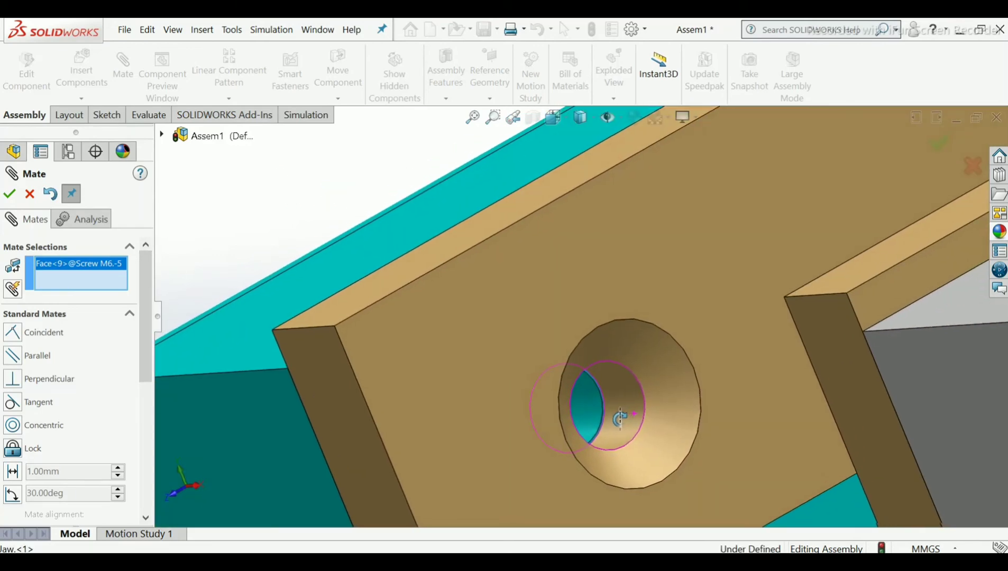
{"action": "middle_click_drag", "start_coordinate": [592, 407], "coordinate": [593, 414]}
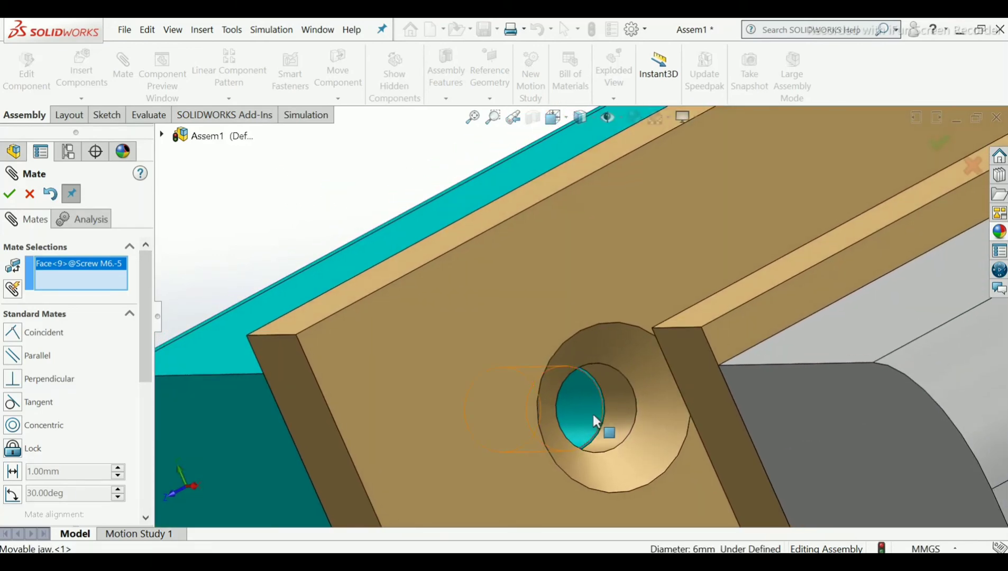
{"action": "left_click", "coordinate": [586, 410]}
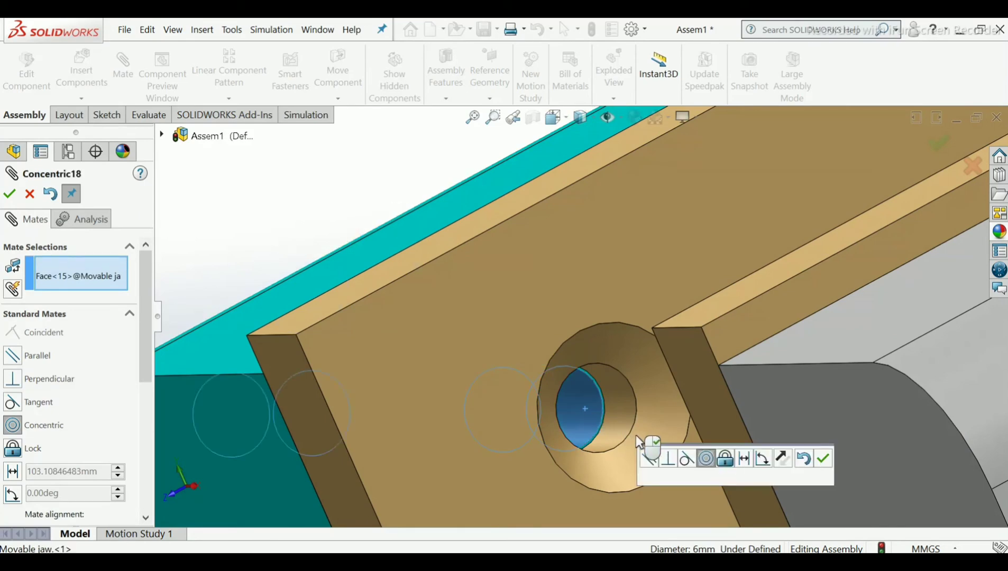
{"action": "scroll", "coordinate": [647, 429], "scroll_direction": "up", "scroll_amount": 3}
{"action": "middle_click_drag", "start_coordinate": [584, 410], "coordinate": [674, 417]}
{"action": "scroll", "coordinate": [674, 417], "scroll_direction": "up", "scroll_amount": 1}
{"action": "scroll", "coordinate": [676, 421], "scroll_direction": "up", "scroll_amount": 5}
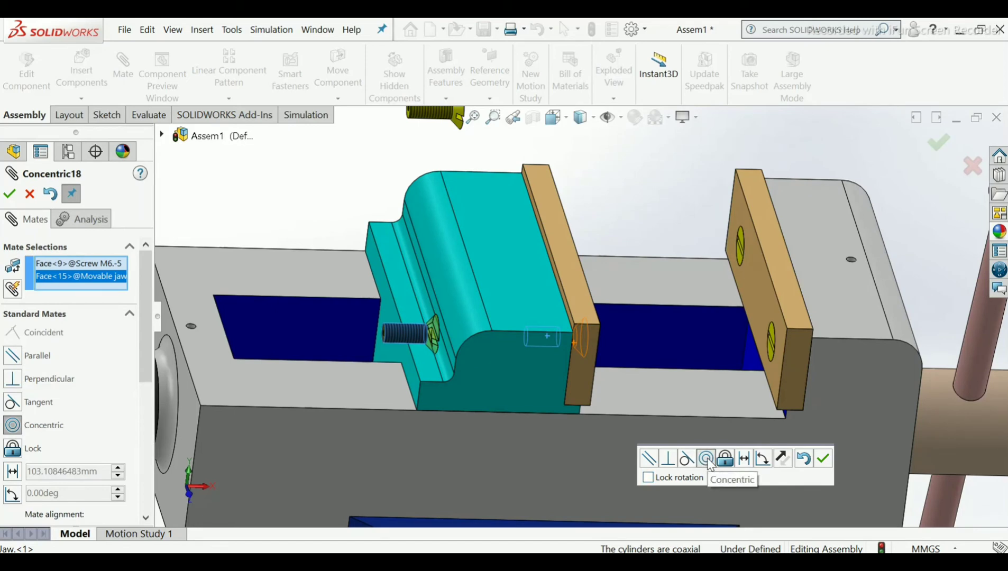
{"action": "left_click", "coordinate": [824, 461]}
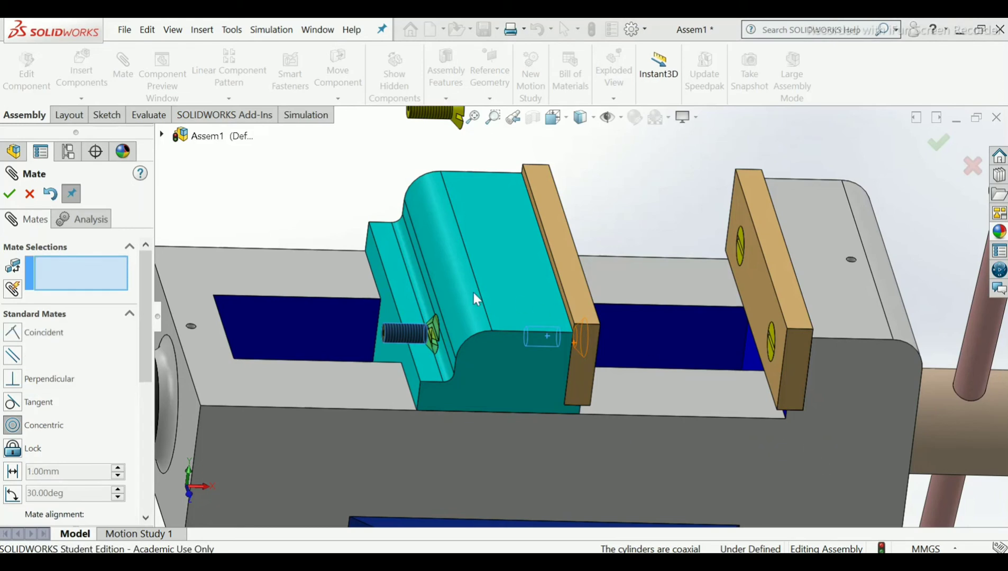
- Slide the screw out in front of the first jaw plate and mate its conical head face coincident with the countersink
{"action": "left_click_drag", "start_coordinate": [403, 326], "coordinate": [542, 329]}
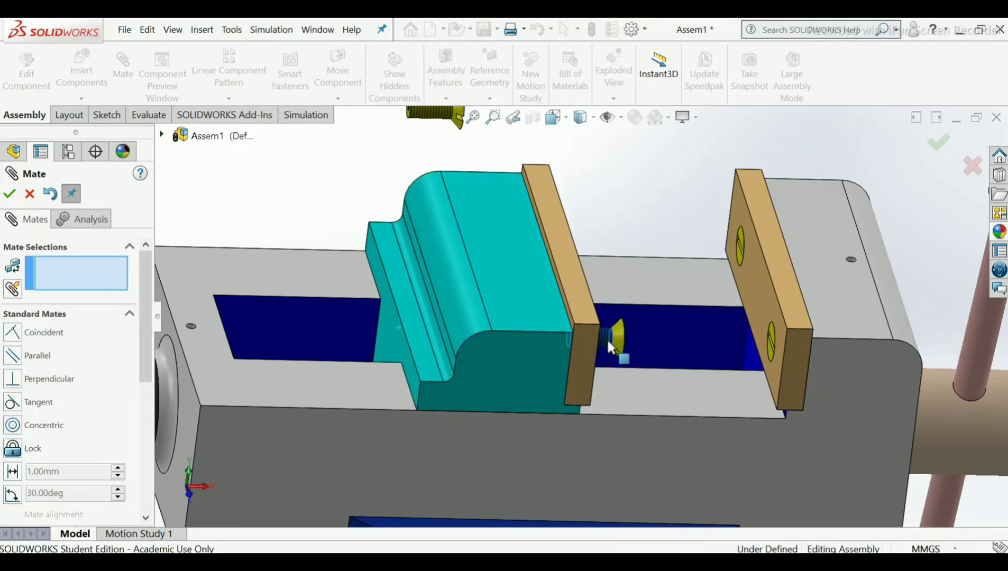
{"action": "middle_click_drag", "start_coordinate": [635, 336], "coordinate": [530, 317]}
{"action": "scroll", "coordinate": [546, 292], "scroll_direction": "down", "scroll_amount": 4}
{"action": "scroll", "coordinate": [596, 328], "scroll_direction": "down", "scroll_amount": 3}
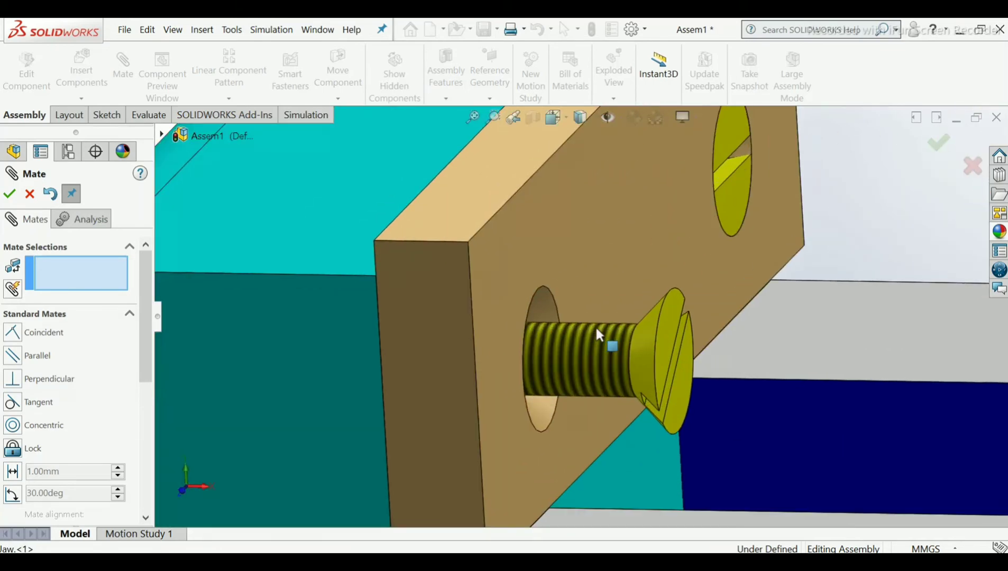
{"action": "left_click", "coordinate": [642, 334]}
{"action": "scroll", "coordinate": [643, 333], "scroll_direction": "down", "scroll_amount": 1}
{"action": "scroll", "coordinate": [644, 332], "scroll_direction": "down", "scroll_amount": 2}
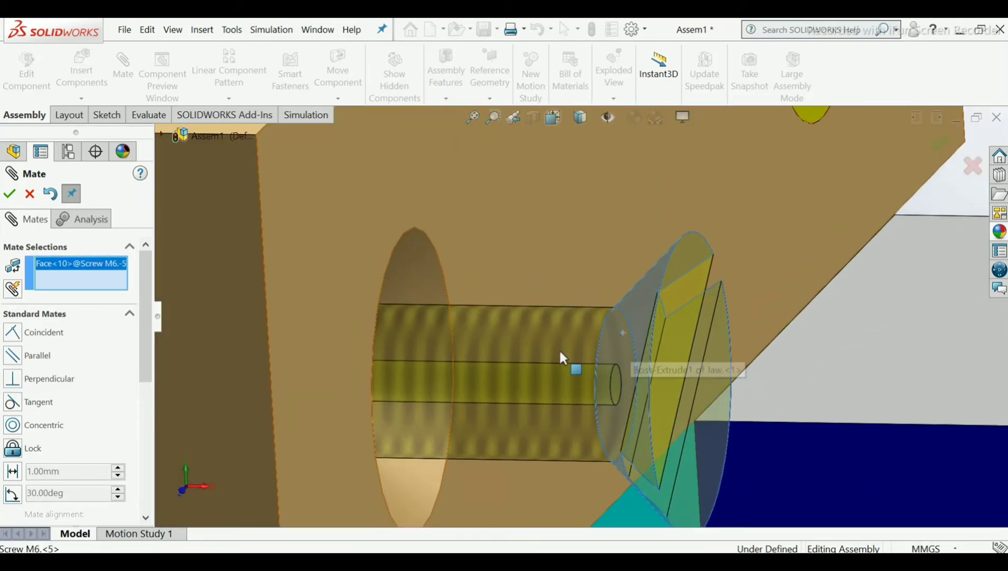
{"action": "left_click", "coordinate": [421, 275]}
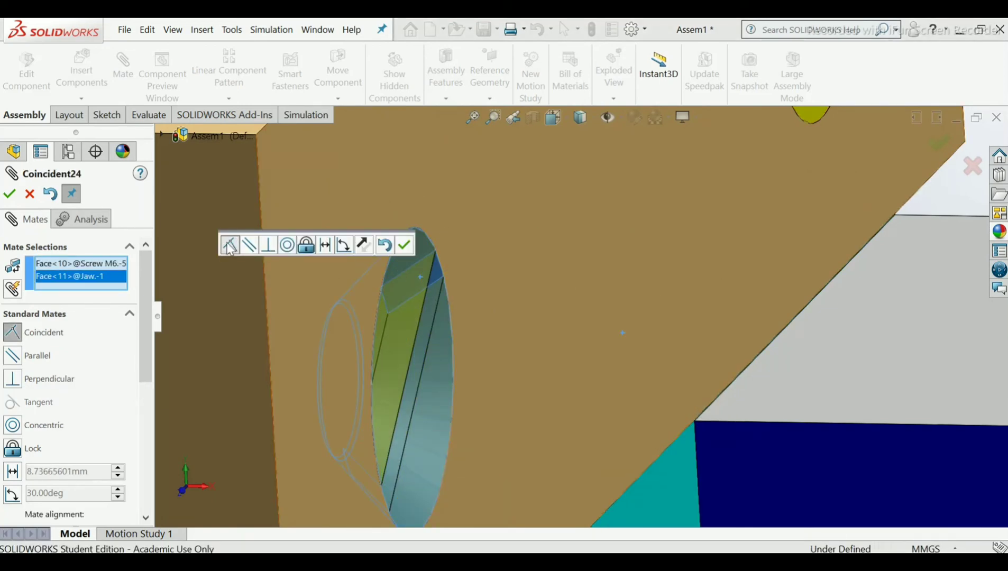
{"action": "left_click", "coordinate": [404, 244]}
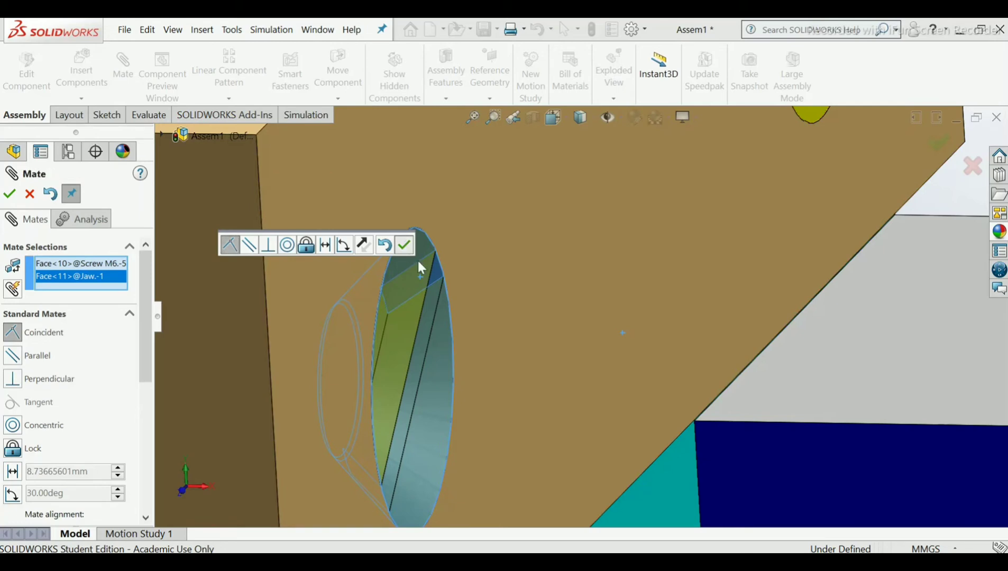
- Mate the newly seated screw's slot face parallel to the top face of the first jaw plate
{"action": "scroll", "coordinate": [471, 340], "scroll_direction": "up", "scroll_amount": 2}
{"action": "left_click", "coordinate": [470, 340]}
{"action": "middle_click_drag", "start_coordinate": [471, 339], "coordinate": [435, 356]}
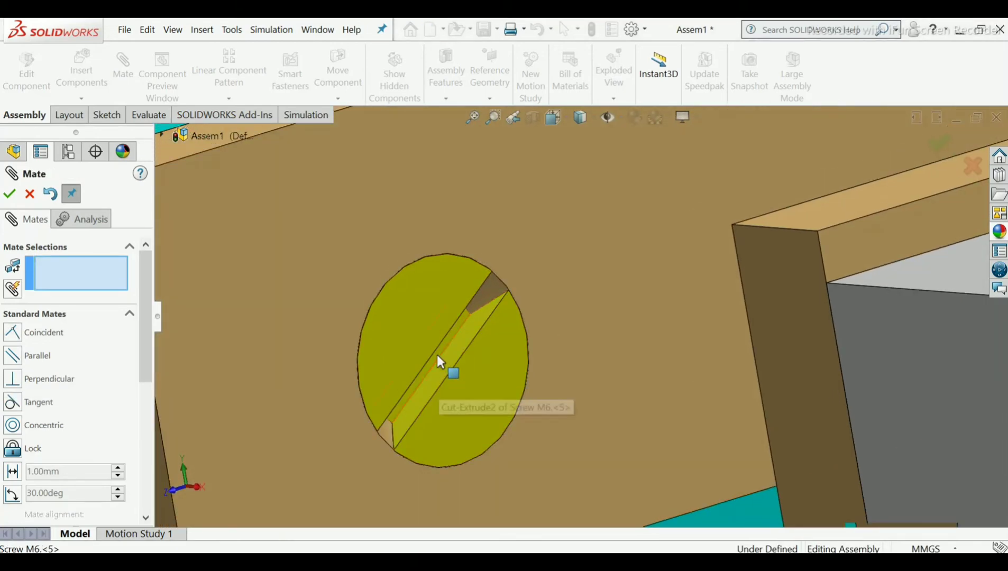
{"action": "scroll", "coordinate": [462, 395], "scroll_direction": "down", "scroll_amount": 3}
{"action": "left_click", "coordinate": [462, 397]}
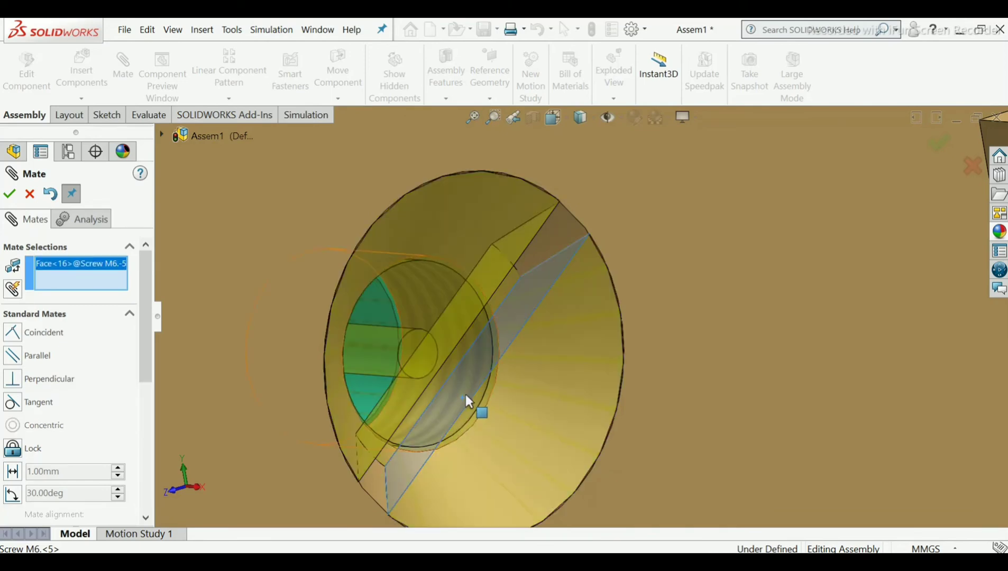
{"action": "scroll", "coordinate": [496, 368], "scroll_direction": "up", "scroll_amount": 3}
{"action": "scroll", "coordinate": [495, 367], "scroll_direction": "up", "scroll_amount": 2}
{"action": "middle_click_drag", "start_coordinate": [504, 306], "coordinate": [503, 382]}
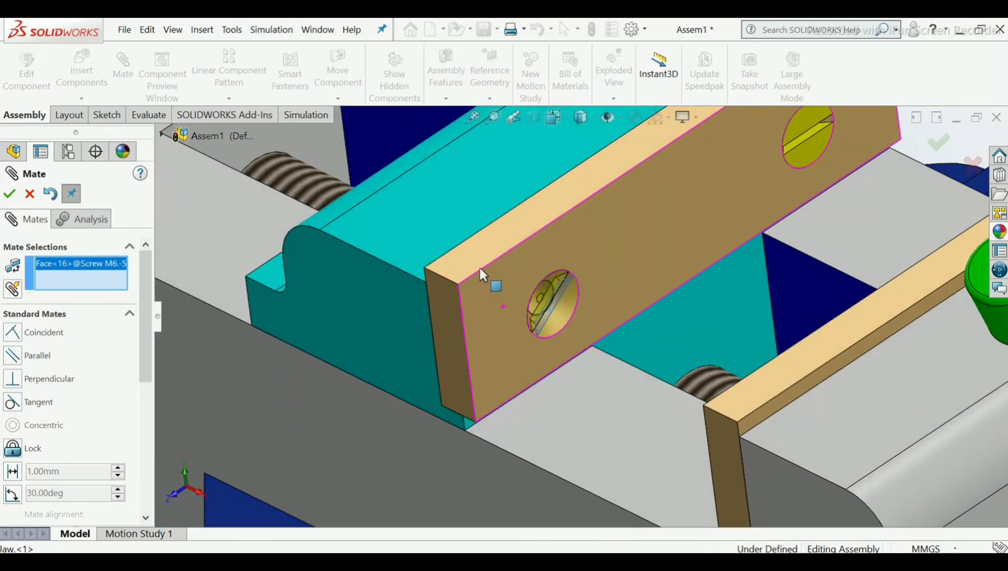
{"action": "left_click", "coordinate": [473, 255]}
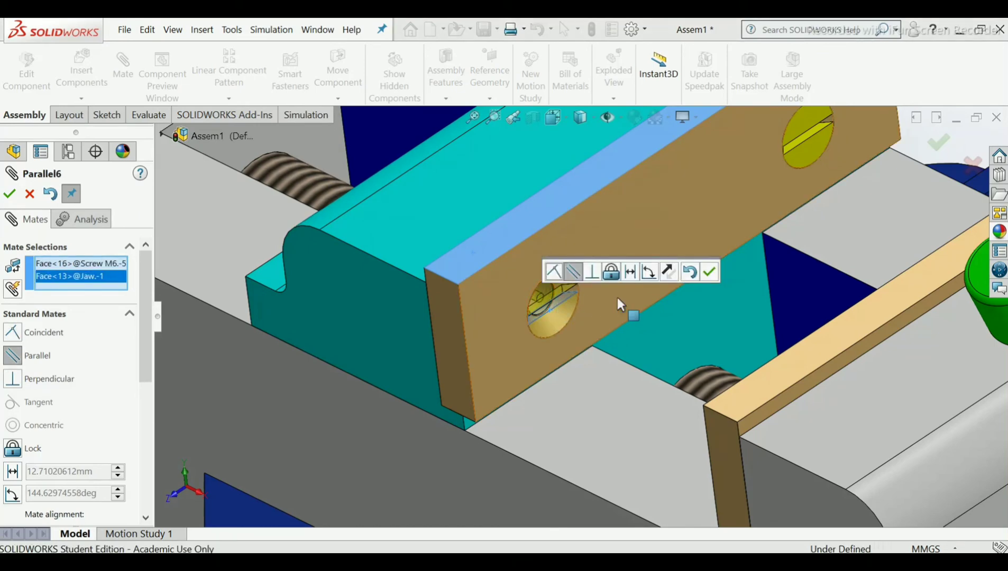
{"action": "left_click", "coordinate": [711, 275]}
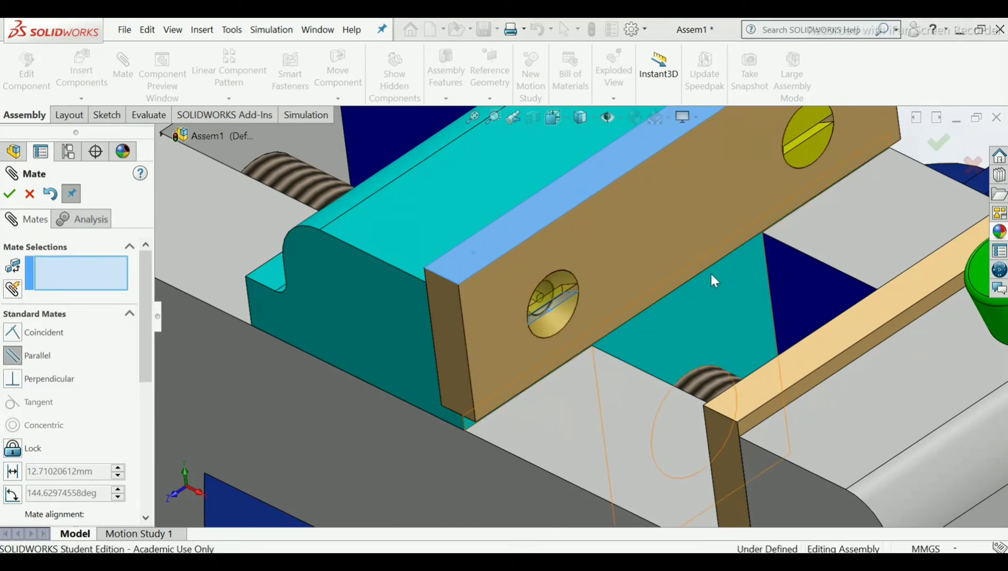
- Examine the two loose M6 screws and the countersunk holes on the underside of the clamping plate
{"action": "scroll", "coordinate": [697, 246], "scroll_direction": "up", "scroll_amount": 5}
{"action": "scroll", "coordinate": [655, 265], "scroll_direction": "up", "scroll_amount": 3}
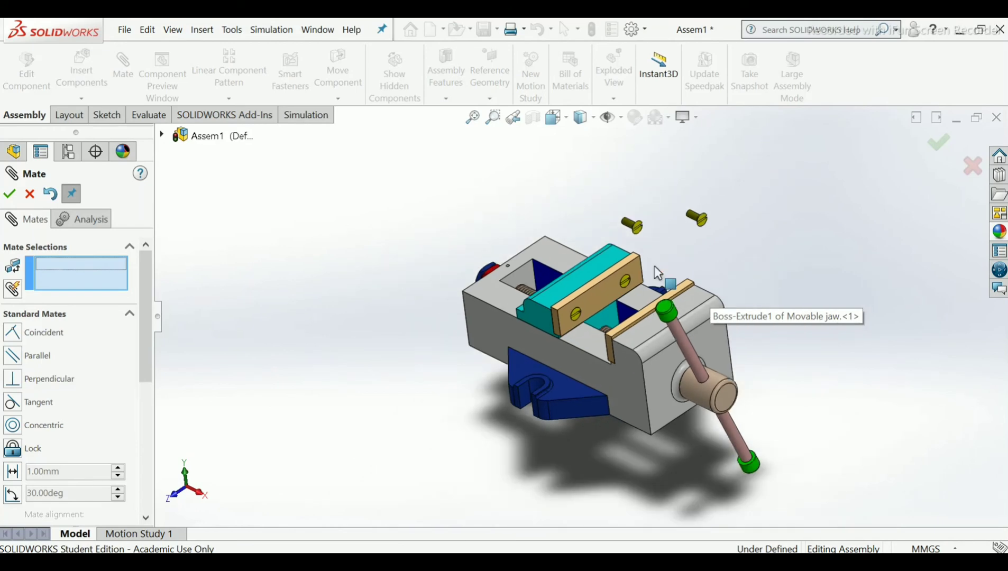
{"action": "scroll", "coordinate": [641, 201], "scroll_direction": "down", "scroll_amount": 6}
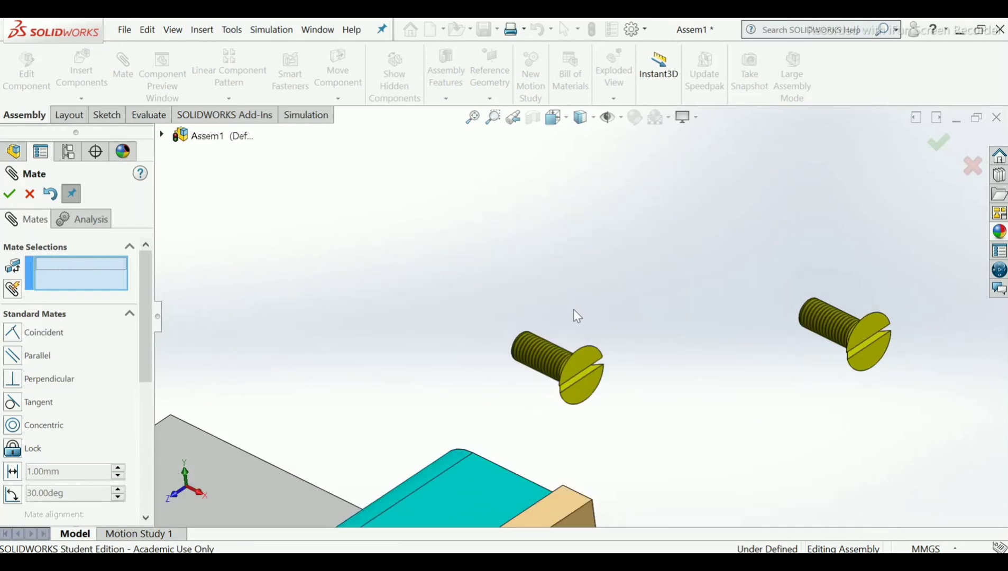
{"action": "scroll", "coordinate": [539, 364], "scroll_direction": "down", "scroll_amount": 2}
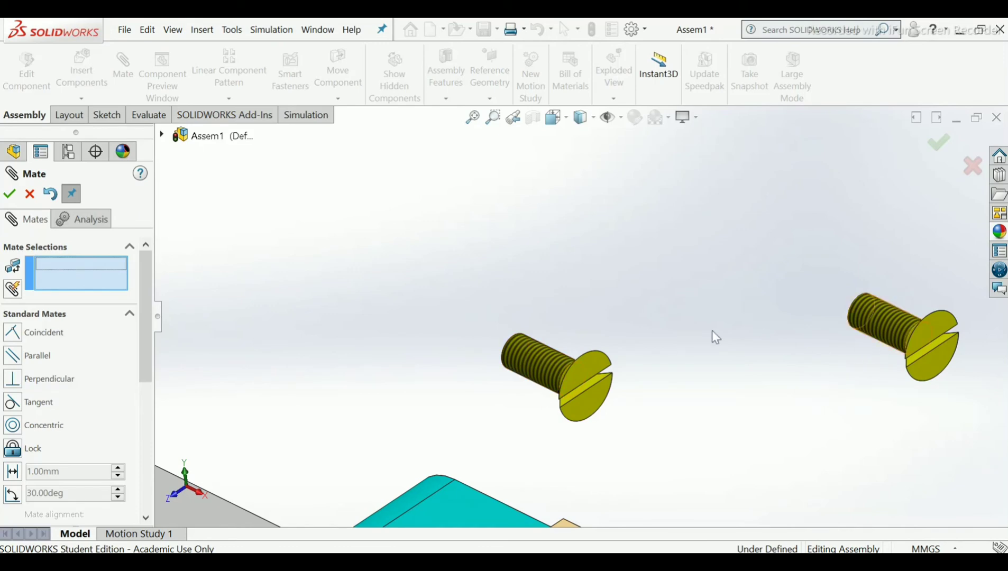
{"action": "scroll", "coordinate": [556, 390], "scroll_direction": "up", "scroll_amount": 3}
{"action": "middle_click_drag", "start_coordinate": [558, 382], "coordinate": [451, 485]}
{"action": "scroll", "coordinate": [486, 470], "scroll_direction": "down", "scroll_amount": 5}
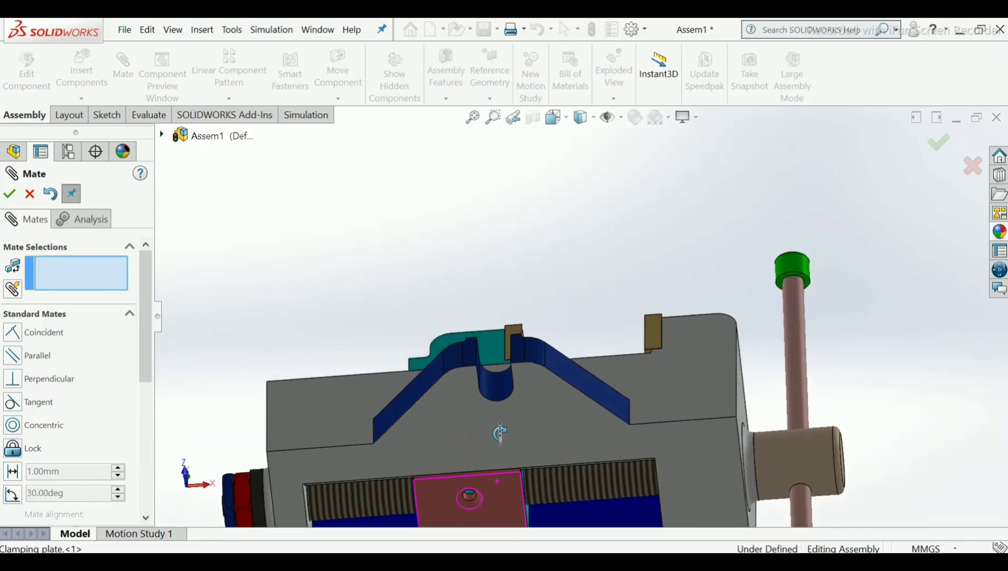
{"action": "scroll", "coordinate": [514, 425], "scroll_direction": "up", "scroll_amount": 3}
{"action": "scroll", "coordinate": [520, 418], "scroll_direction": "down", "scroll_amount": 6}
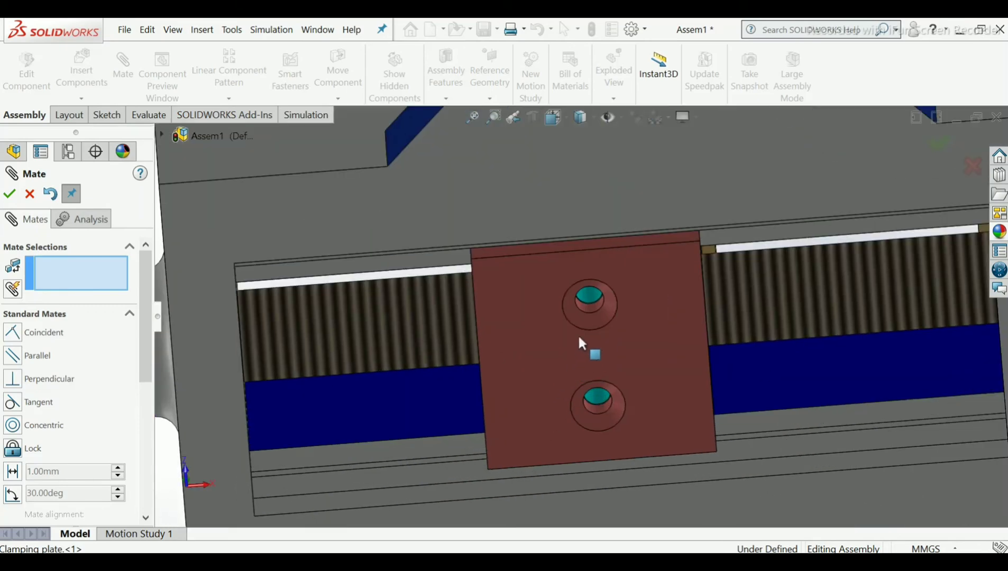
{"action": "scroll", "coordinate": [604, 382], "scroll_direction": "down", "scroll_amount": 2}
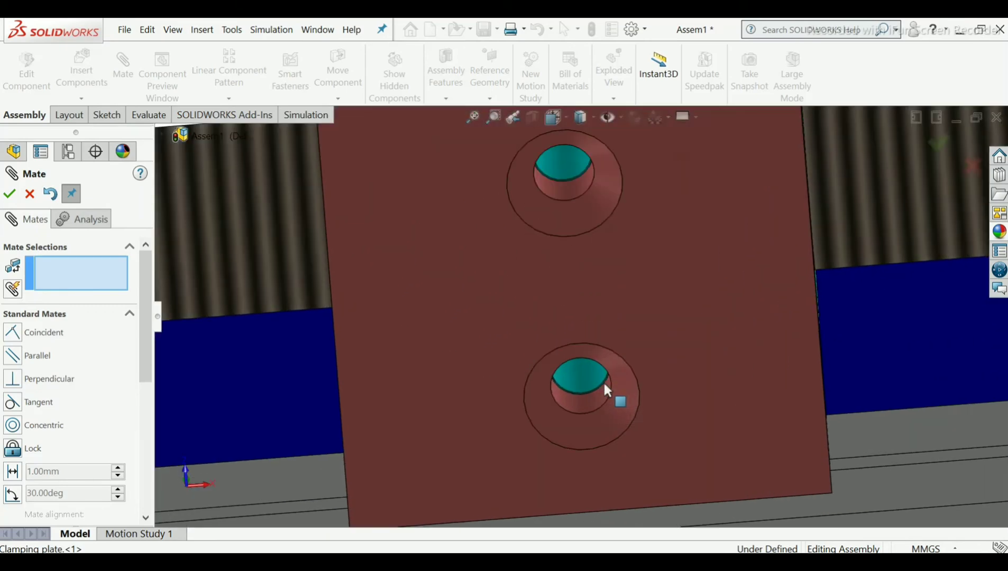
{"action": "scroll", "coordinate": [603, 382], "scroll_direction": "up", "scroll_amount": 5}
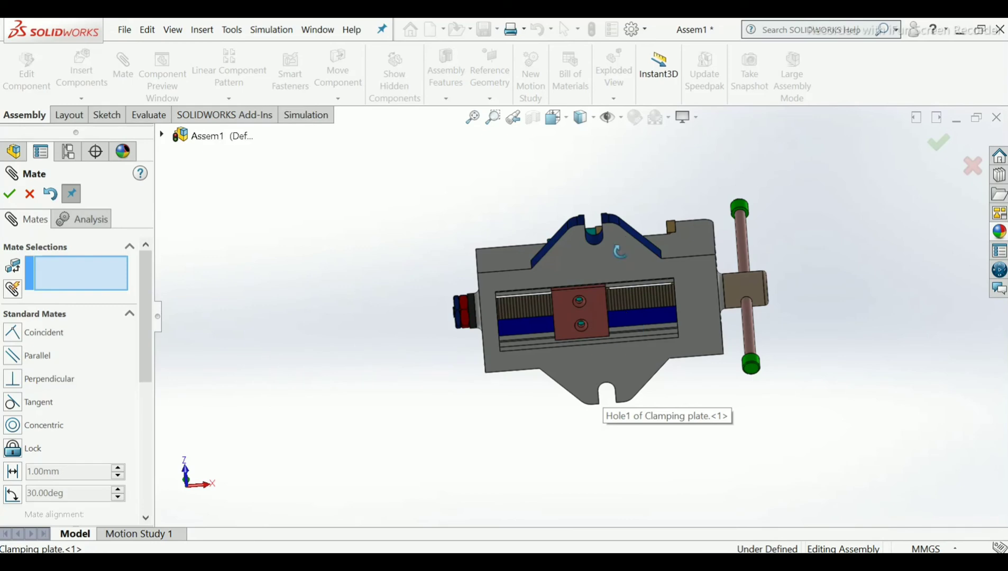
{"action": "middle_click_drag", "start_coordinate": [620, 252], "coordinate": [613, 418]}
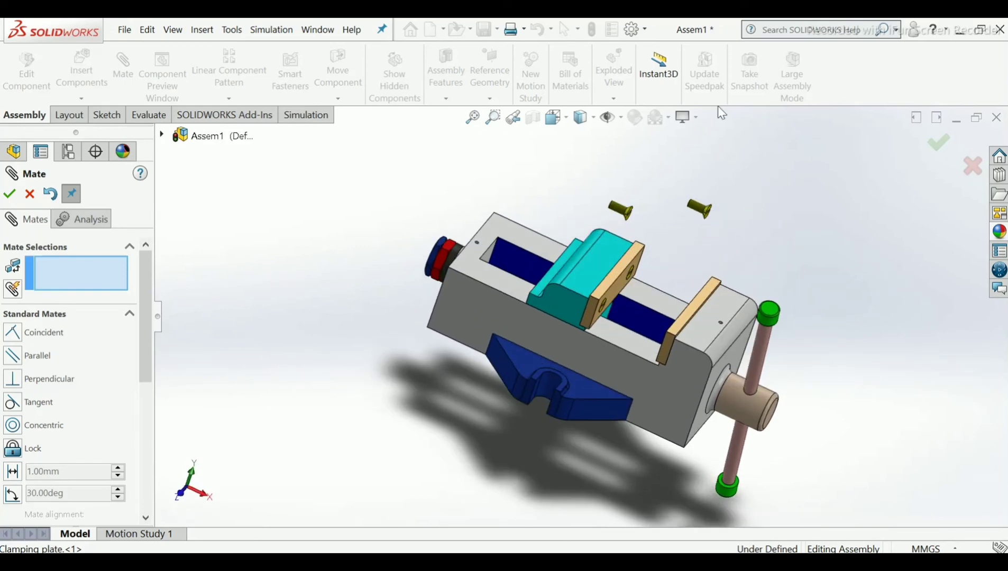
- Try to mate a loose M6 screw's shank concentric with the movable jaw hole behind the clamping plate, and slide the movable jaw slightly
{"action": "scroll", "coordinate": [656, 217], "scroll_direction": "down", "scroll_amount": 5}
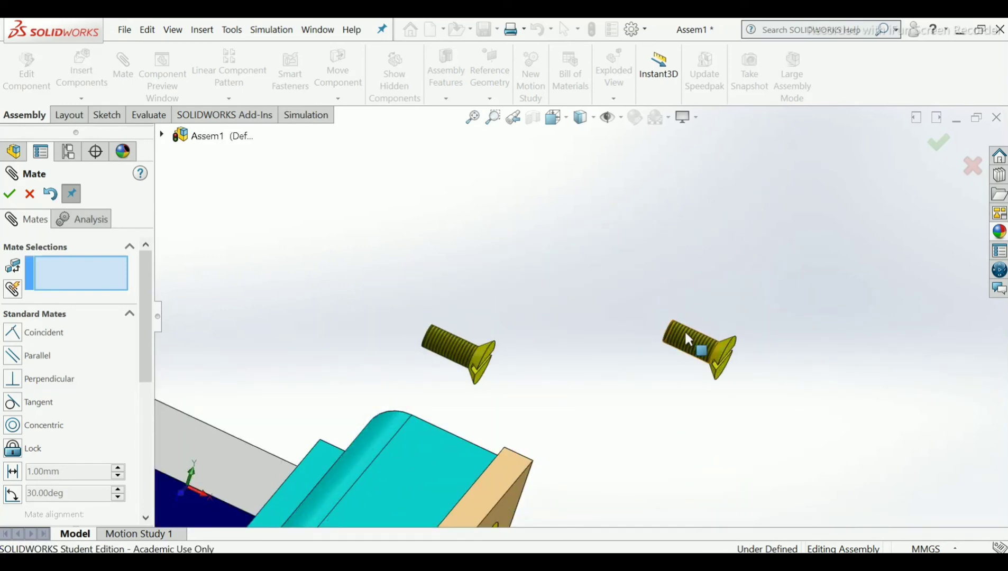
{"action": "left_click", "coordinate": [686, 335]}
{"action": "scroll", "coordinate": [634, 361], "scroll_direction": "up", "scroll_amount": 6}
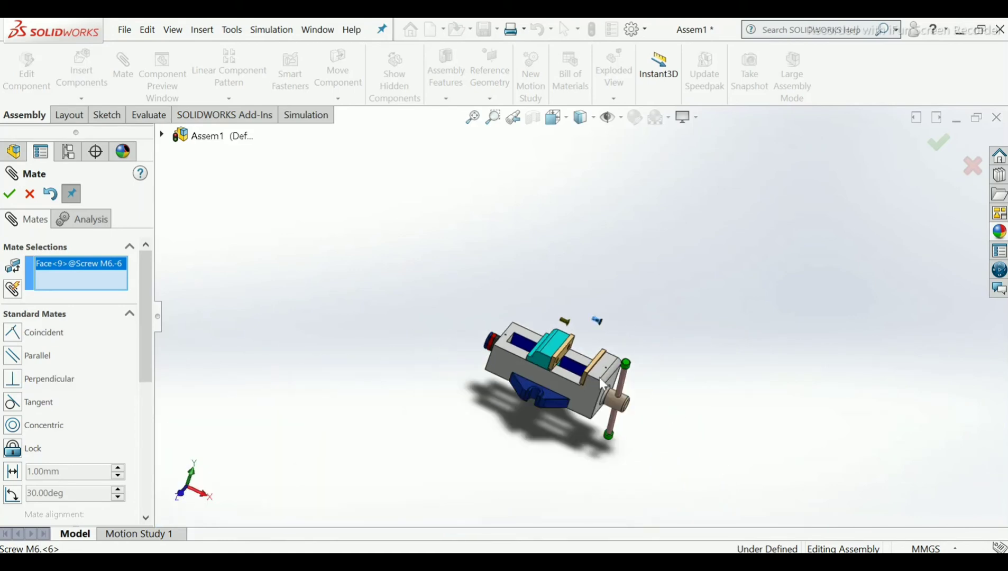
{"action": "middle_click_drag", "start_coordinate": [602, 385], "coordinate": [601, 160]}
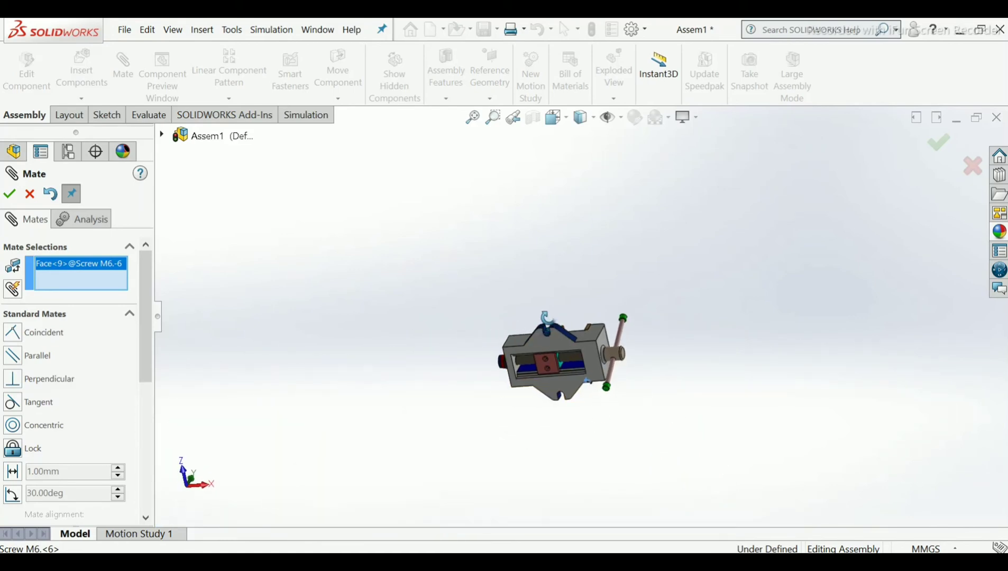
{"action": "scroll", "coordinate": [543, 354], "scroll_direction": "down", "scroll_amount": 10}
{"action": "scroll", "coordinate": [614, 383], "scroll_direction": "down", "scroll_amount": 3}
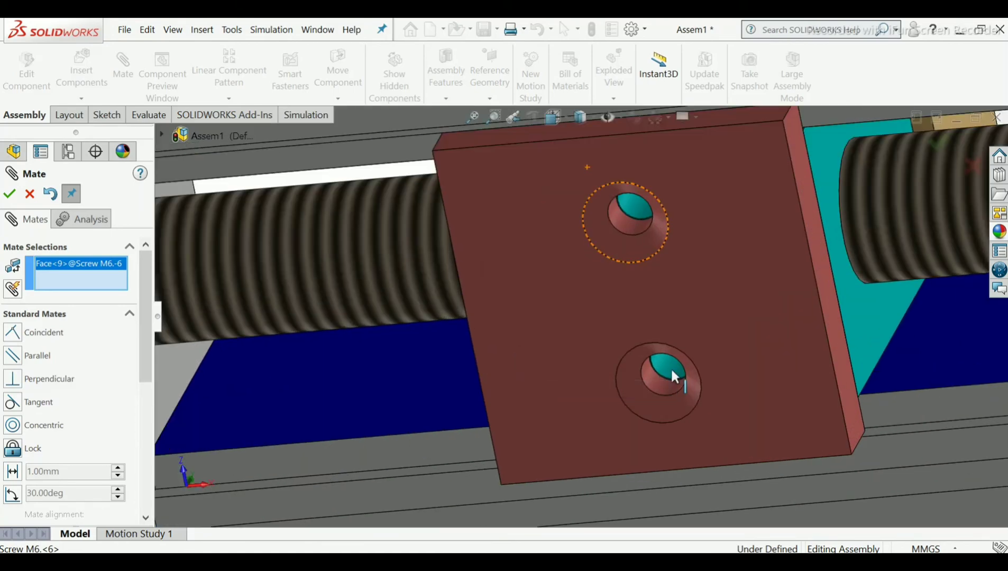
{"action": "left_click", "coordinate": [666, 368]}
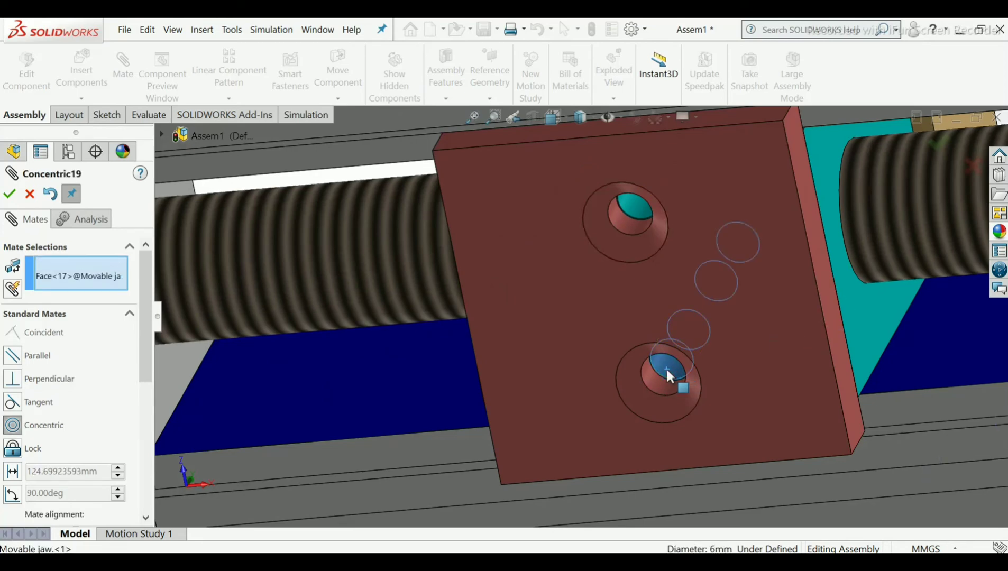
{"action": "left_click", "coordinate": [666, 367]}
{"action": "scroll", "coordinate": [657, 241], "scroll_direction": "up", "scroll_amount": 5}
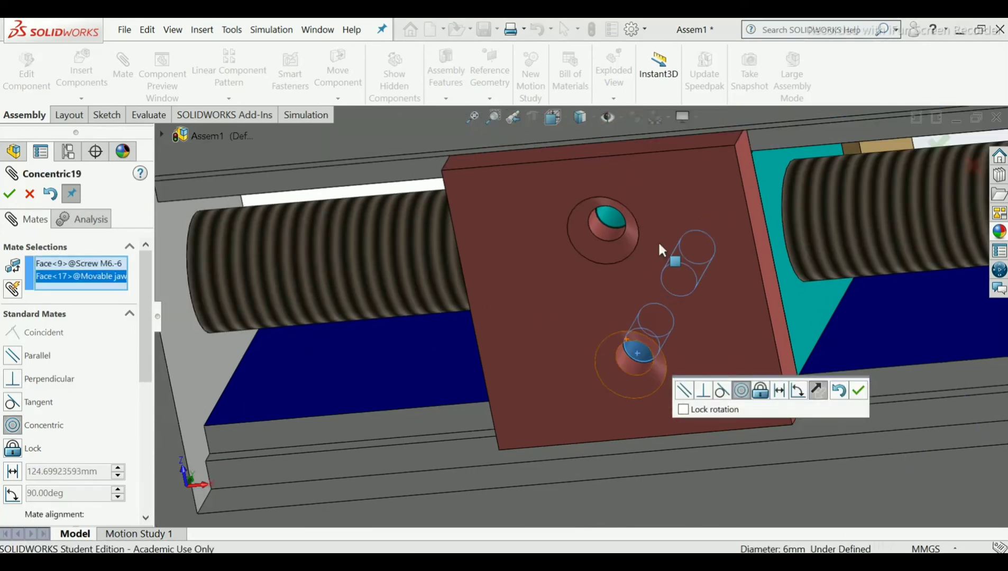
{"action": "middle_click_drag", "start_coordinate": [645, 228], "coordinate": [668, 378]}
{"action": "scroll", "coordinate": [666, 373], "scroll_direction": "up", "scroll_amount": 4}
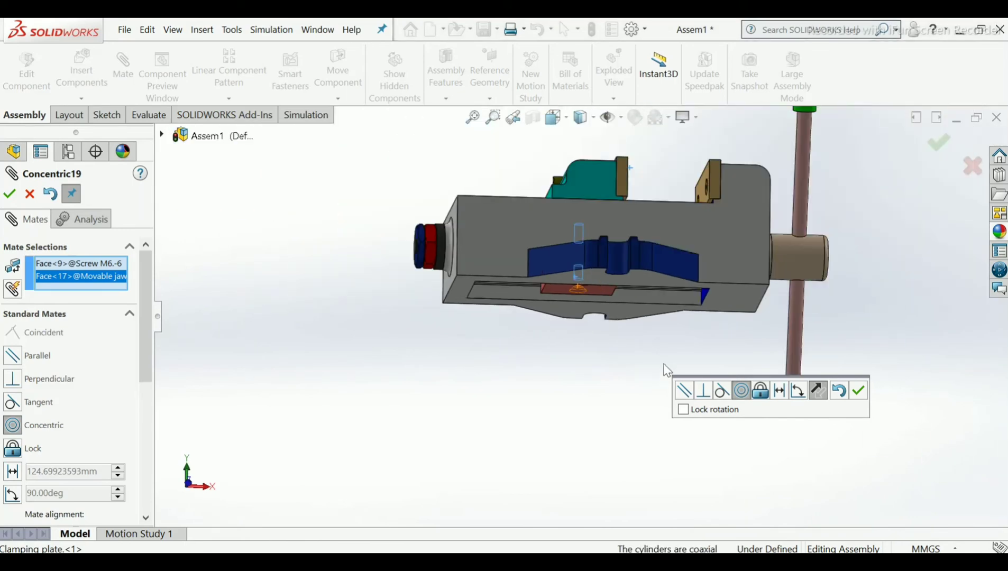
{"action": "scroll", "coordinate": [588, 180], "scroll_direction": "up", "scroll_amount": 3}
{"action": "middle_click_drag", "start_coordinate": [589, 183], "coordinate": [592, 276]}
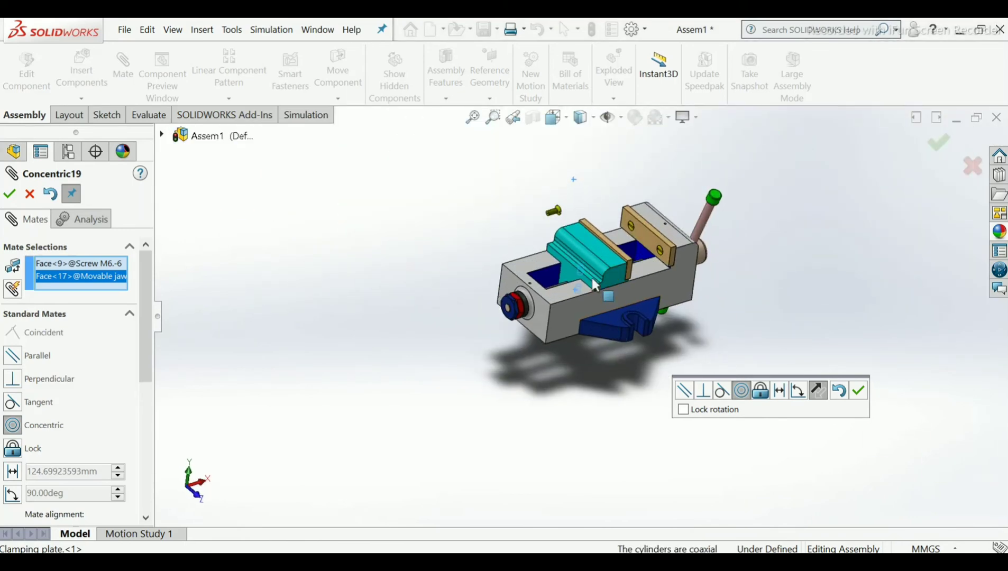
{"action": "scroll", "coordinate": [591, 278], "scroll_direction": "down", "scroll_amount": 4}
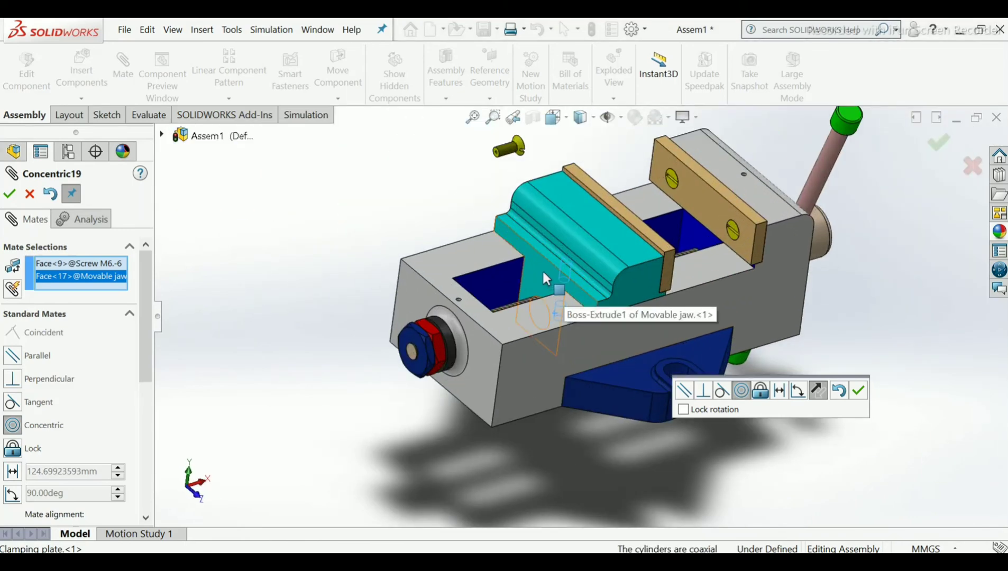
{"action": "left_click_drag", "start_coordinate": [542, 269], "coordinate": [577, 295]}
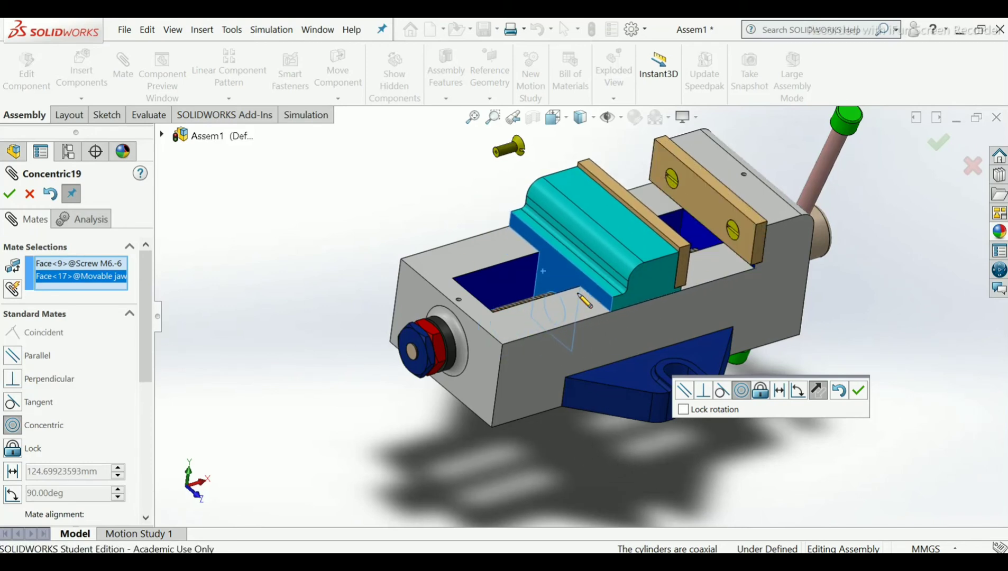
{"action": "middle_click_drag", "start_coordinate": [538, 406], "coordinate": [786, 406]}
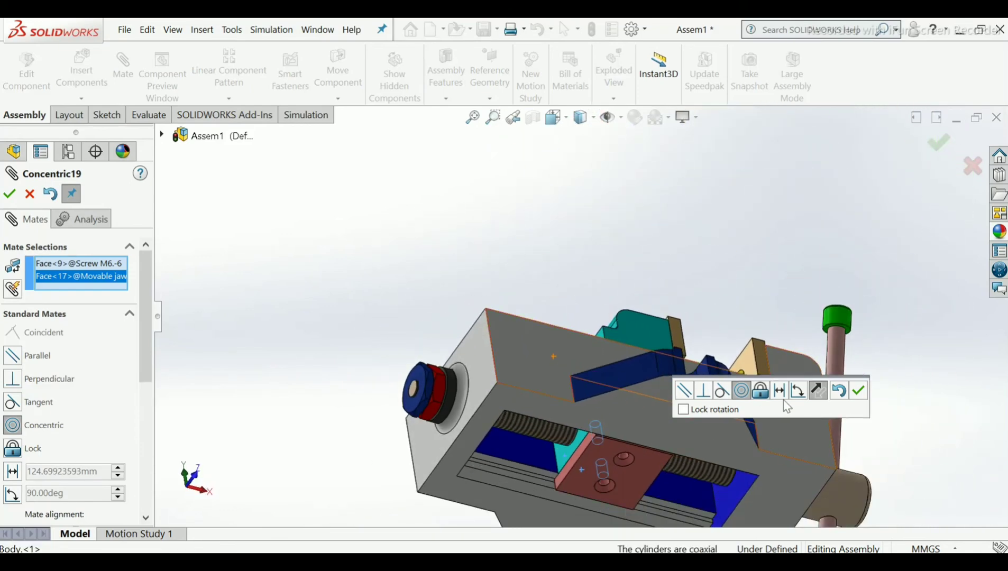
{"action": "left_click", "coordinate": [859, 391]}
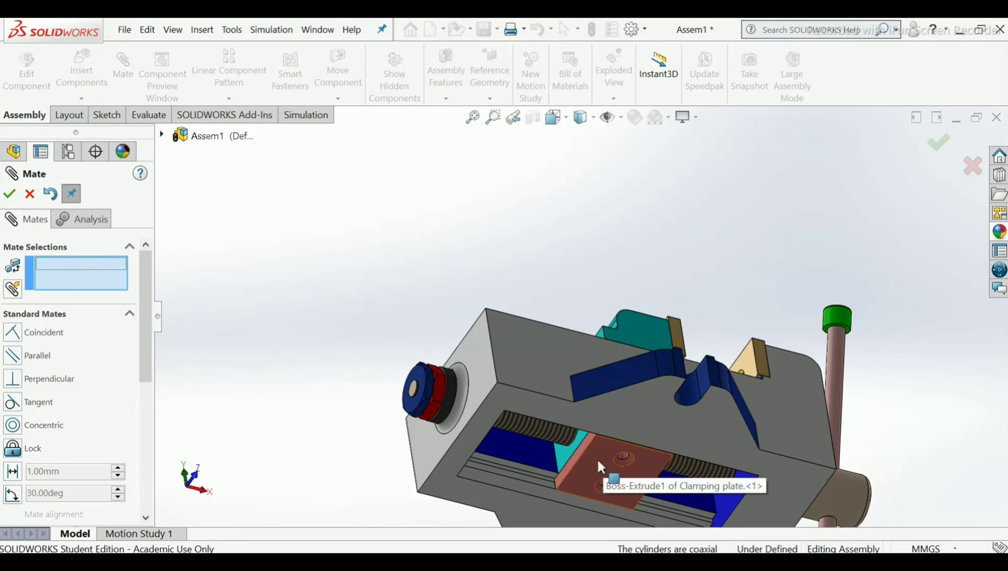
- Undo the concentric mate between the loose screw and the movable jaw hole behind the clamping plate
{"action": "middle_click_drag", "start_coordinate": [598, 464], "coordinate": [615, 506]}
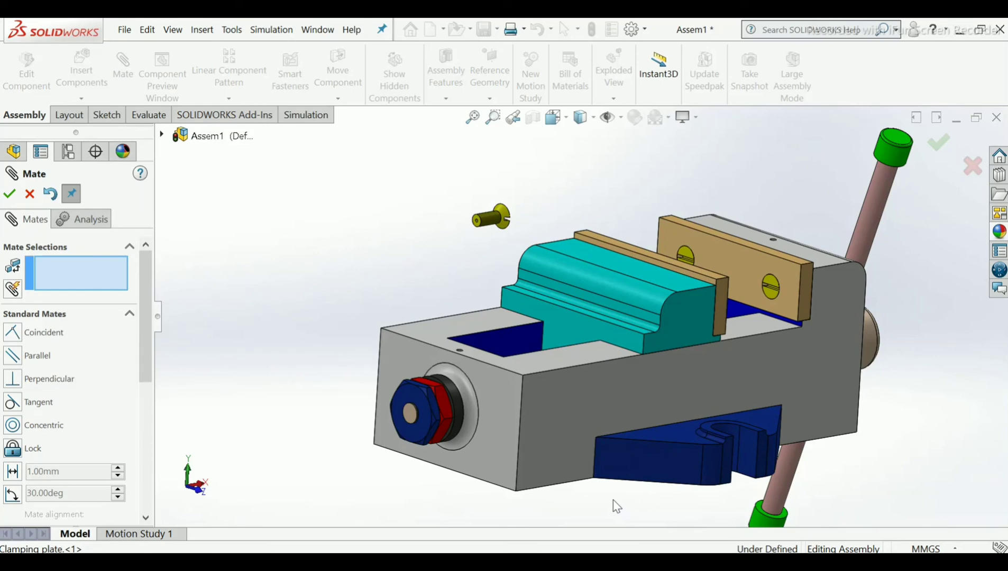
{"action": "key", "text": "ctrl+shift+z"}
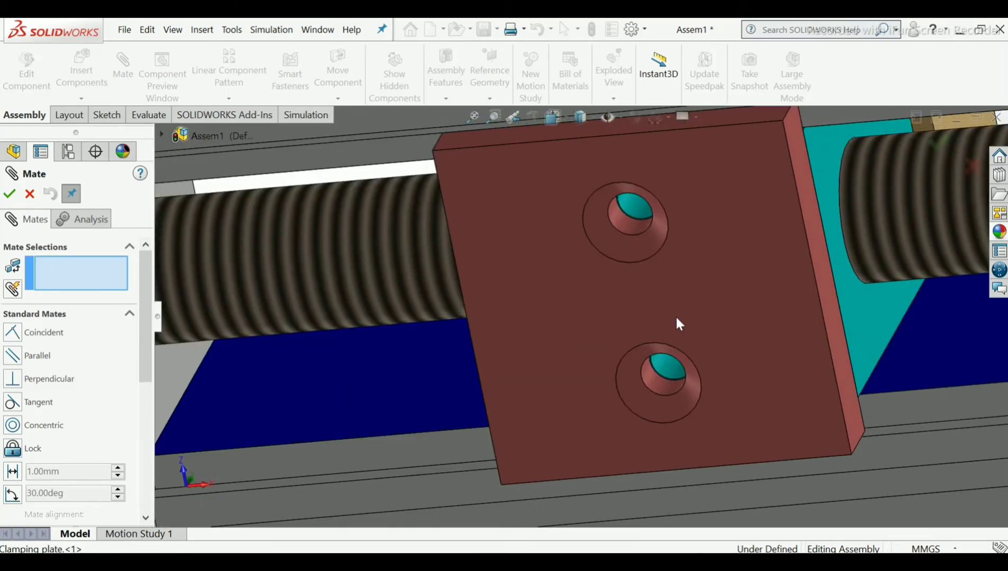
{"action": "scroll", "coordinate": [636, 311], "scroll_direction": "up", "scroll_amount": 1}
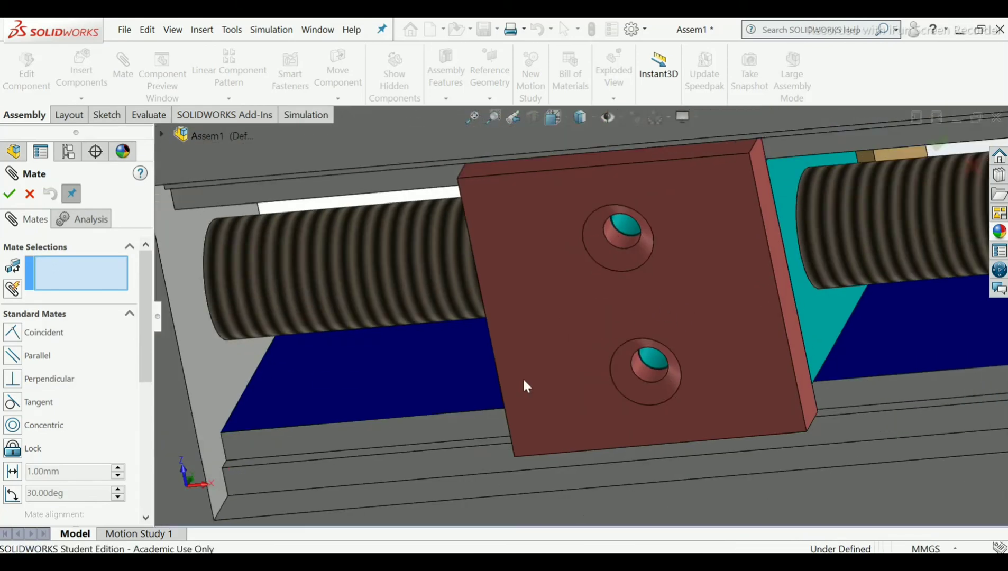
- Move both loose M6 screws from above the vise to below its body
{"action": "scroll", "coordinate": [524, 380], "scroll_direction": "up", "scroll_amount": 5}
{"action": "scroll", "coordinate": [526, 384], "scroll_direction": "up", "scroll_amount": 1}
{"action": "scroll", "coordinate": [646, 249], "scroll_direction": "up", "scroll_amount": 1}
{"action": "middle_click_drag", "start_coordinate": [646, 251], "coordinate": [661, 317]}
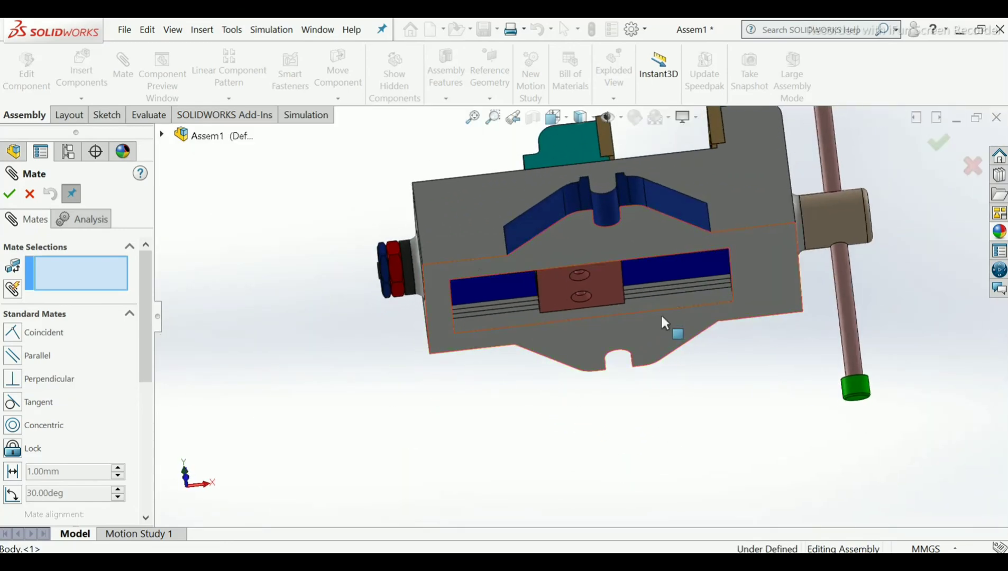
{"action": "scroll", "coordinate": [636, 199], "scroll_direction": "up", "scroll_amount": 4}
{"action": "middle_click_drag", "start_coordinate": [635, 199], "coordinate": [639, 328]}
{"action": "scroll", "coordinate": [592, 183], "scroll_direction": "down", "scroll_amount": 3}
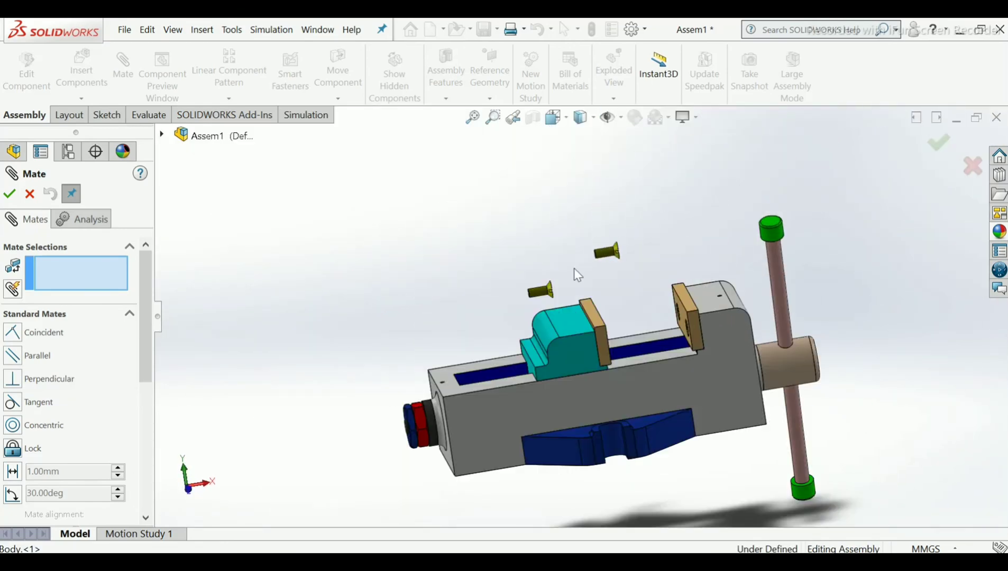
{"action": "left_click_drag", "start_coordinate": [606, 263], "coordinate": [625, 396]}
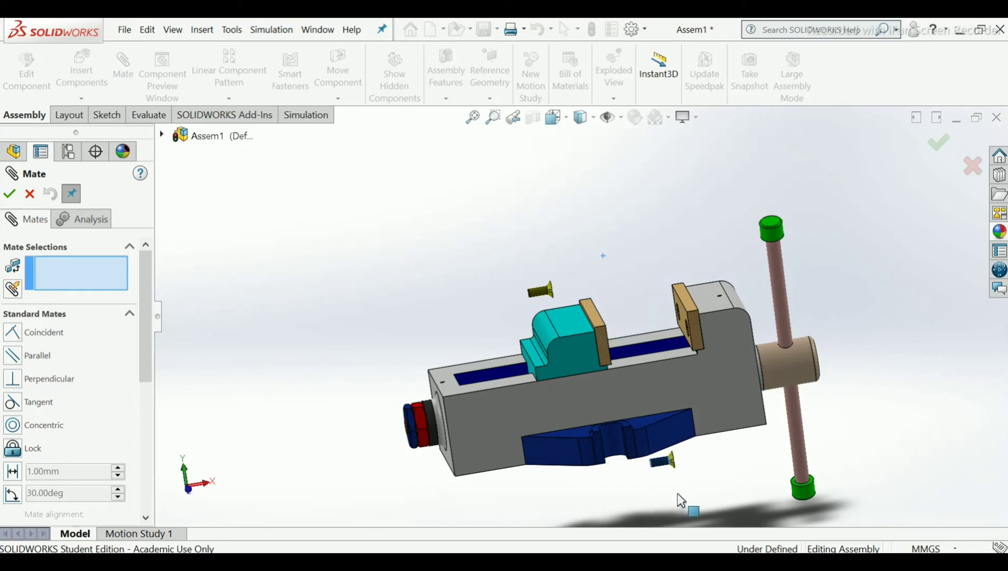
{"action": "left_click_drag", "start_coordinate": [679, 500], "coordinate": [702, 506]}
{"action": "left_click_drag", "start_coordinate": [540, 291], "coordinate": [581, 452]}
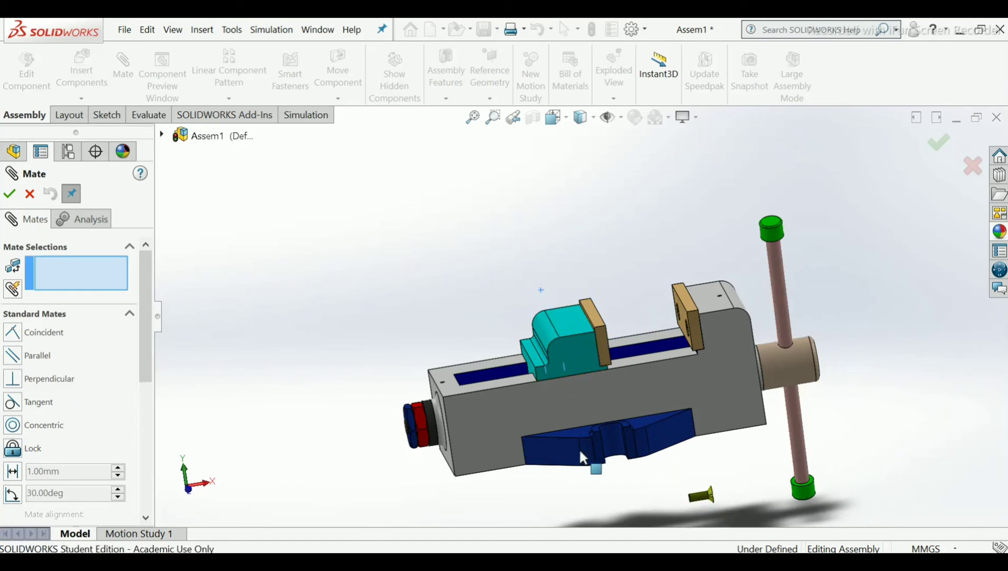
{"action": "left_click_drag", "start_coordinate": [623, 518], "coordinate": [624, 517]}
- Mate one loose M6 screw's shank concentric with a movable jaw hole visible through the clamping plate's countersunk hole
{"action": "middle_click_drag", "start_coordinate": [626, 479], "coordinate": [596, 425]}
{"action": "scroll", "coordinate": [588, 429], "scroll_direction": "down", "scroll_amount": 1}
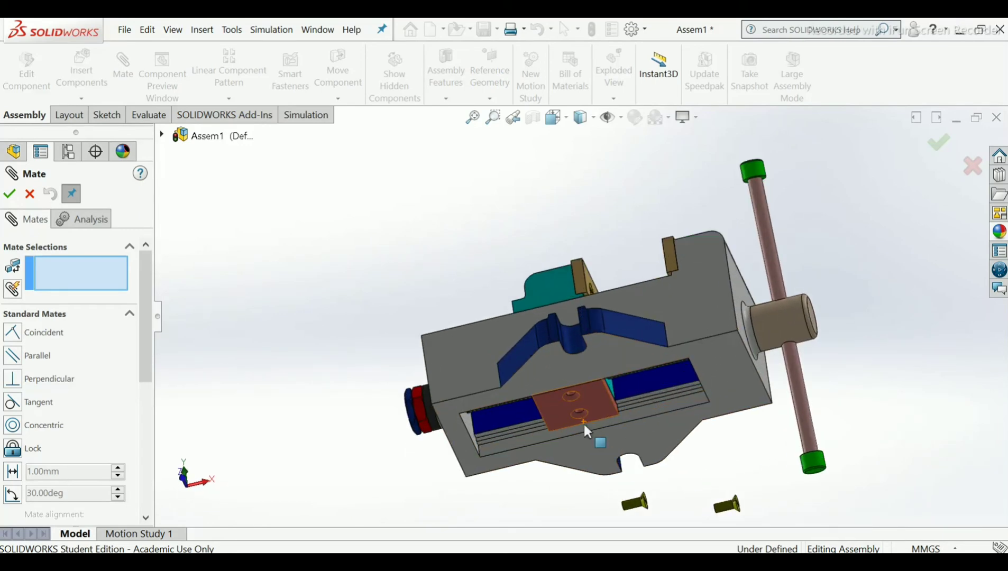
{"action": "scroll", "coordinate": [653, 490], "scroll_direction": "down", "scroll_amount": 3}
{"action": "scroll", "coordinate": [610, 485], "scroll_direction": "down", "scroll_amount": 4}
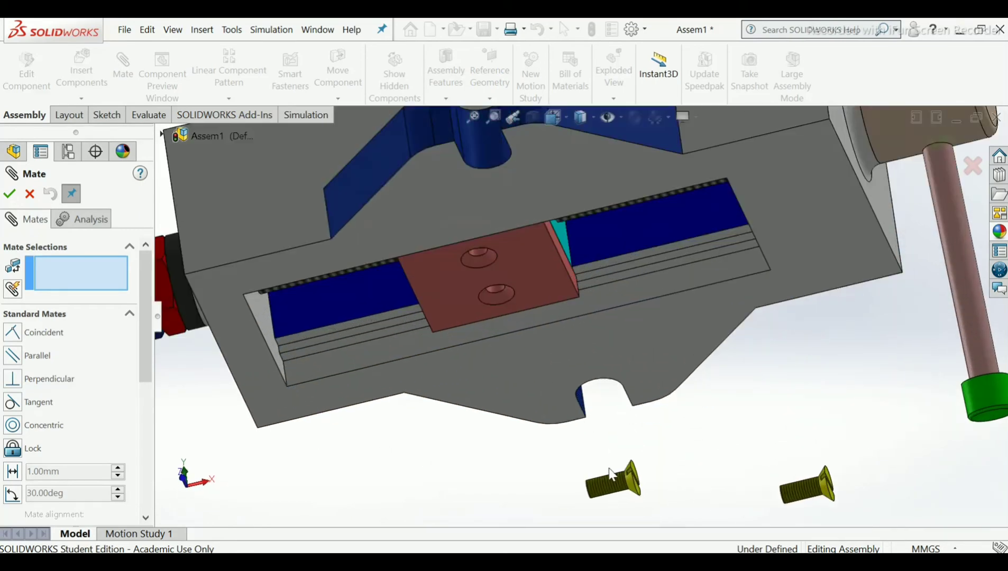
{"action": "left_click", "coordinate": [613, 479]}
{"action": "scroll", "coordinate": [582, 344], "scroll_direction": "up", "scroll_amount": 3}
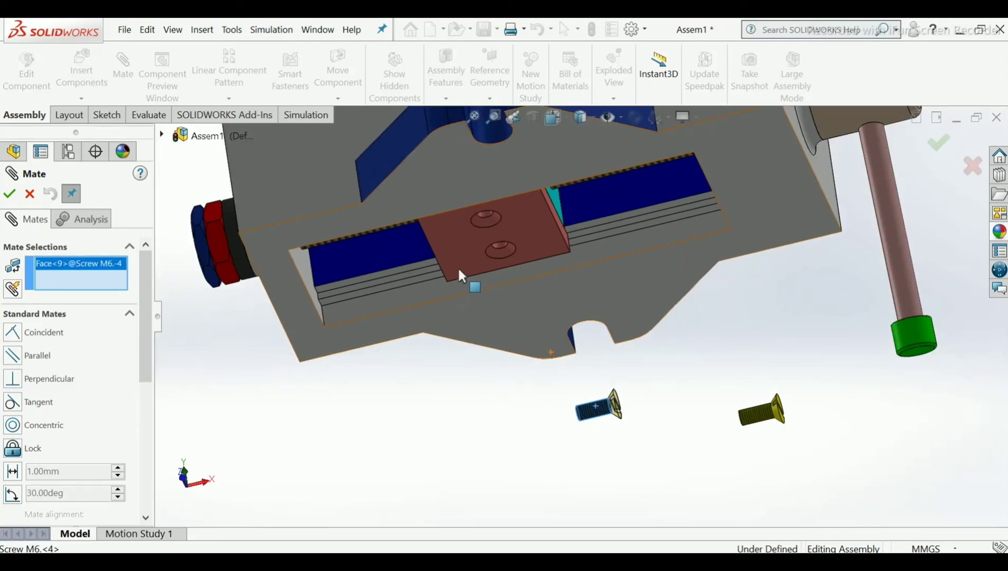
{"action": "middle_click_drag", "start_coordinate": [461, 275], "coordinate": [470, 164]}
{"action": "scroll", "coordinate": [476, 187], "scroll_direction": "down", "scroll_amount": 3}
{"action": "scroll", "coordinate": [530, 294], "scroll_direction": "down", "scroll_amount": 3}
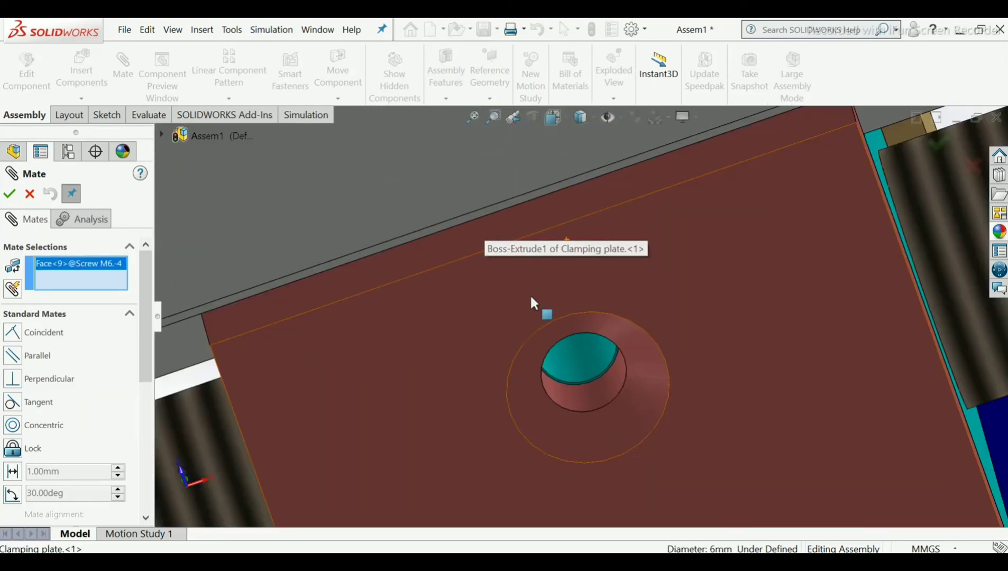
{"action": "left_click", "coordinate": [581, 362]}
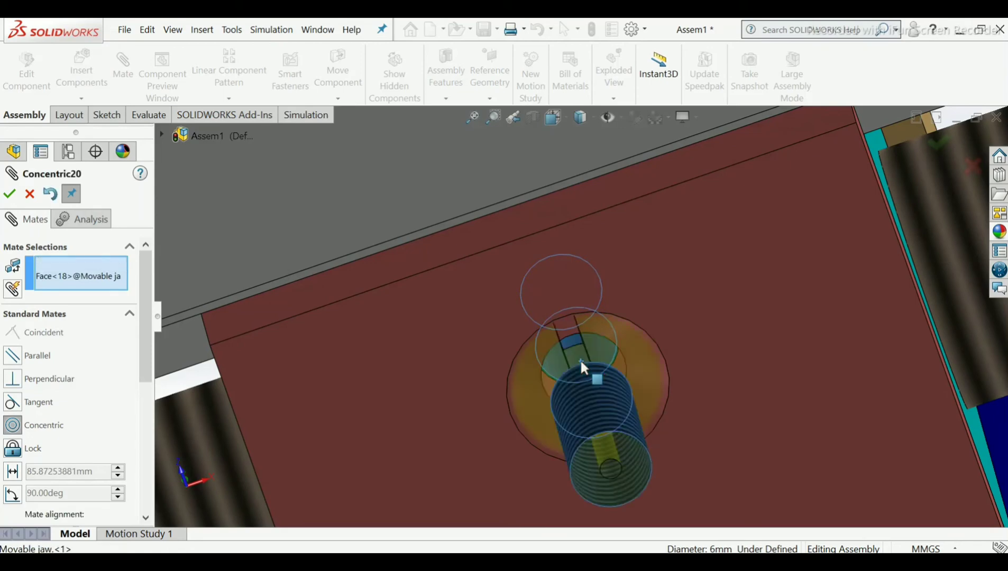
- Set the screw's concentric mate alignment to Aligned and accept the mate
{"action": "scroll", "coordinate": [559, 338], "scroll_direction": "up", "scroll_amount": 6}
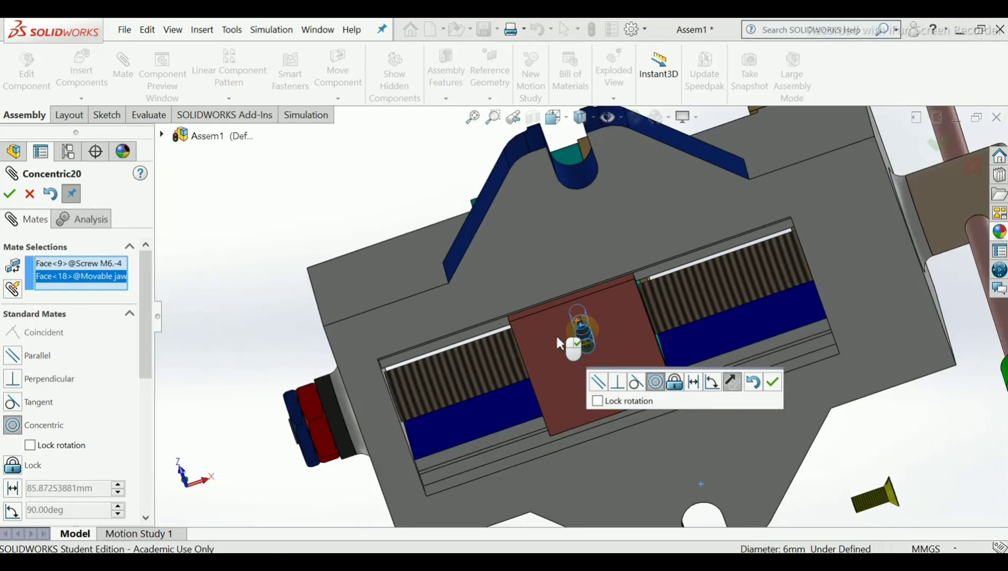
{"action": "middle_click_drag", "start_coordinate": [659, 391], "coordinate": [639, 449]}
{"action": "left_click_drag", "start_coordinate": [141, 323], "coordinate": [147, 390]}
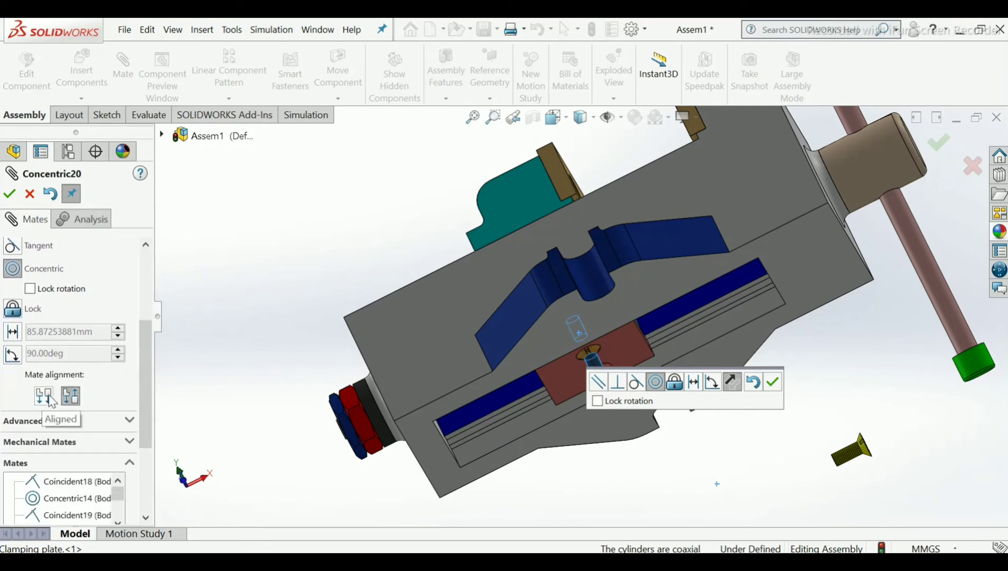
{"action": "left_click", "coordinate": [44, 397]}
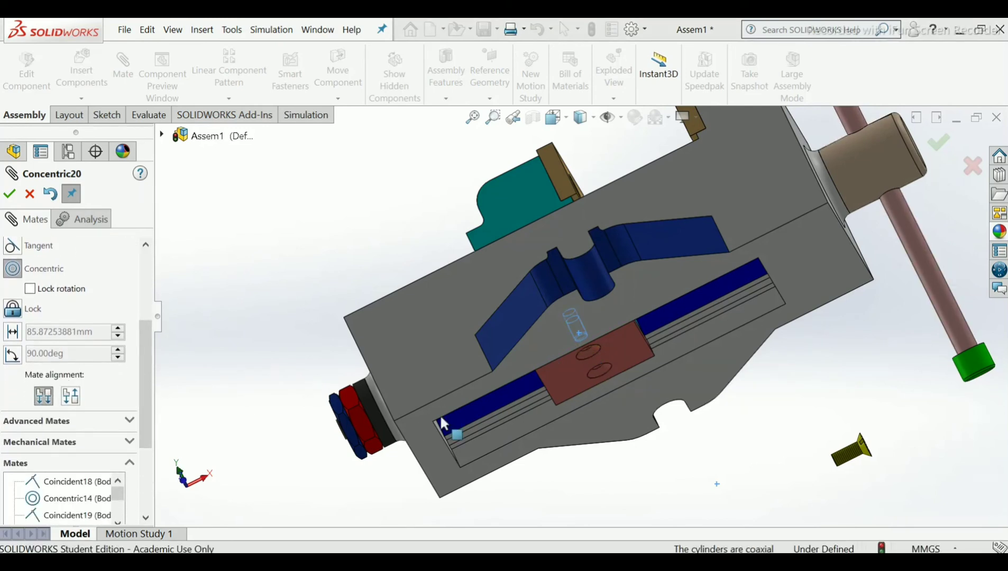
{"action": "middle_click_drag", "start_coordinate": [623, 289], "coordinate": [602, 228]}
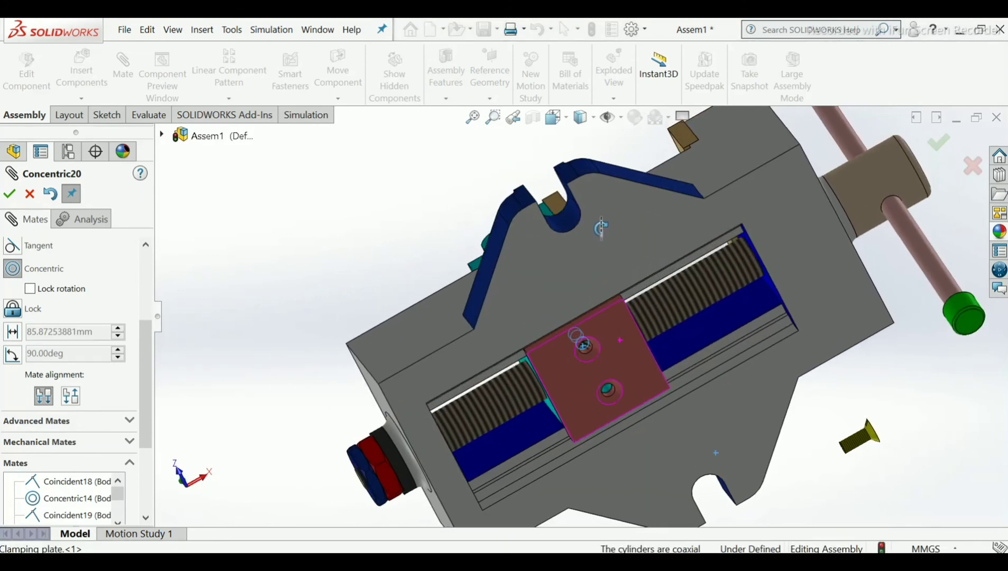
{"action": "scroll", "coordinate": [592, 349], "scroll_direction": "up", "scroll_amount": 6}
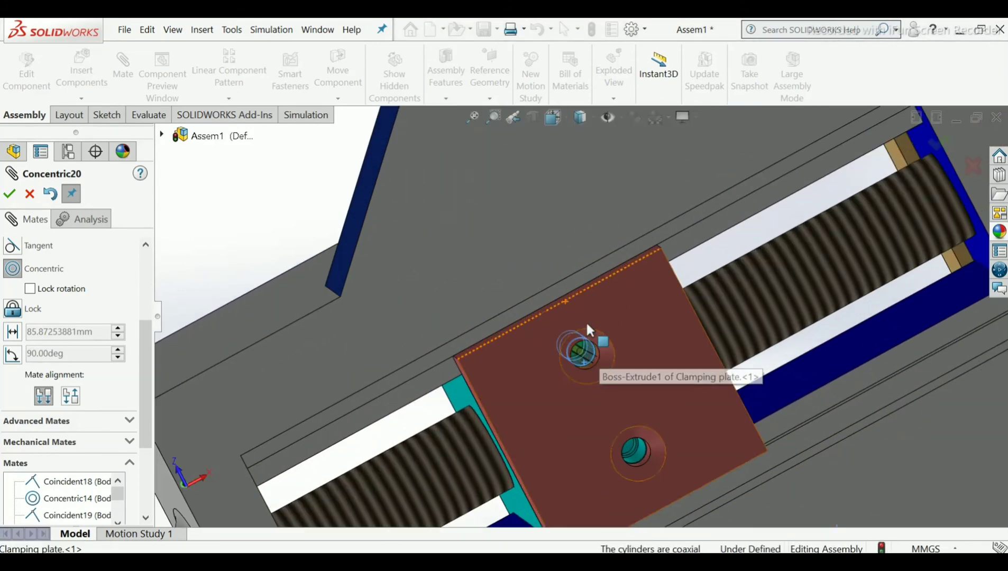
{"action": "scroll", "coordinate": [589, 329], "scroll_direction": "up", "scroll_amount": 3}
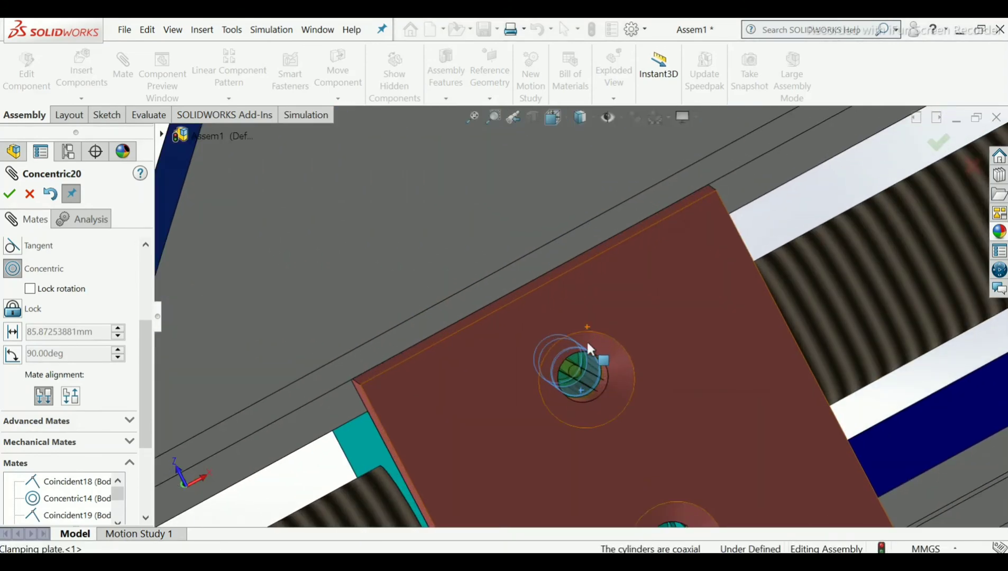
{"action": "left_click", "coordinate": [11, 194]}
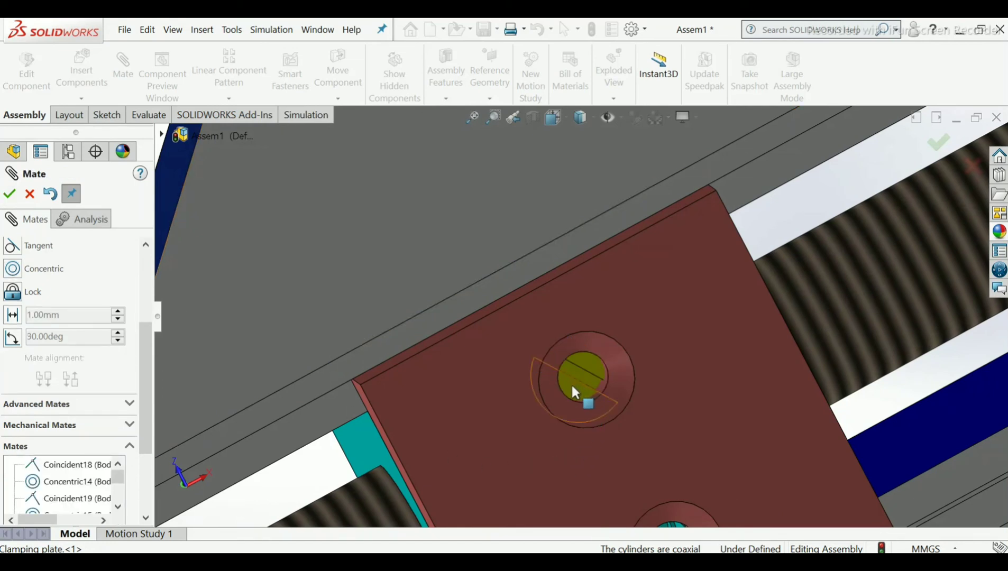
- Pull the screw out of its hole and mate its conical head face coincident with the clamping plate's countersink
{"action": "left_click_drag", "start_coordinate": [571, 387], "coordinate": [622, 426]}
{"action": "middle_click_drag", "start_coordinate": [695, 365], "coordinate": [653, 443]}
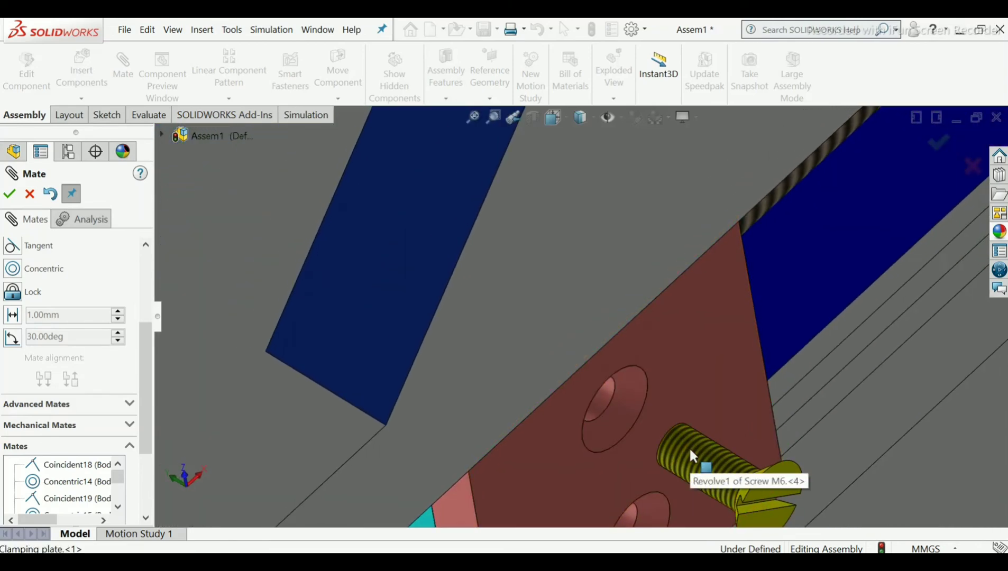
{"action": "middle_click_drag", "start_coordinate": [698, 473], "coordinate": [750, 527]}
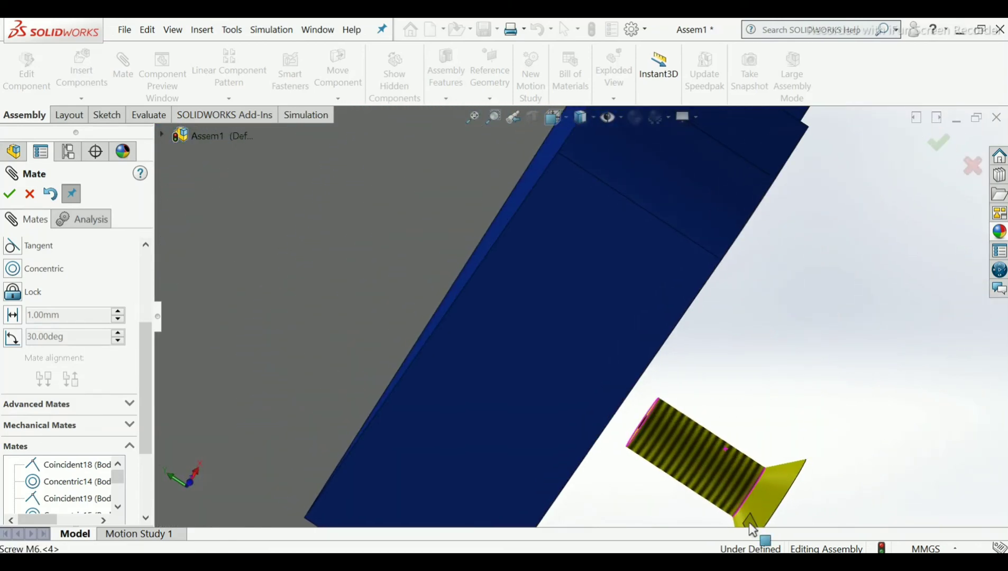
{"action": "left_click", "coordinate": [770, 493]}
{"action": "middle_click_drag", "start_coordinate": [692, 418], "coordinate": [627, 324]}
{"action": "left_click", "coordinate": [618, 455]}
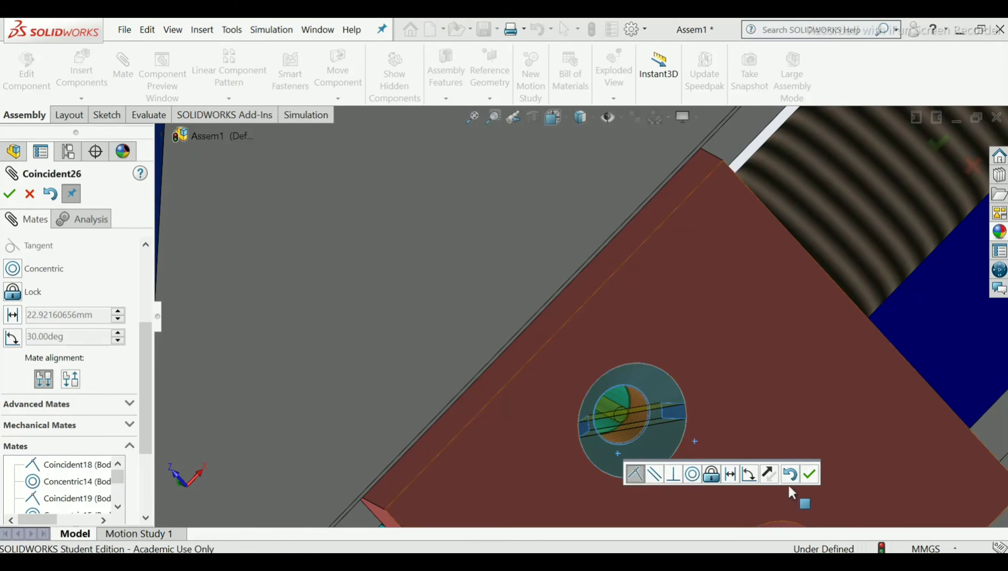
{"action": "left_click", "coordinate": [810, 475]}
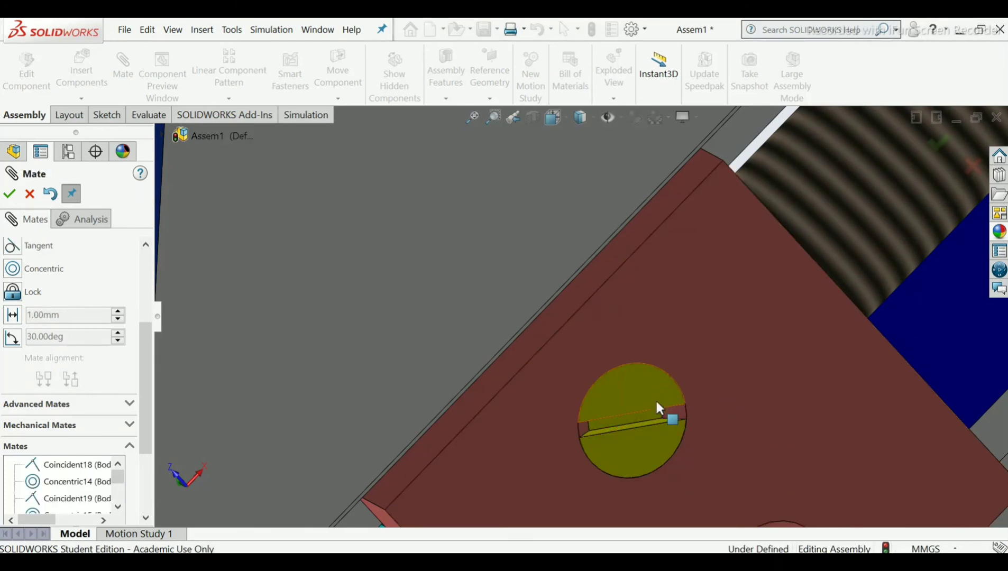
- Mate a side face of the seated screw's slot parallel to the clamping plate's narrow side face
{"action": "scroll", "coordinate": [606, 415], "scroll_direction": "down", "scroll_amount": 3}
{"action": "middle_click_drag", "start_coordinate": [613, 413], "coordinate": [561, 420]}
{"action": "scroll", "coordinate": [587, 398], "scroll_direction": "down", "scroll_amount": 2}
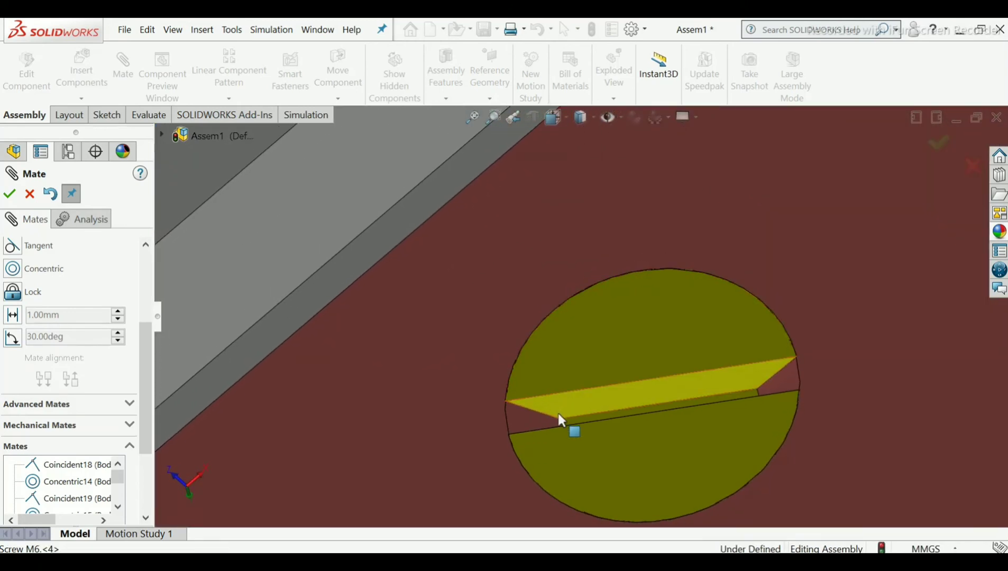
{"action": "left_click", "coordinate": [565, 404]}
{"action": "scroll", "coordinate": [677, 388], "scroll_direction": "up", "scroll_amount": 2}
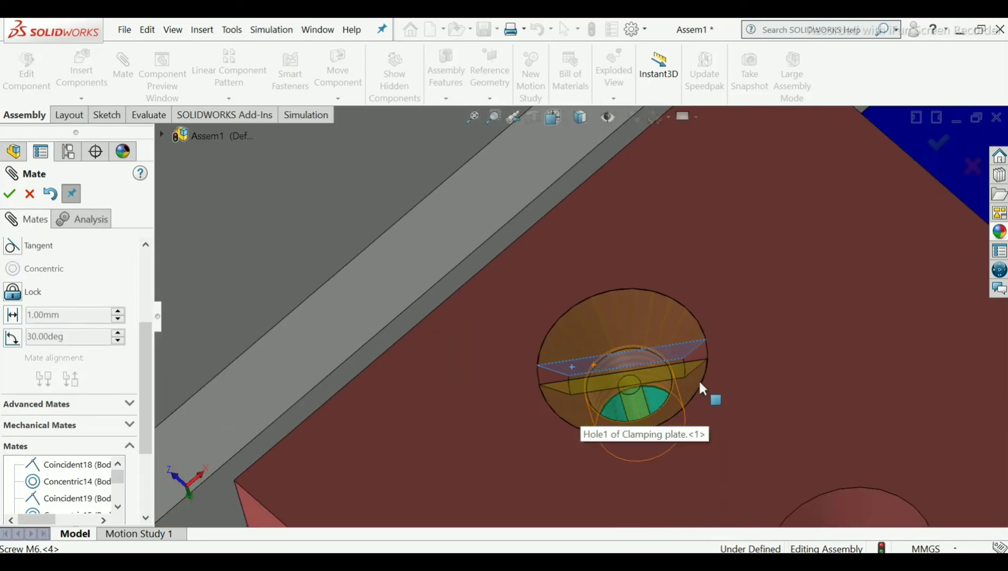
{"action": "middle_click_drag", "start_coordinate": [713, 394], "coordinate": [648, 298]}
{"action": "scroll", "coordinate": [745, 295], "scroll_direction": "up", "scroll_amount": 3}
{"action": "left_click", "coordinate": [648, 296]}
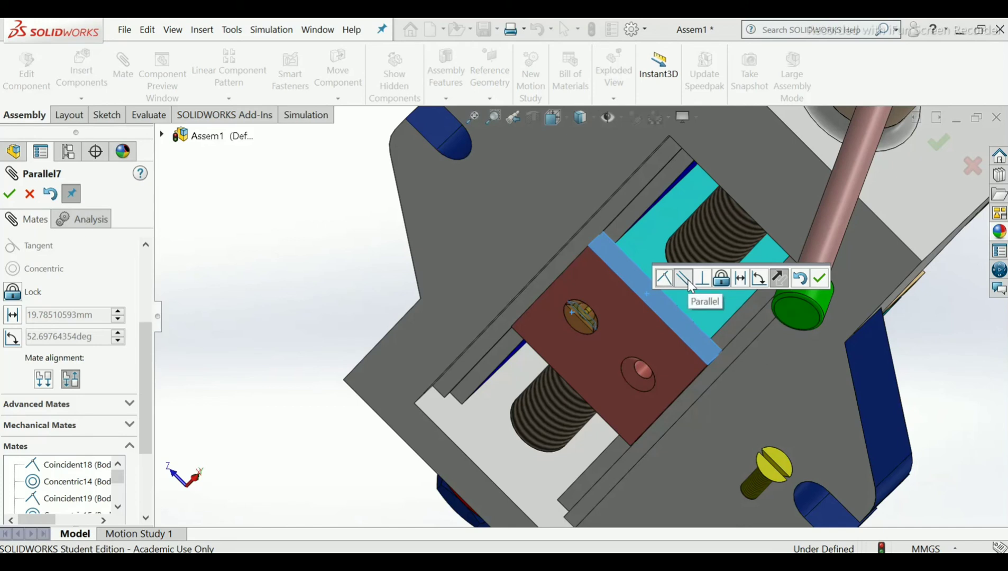
{"action": "left_click", "coordinate": [819, 280]}
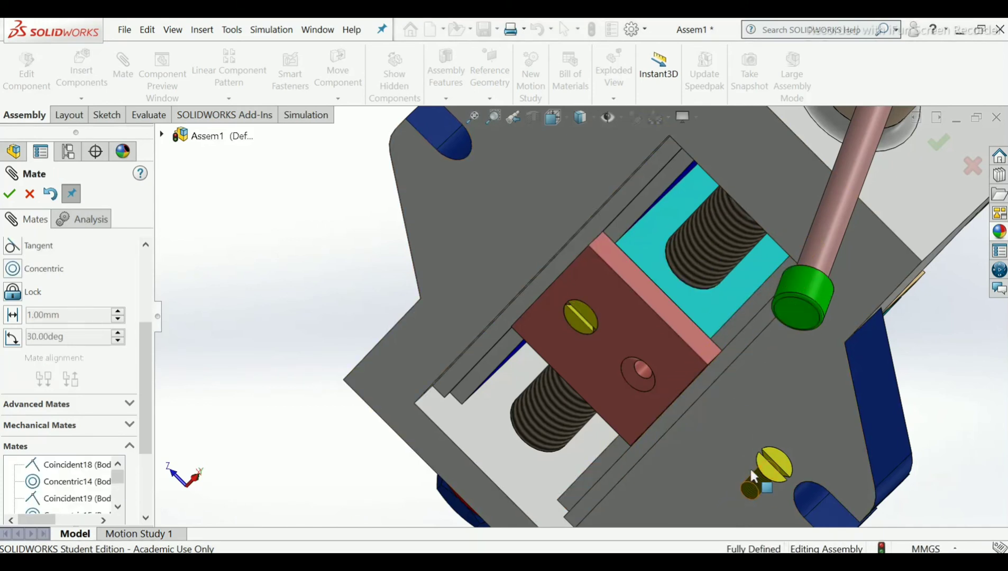
- Try to mate the remaining M6 screw's shank concentric with the movable jaw hole behind the clamping plate's empty countersink, and undo the mate
{"action": "scroll", "coordinate": [749, 461], "scroll_direction": "down", "scroll_amount": 6}
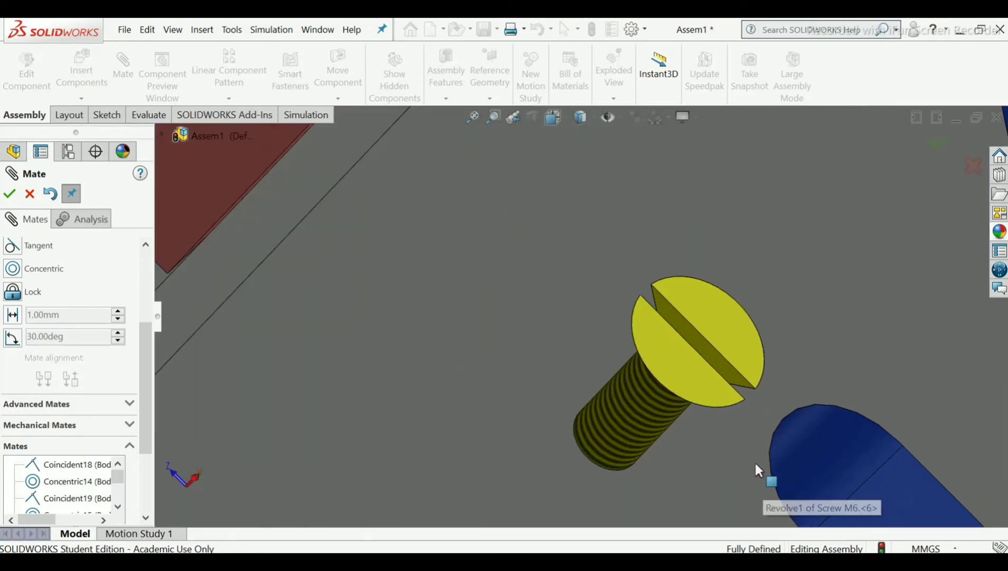
{"action": "left_click", "coordinate": [639, 407]}
{"action": "scroll", "coordinate": [639, 401], "scroll_direction": "up", "scroll_amount": 5}
{"action": "scroll", "coordinate": [500, 253], "scroll_direction": "down", "scroll_amount": 4}
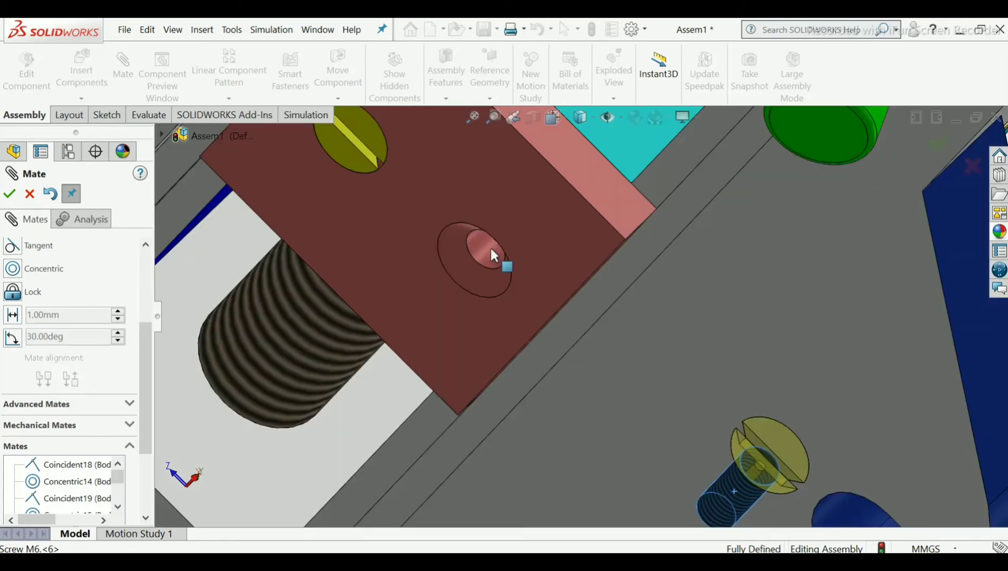
{"action": "middle_click_drag", "start_coordinate": [491, 249], "coordinate": [521, 181]}
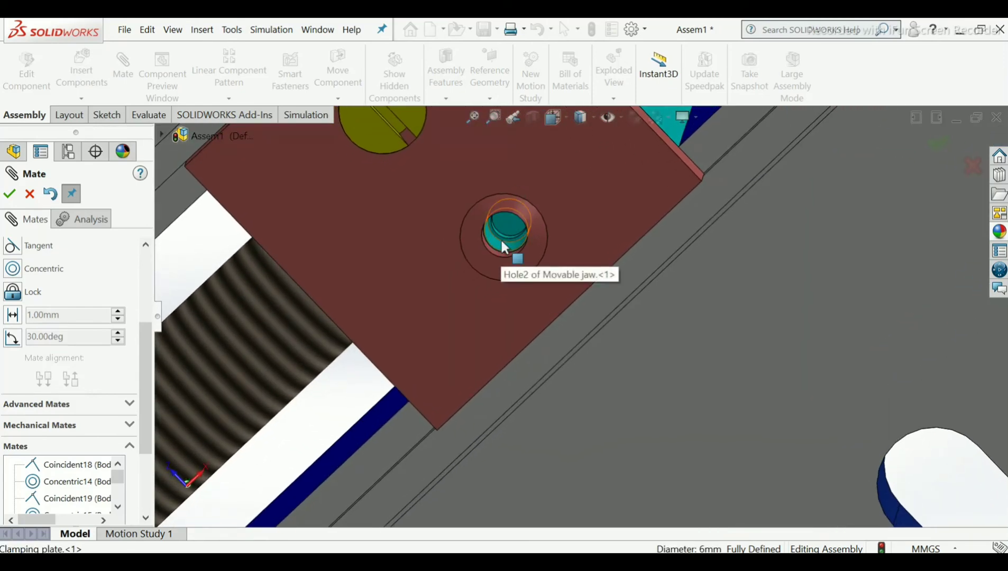
{"action": "scroll", "coordinate": [503, 247], "scroll_direction": "down", "scroll_amount": 4}
{"action": "scroll", "coordinate": [551, 296], "scroll_direction": "down", "scroll_amount": 2}
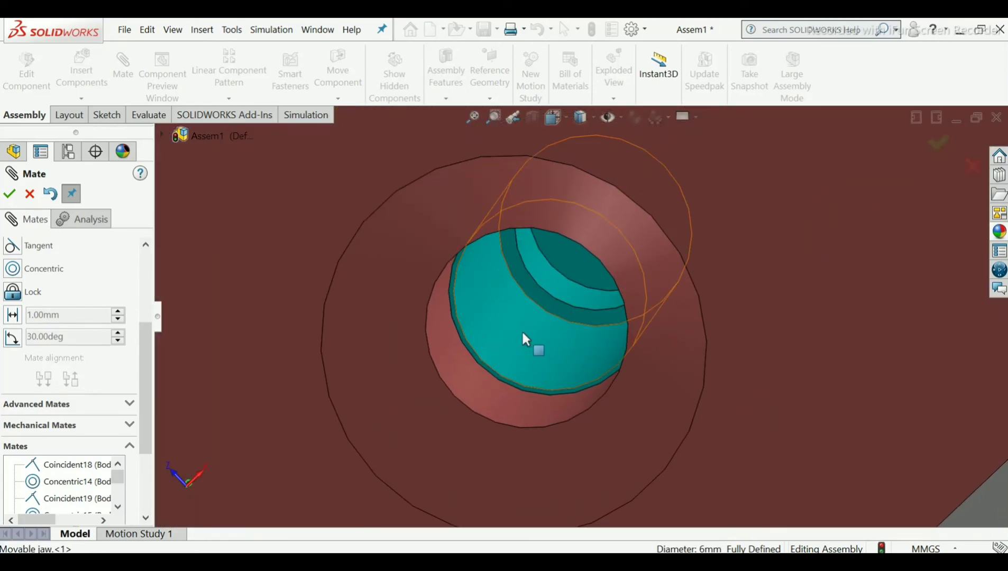
{"action": "left_click", "coordinate": [521, 336]}
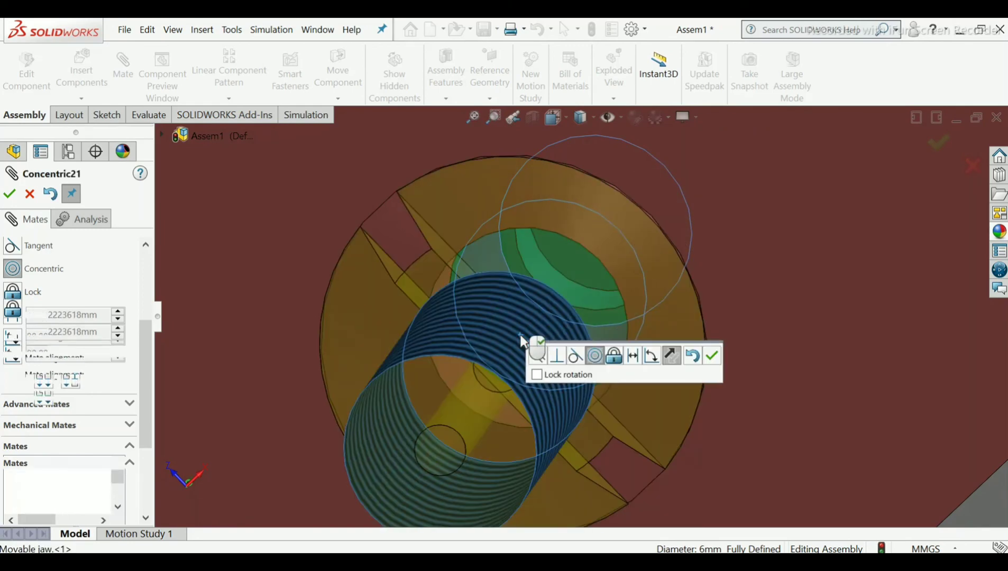
{"action": "scroll", "coordinate": [539, 320], "scroll_direction": "up", "scroll_amount": 7}
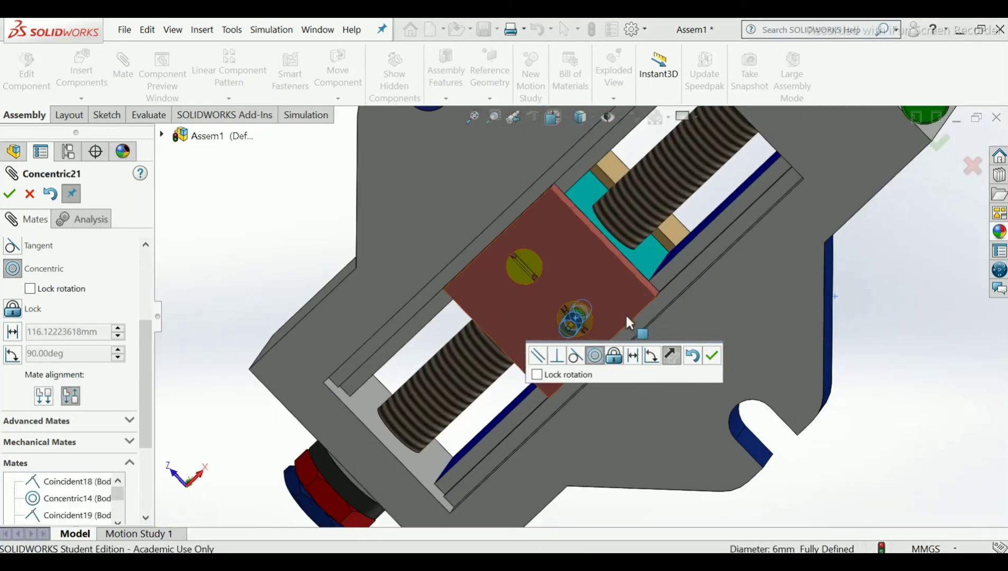
{"action": "middle_click_drag", "start_coordinate": [626, 316], "coordinate": [614, 449]}
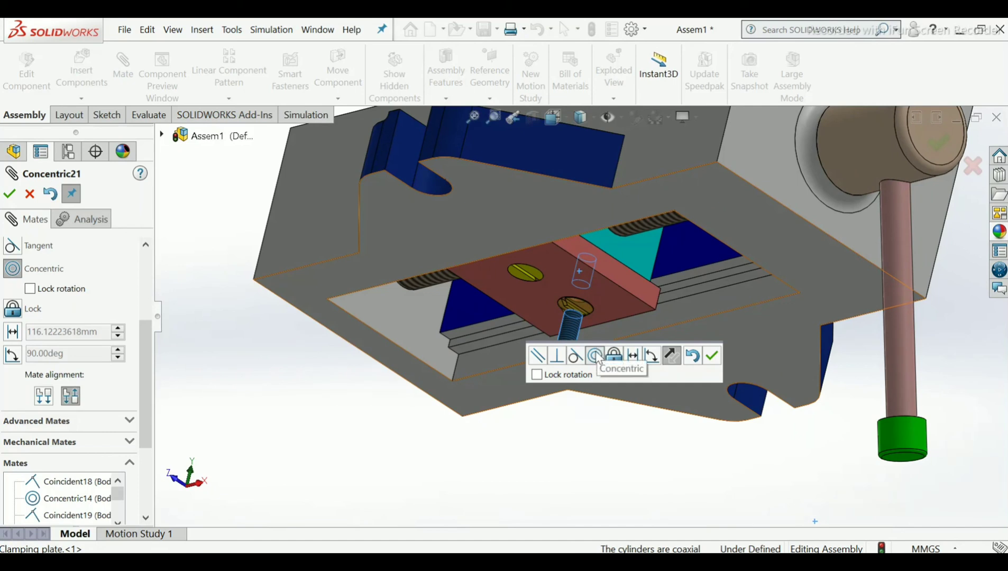
{"action": "left_click", "coordinate": [712, 358]}
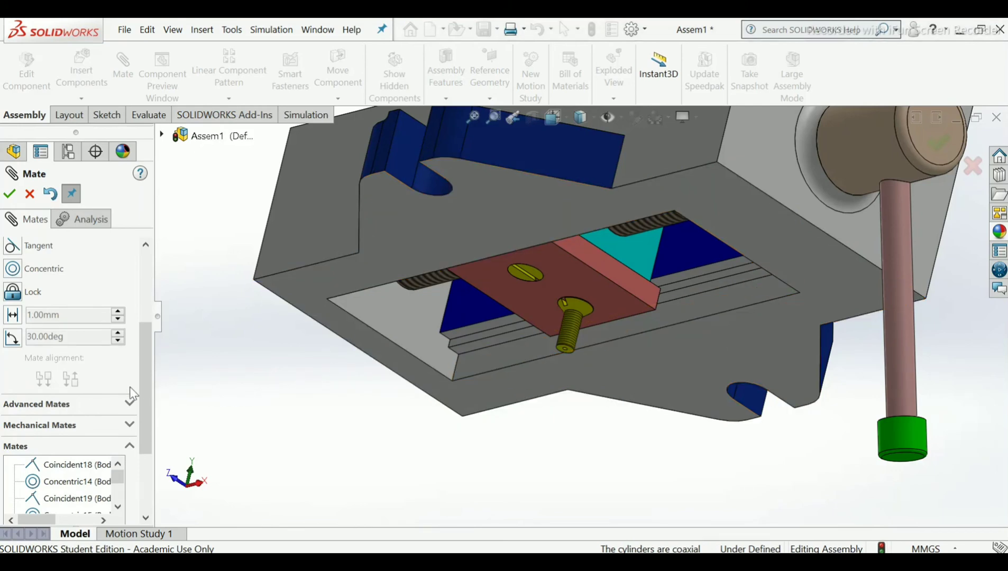
{"action": "key", "text": "ctrl+z"}
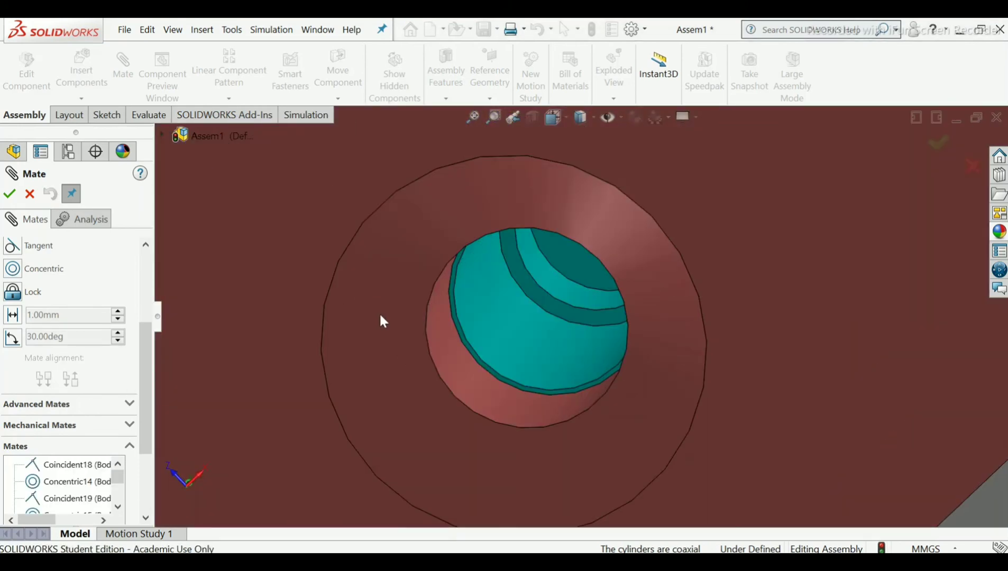
- Mate the remaining M6 screw's shank concentric with the movable jaw hole behind the clamping plate's empty countersink, using Aligned mate alignment
{"action": "scroll", "coordinate": [554, 387], "scroll_direction": "up", "scroll_amount": 1}
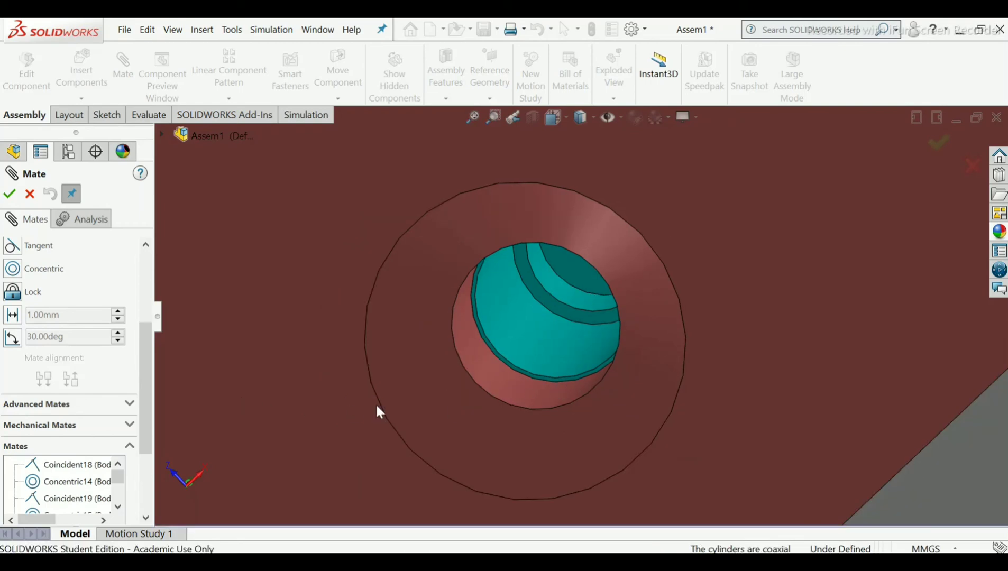
{"action": "scroll", "coordinate": [374, 407], "scroll_direction": "up", "scroll_amount": 10}
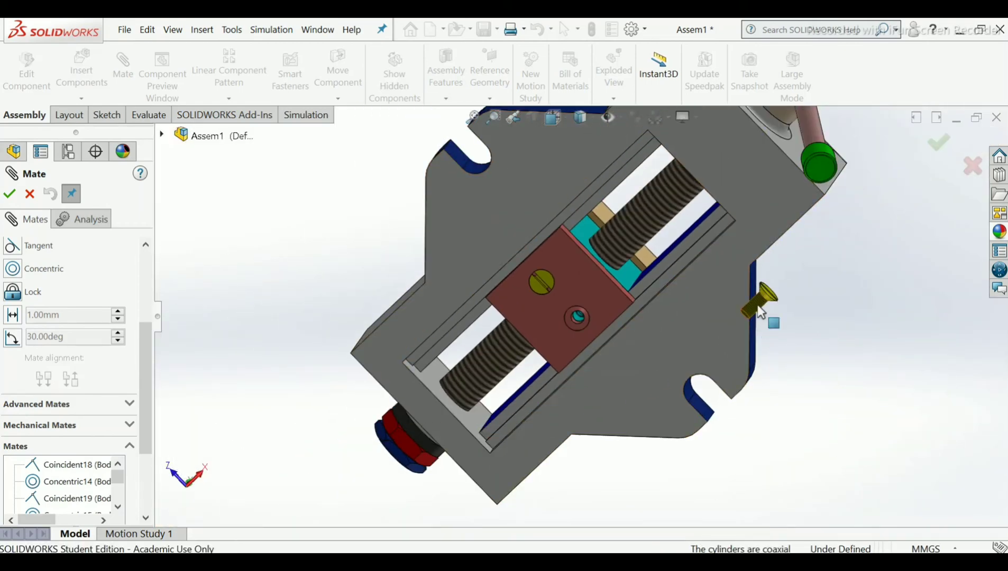
{"action": "scroll", "coordinate": [588, 300], "scroll_direction": "down", "scroll_amount": 5}
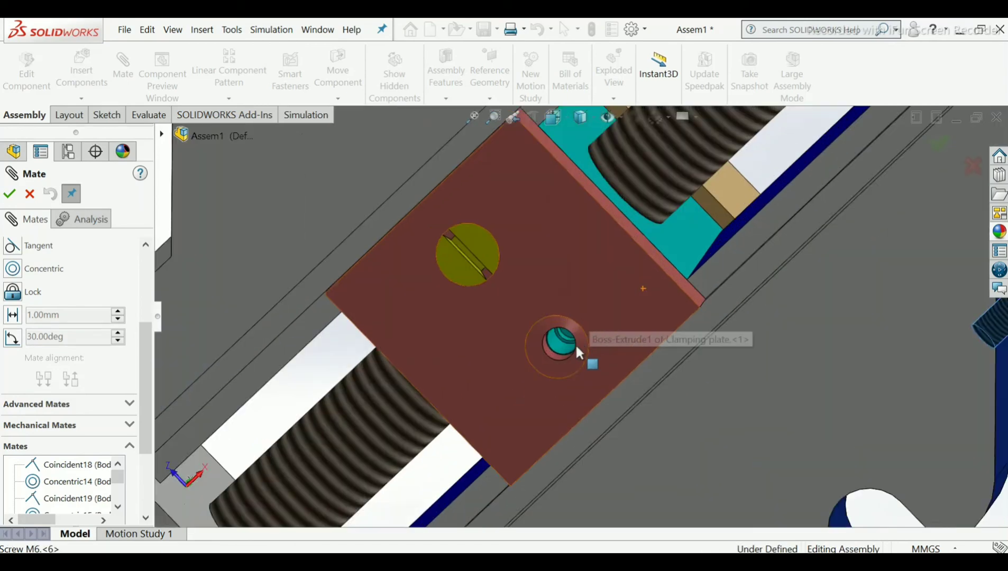
{"action": "left_click", "coordinate": [545, 355]}
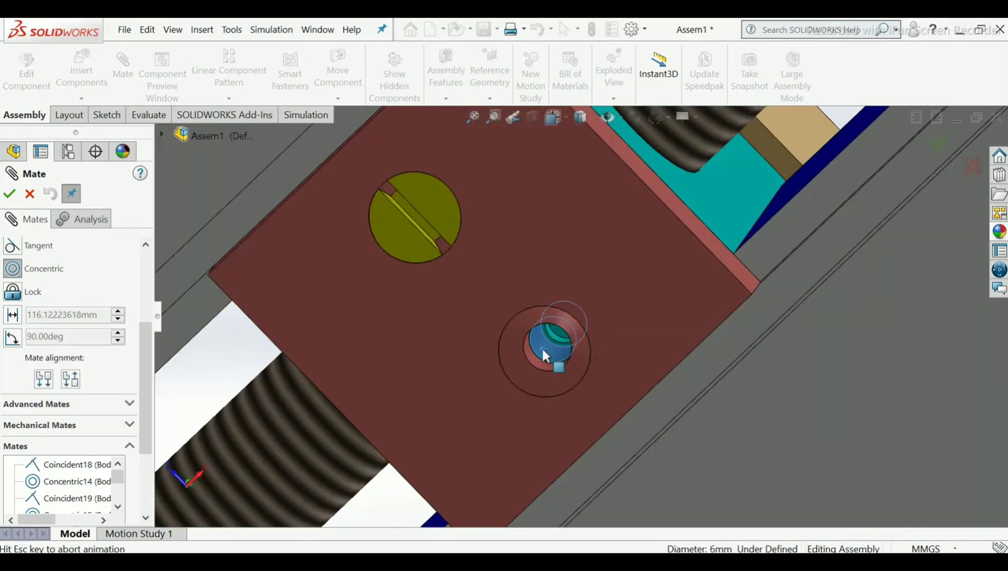
{"action": "left_click", "coordinate": [73, 399]}
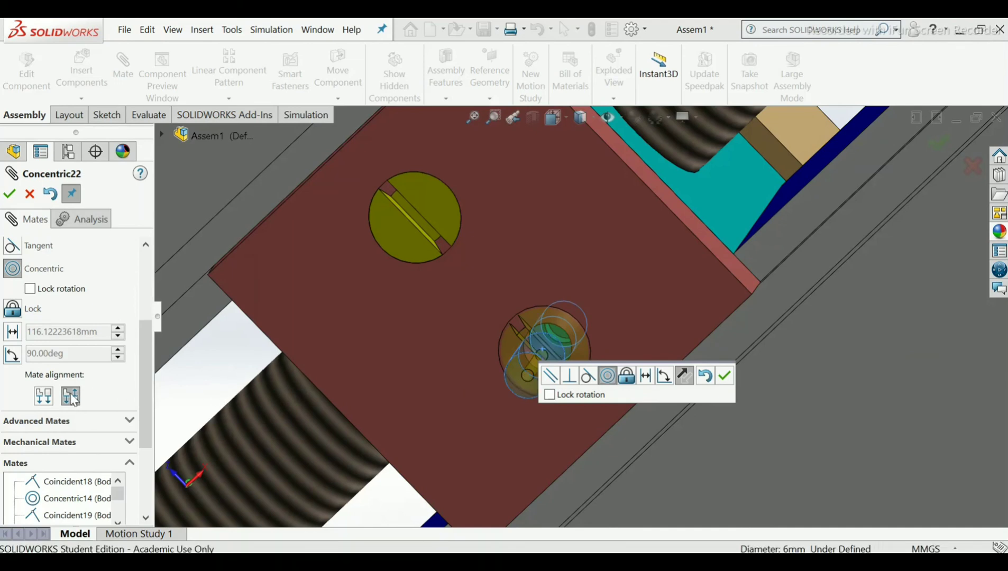
{"action": "left_click", "coordinate": [43, 395]}
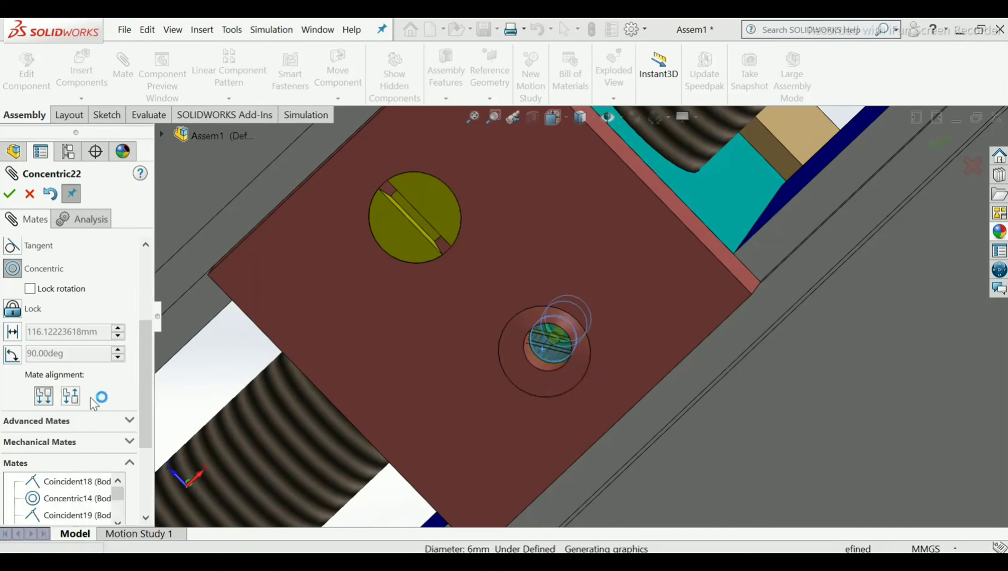
{"action": "left_click", "coordinate": [10, 194]}
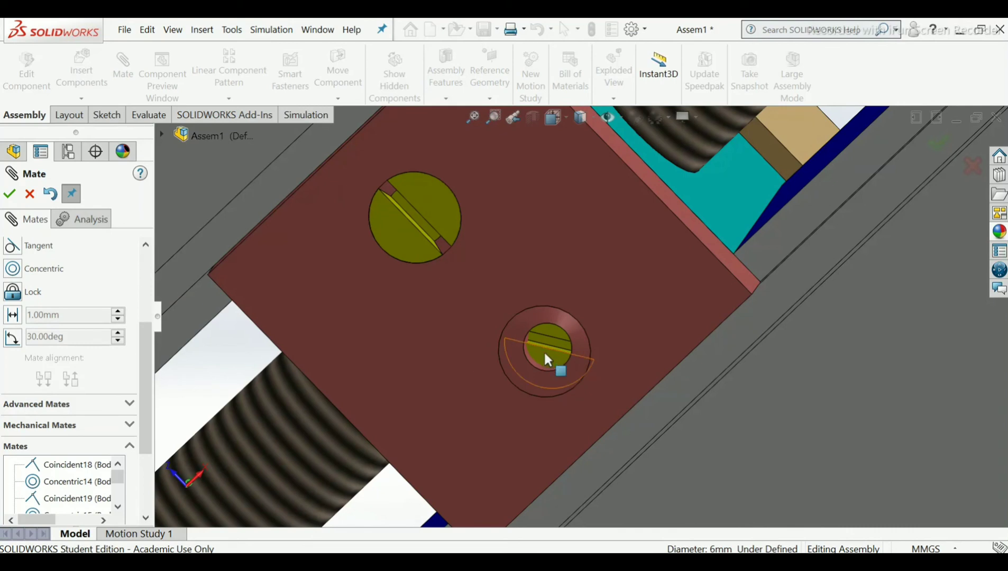
{"action": "left_click", "coordinate": [545, 354]}
{"action": "left_click_drag", "start_coordinate": [545, 353], "coordinate": [538, 381]}
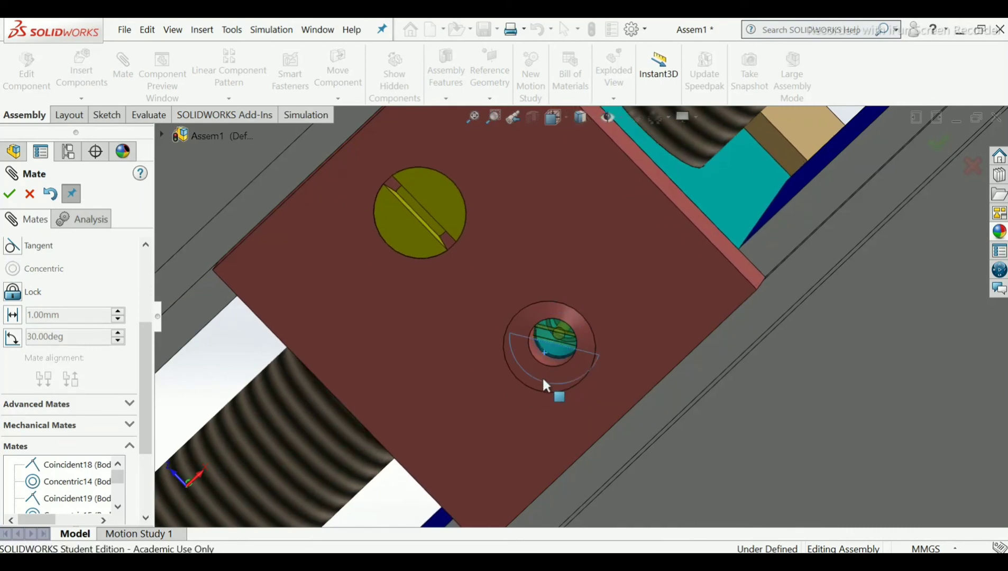
{"action": "key", "text": "f"}
{"action": "left_click", "coordinate": [840, 367]}
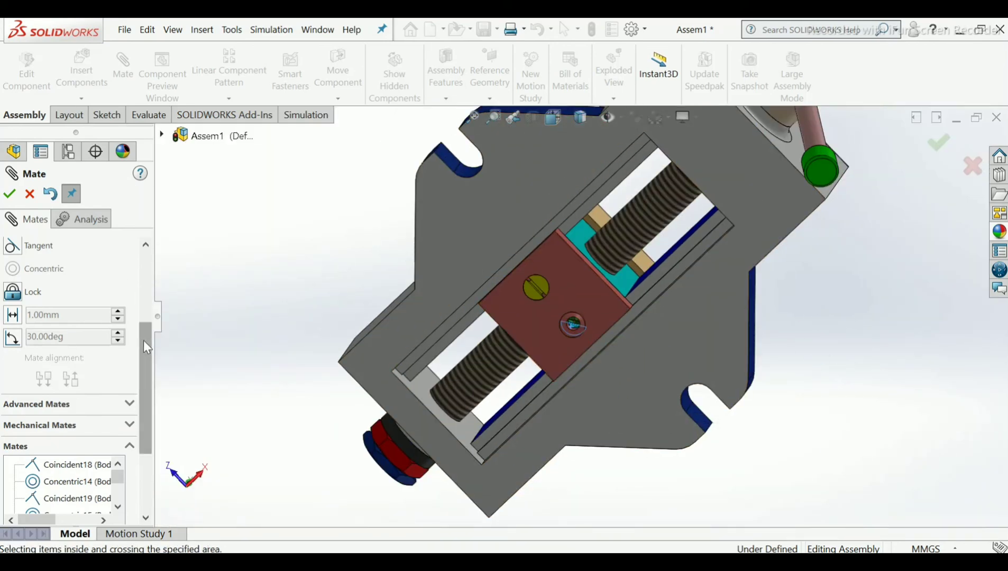
{"action": "left_click_drag", "start_coordinate": [146, 346], "coordinate": [145, 232]}
{"action": "right_click", "coordinate": [80, 263]}
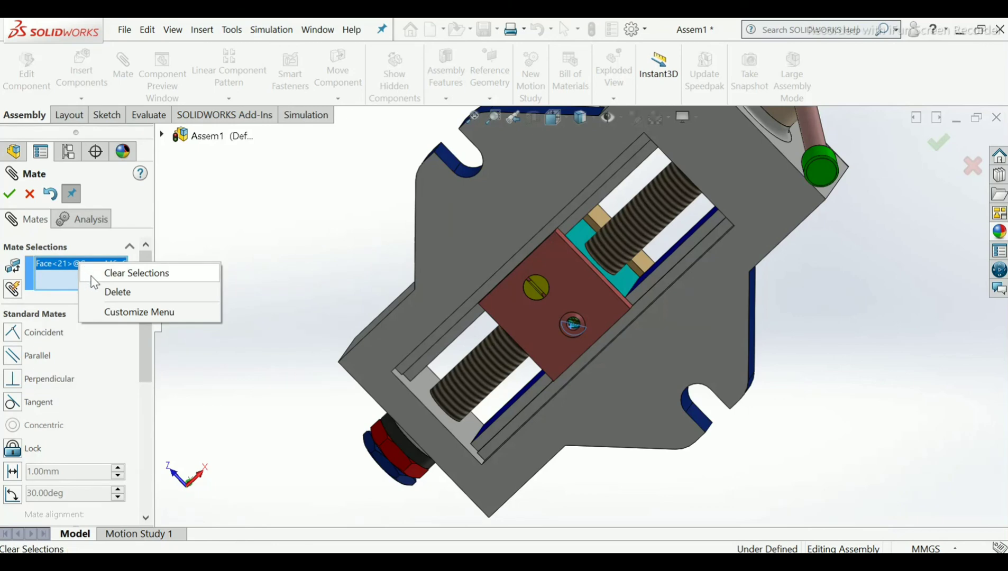
{"action": "left_click", "coordinate": [93, 275]}
- Pull the last screw out of its hole and mate its conical head face coincident with the clamping plate's empty countersink
{"action": "scroll", "coordinate": [591, 308], "scroll_direction": "down", "scroll_amount": 3}
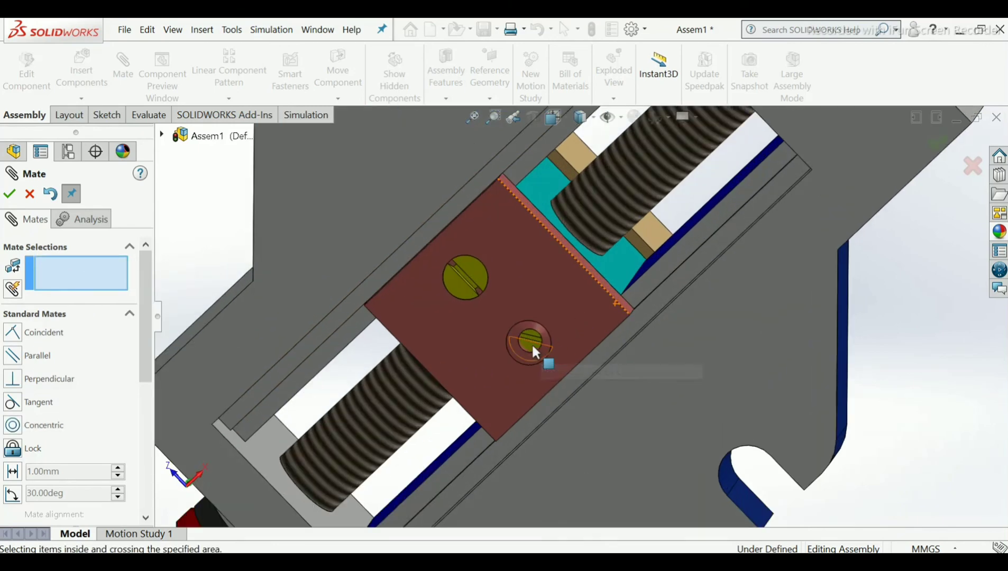
{"action": "scroll", "coordinate": [529, 339], "scroll_direction": "down", "scroll_amount": 5}
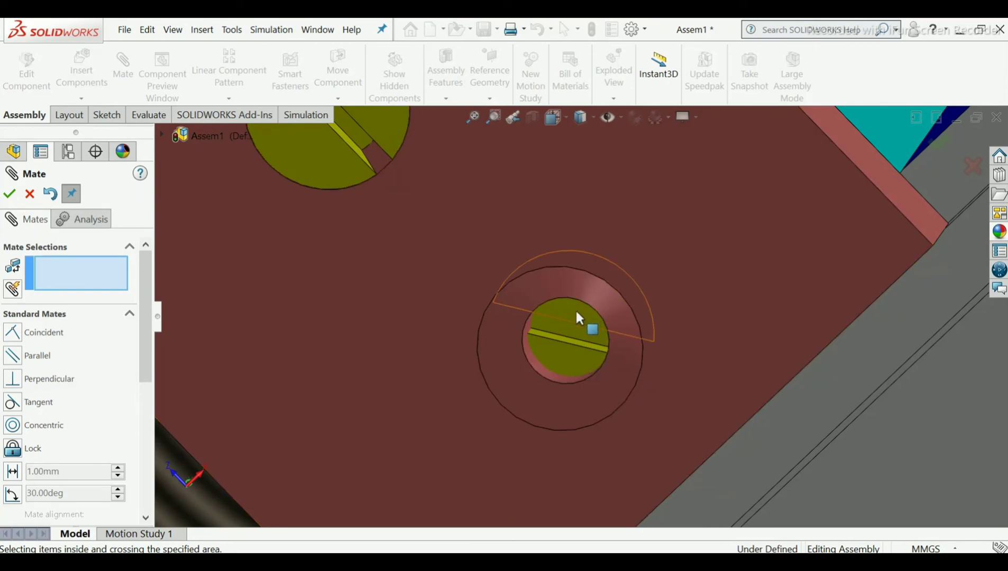
{"action": "middle_click_drag", "start_coordinate": [570, 338], "coordinate": [550, 371]}
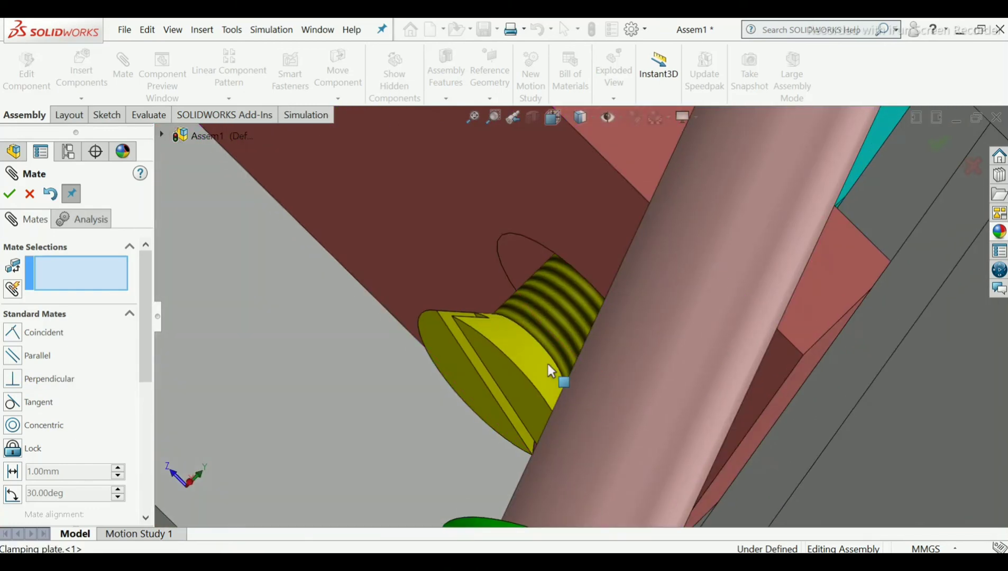
{"action": "scroll", "coordinate": [529, 352], "scroll_direction": "down", "scroll_amount": 3}
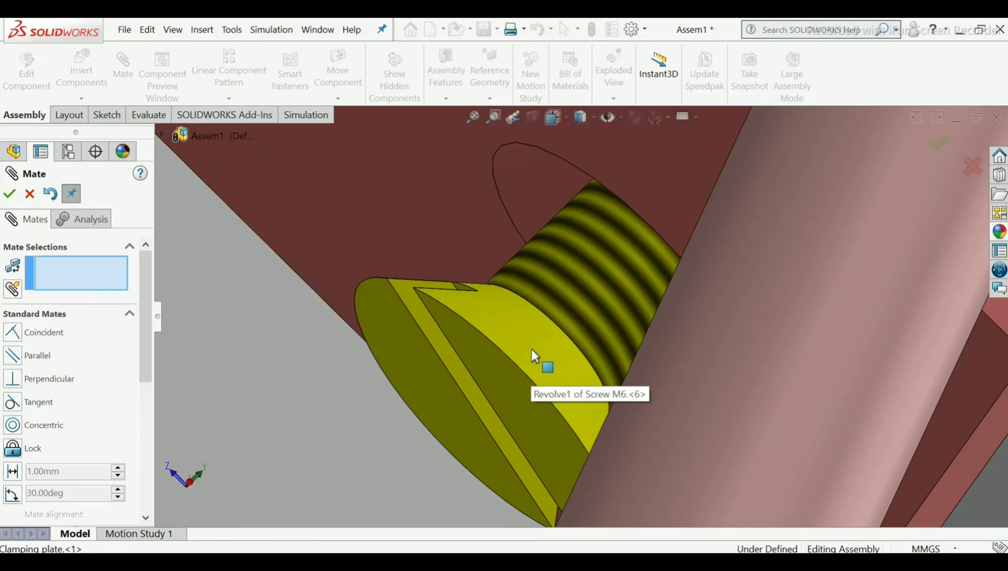
{"action": "left_click", "coordinate": [531, 349]}
{"action": "middle_click_drag", "start_coordinate": [532, 346], "coordinate": [586, 209]}
{"action": "left_click", "coordinate": [597, 218]}
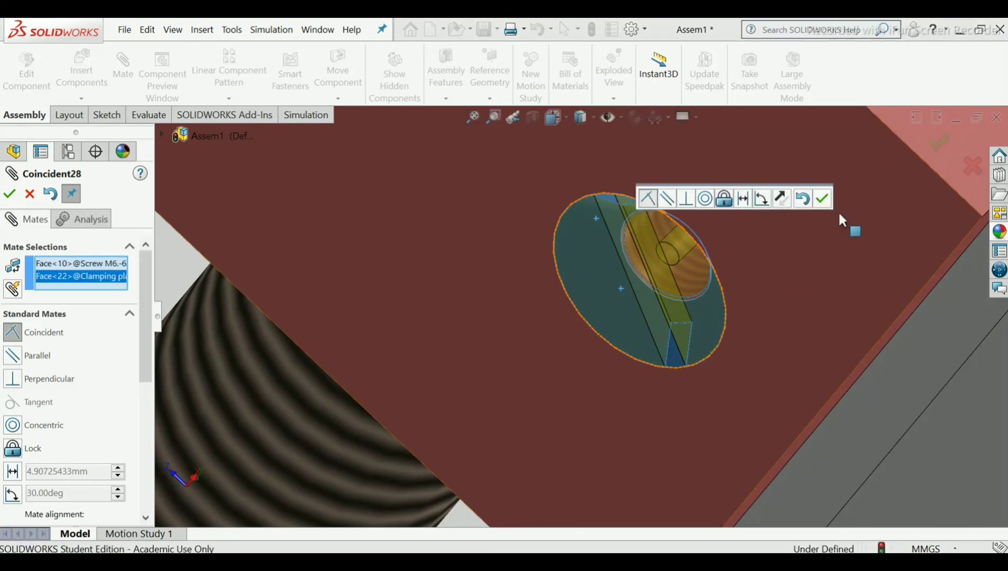
{"action": "left_click", "coordinate": [821, 199]}
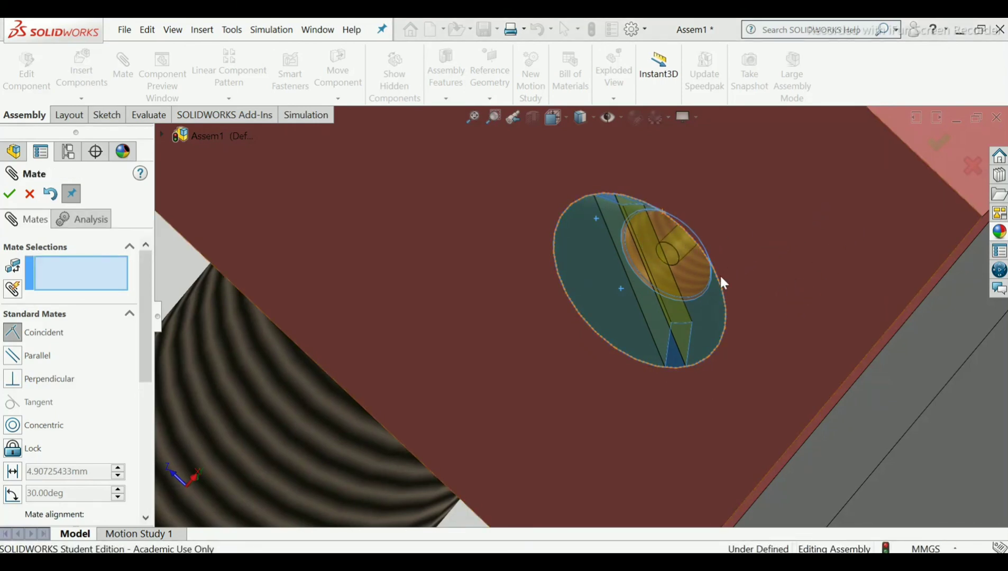
- Mate a side face of the last screw's slot parallel to the clamping plate's narrow side face and close the Mate command
{"action": "middle_click_drag", "start_coordinate": [659, 281], "coordinate": [634, 246]}
{"action": "scroll", "coordinate": [634, 246], "scroll_direction": "down", "scroll_amount": 3}
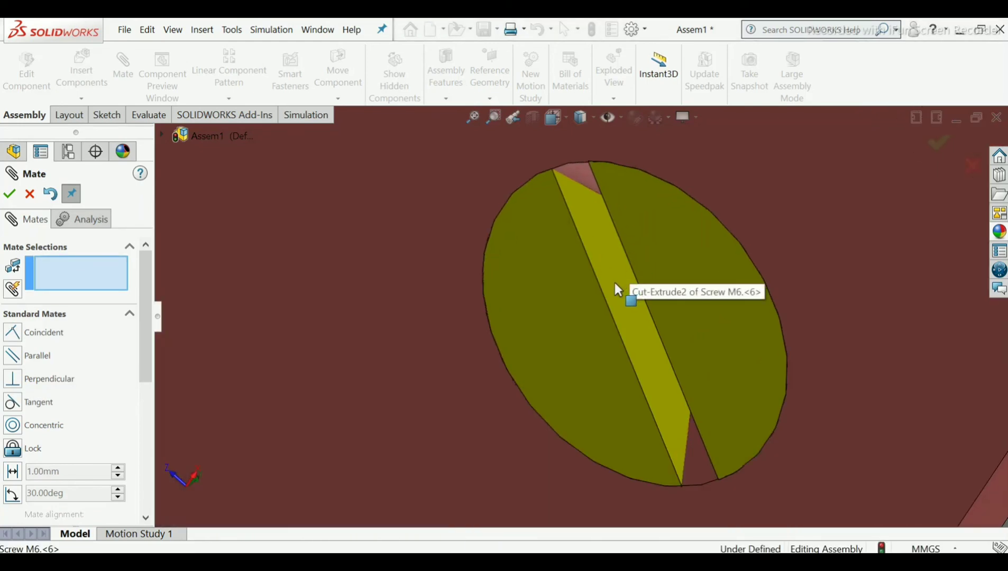
{"action": "left_click", "coordinate": [614, 283]}
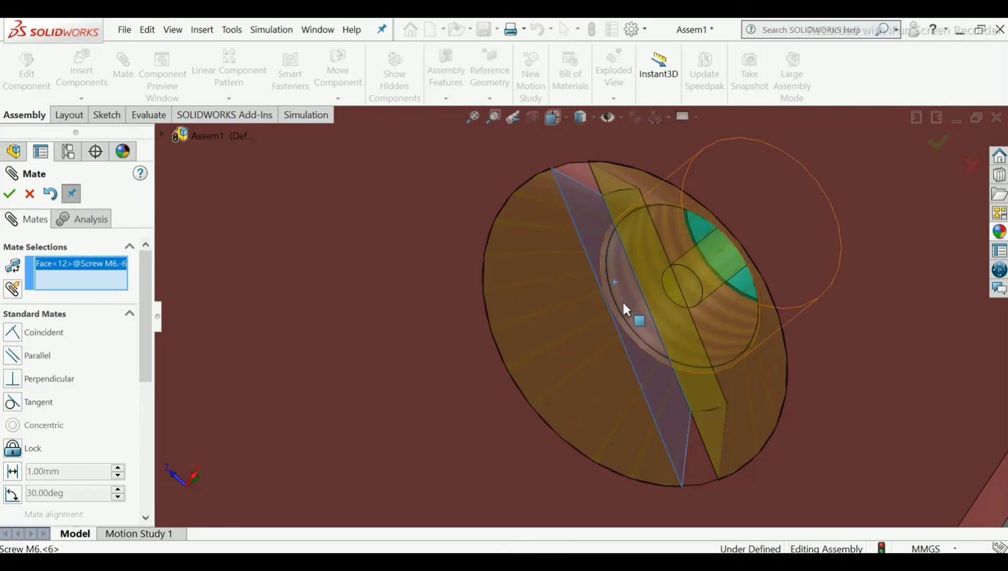
{"action": "scroll", "coordinate": [622, 300], "scroll_direction": "up", "scroll_amount": 5}
{"action": "middle_click_drag", "start_coordinate": [718, 193], "coordinate": [873, 139]}
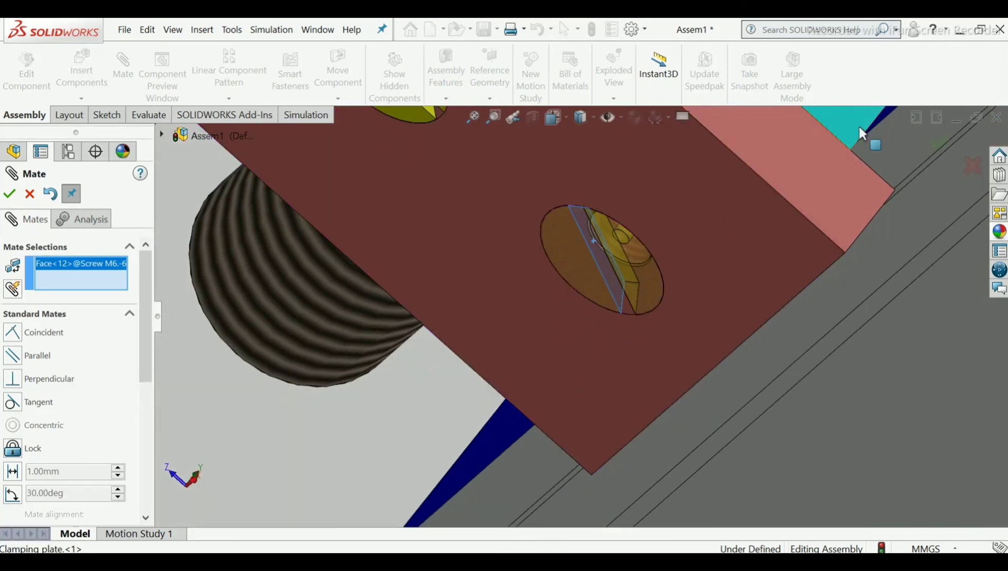
{"action": "scroll", "coordinate": [793, 161], "scroll_direction": "up", "scroll_amount": 3}
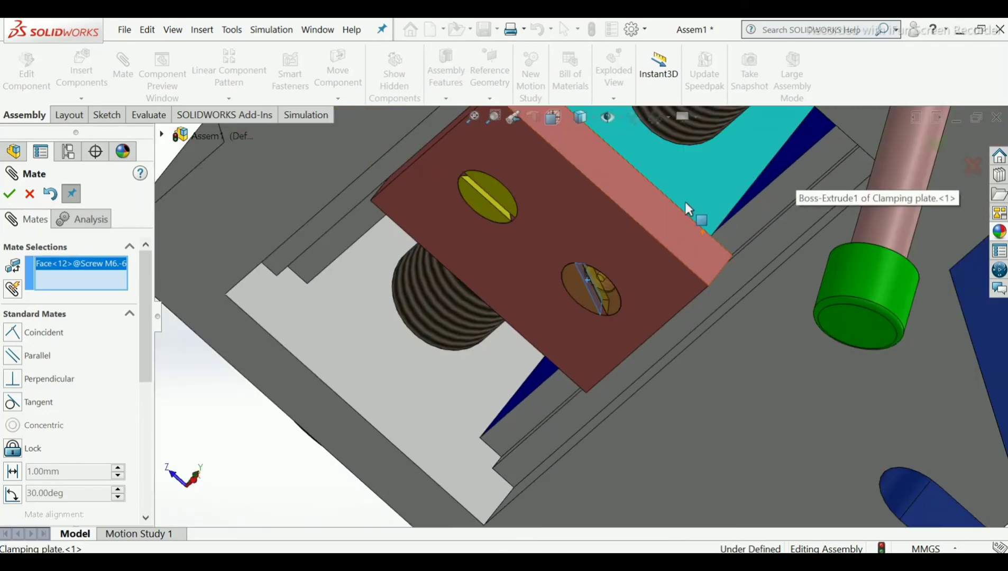
{"action": "left_click", "coordinate": [662, 216]}
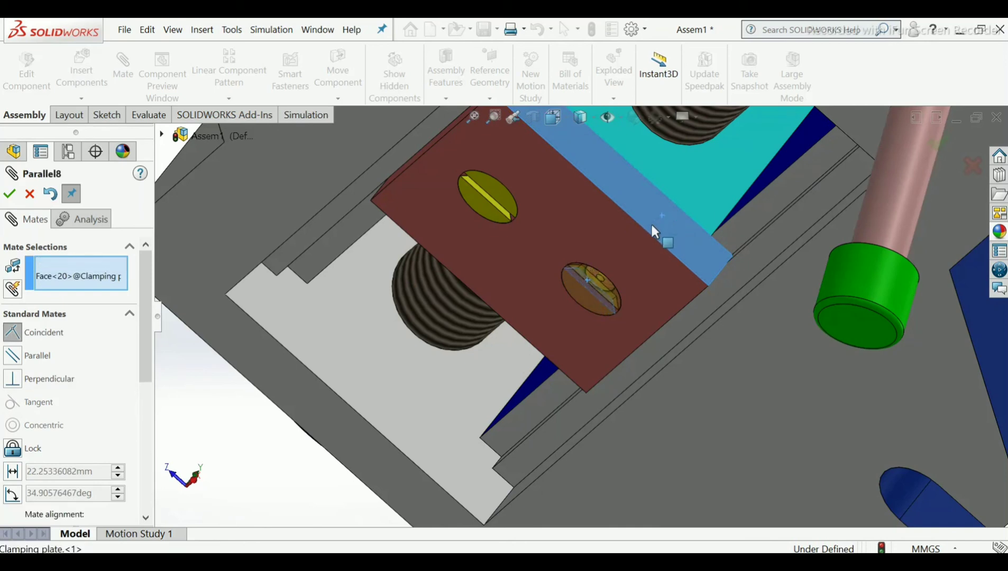
{"action": "left_click", "coordinate": [340, 303]}
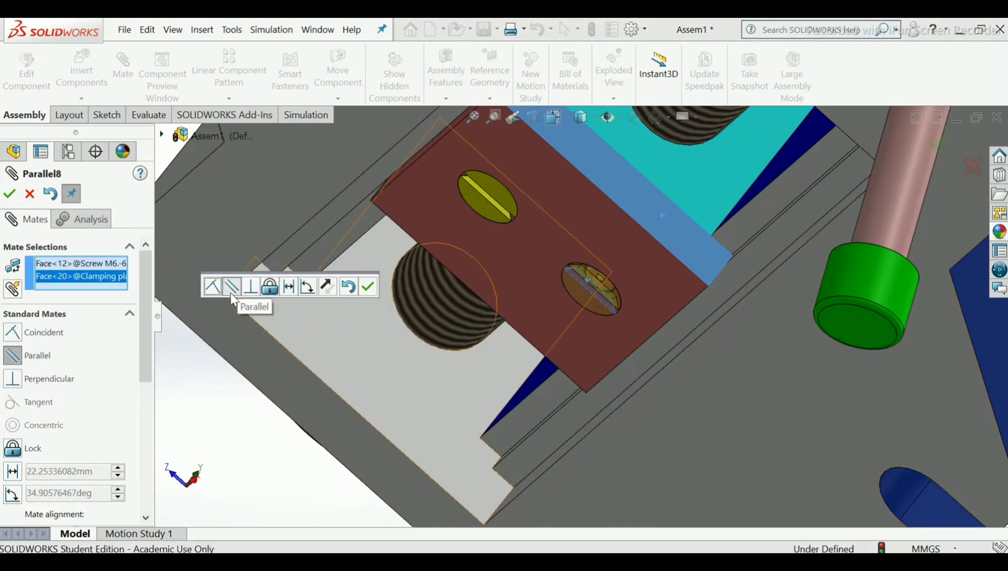
{"action": "left_click", "coordinate": [366, 288]}
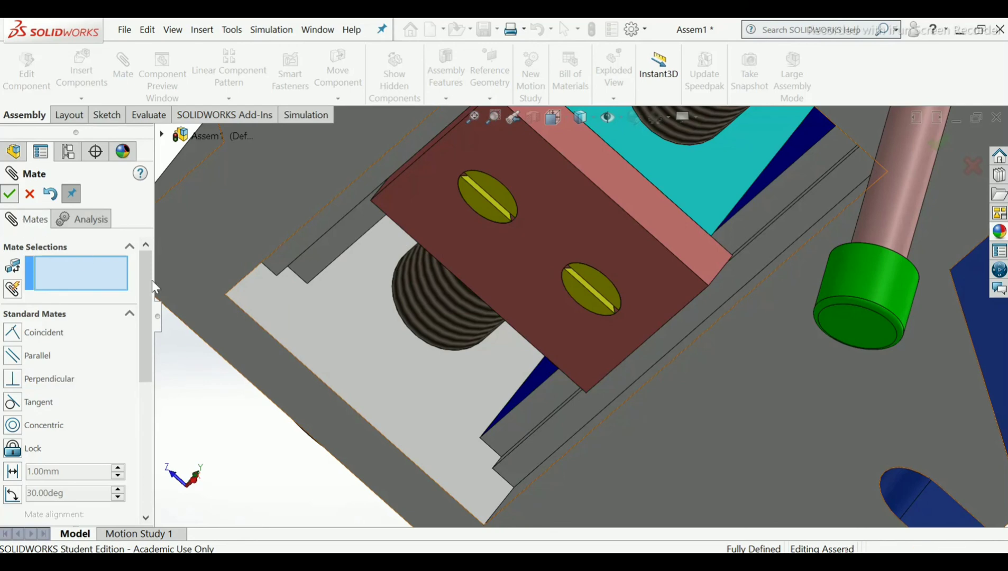
{"action": "key", "text": "Escape"}
- View the vise from above and check whether the movable jaw can slide along the body
{"action": "middle_click_drag", "start_coordinate": [547, 295], "coordinate": [521, 364]}
{"action": "middle_click_drag", "start_coordinate": [521, 315], "coordinate": [567, 201]}
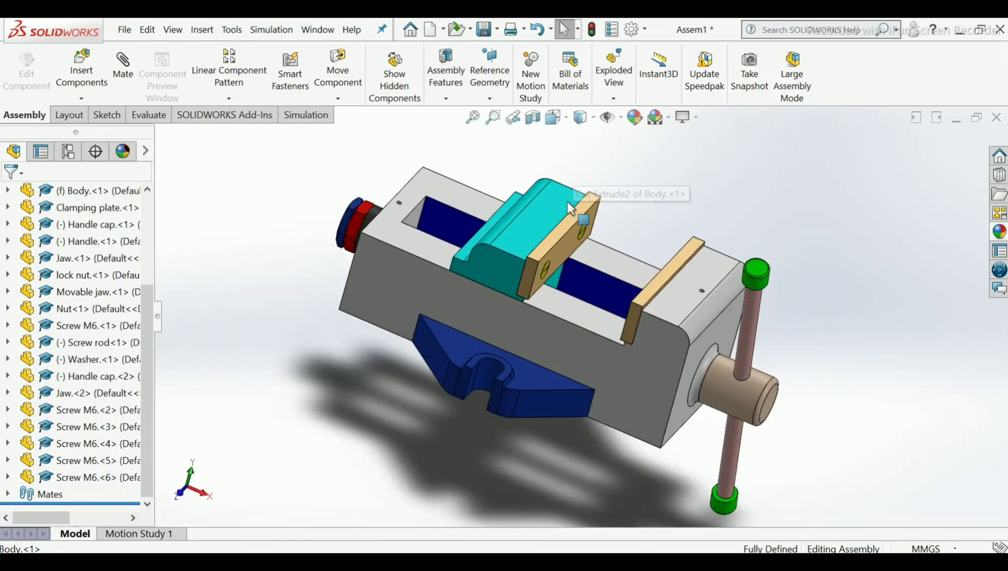
{"action": "scroll", "coordinate": [560, 207], "scroll_direction": "down", "scroll_amount": 2}
{"action": "left_click_drag", "start_coordinate": [531, 237], "coordinate": [569, 271]}
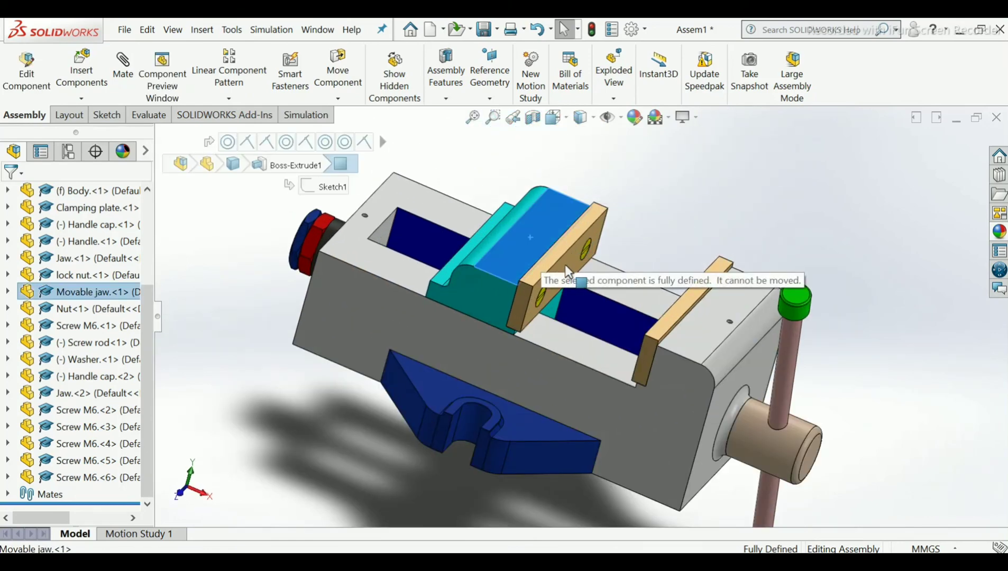
{"action": "left_click", "coordinate": [673, 182]}
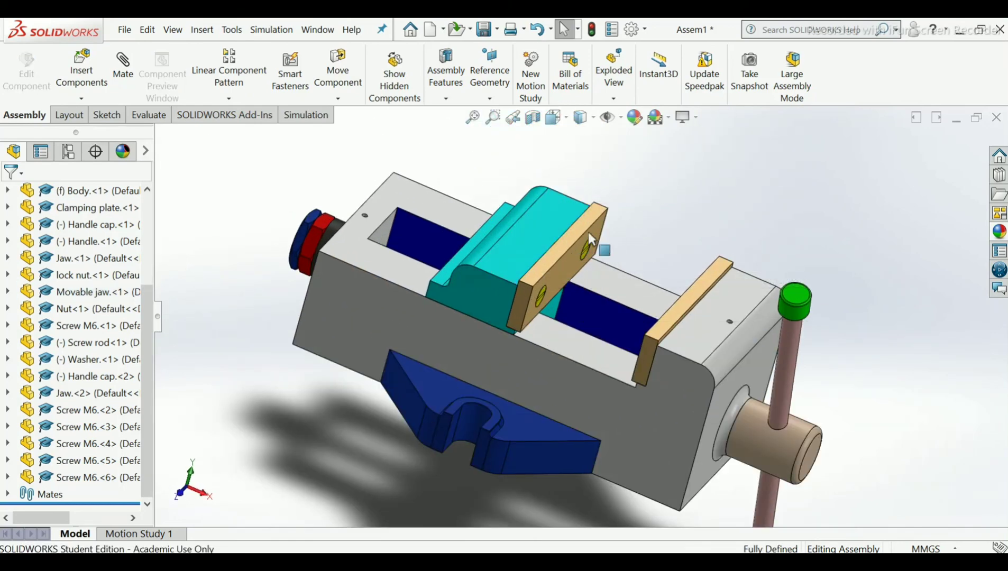
{"action": "left_click_drag", "start_coordinate": [549, 242], "coordinate": [612, 287]}
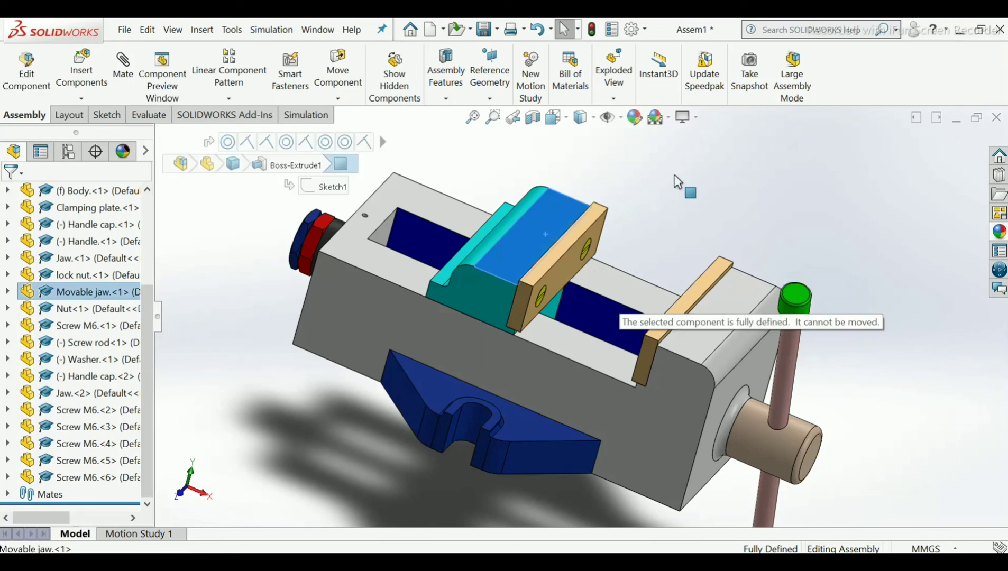
{"action": "left_click", "coordinate": [630, 205]}
{"action": "scroll", "coordinate": [617, 213], "scroll_direction": "up", "scroll_amount": 2}
{"action": "scroll", "coordinate": [590, 230], "scroll_direction": "down", "scroll_amount": 2}
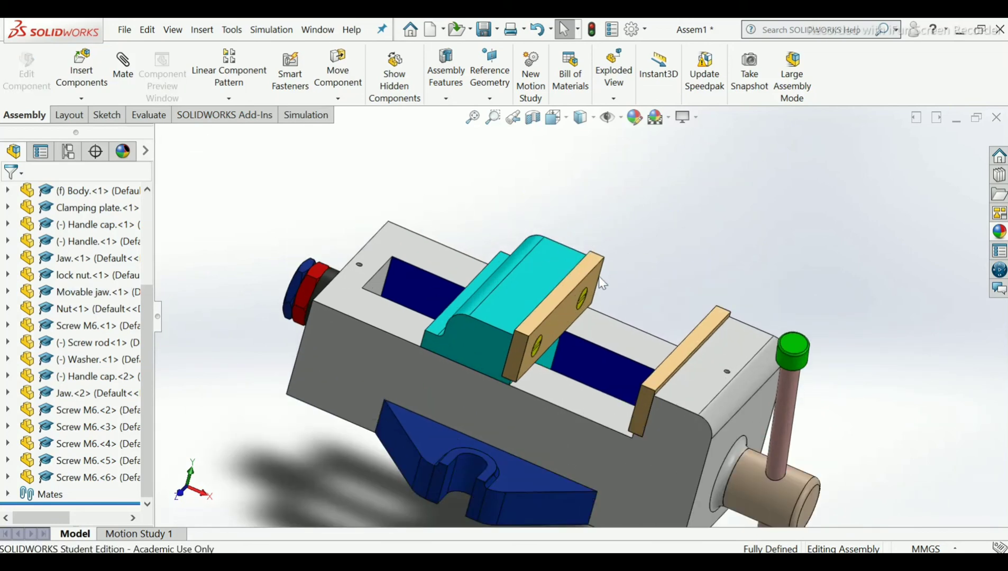
{"action": "scroll", "coordinate": [599, 285], "scroll_direction": "up", "scroll_amount": 3}
{"action": "middle_click_drag", "start_coordinate": [599, 295], "coordinate": [594, 317]}
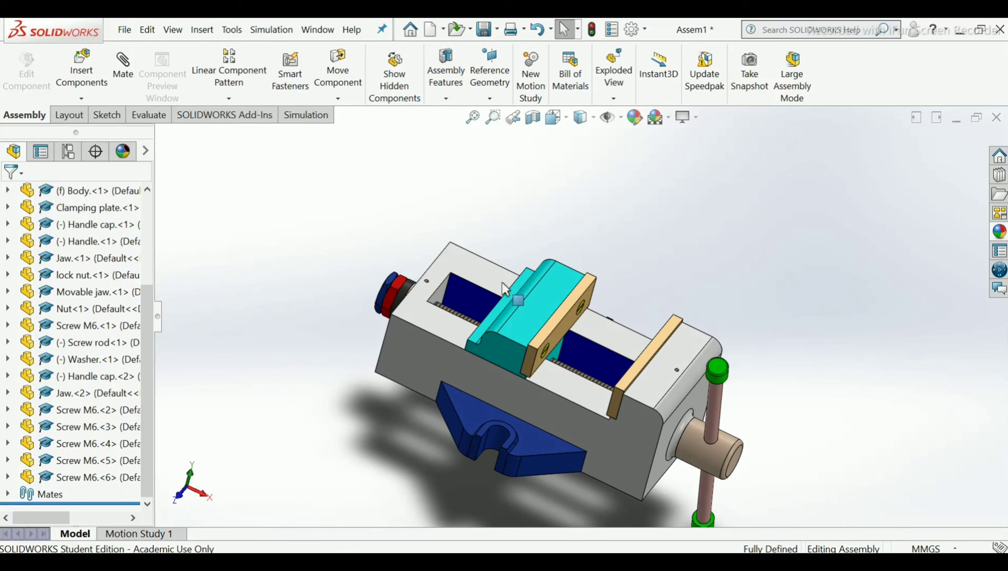
- Add a 45 mm distance mate between the movable jaw's rear face inside the slot and the body's slot end wall near the lock nut
{"action": "scroll", "coordinate": [502, 282], "scroll_direction": "down", "scroll_amount": 2}
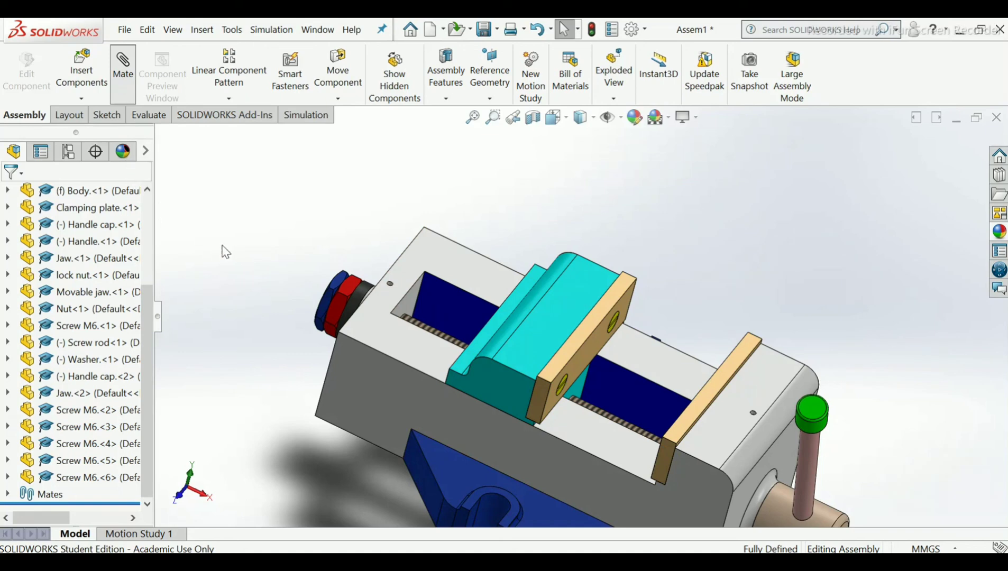
{"action": "scroll", "coordinate": [507, 281], "scroll_direction": "down", "scroll_amount": 1}
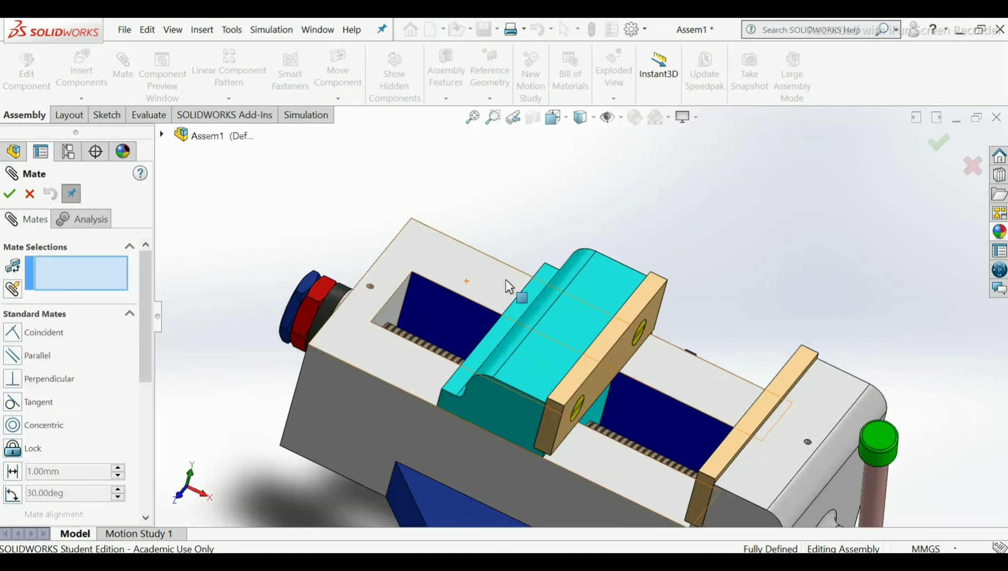
{"action": "middle_click_drag", "start_coordinate": [506, 281], "coordinate": [440, 324]}
{"action": "left_click", "coordinate": [518, 344]}
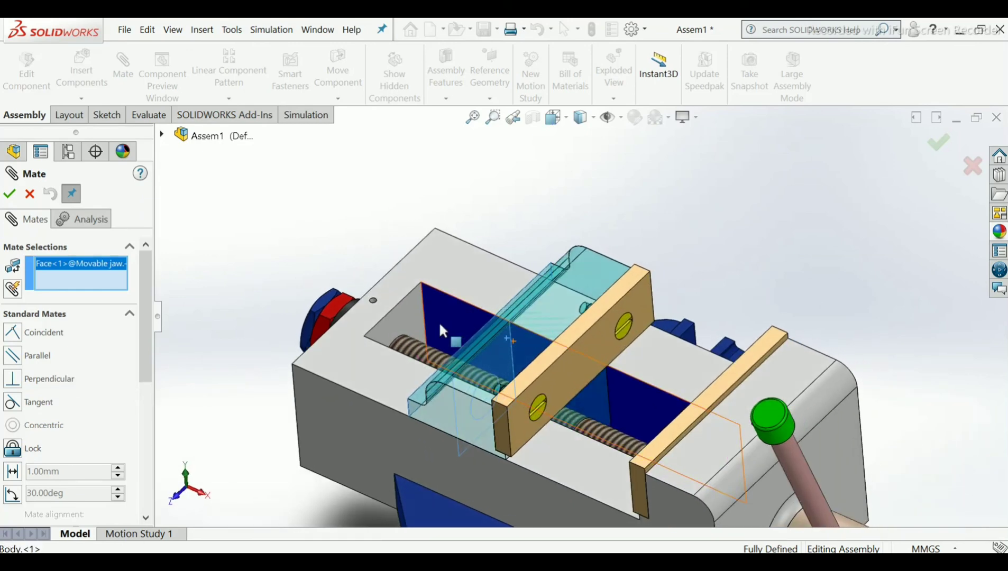
{"action": "left_click", "coordinate": [407, 320]}
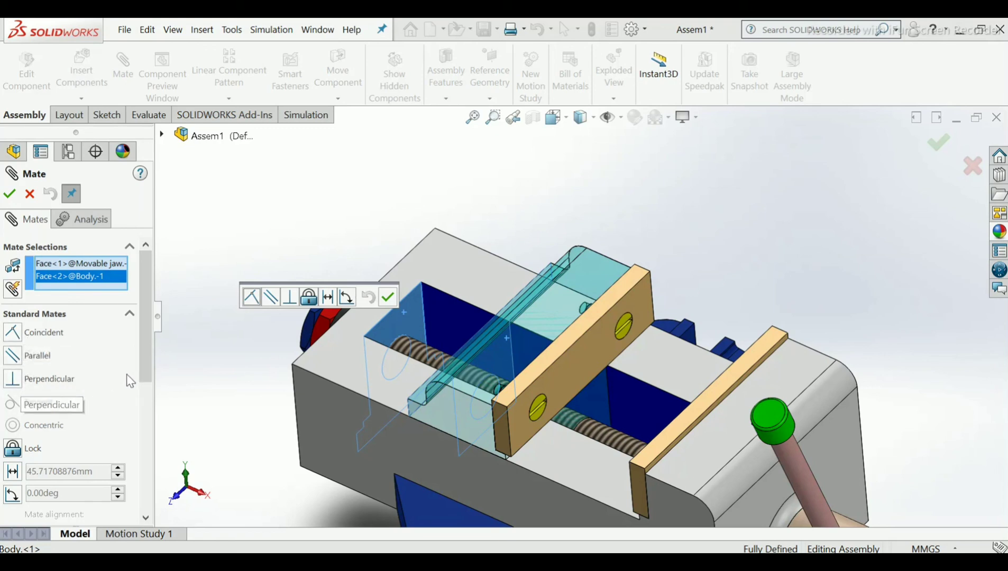
{"action": "left_click", "coordinate": [17, 332]}
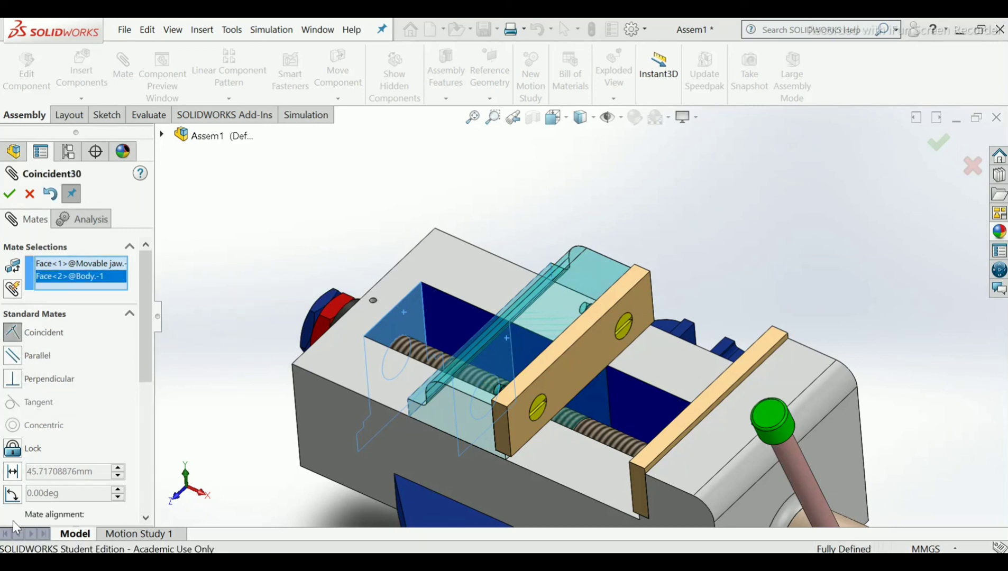
{"action": "left_click", "coordinate": [13, 472]}
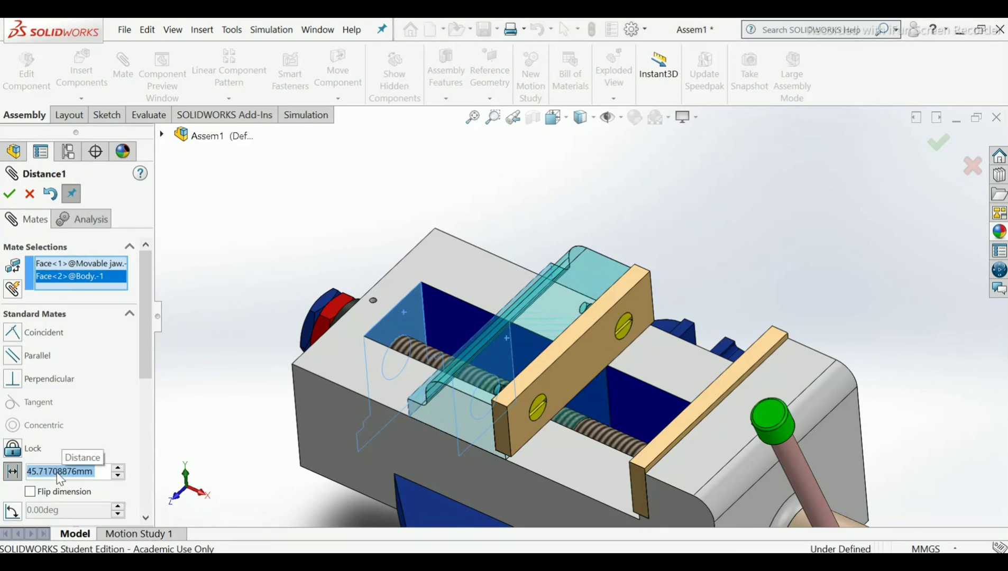
{"action": "type", "text": "45"}
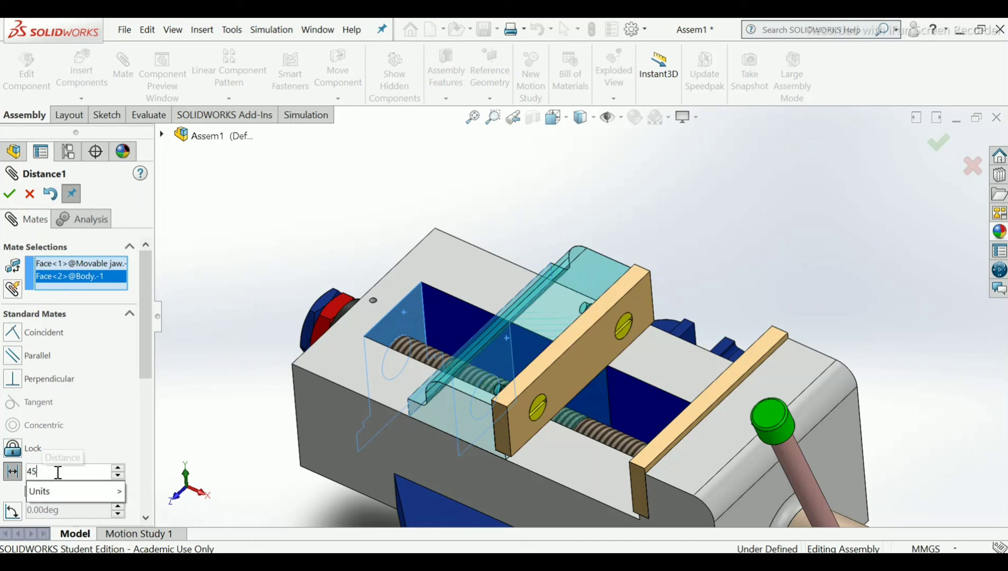
{"action": "key", "text": "Return"}
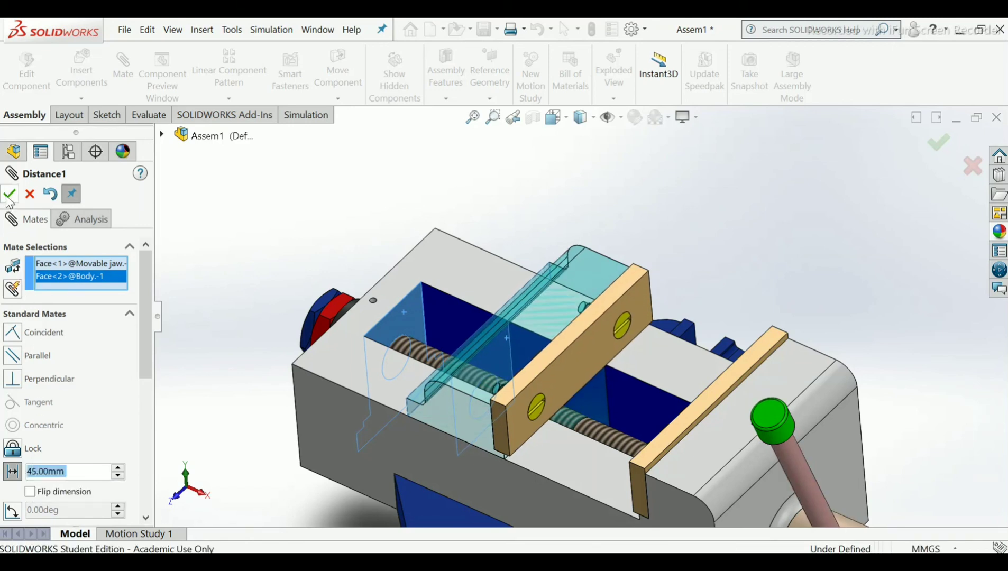
{"action": "left_click", "coordinate": [9, 195]}
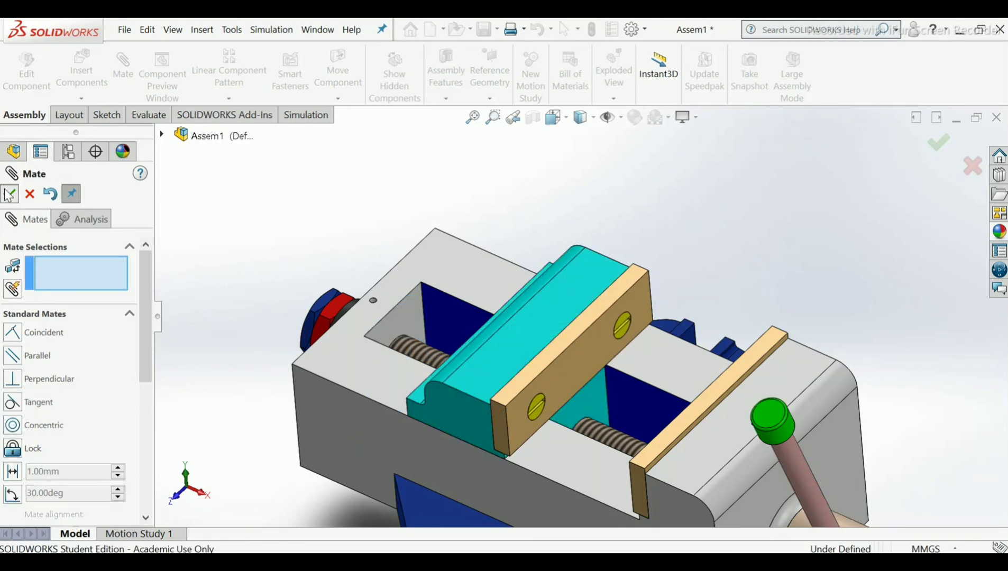
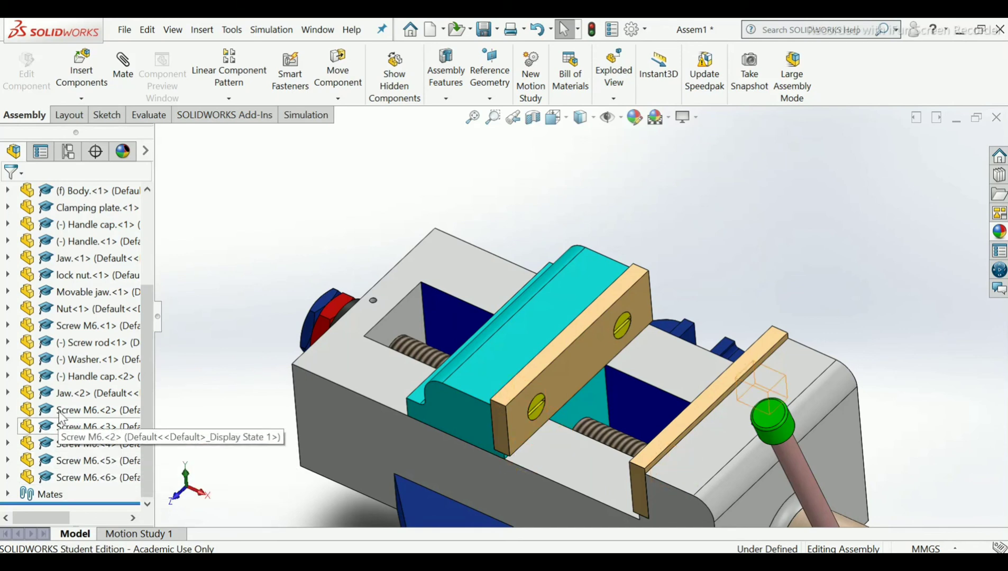
- Apply the Plain White scene to the vise assembly
{"action": "scroll", "coordinate": [259, 362], "scroll_direction": "up", "scroll_amount": 1}
{"action": "scroll", "coordinate": [463, 388], "scroll_direction": "up", "scroll_amount": 3}
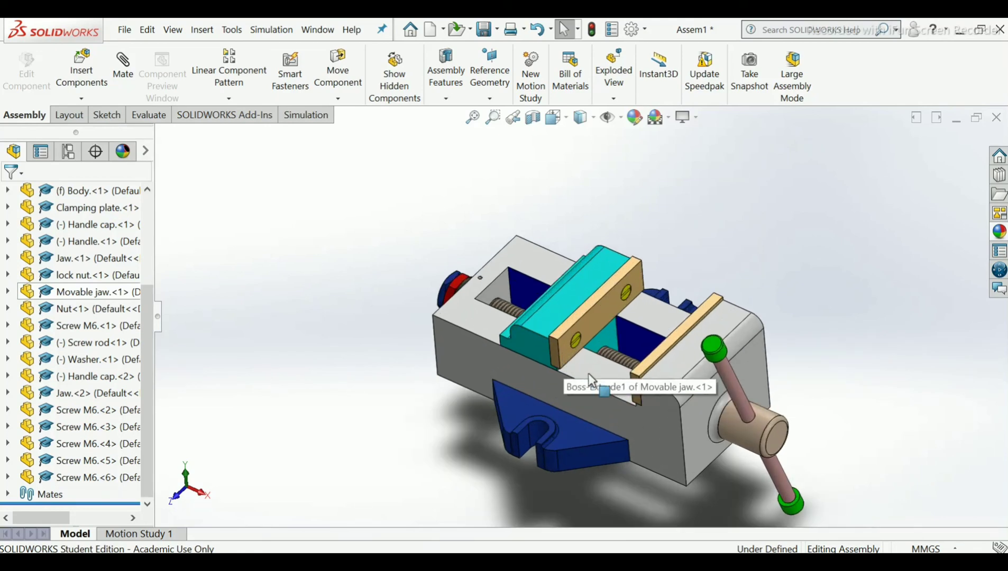
{"action": "scroll", "coordinate": [578, 383], "scroll_direction": "down", "scroll_amount": 3}
{"action": "middle_click_drag", "start_coordinate": [590, 410], "coordinate": [593, 370]}
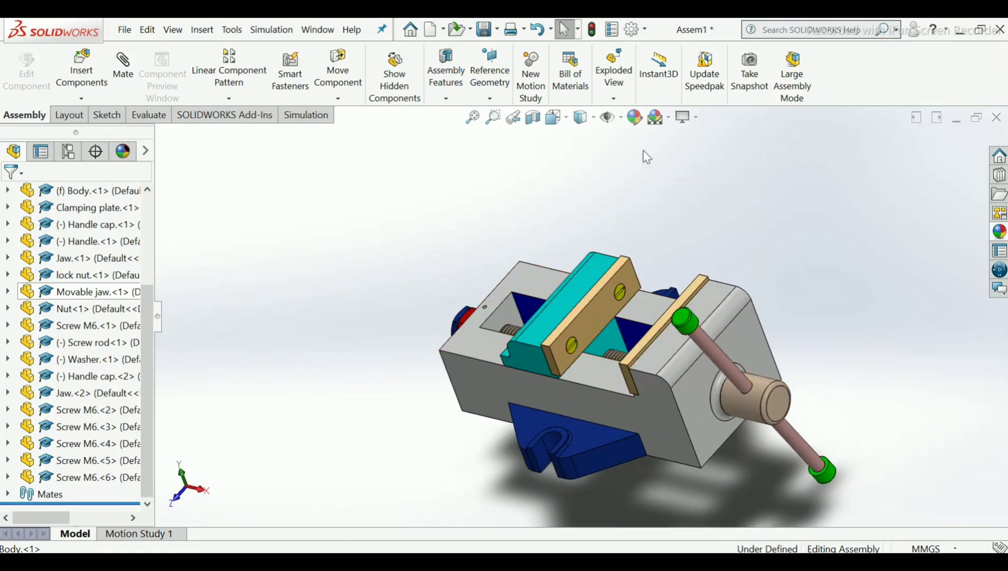
{"action": "left_click", "coordinate": [671, 118]}
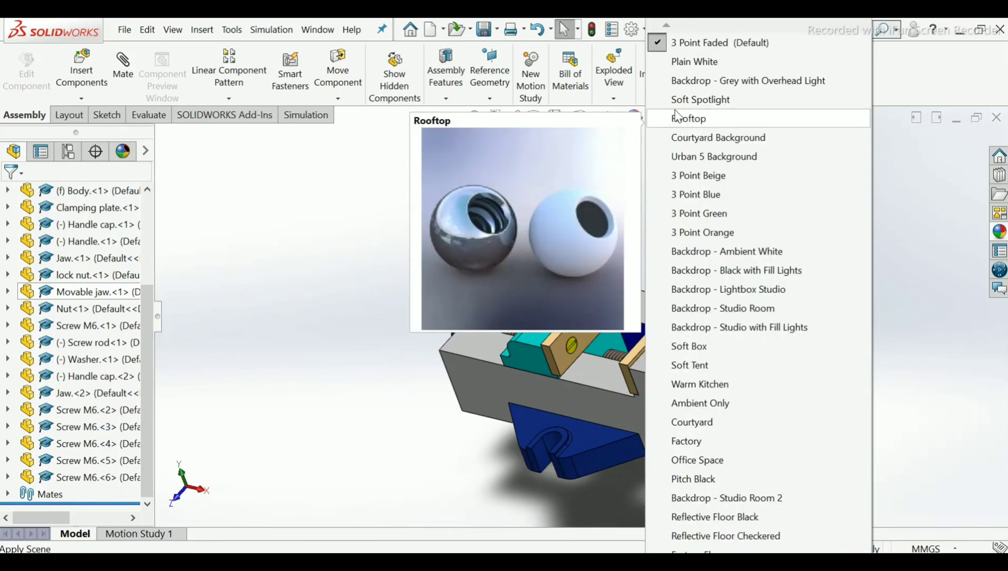
{"action": "left_click", "coordinate": [688, 63]}
- Turn on the Perspective display for the assembly and reopen the view display settings
{"action": "left_click", "coordinate": [688, 117]}
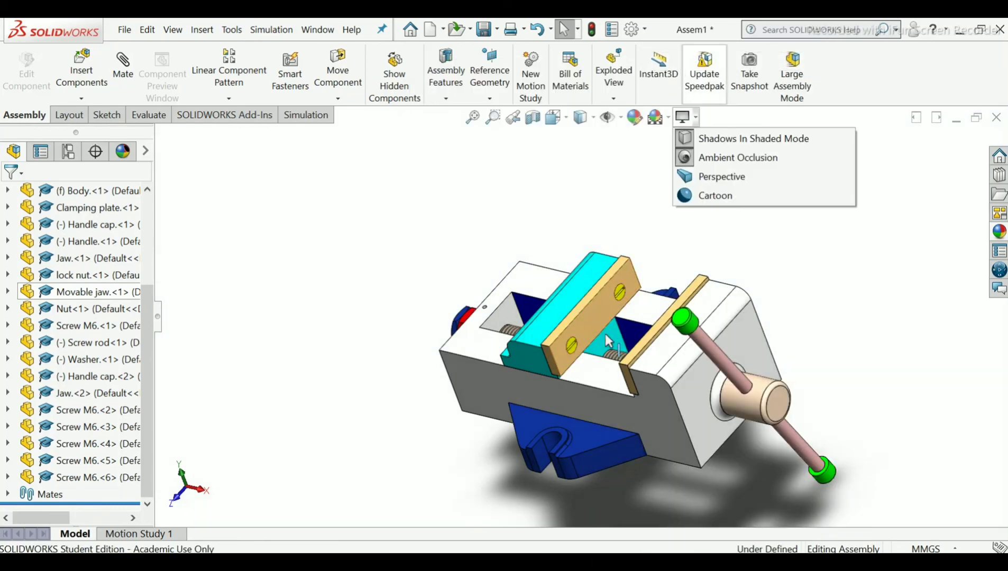
{"action": "left_click", "coordinate": [699, 180]}
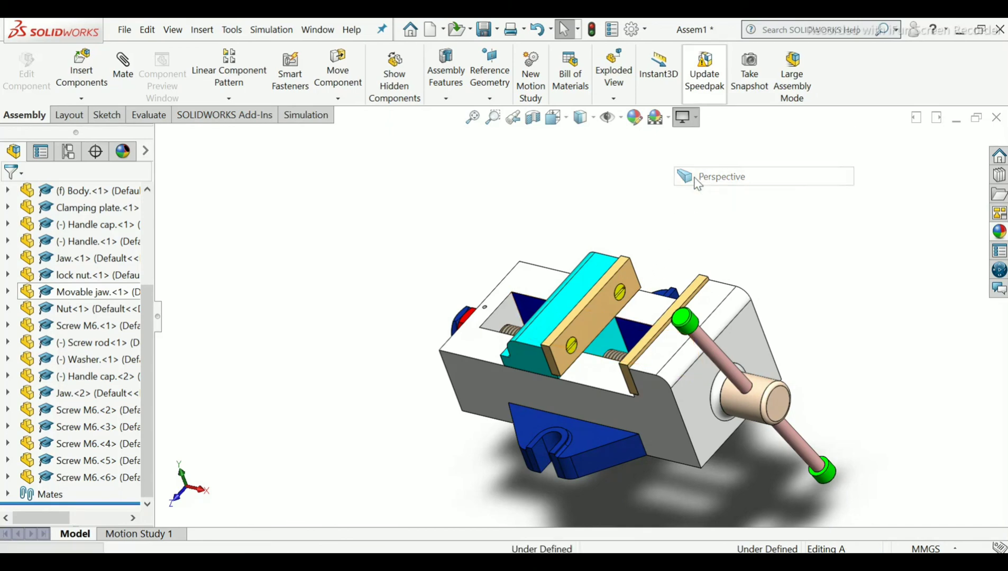
{"action": "scroll", "coordinate": [593, 319], "scroll_direction": "down", "scroll_amount": 8}
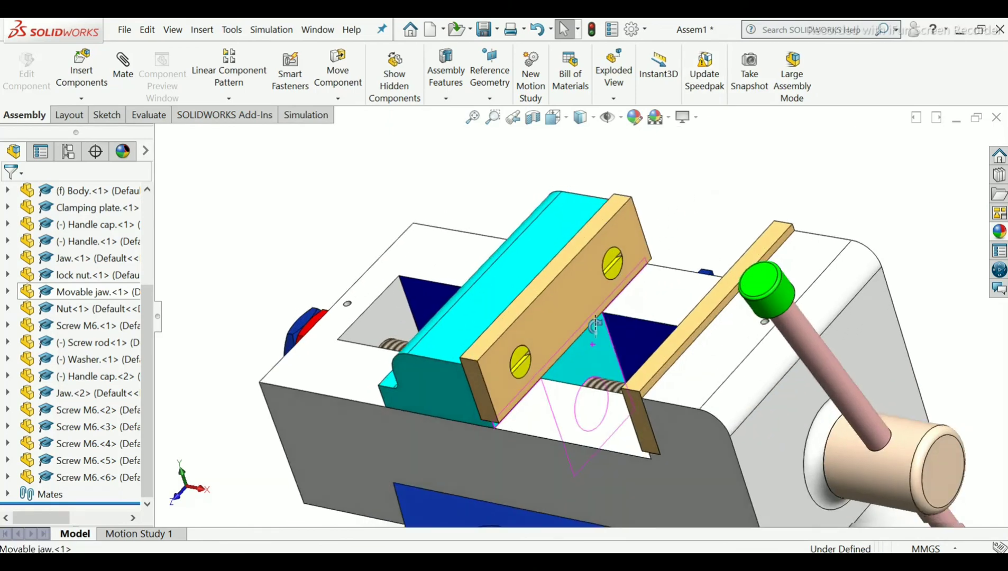
{"action": "left_click", "coordinate": [696, 118]}
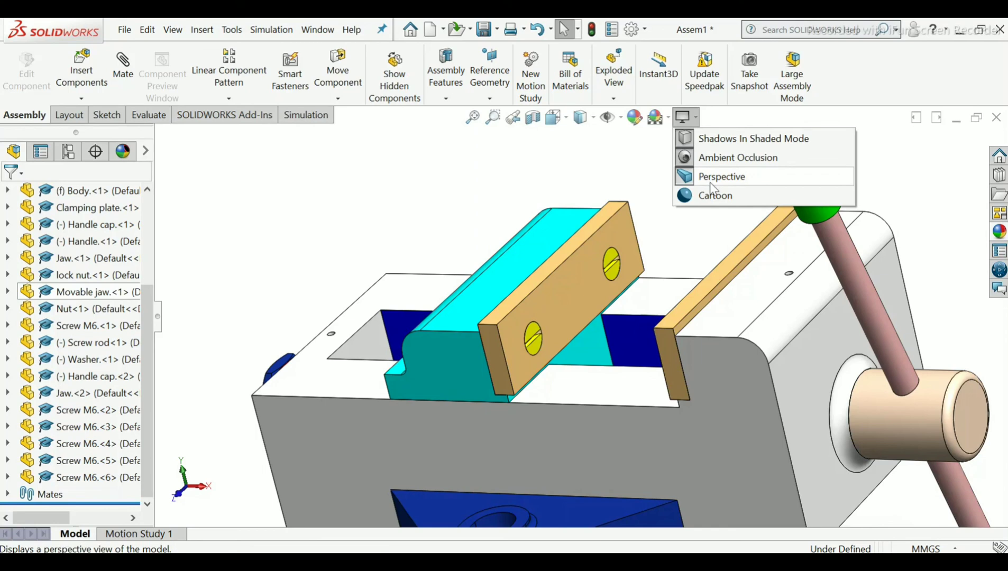
- Examine the assembled vise up close and from several angles, restoring the previous view along the way
{"action": "scroll", "coordinate": [709, 238], "scroll_direction": "up", "scroll_amount": 5}
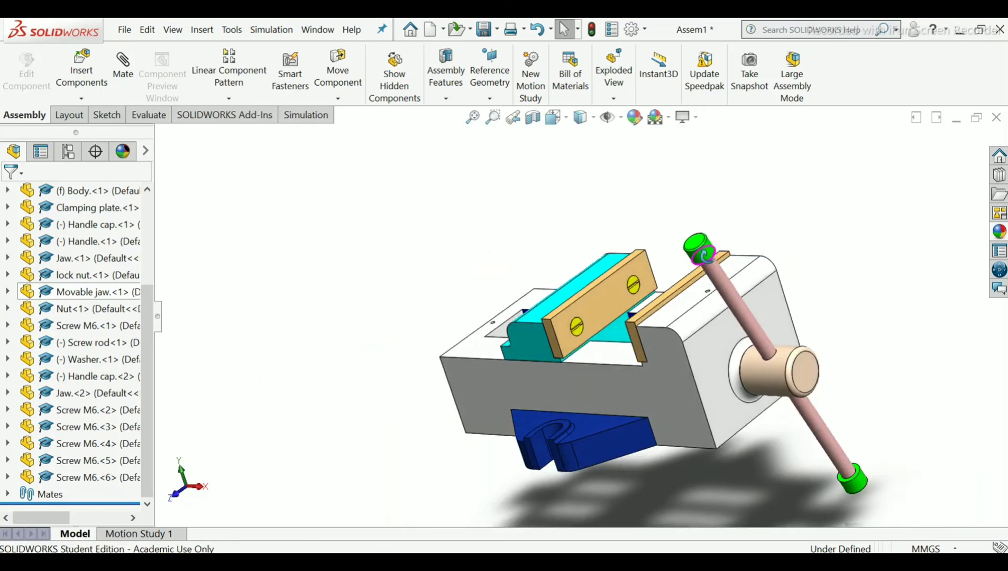
{"action": "middle_click_drag", "start_coordinate": [704, 256], "coordinate": [589, 241]}
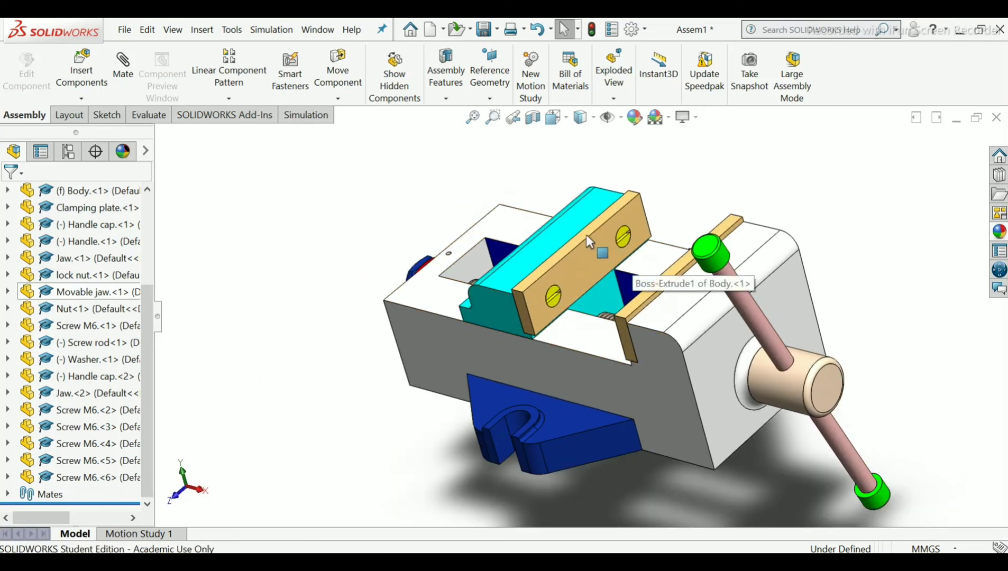
{"action": "scroll", "coordinate": [580, 262], "scroll_direction": "down", "scroll_amount": 4}
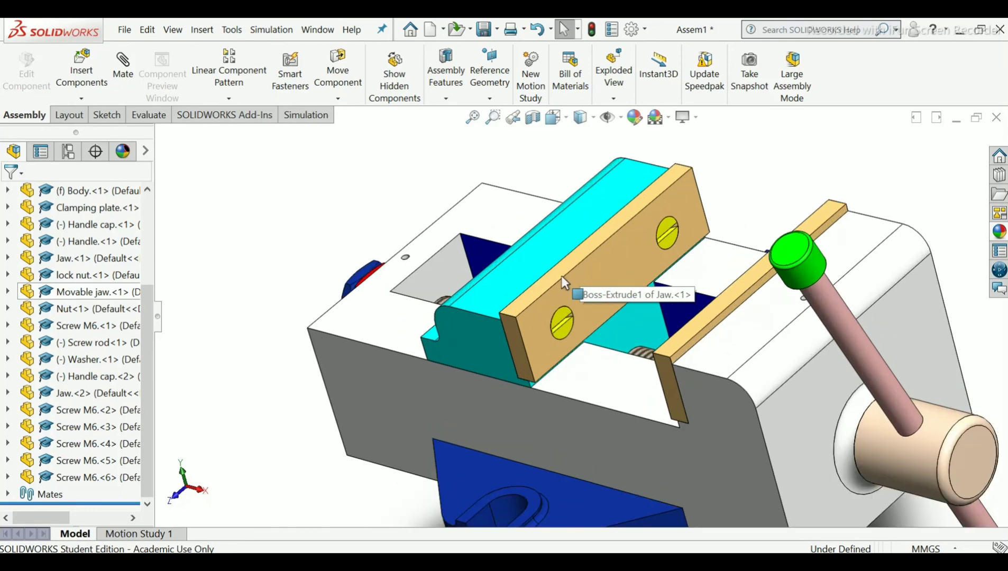
{"action": "scroll", "coordinate": [565, 283], "scroll_direction": "up", "scroll_amount": 4}
{"action": "middle_click_drag", "start_coordinate": [565, 284], "coordinate": [569, 343]}
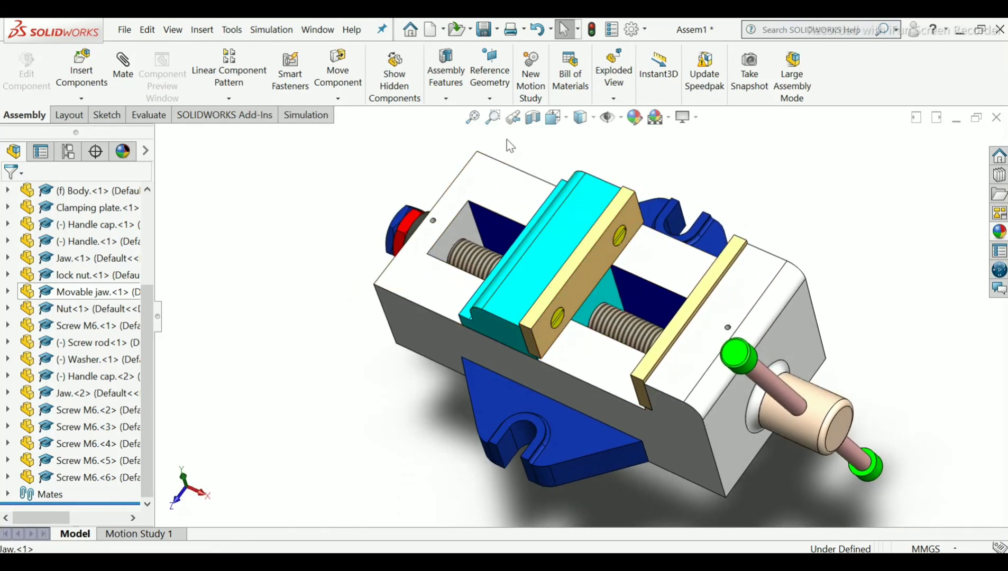
{"action": "left_click", "coordinate": [513, 118]}
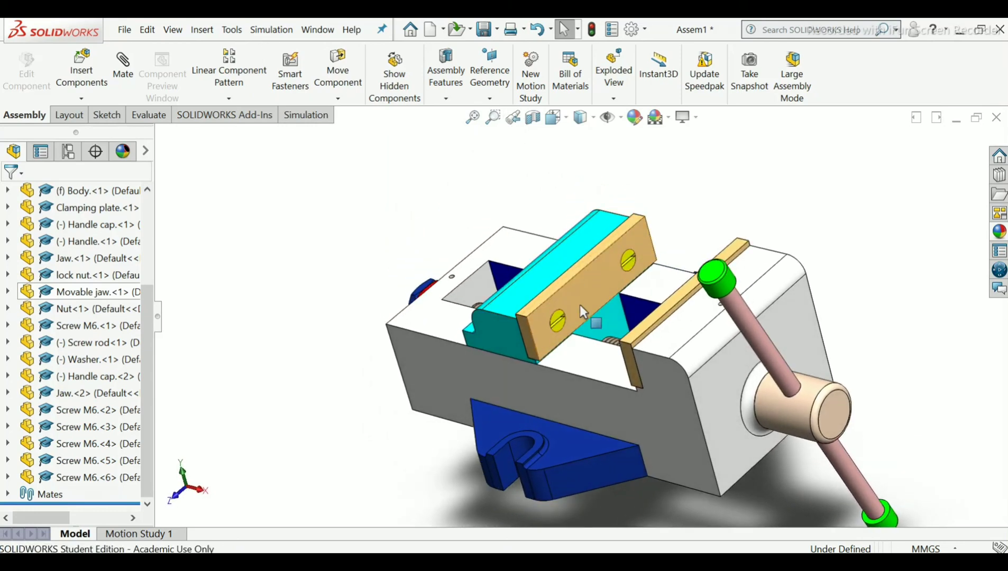
{"action": "scroll", "coordinate": [582, 312], "scroll_direction": "up", "scroll_amount": 2}
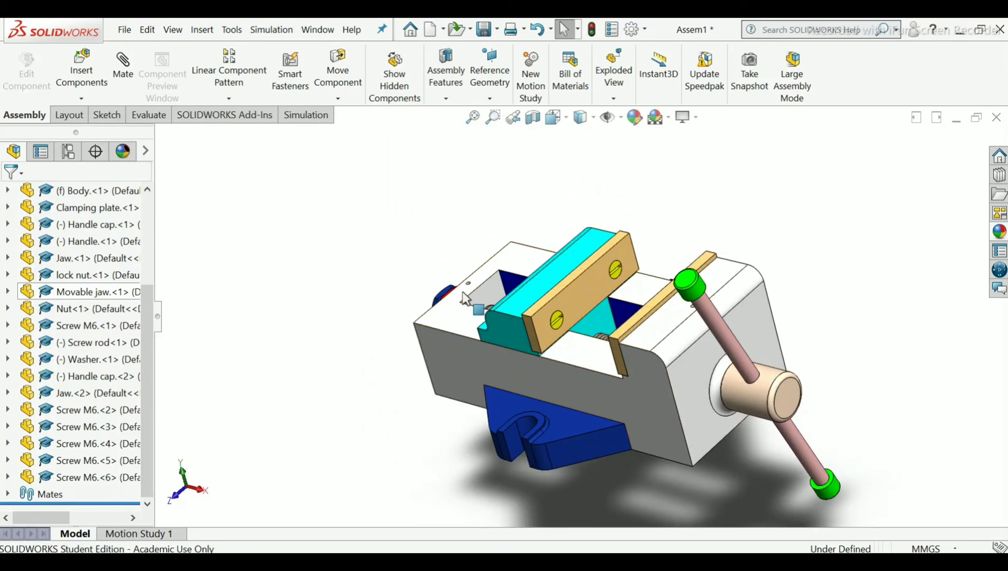